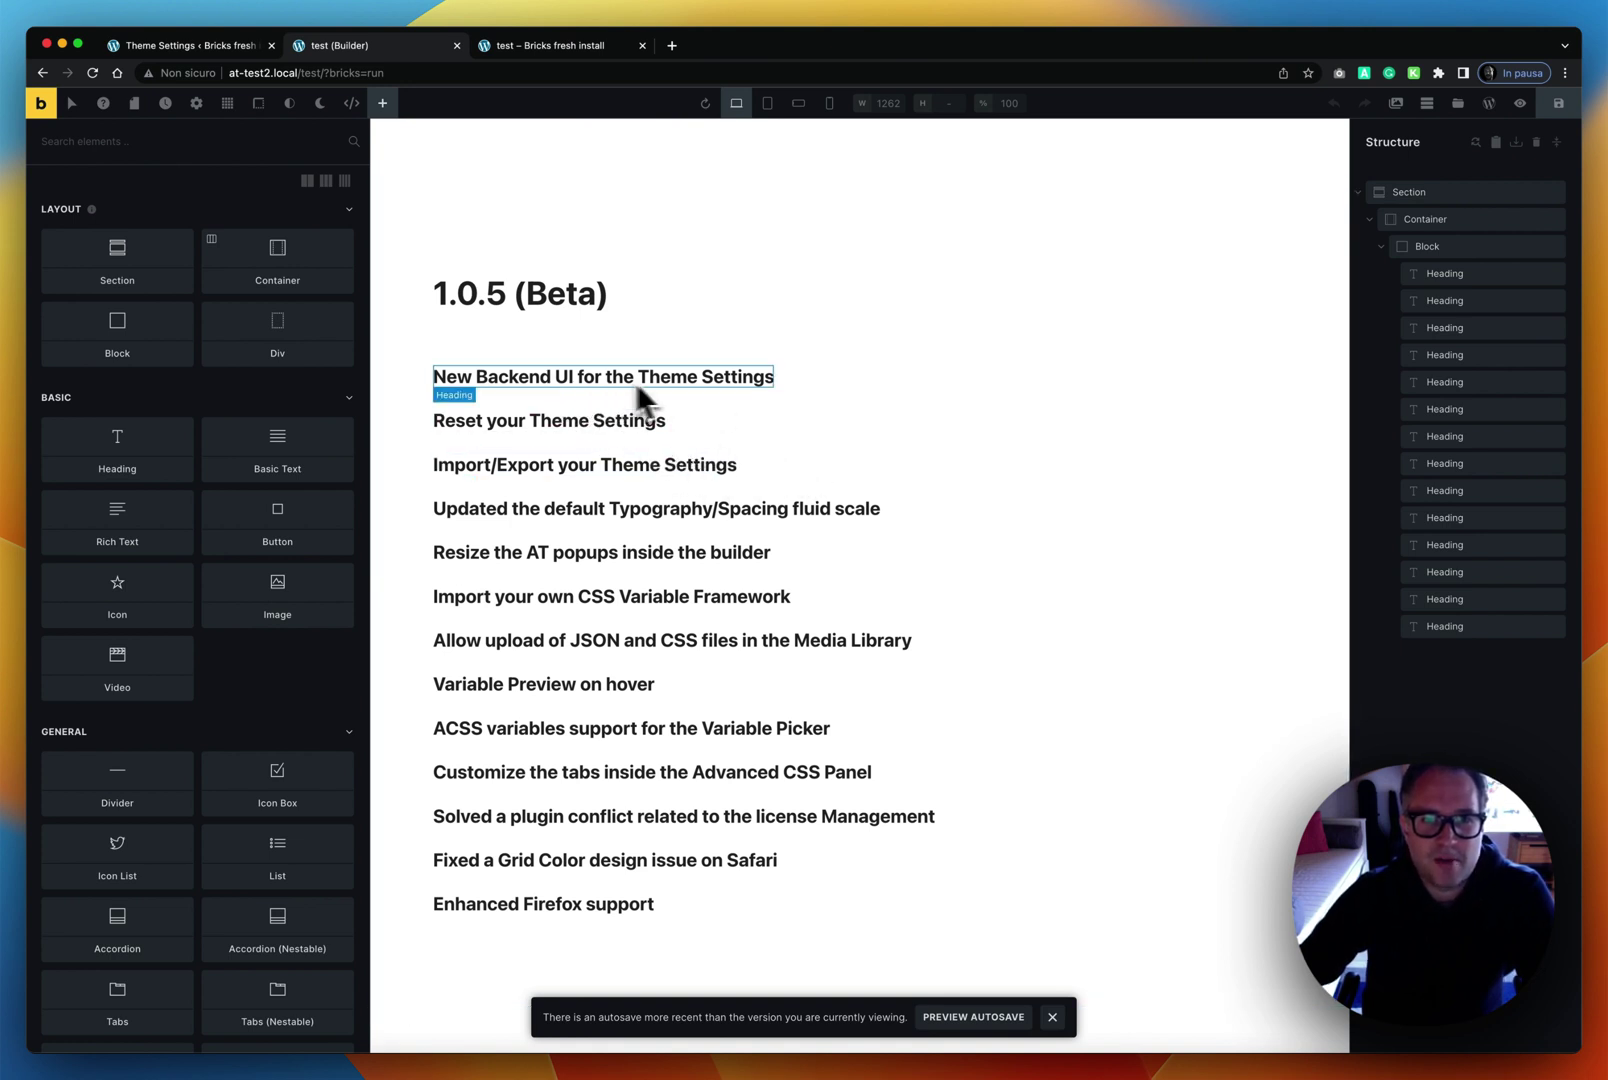
# Step: Review the fluid typography variables under CSS Variables in the WordPress Theme Settings
pyautogui.click(226, 50)
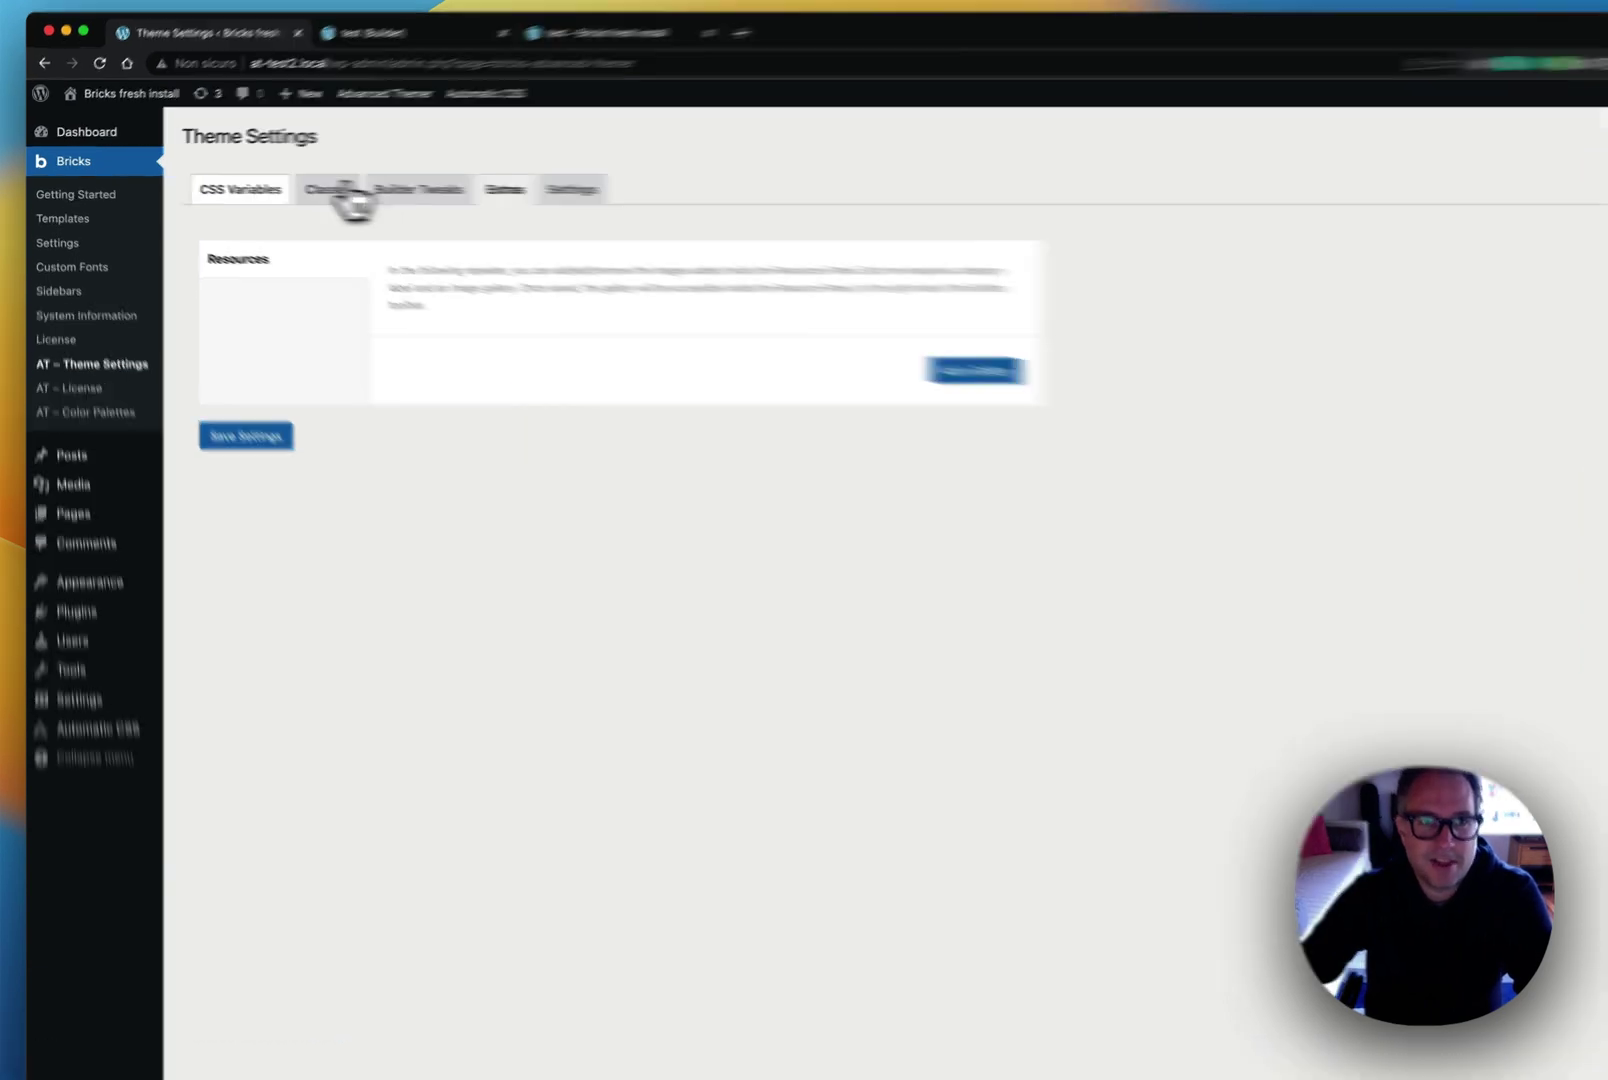
pyautogui.click(253, 200)
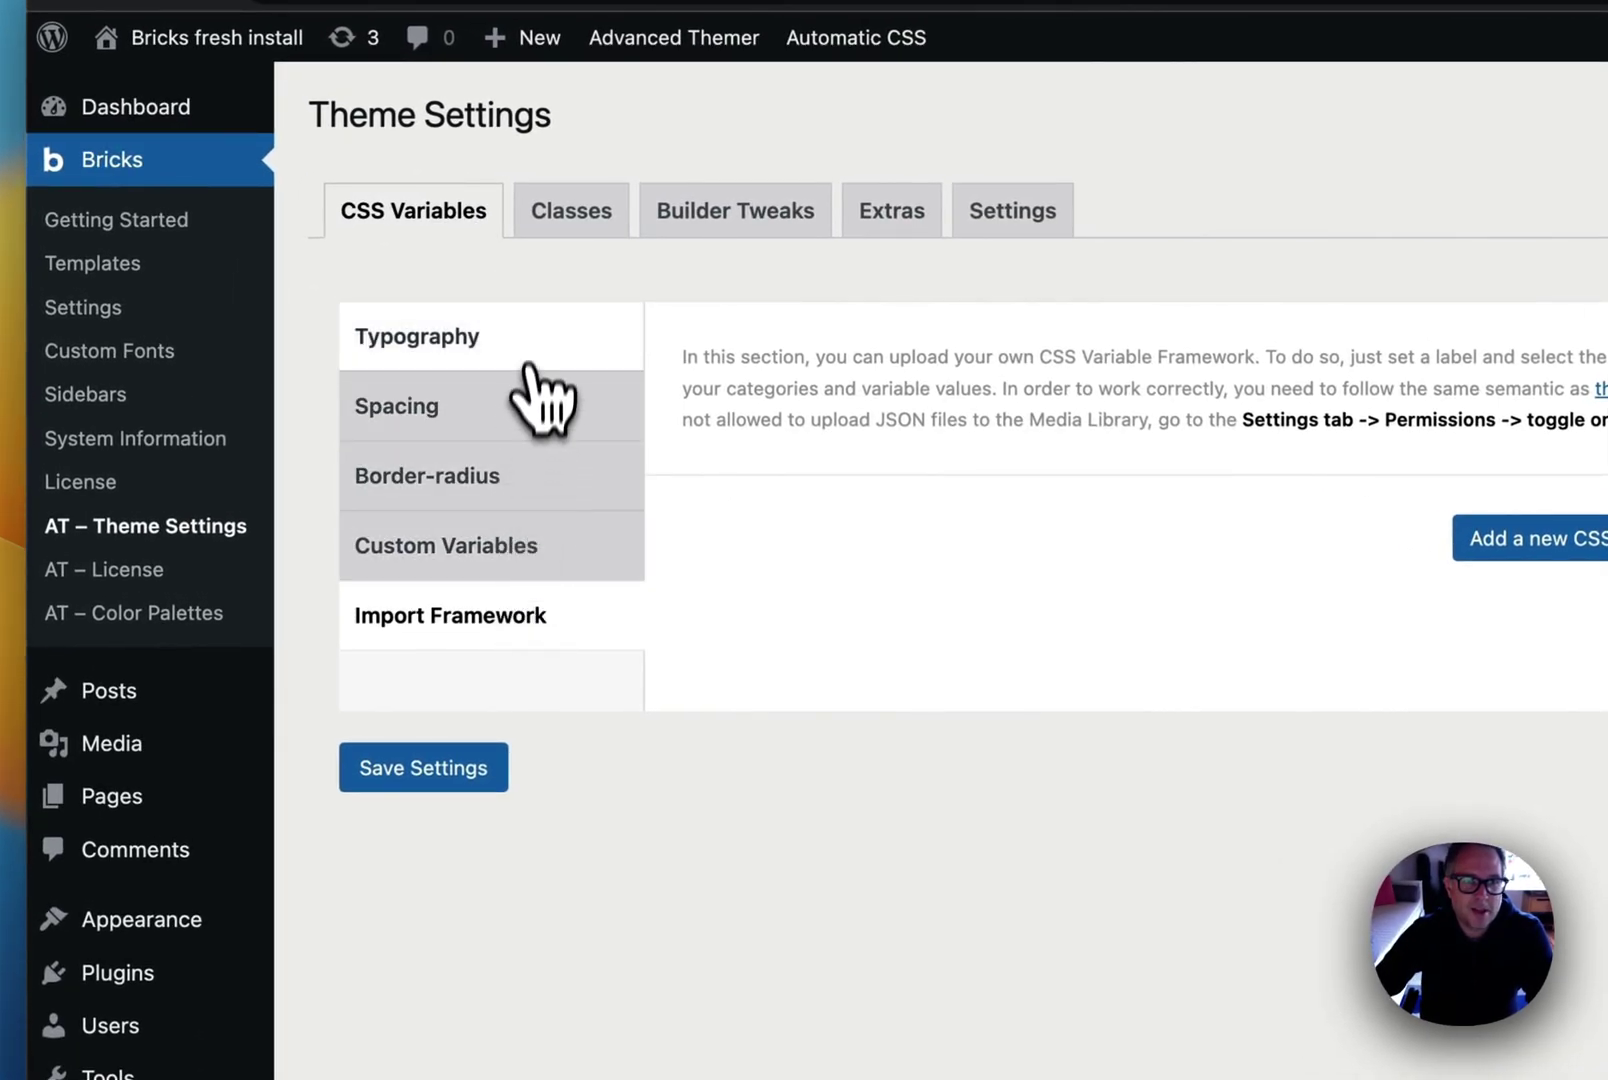
pyautogui.click(527, 355)
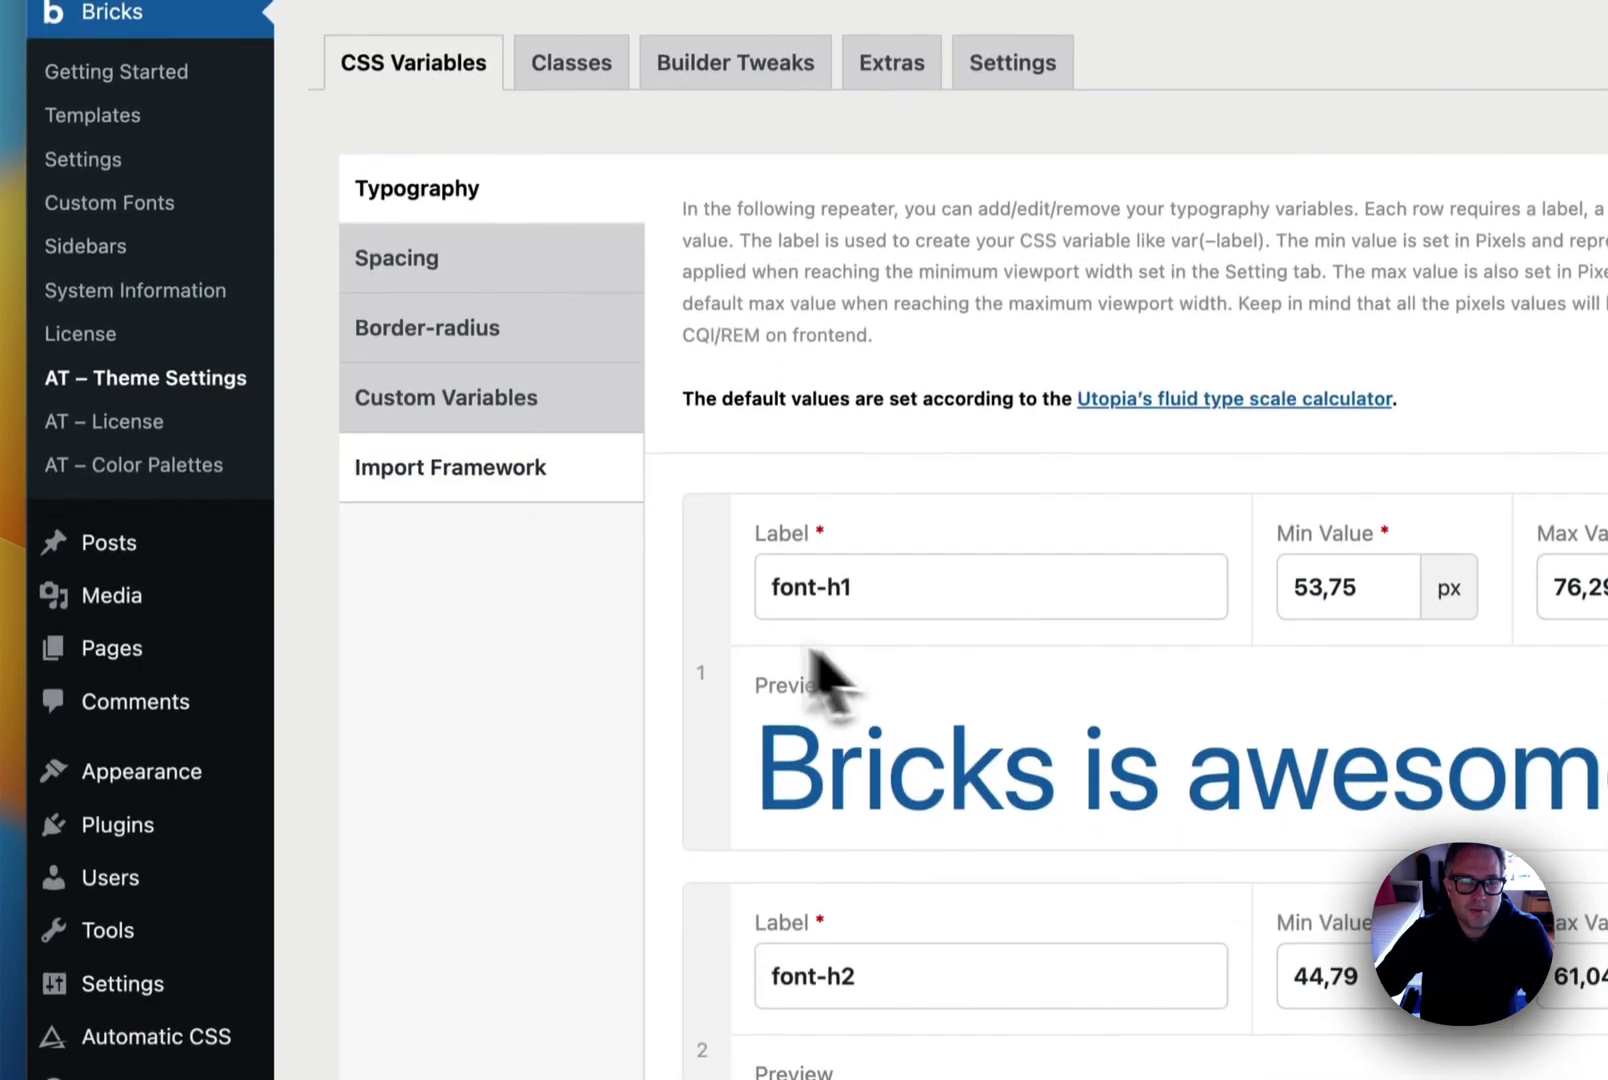
pyautogui.scroll(-5, 1120, 359)
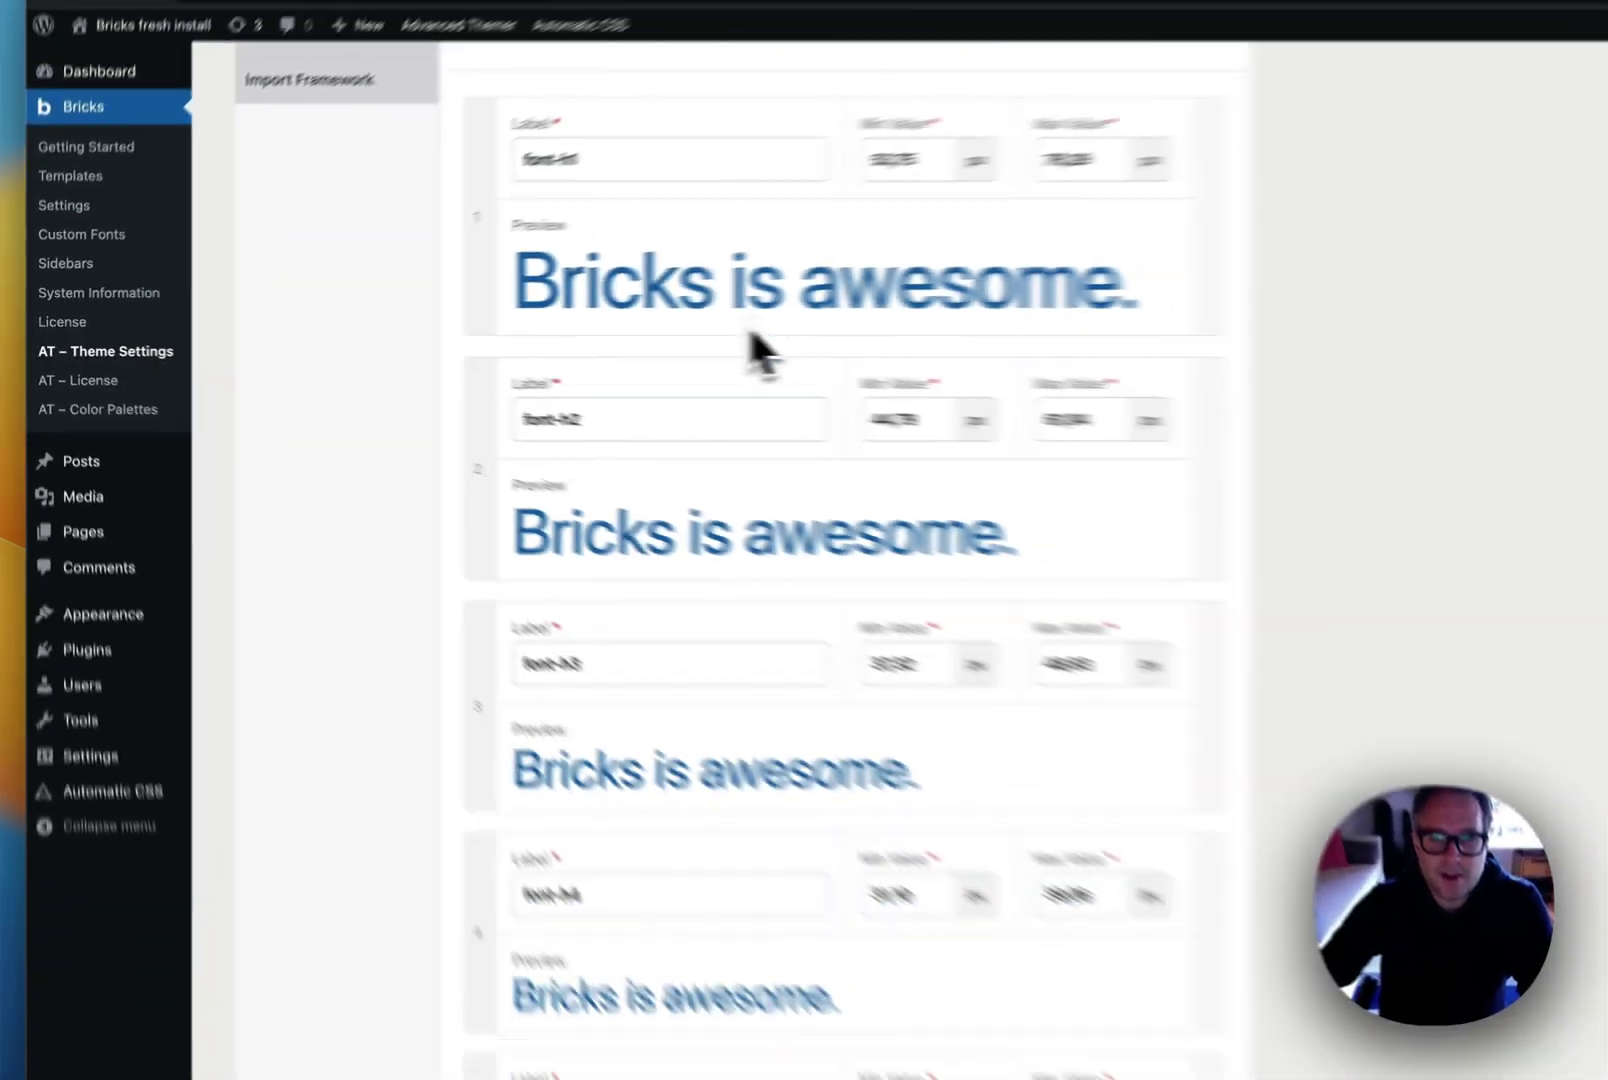
pyautogui.scroll(4, 760, 350)
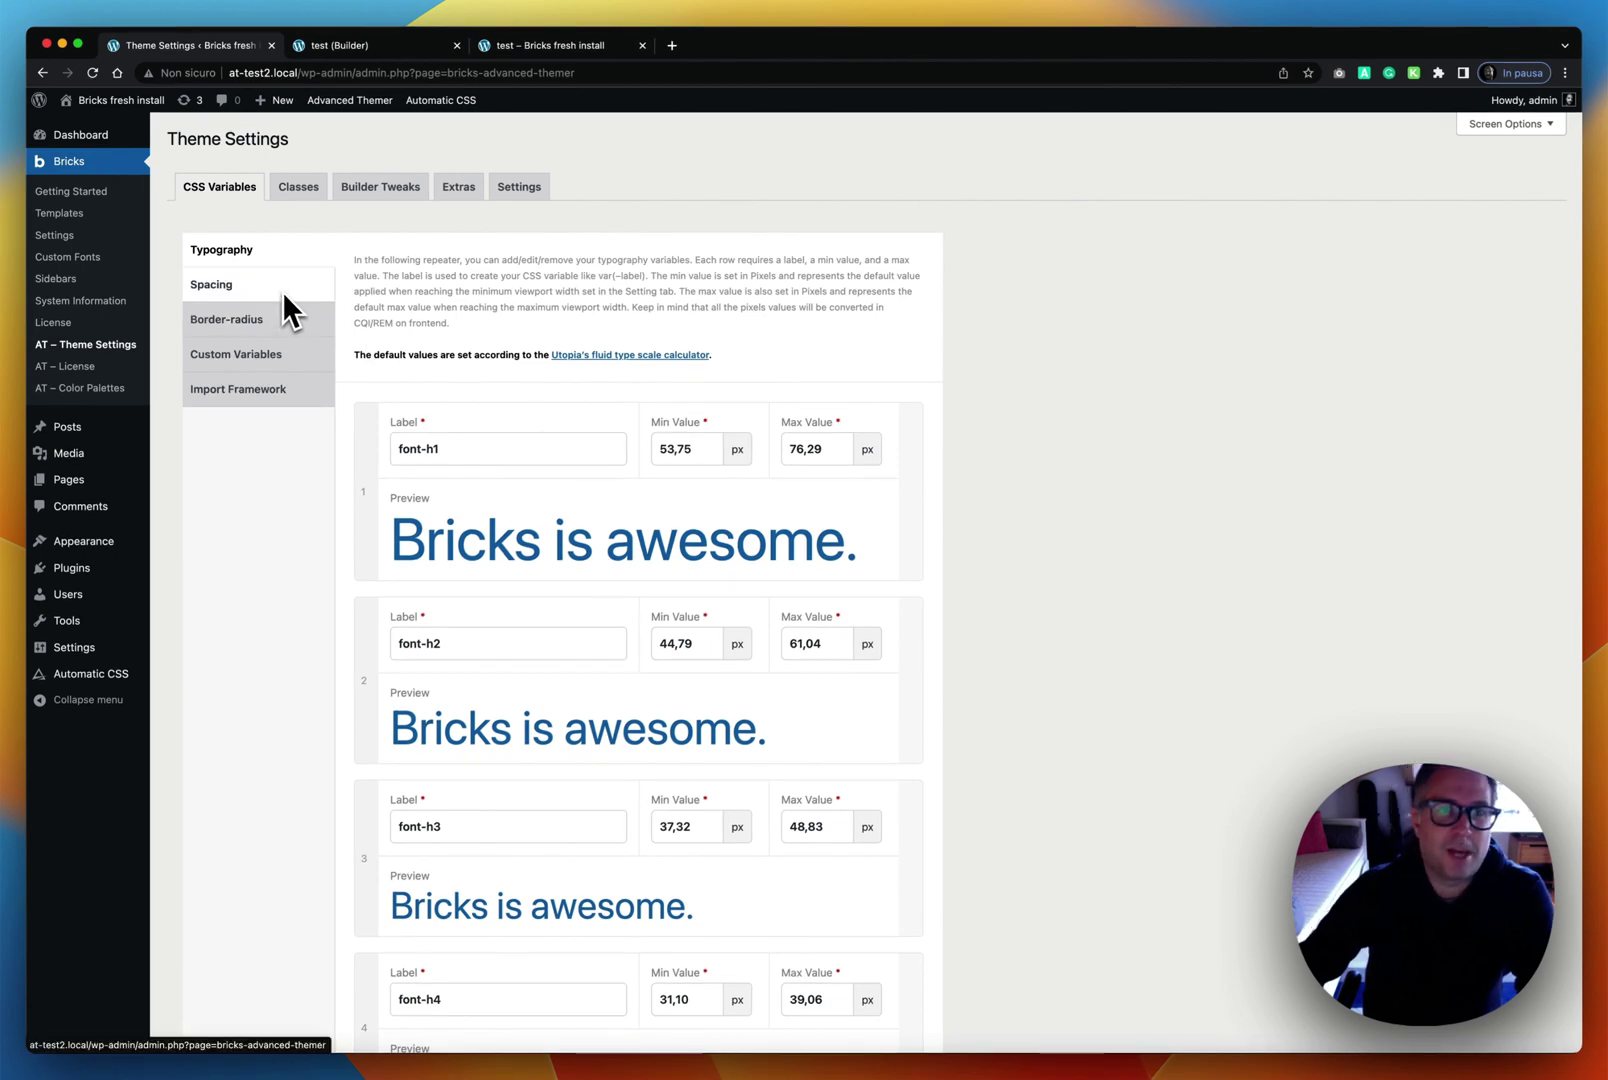
# Step: Compare the CSS Variables and Classes sections, and view the Class Importer options
pyautogui.click(294, 192)
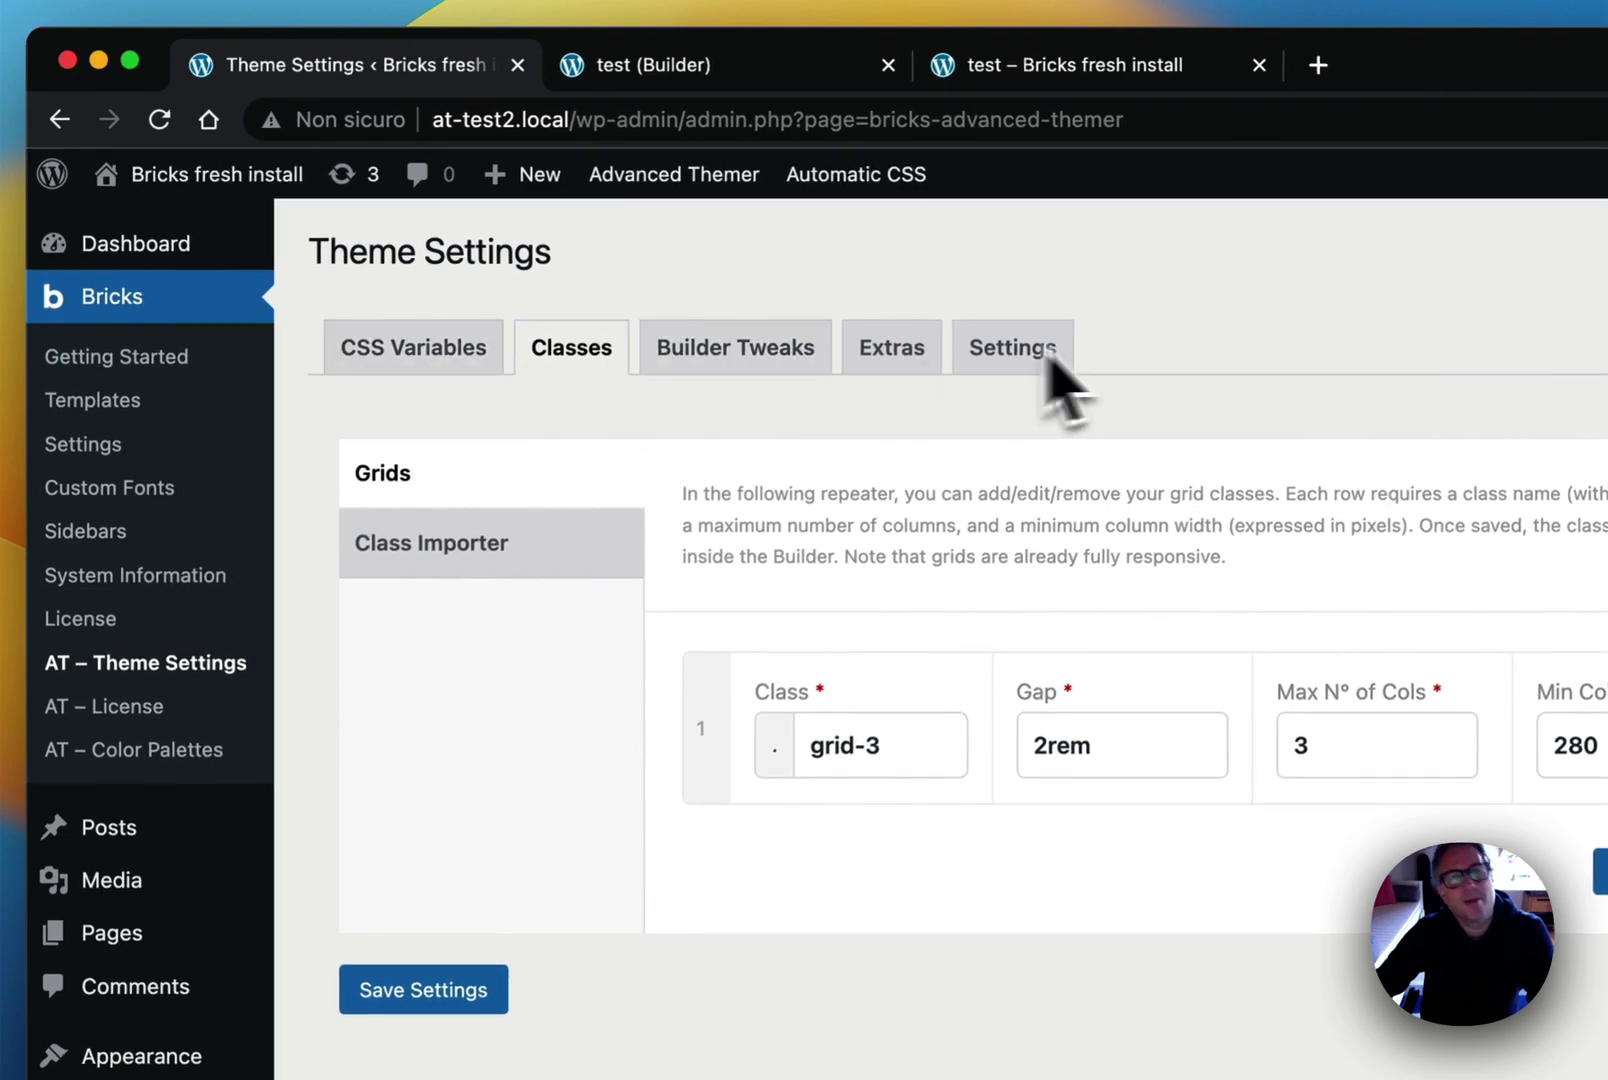
pyautogui.click(410, 355)
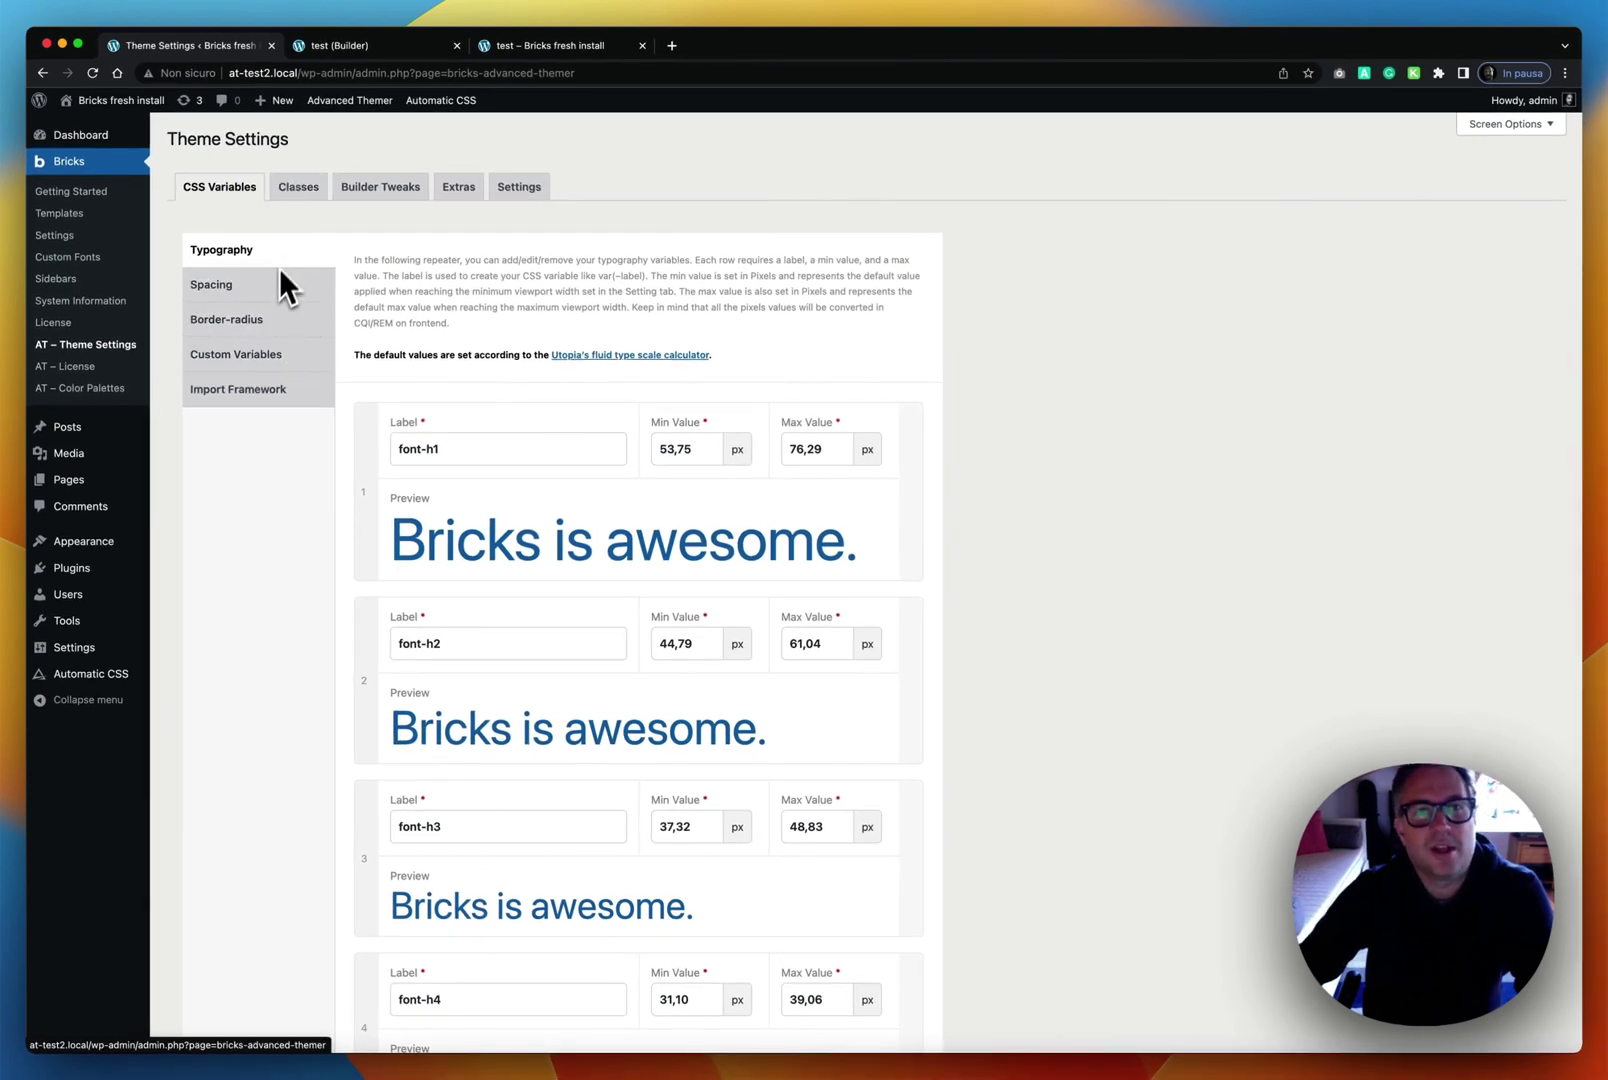
pyautogui.click(297, 187)
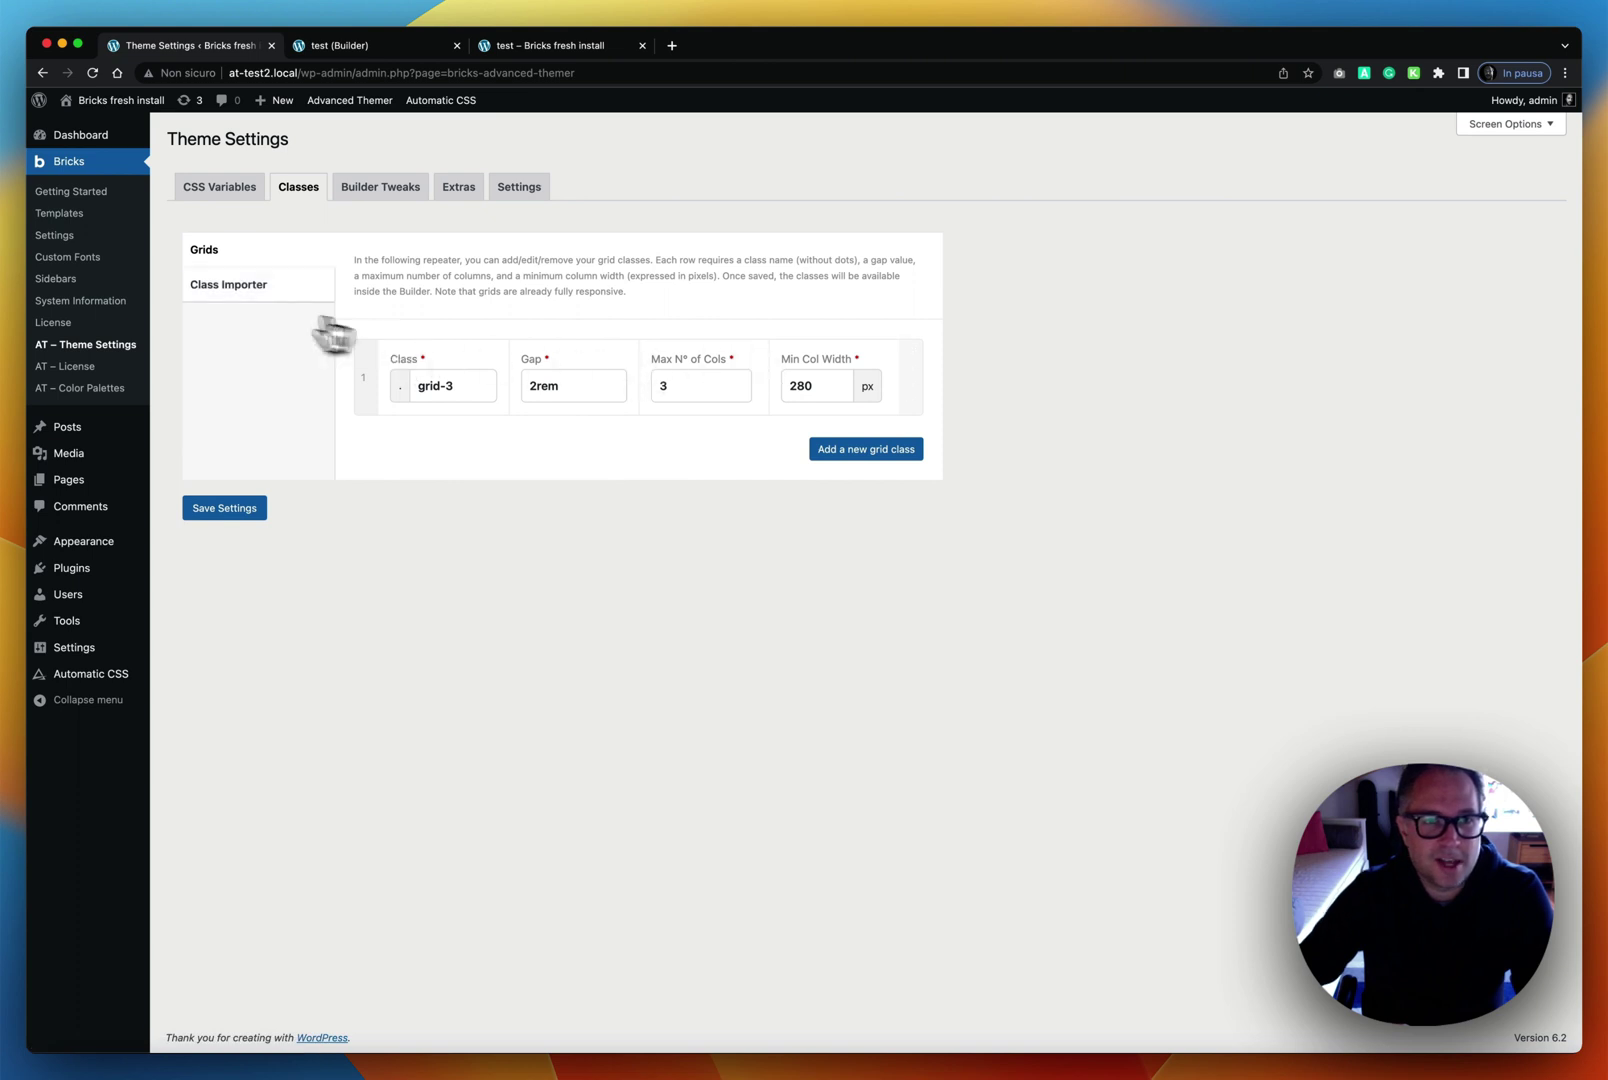
pyautogui.click(262, 290)
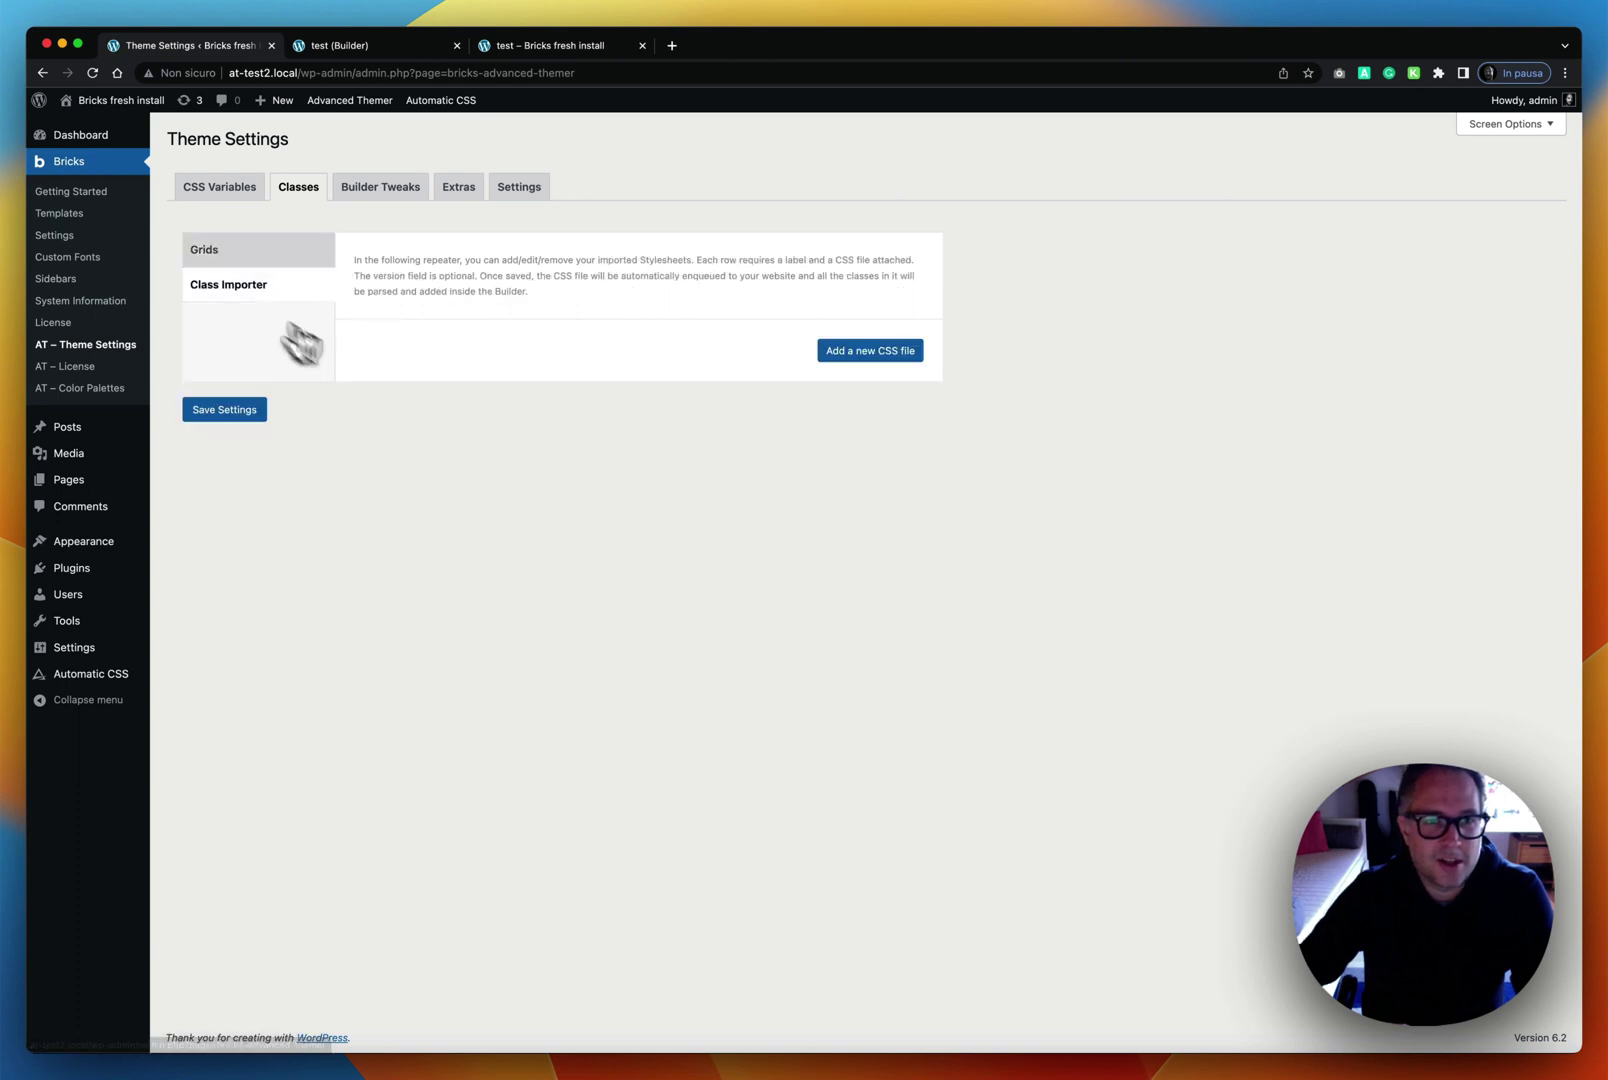
# Step: Review the Global Features and Classes & Styles builder tweaks, plus the Extras and Settings sections
pyautogui.click(408, 195)
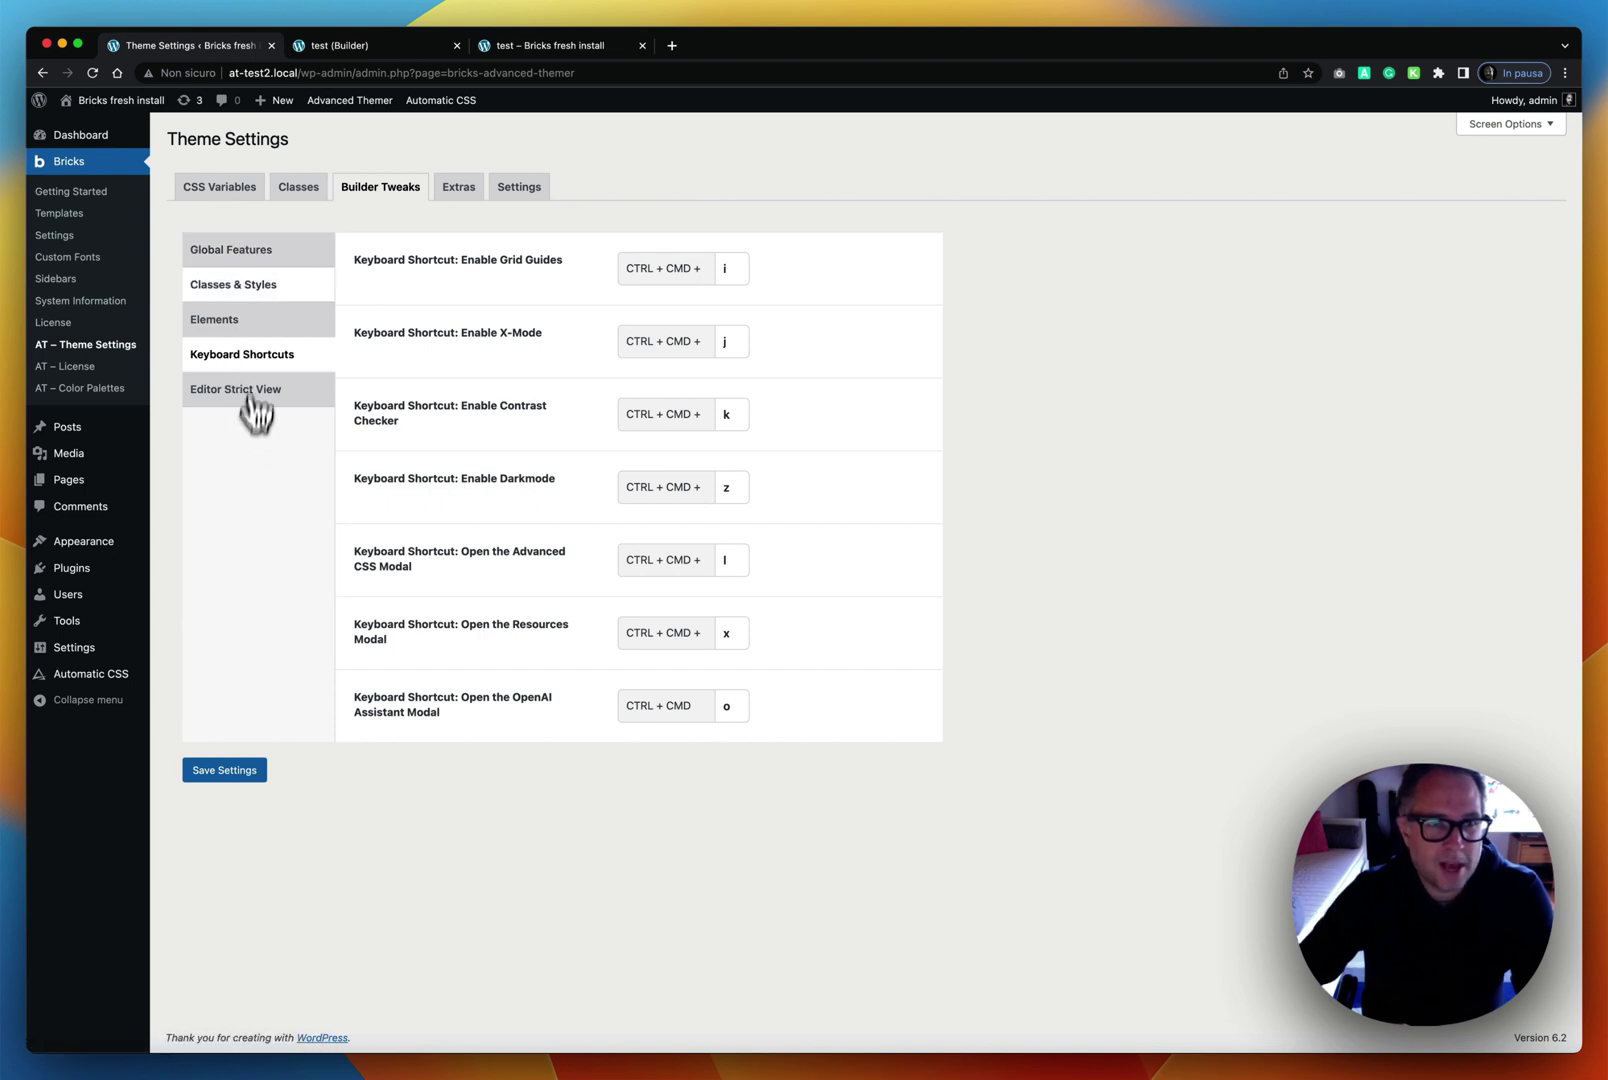
pyautogui.click(266, 260)
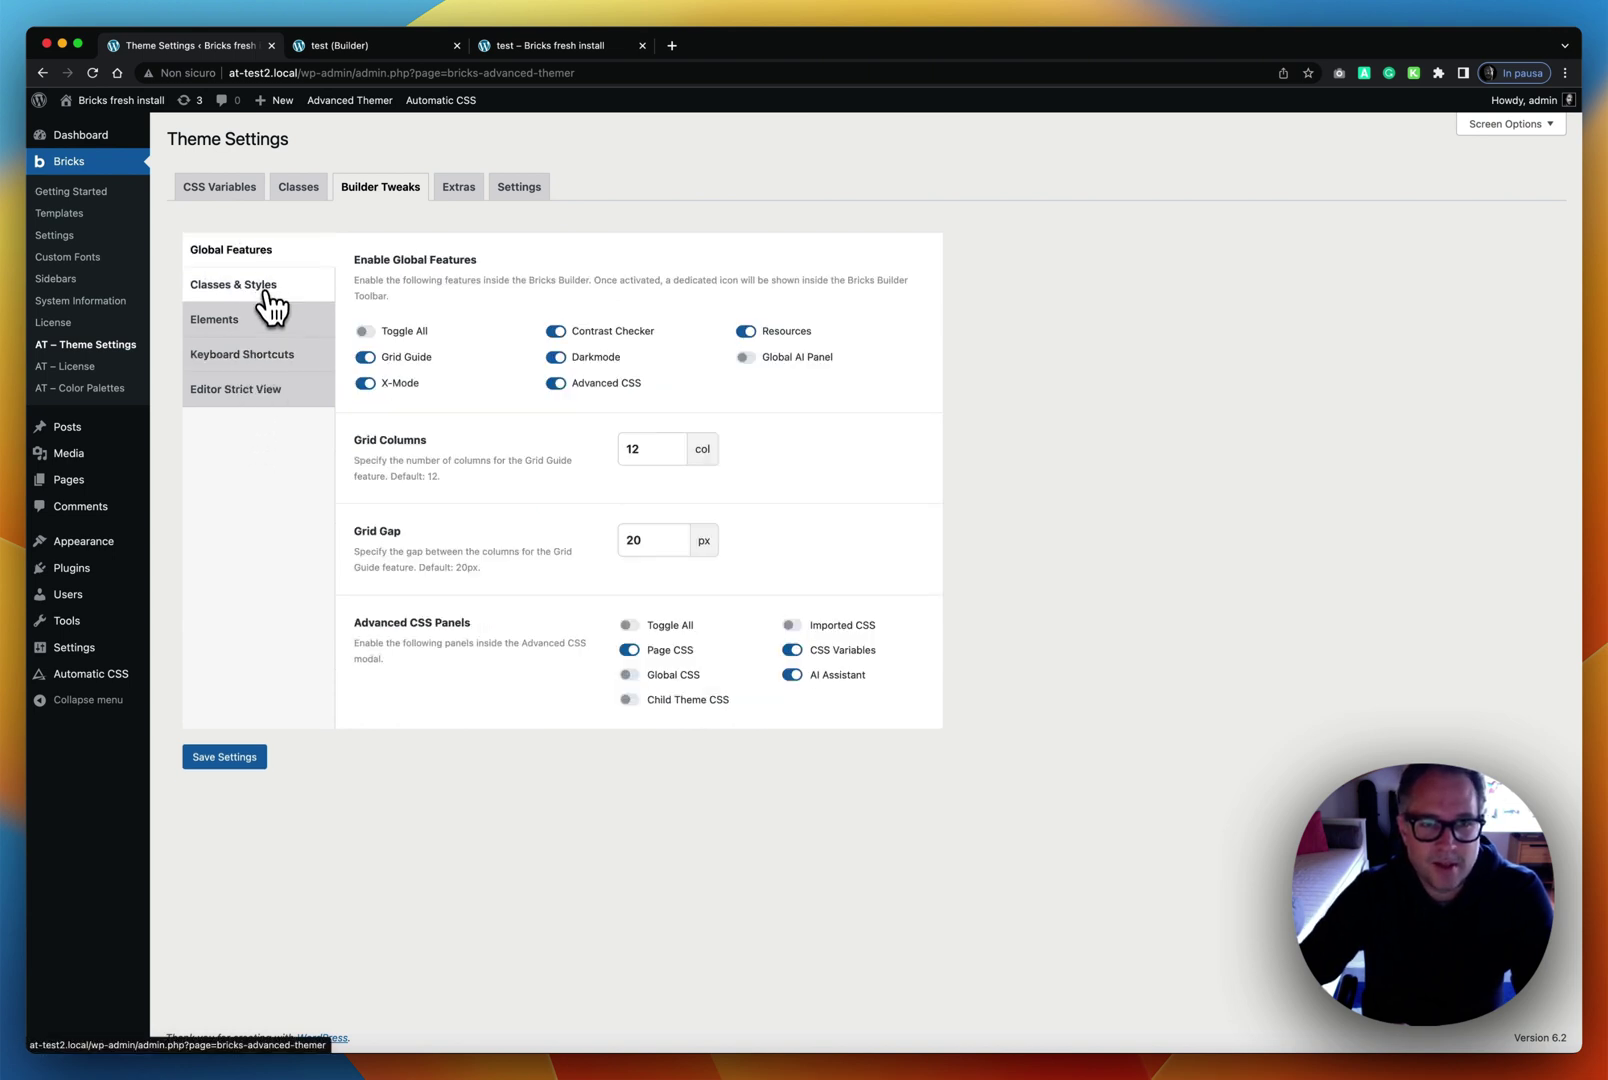
pyautogui.click(264, 289)
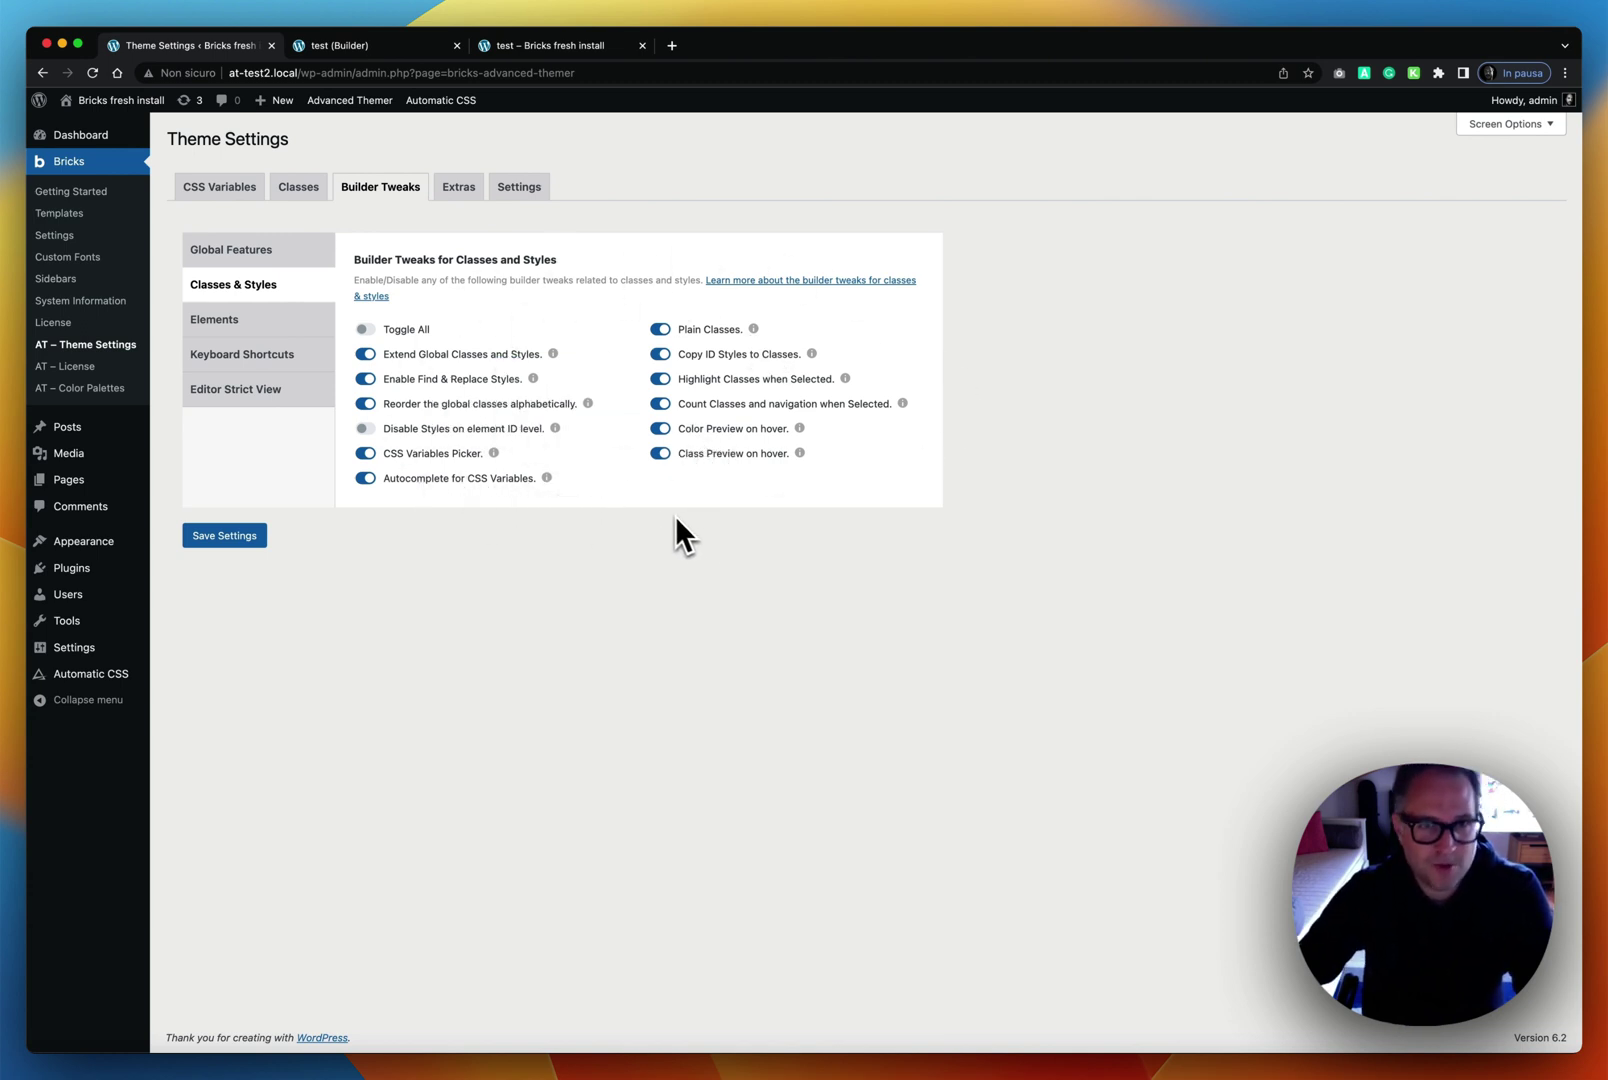
pyautogui.click(458, 188)
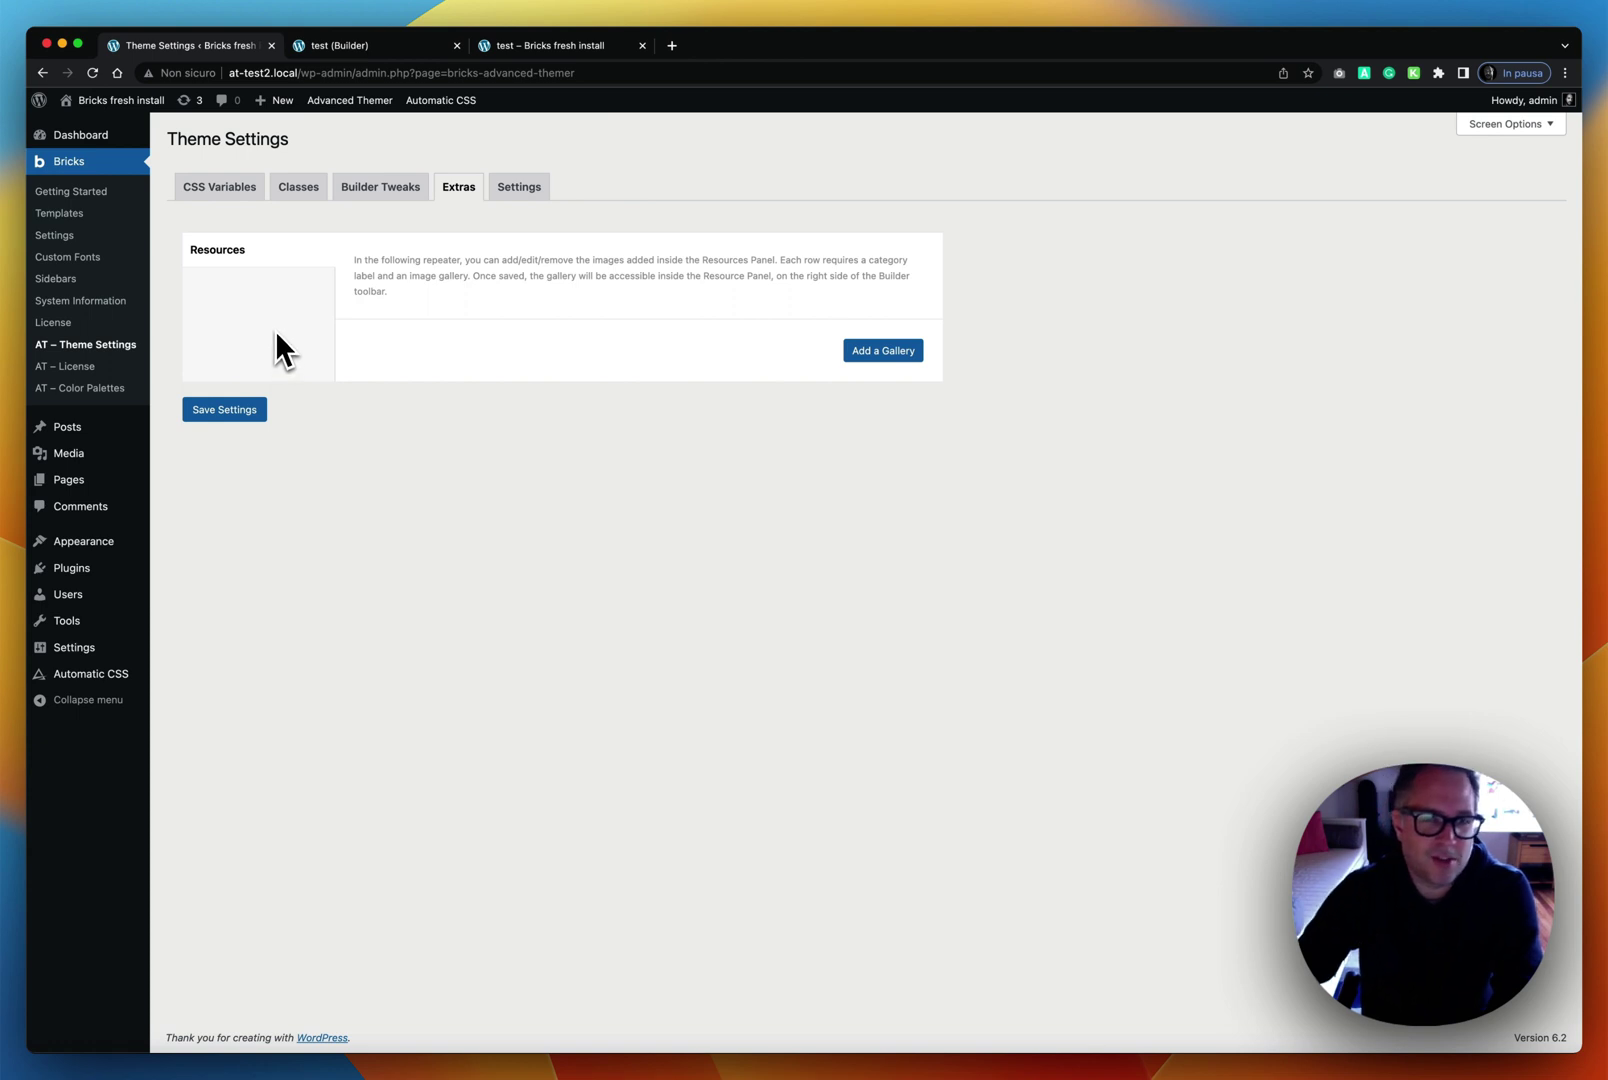
pyautogui.click(524, 192)
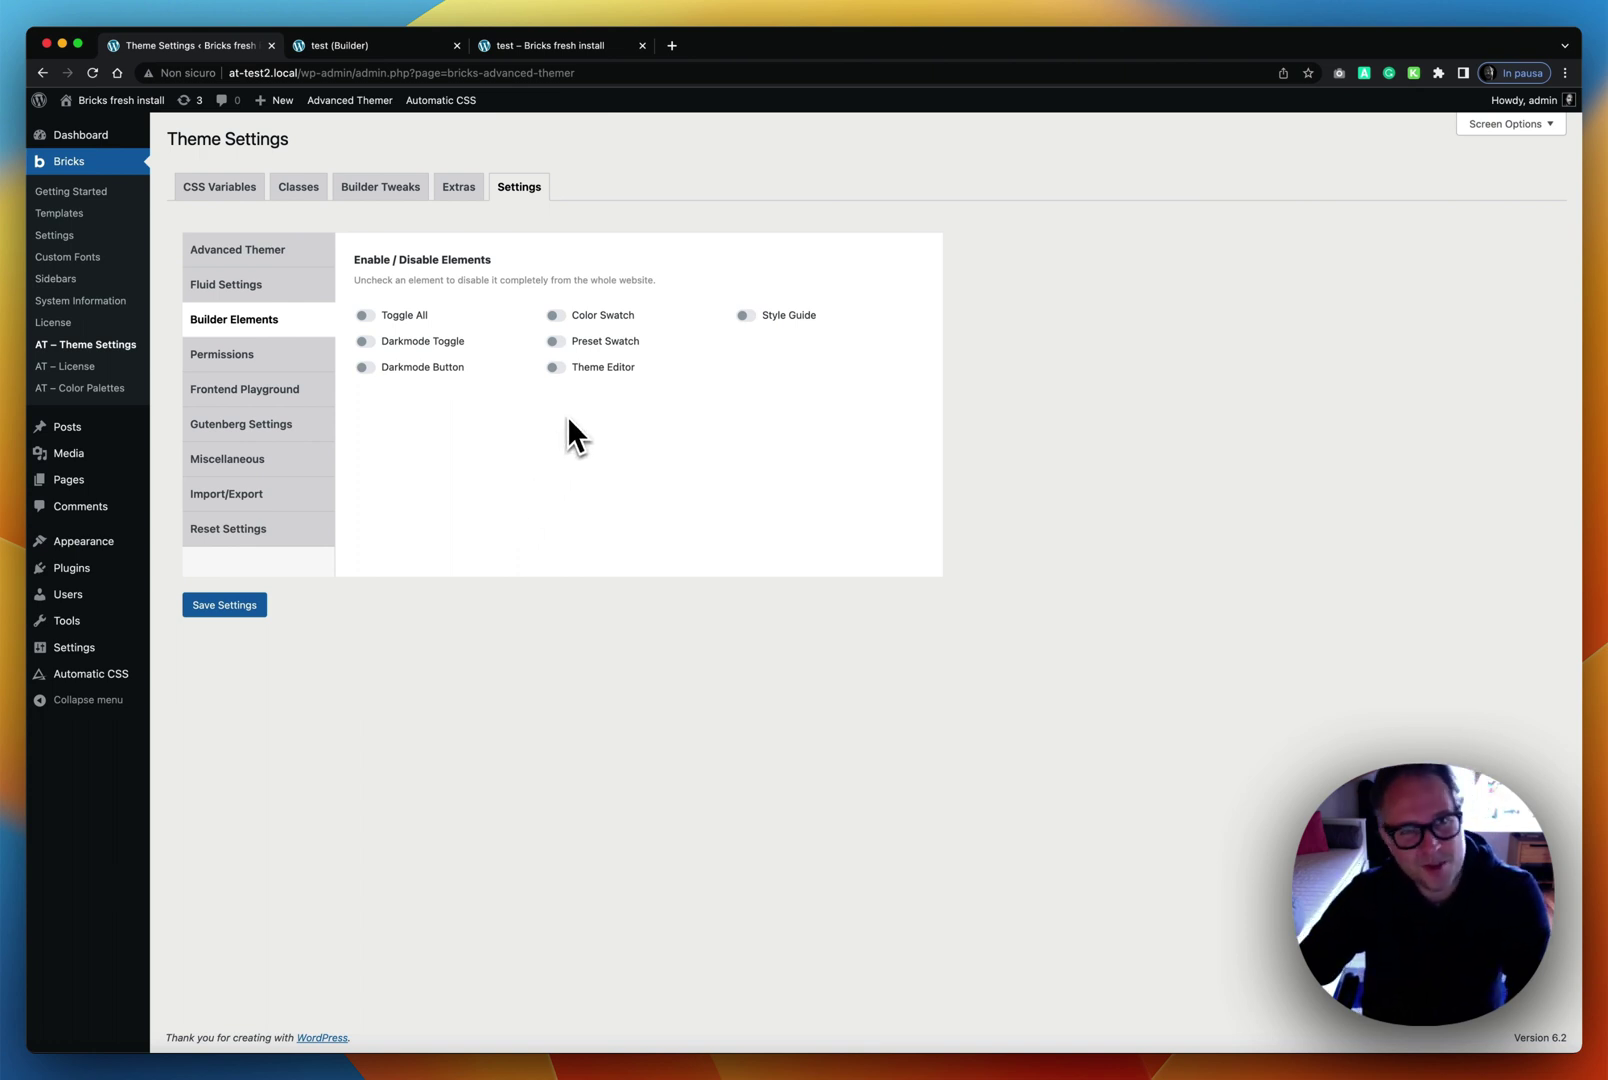
# Step: Check the 1.0.5 (Beta) feature list in the builder, and open the Reset Settings section of the Theme Settings
pyautogui.click(398, 55)
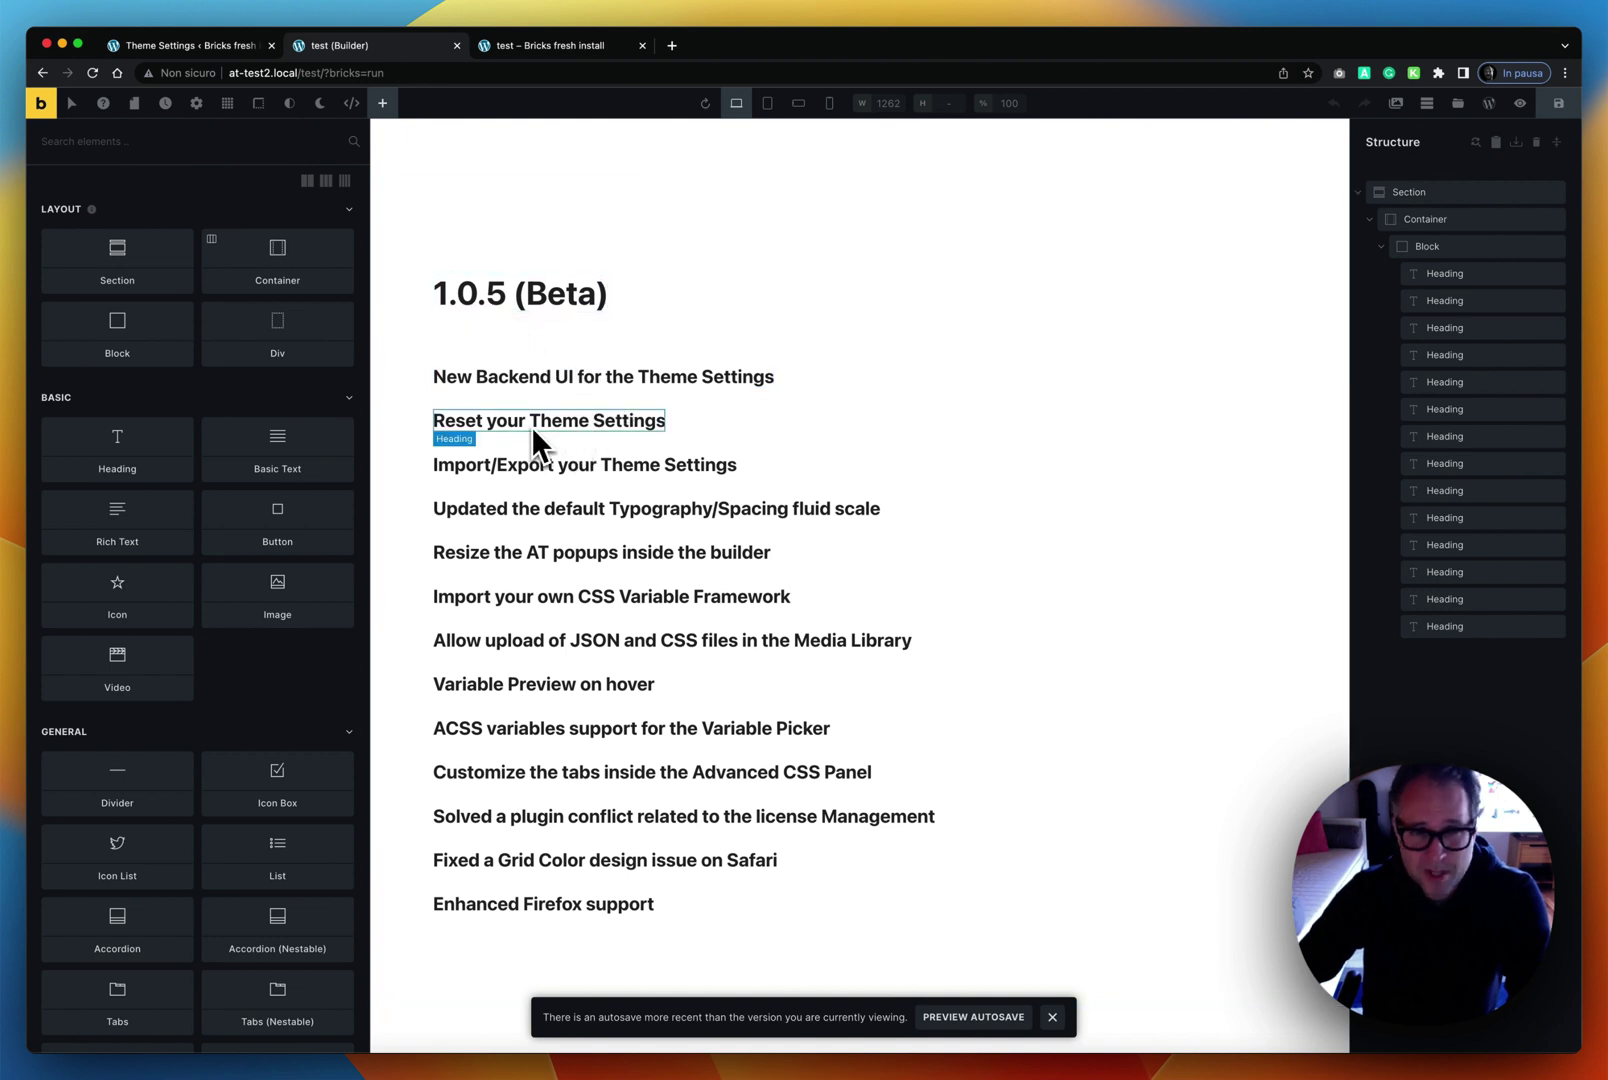
pyautogui.click(198, 47)
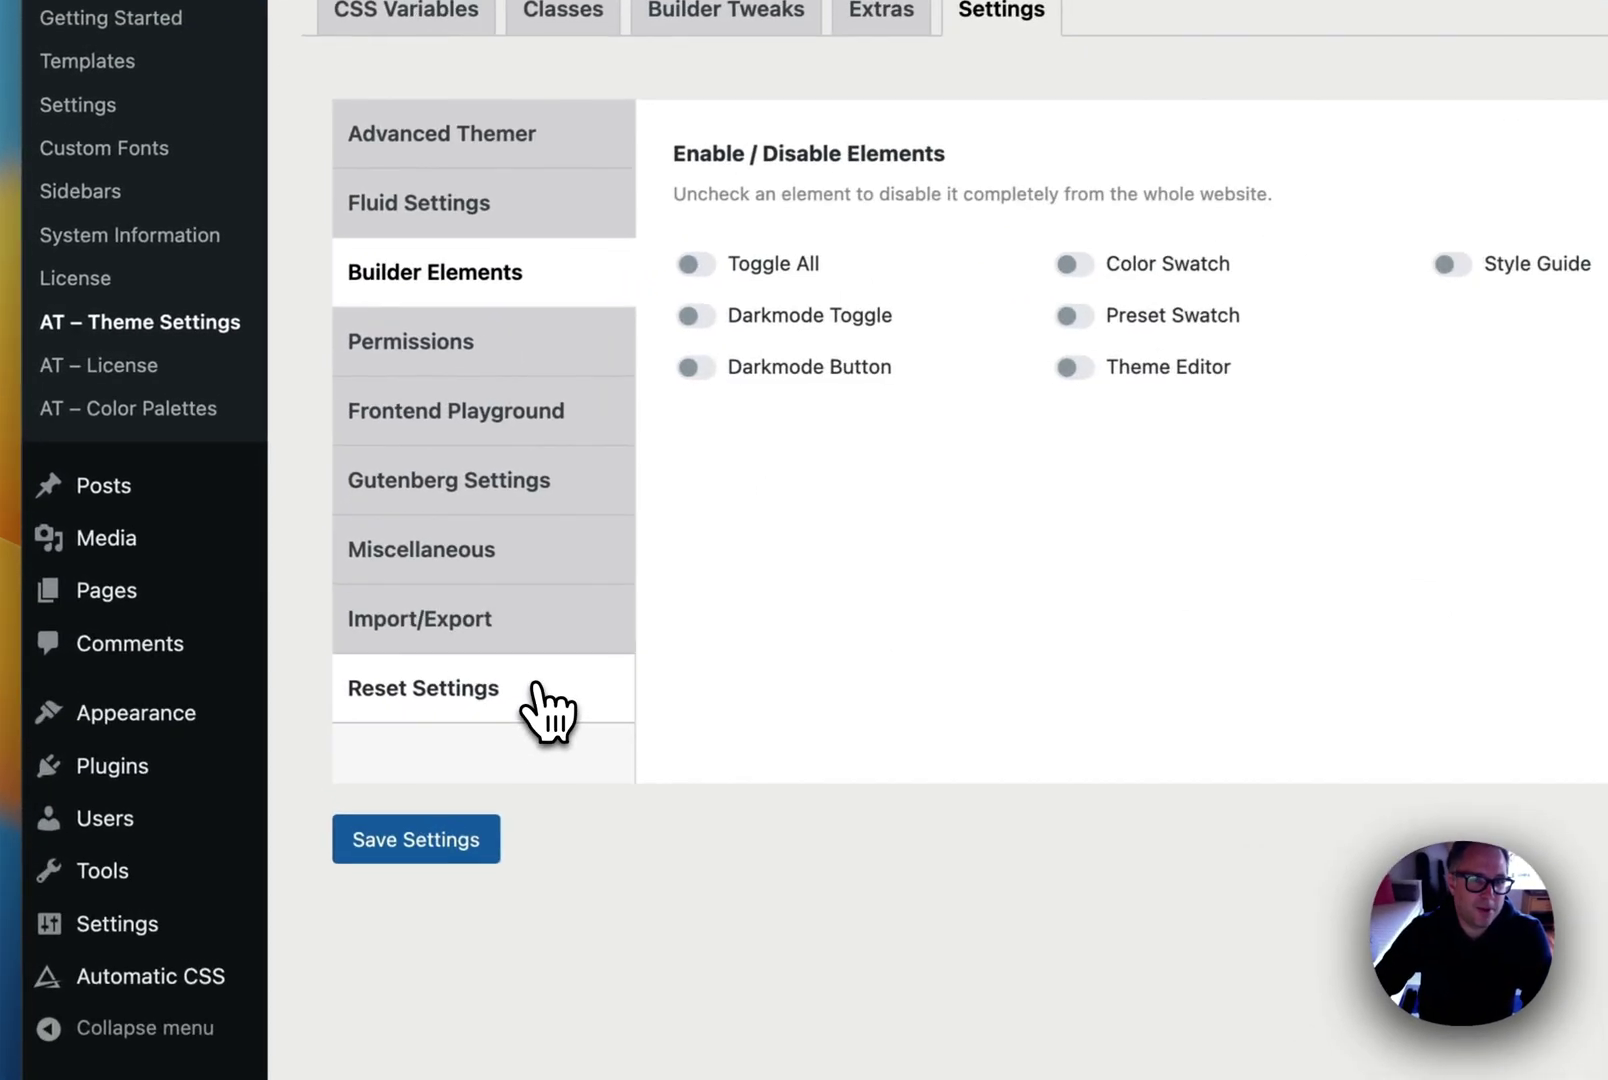
pyautogui.click(537, 688)
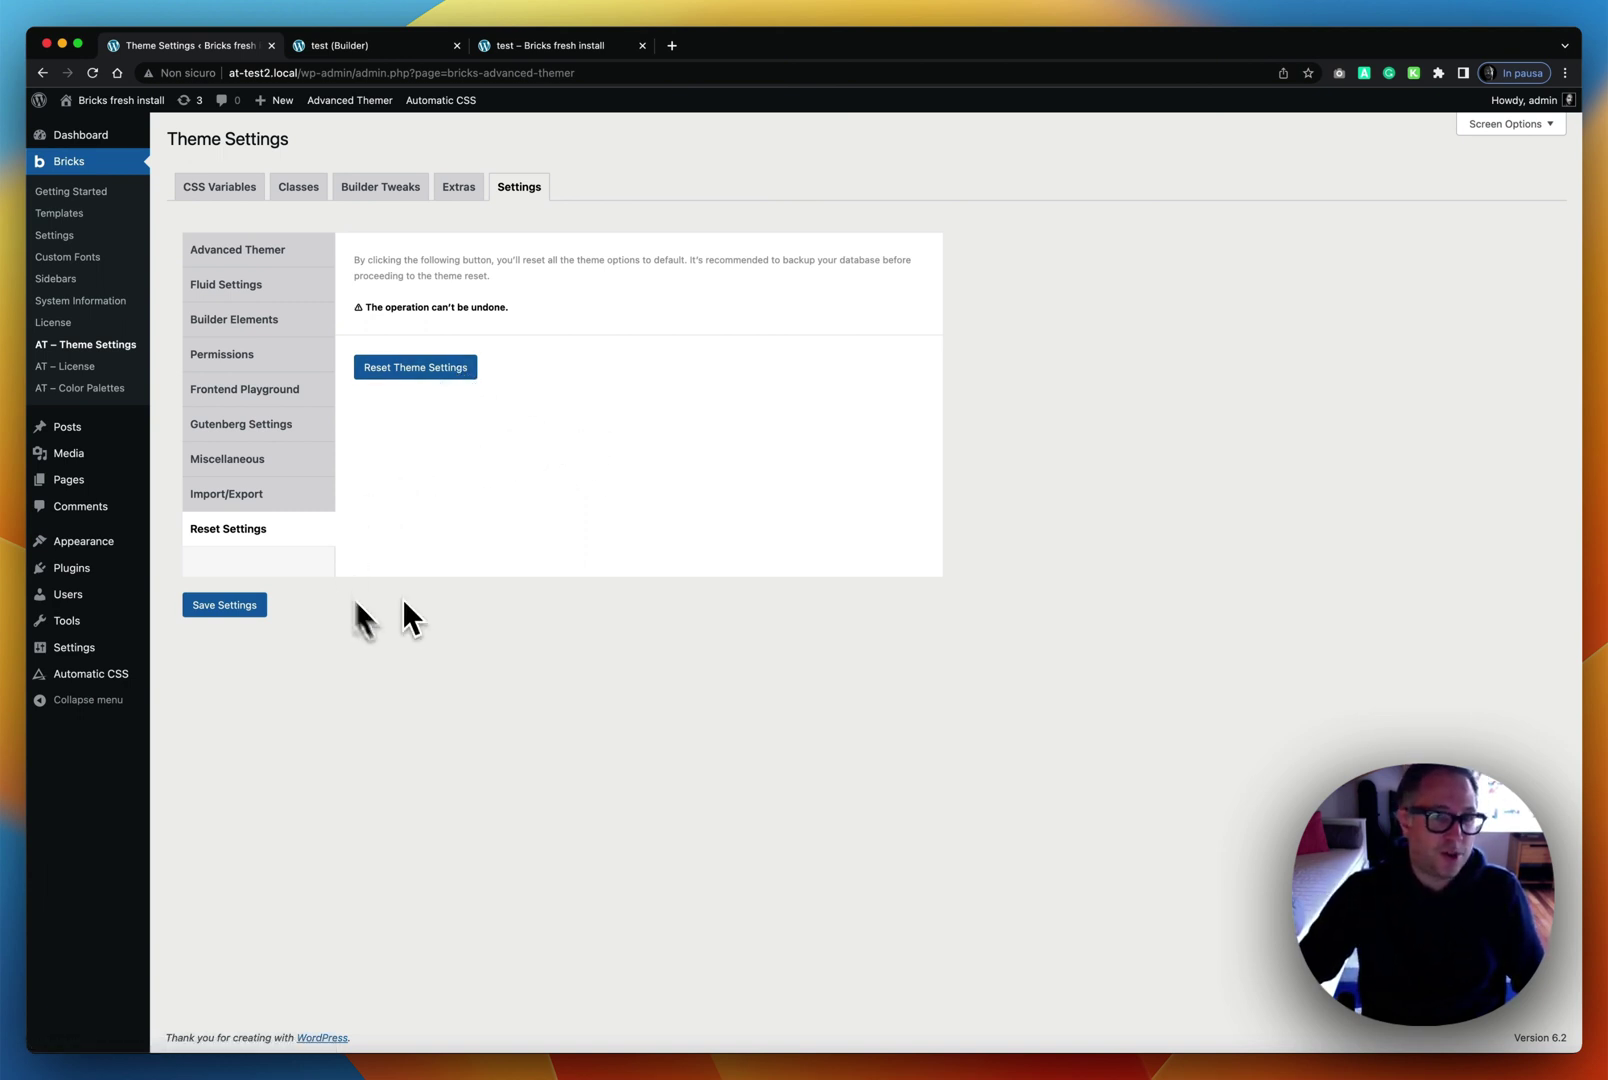
# Step: Examine the typography variable rows from font-h1 to font-h5 under CSS Variables
pyautogui.click(220, 203)
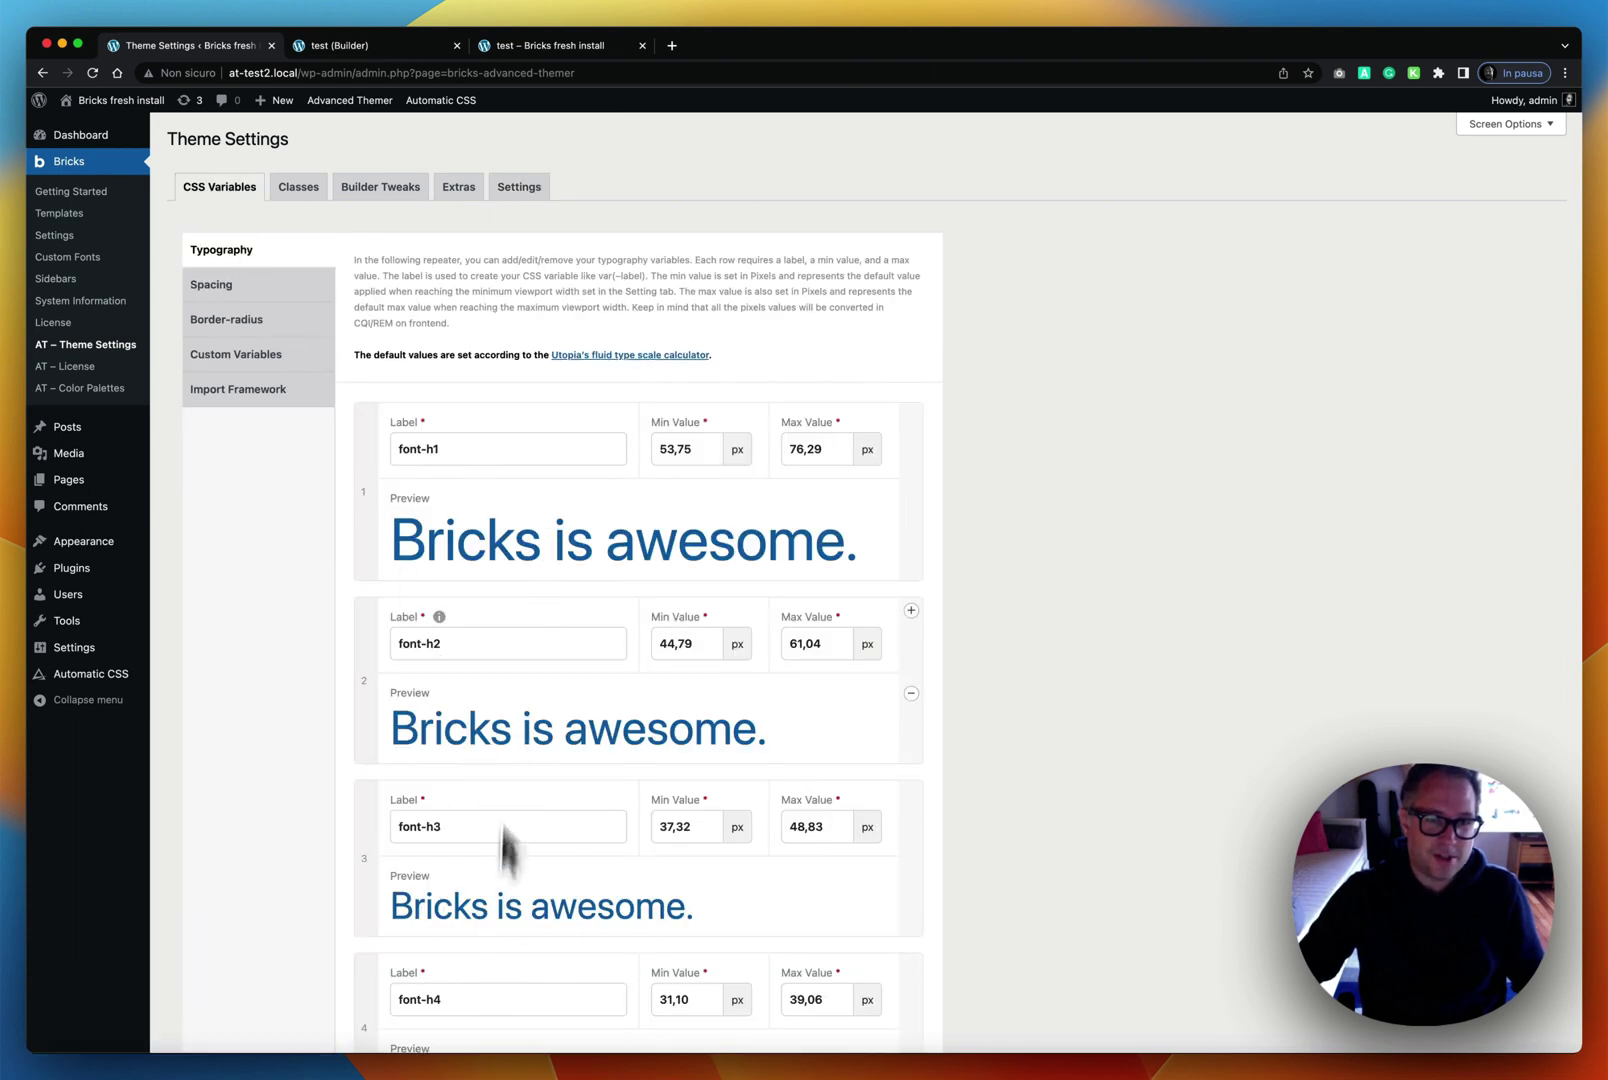
pyautogui.scroll(-3, 513, 628)
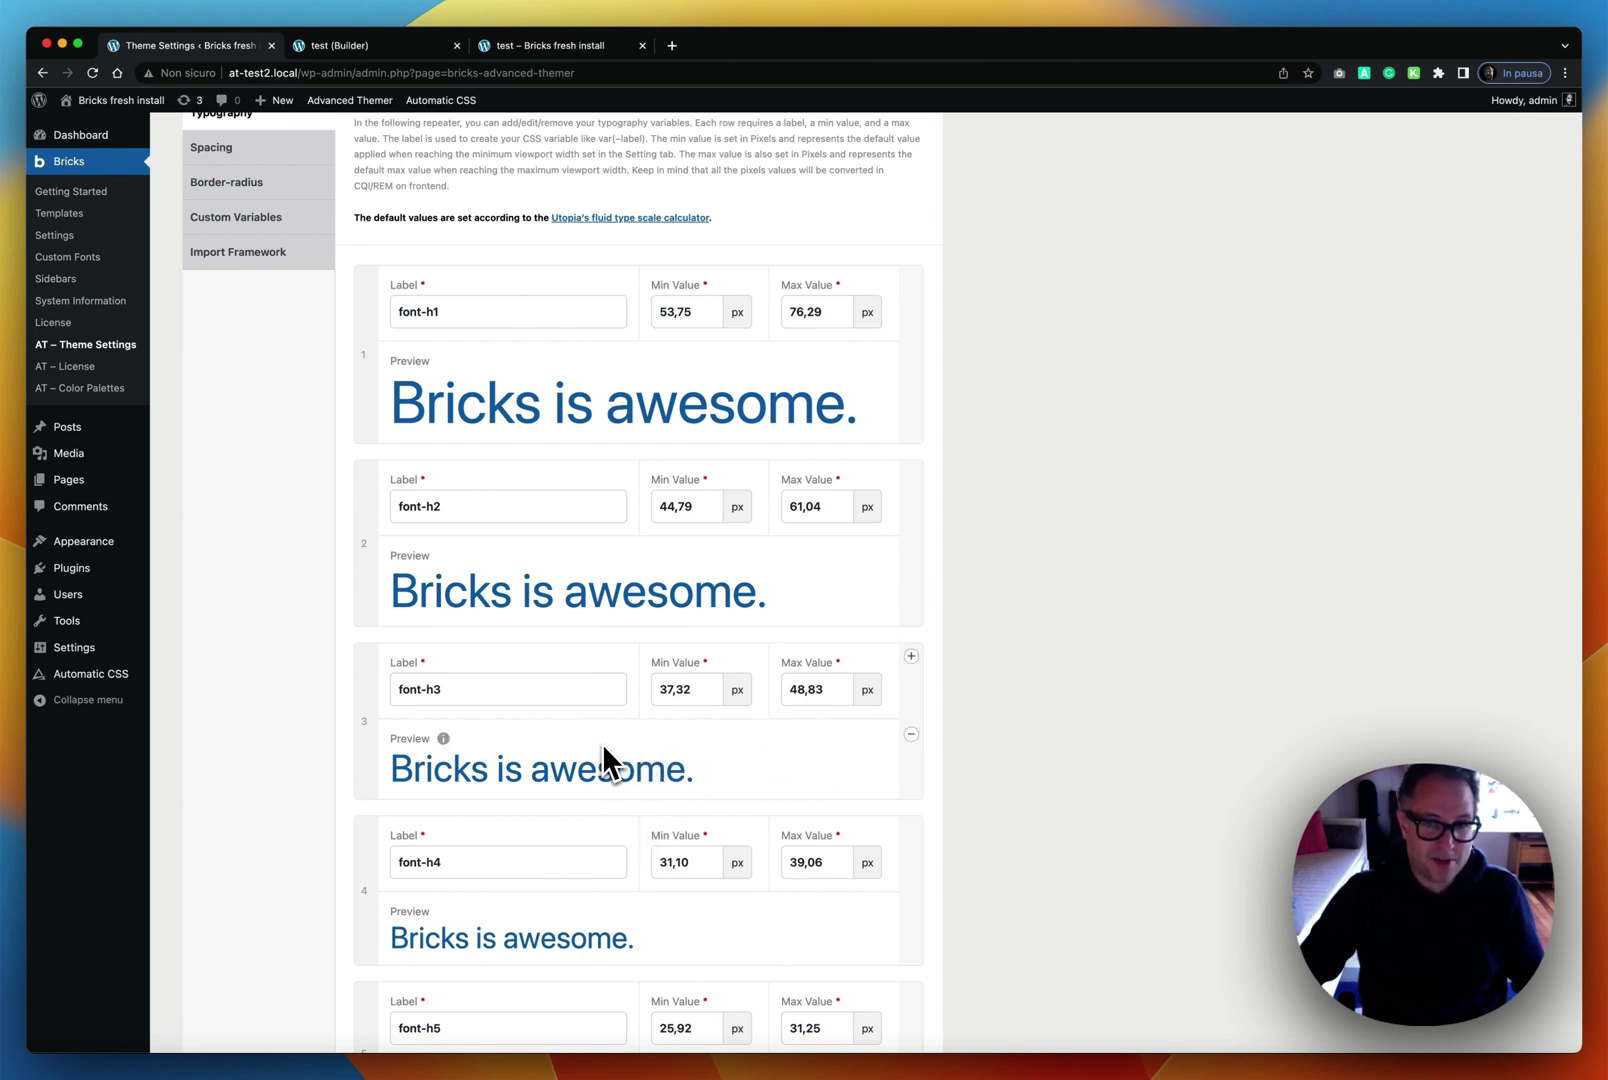
pyautogui.scroll(3, 590, 720)
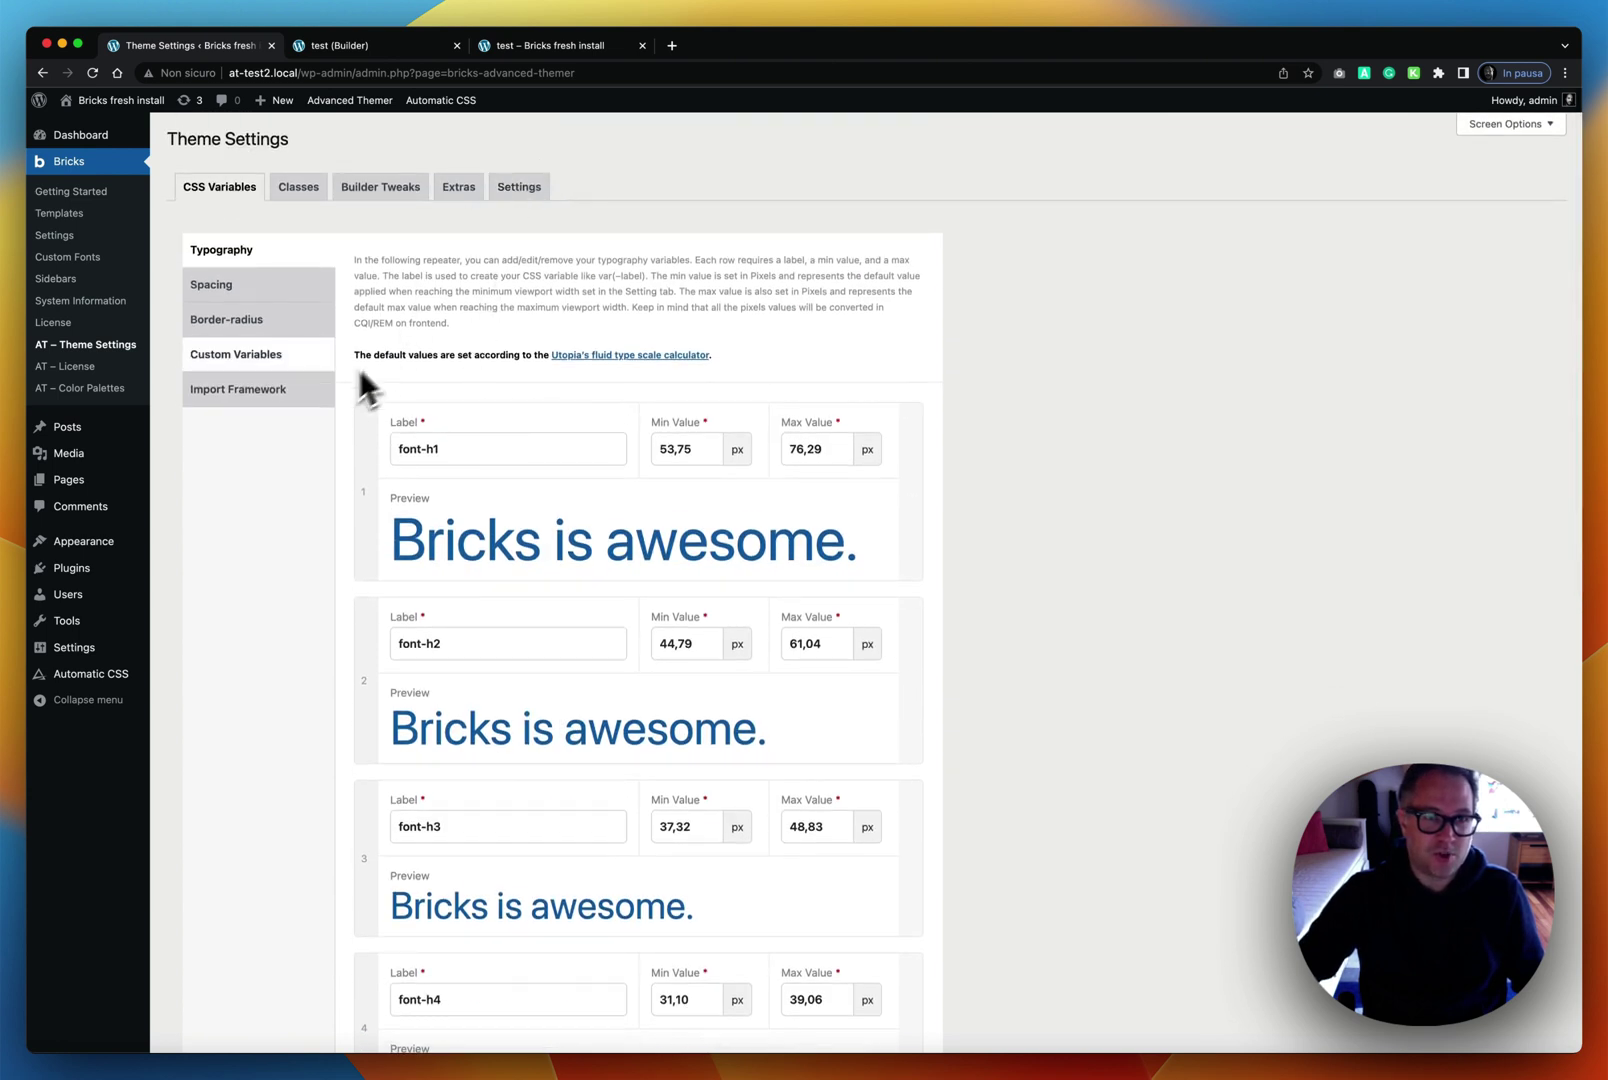
# Step: Reset all theme settings to their defaults and check the Classes & Styles builder tweaks
pyautogui.click(522, 192)
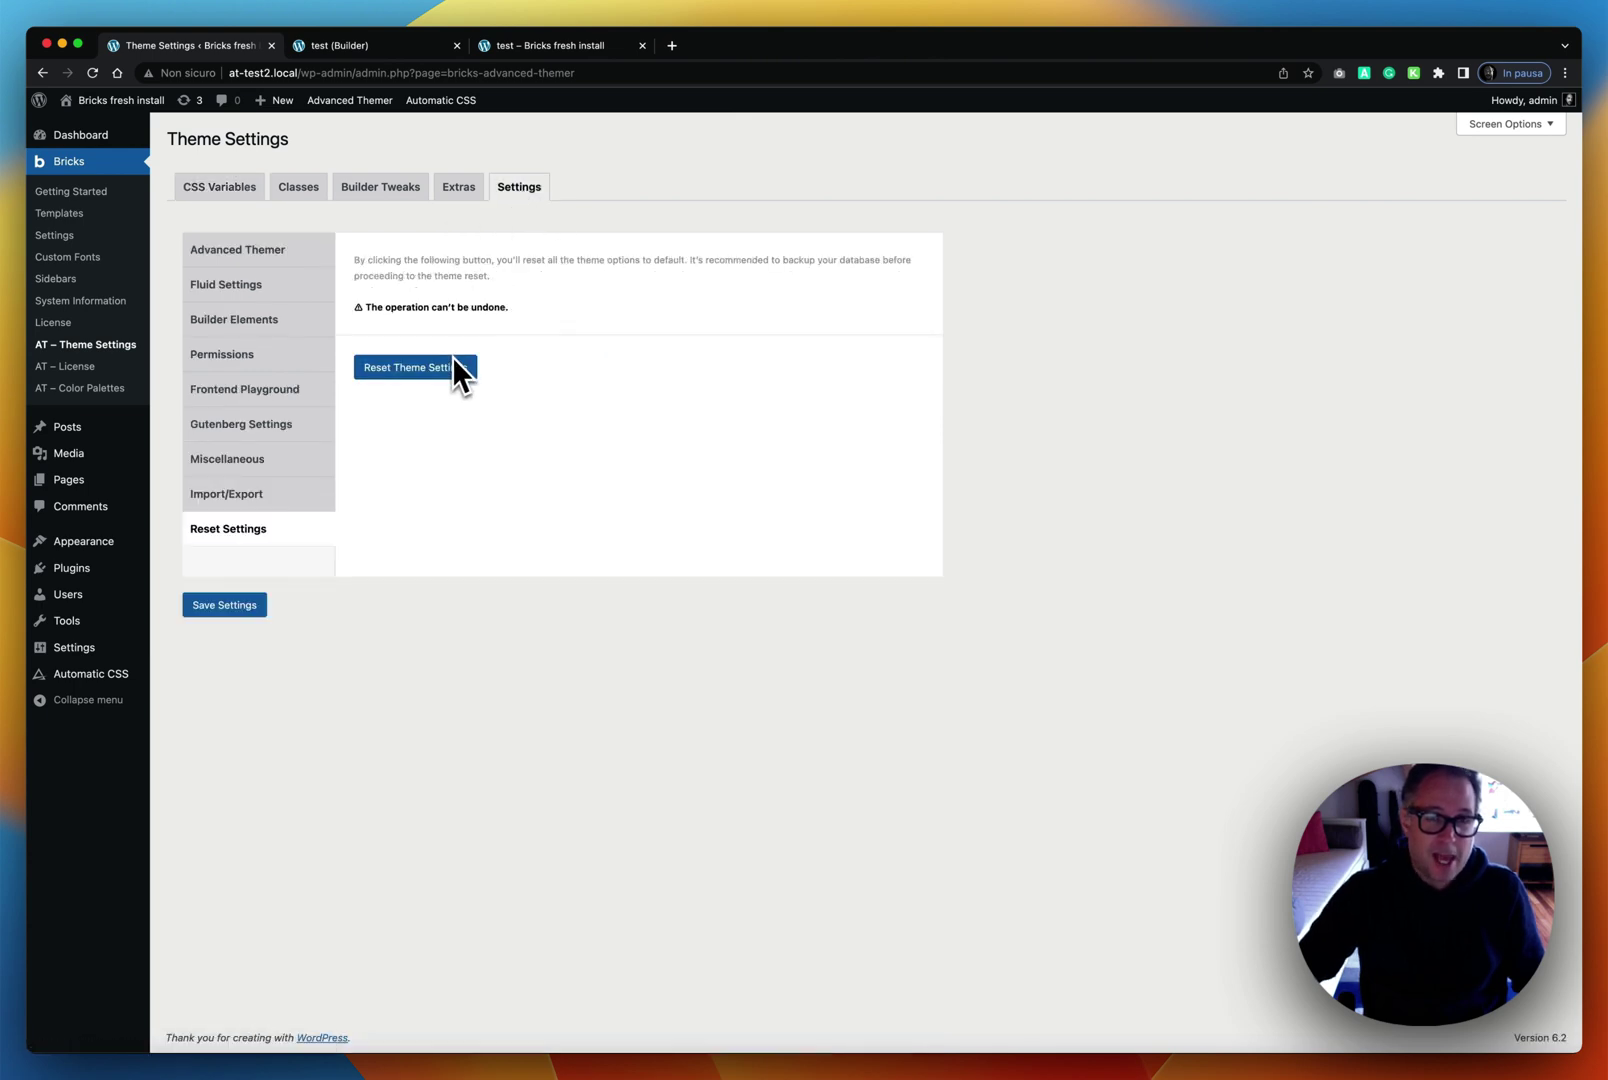
pyautogui.click(452, 382)
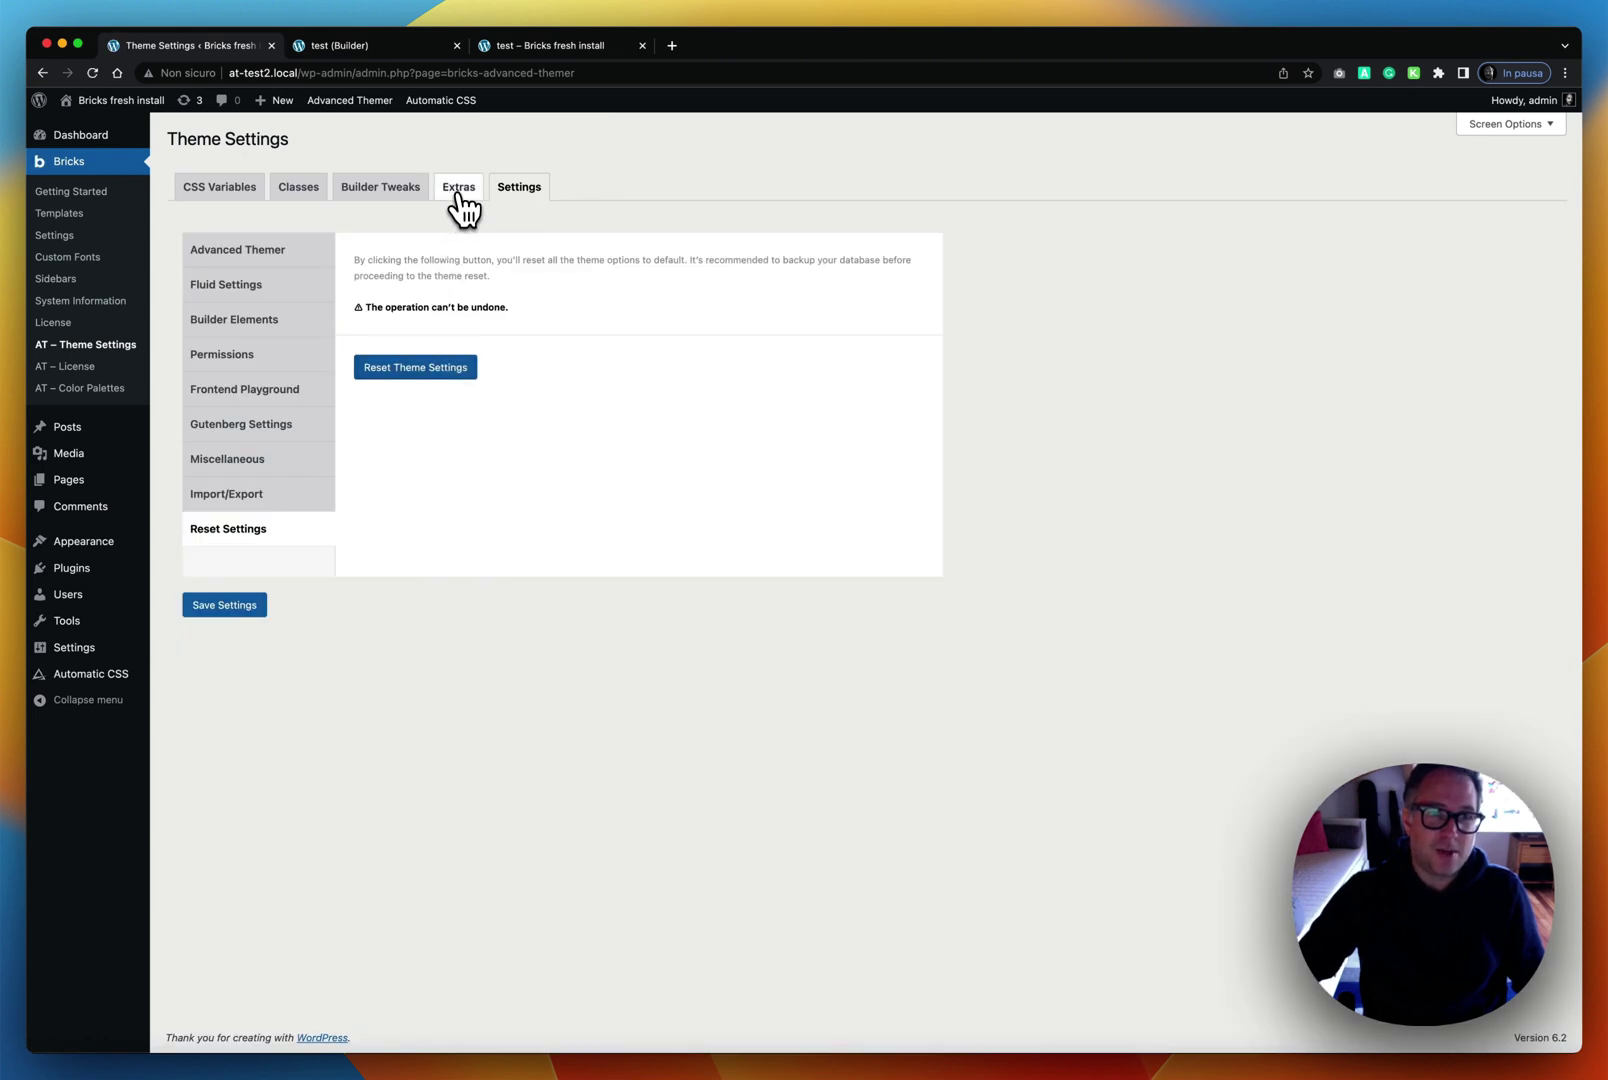
pyautogui.click(408, 200)
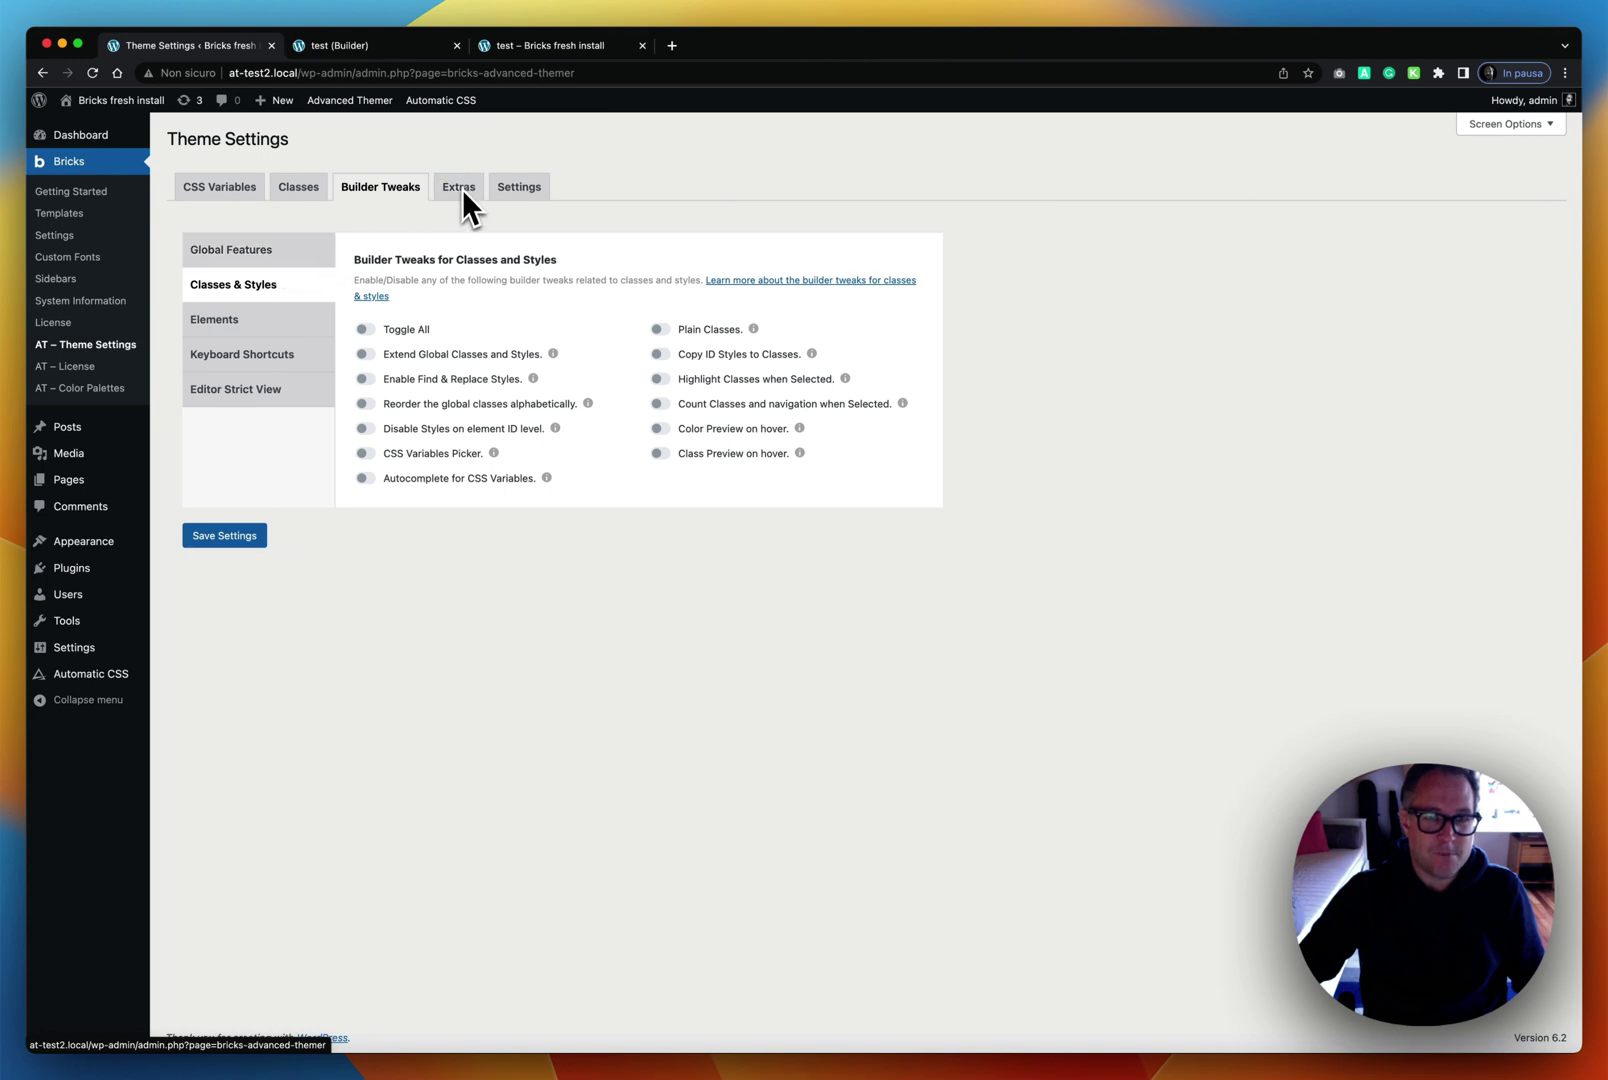
# Step: Export the theme settings as a JSON file, and open and cancel the file selection for importing settings
pyautogui.click(400, 50)
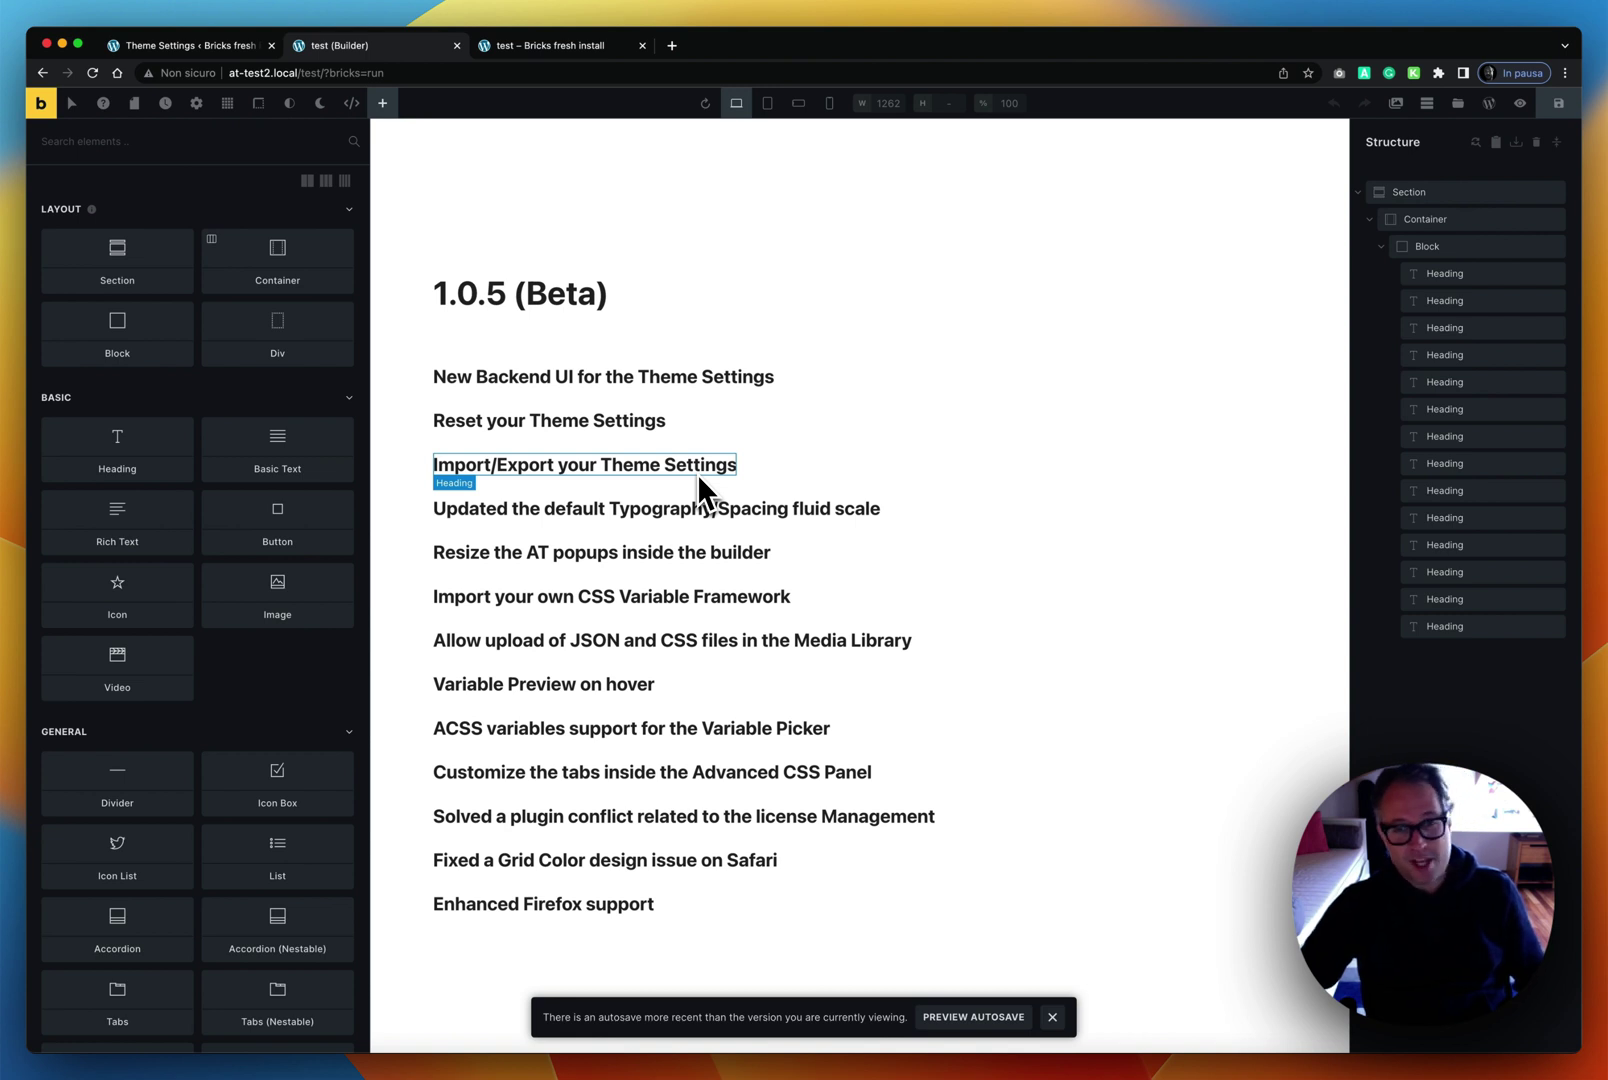
pyautogui.click(249, 45)
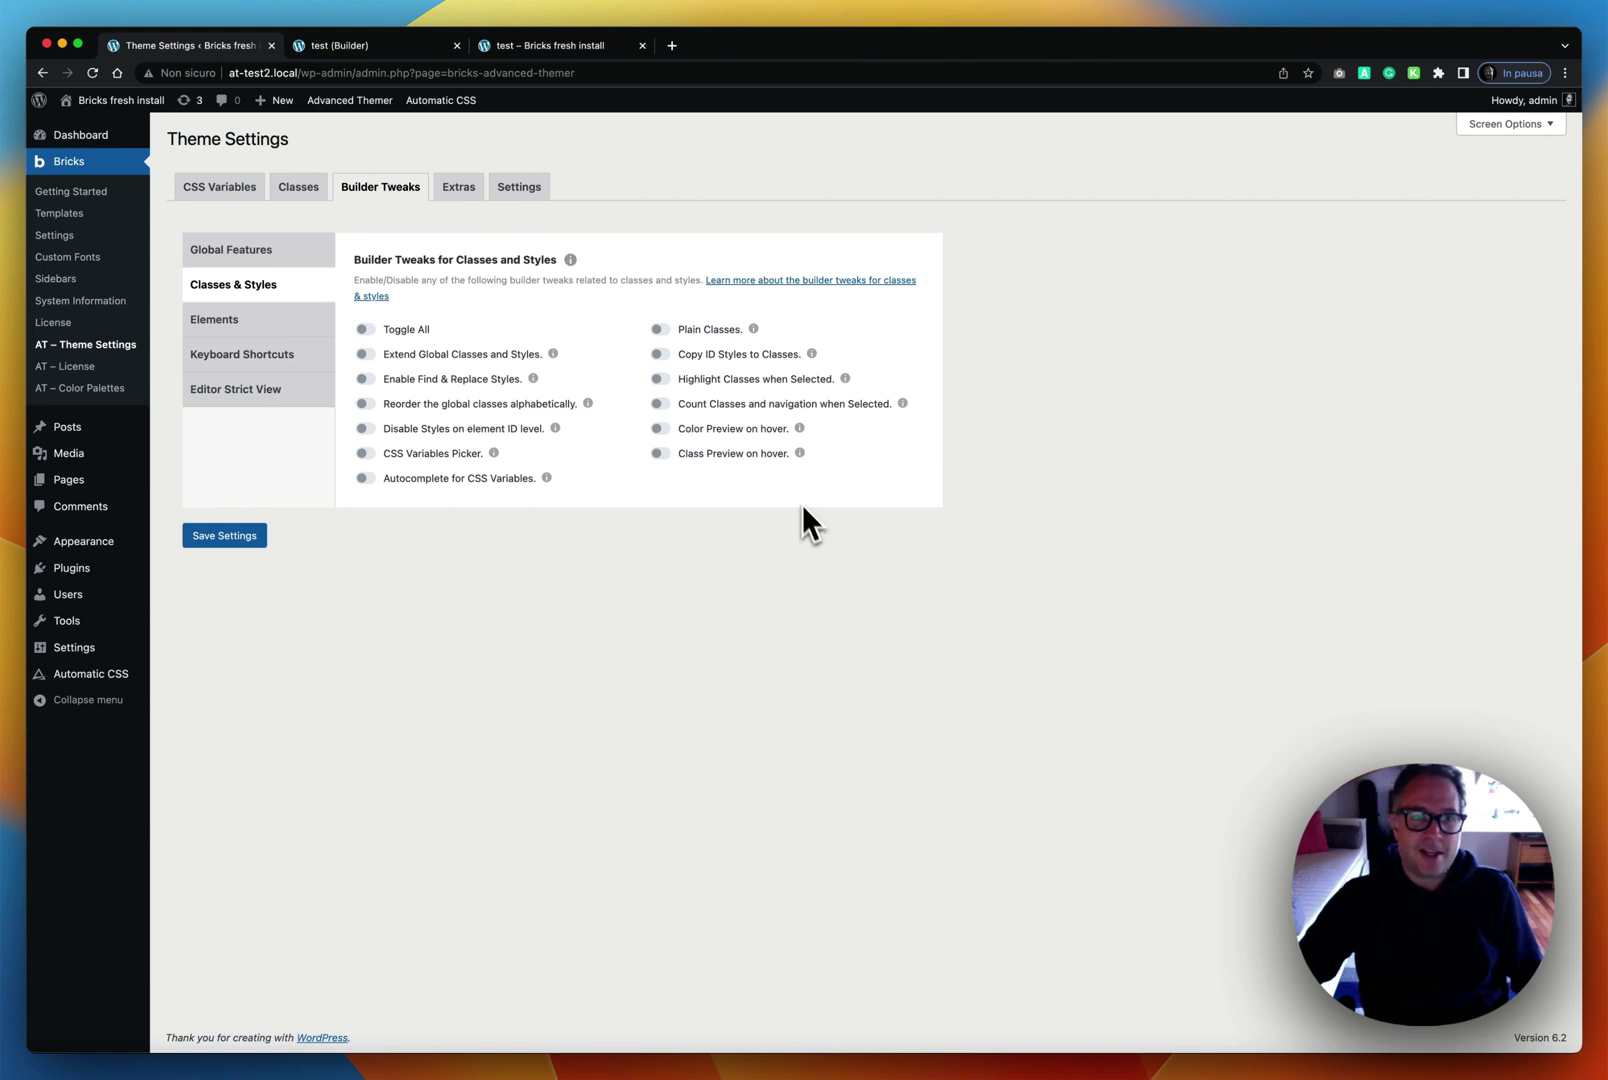
pyautogui.click(522, 190)
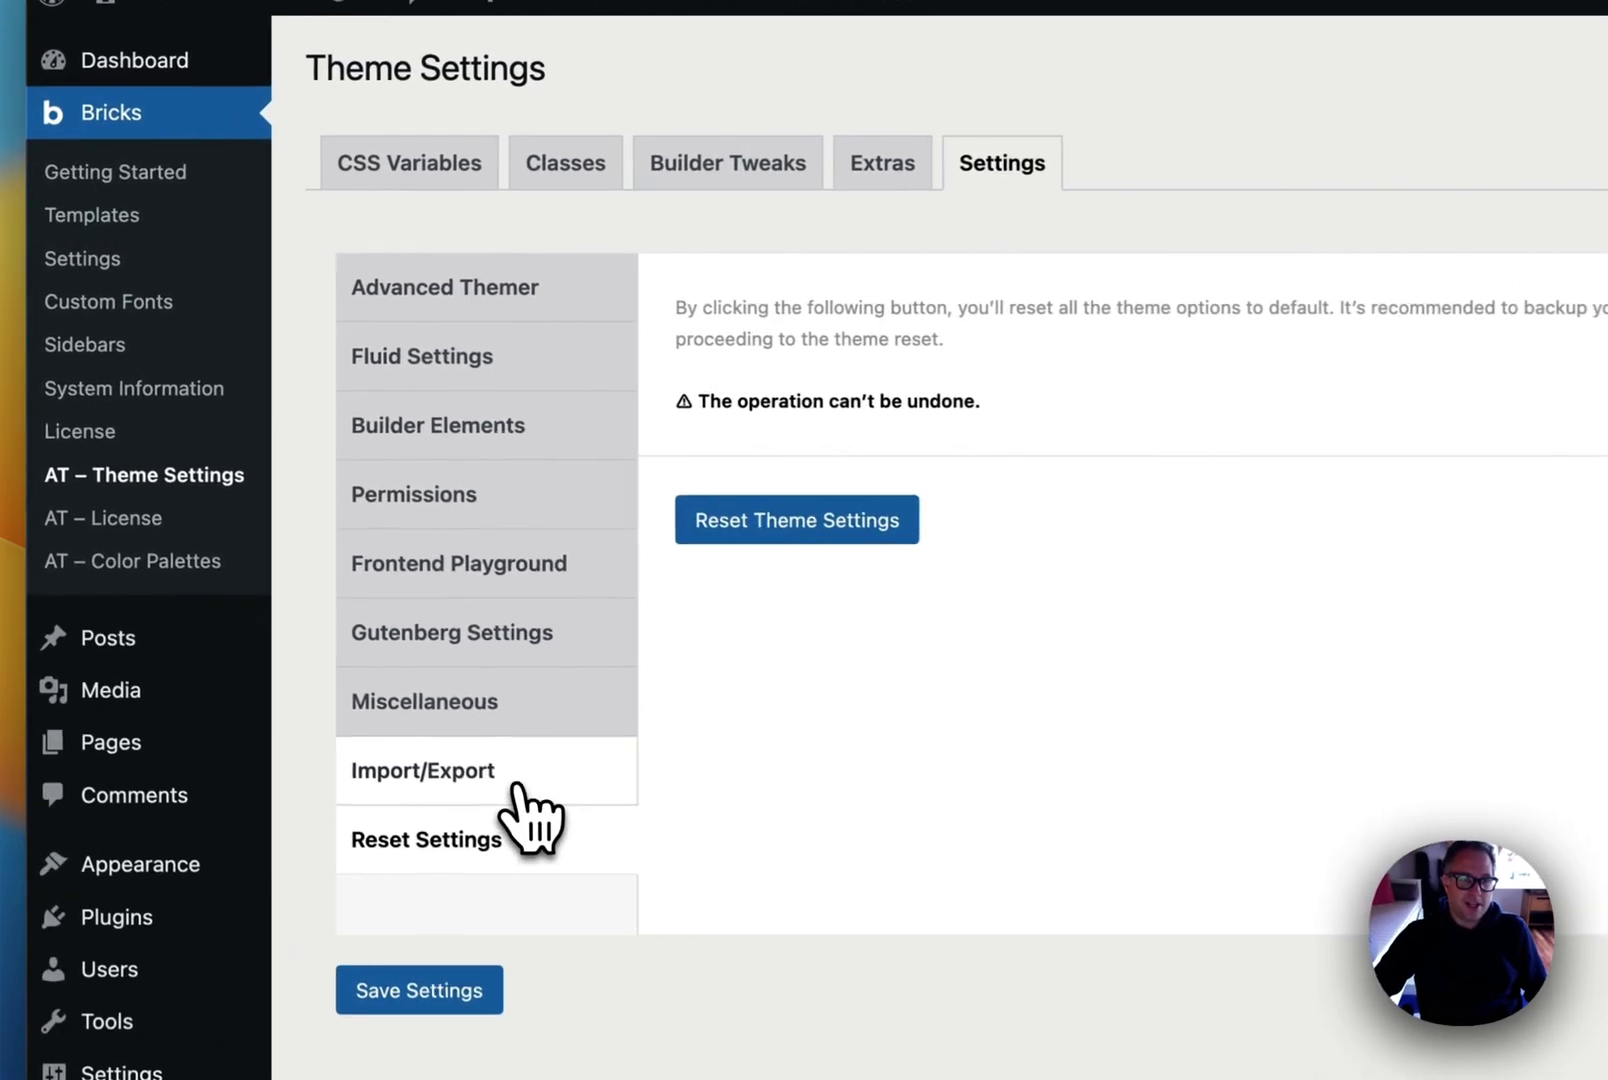
pyautogui.click(518, 788)
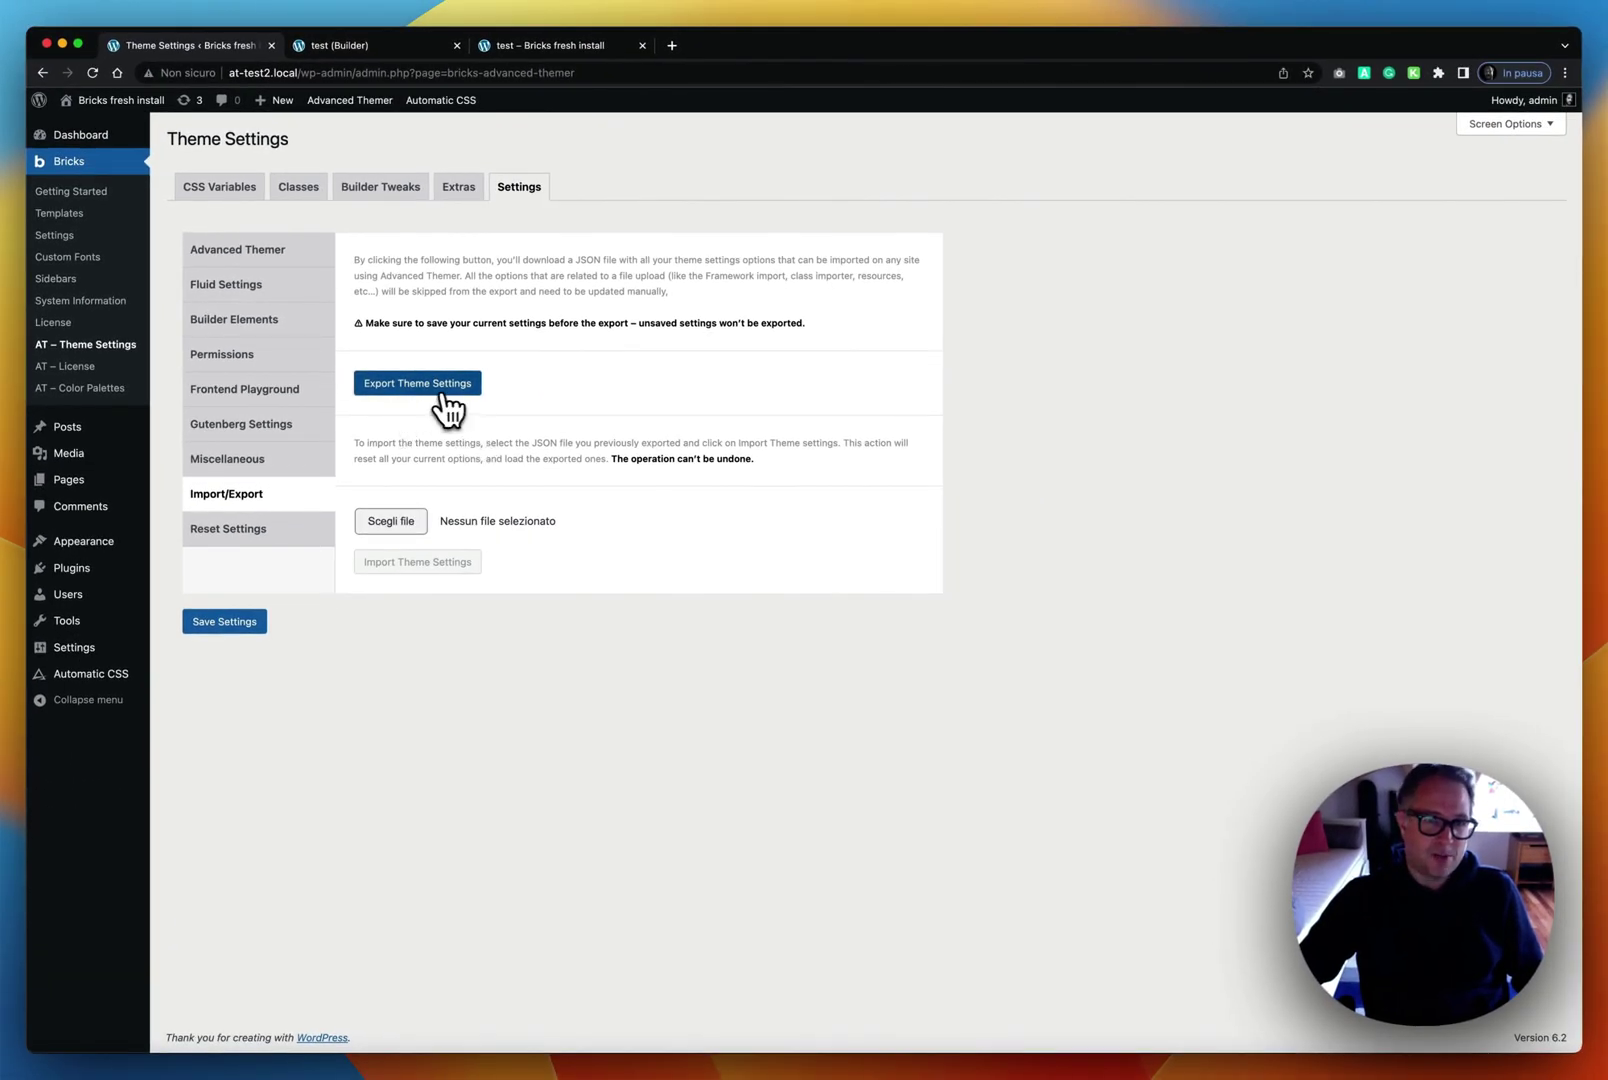
pyautogui.click(471, 402)
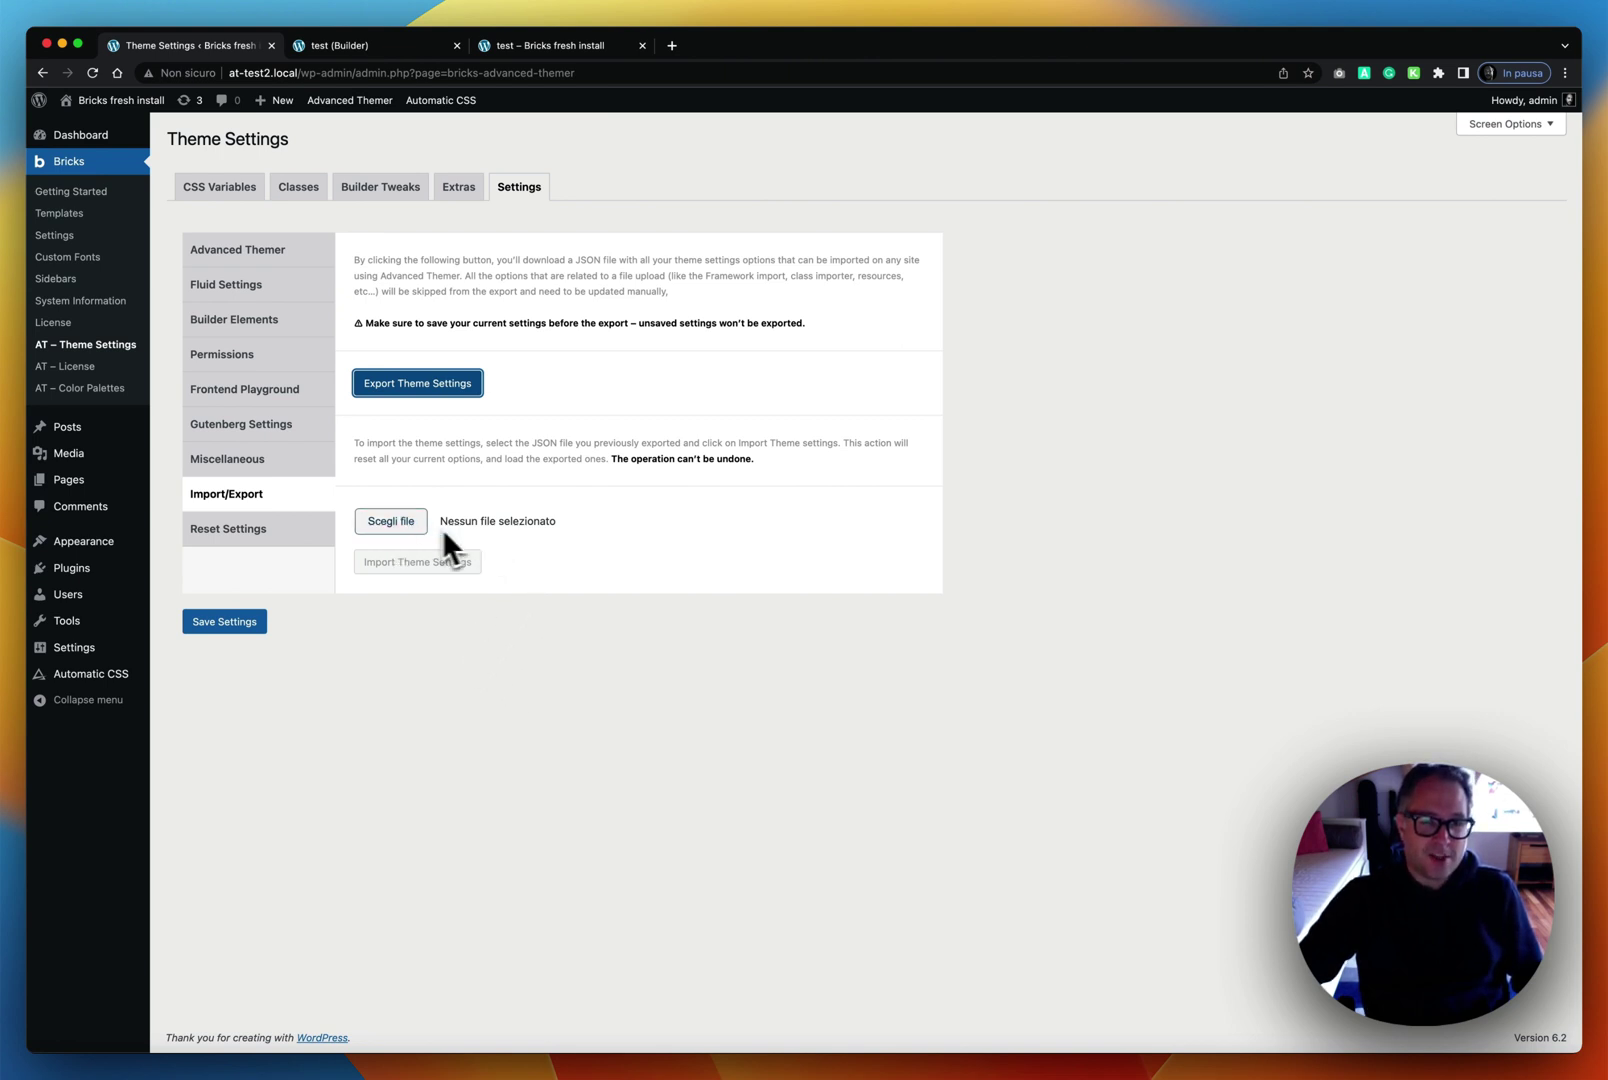
pyautogui.click(390, 530)
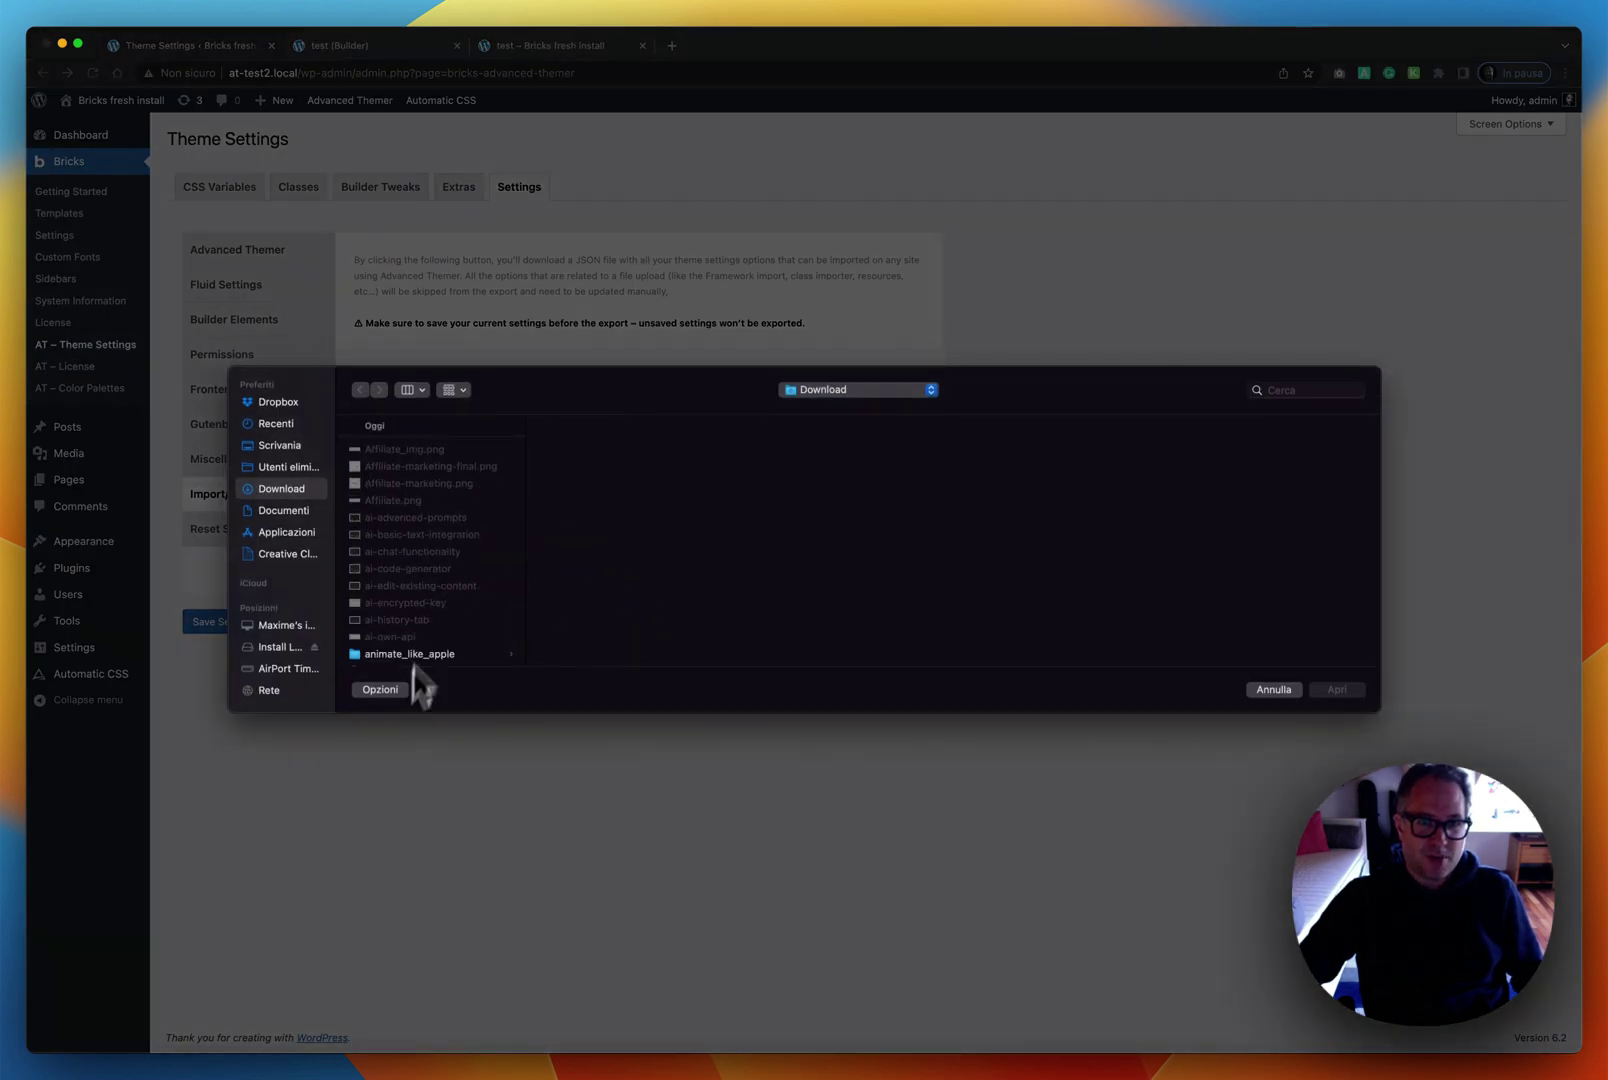
pyautogui.click(1274, 690)
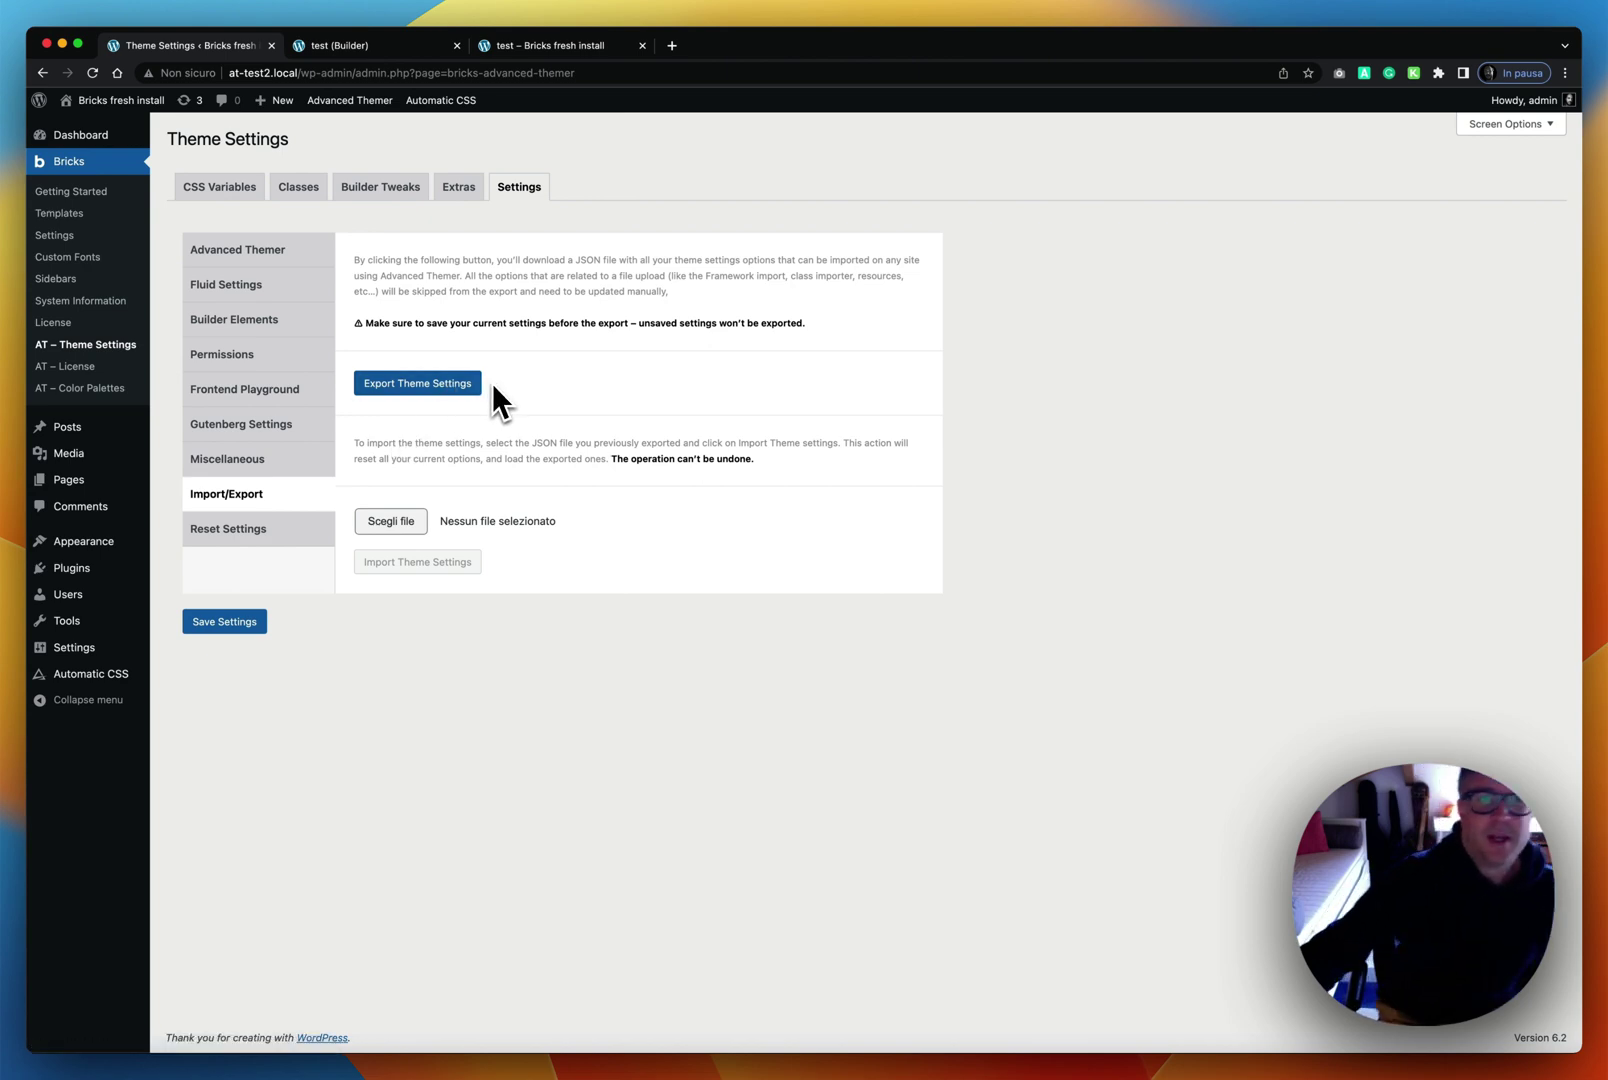
# Step: Check the fluid scale entry in the feature list and review the default typography scale in the Theme Settings
pyautogui.click(372, 52)
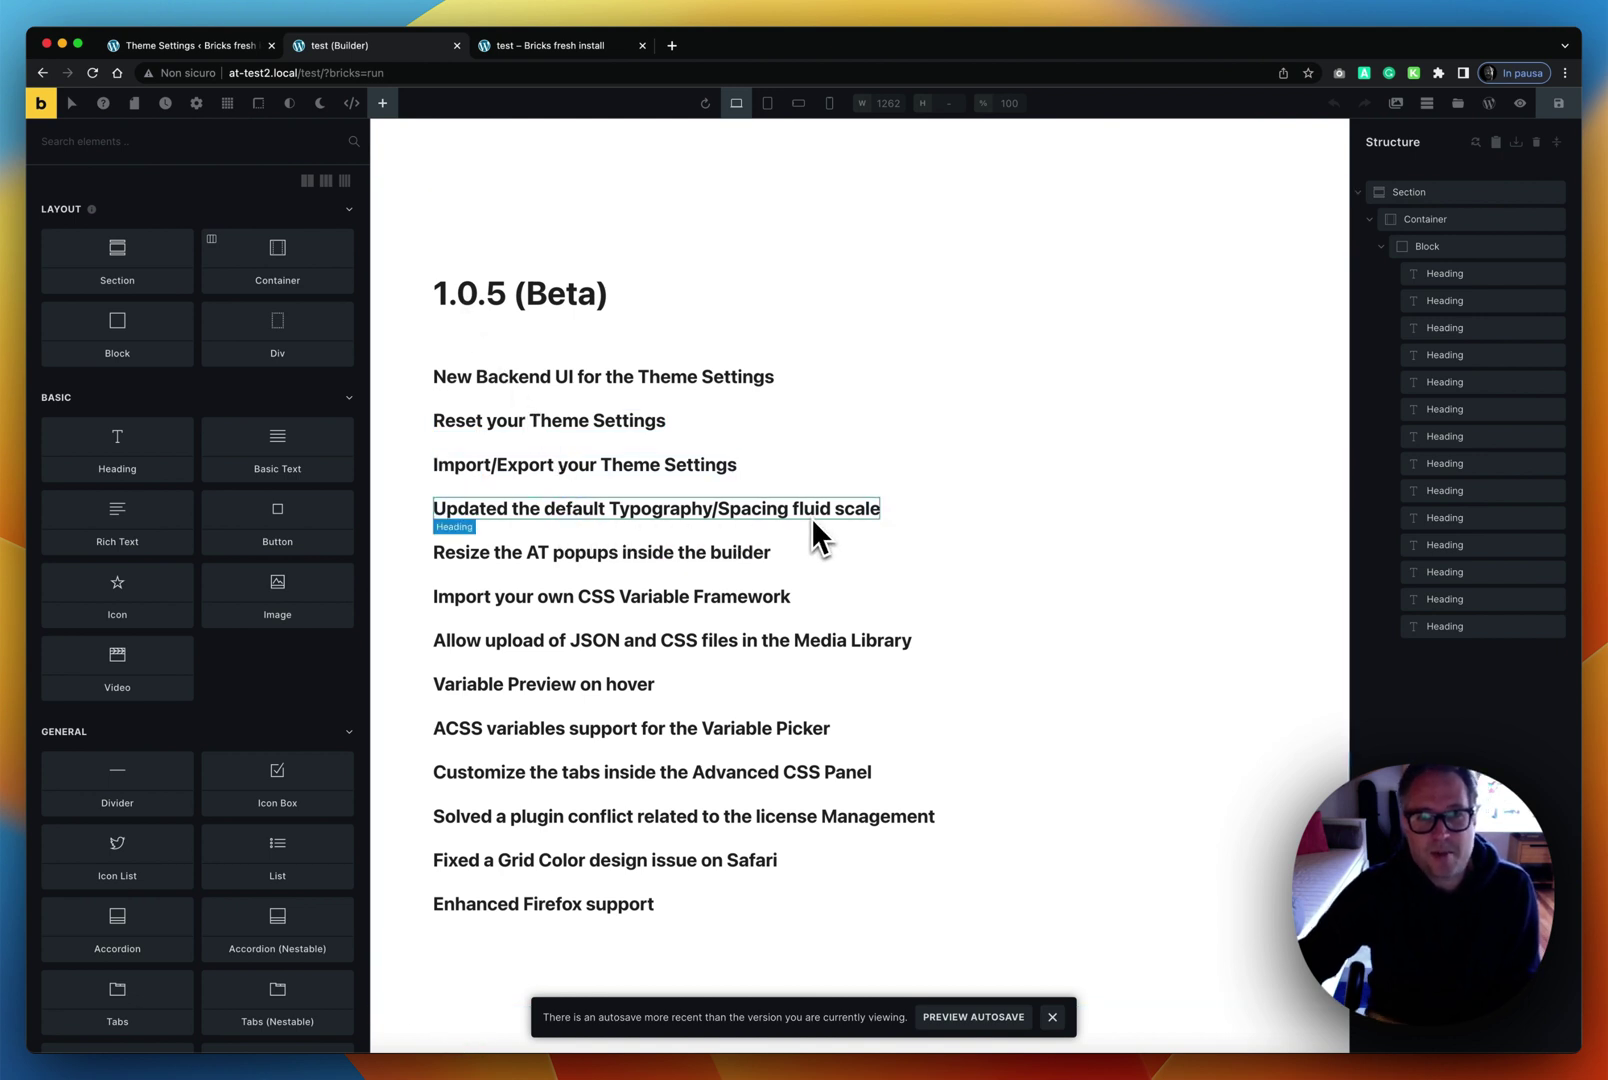
pyautogui.click(188, 52)
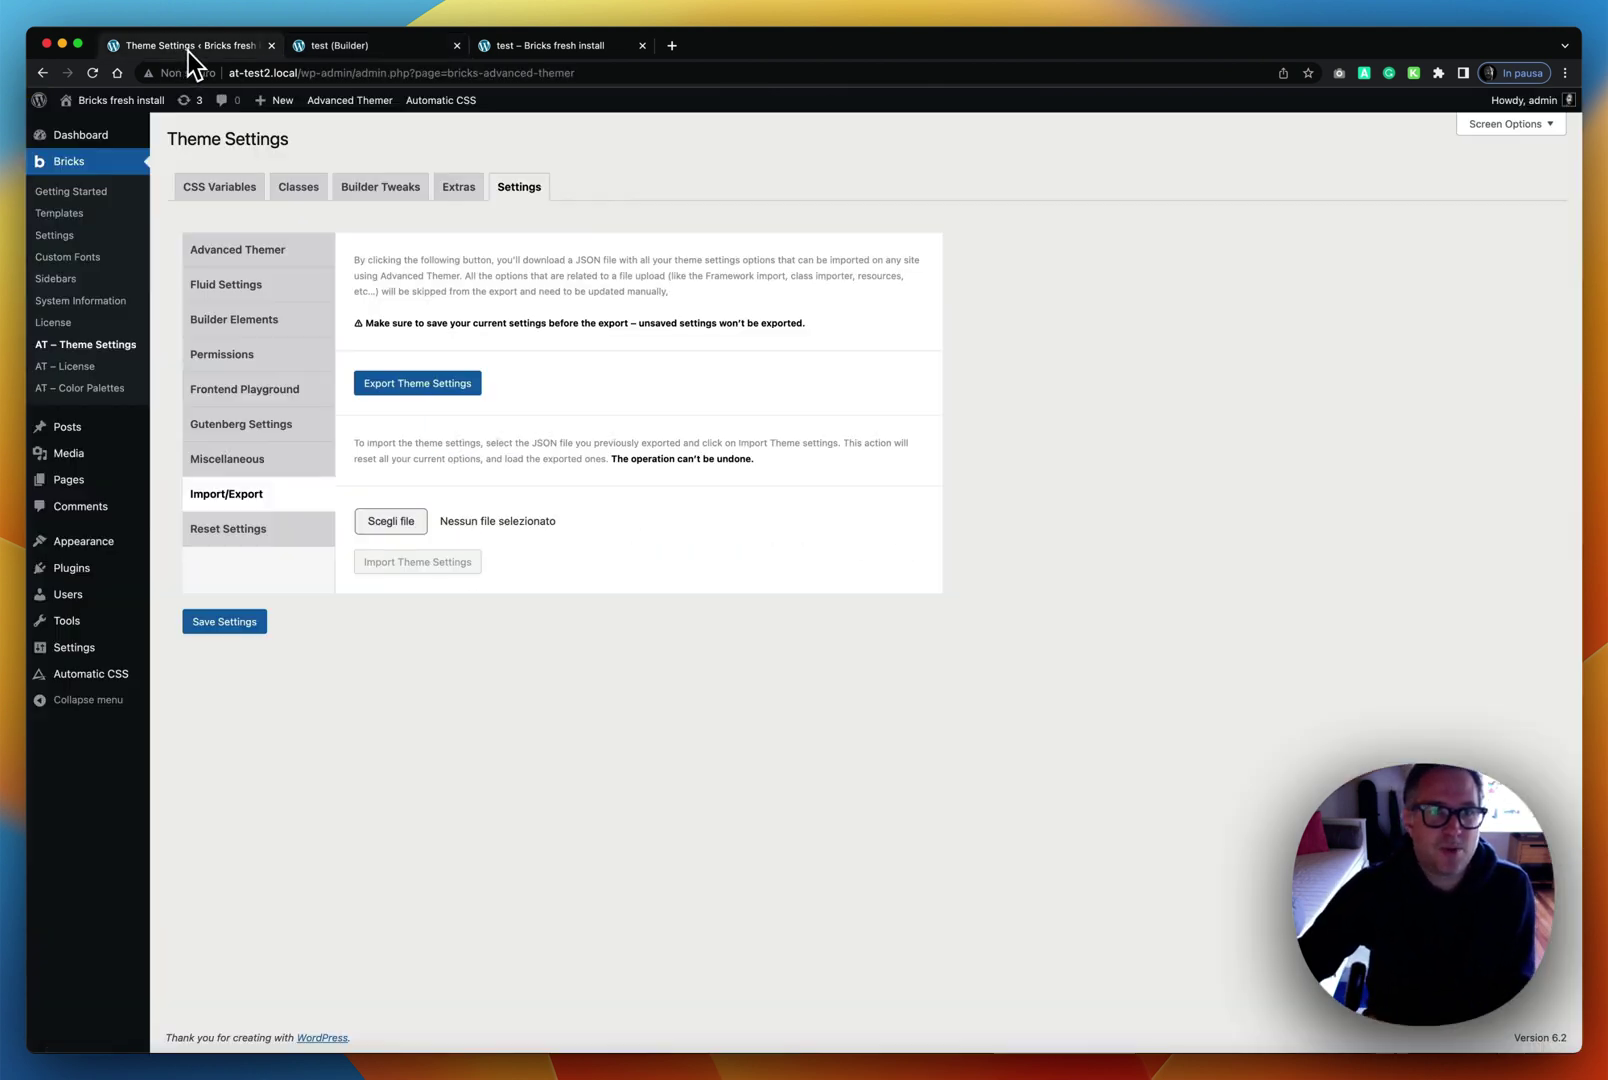
pyautogui.click(229, 195)
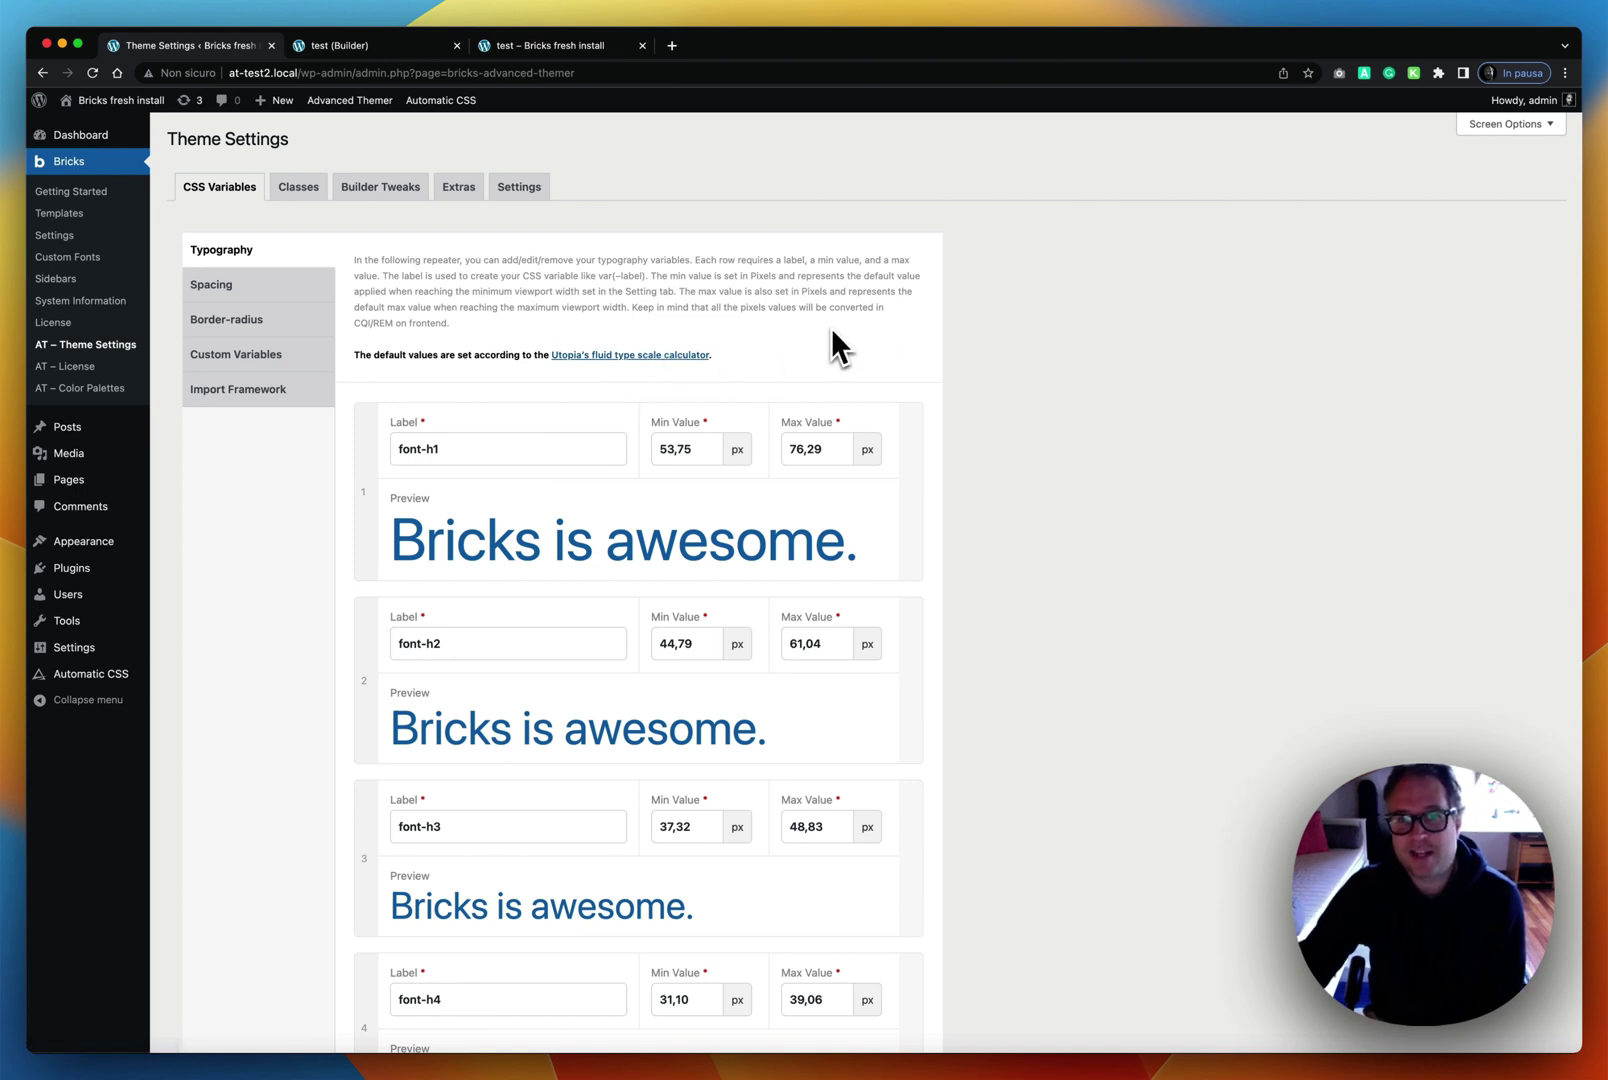
pyautogui.scroll(-1, 830, 328)
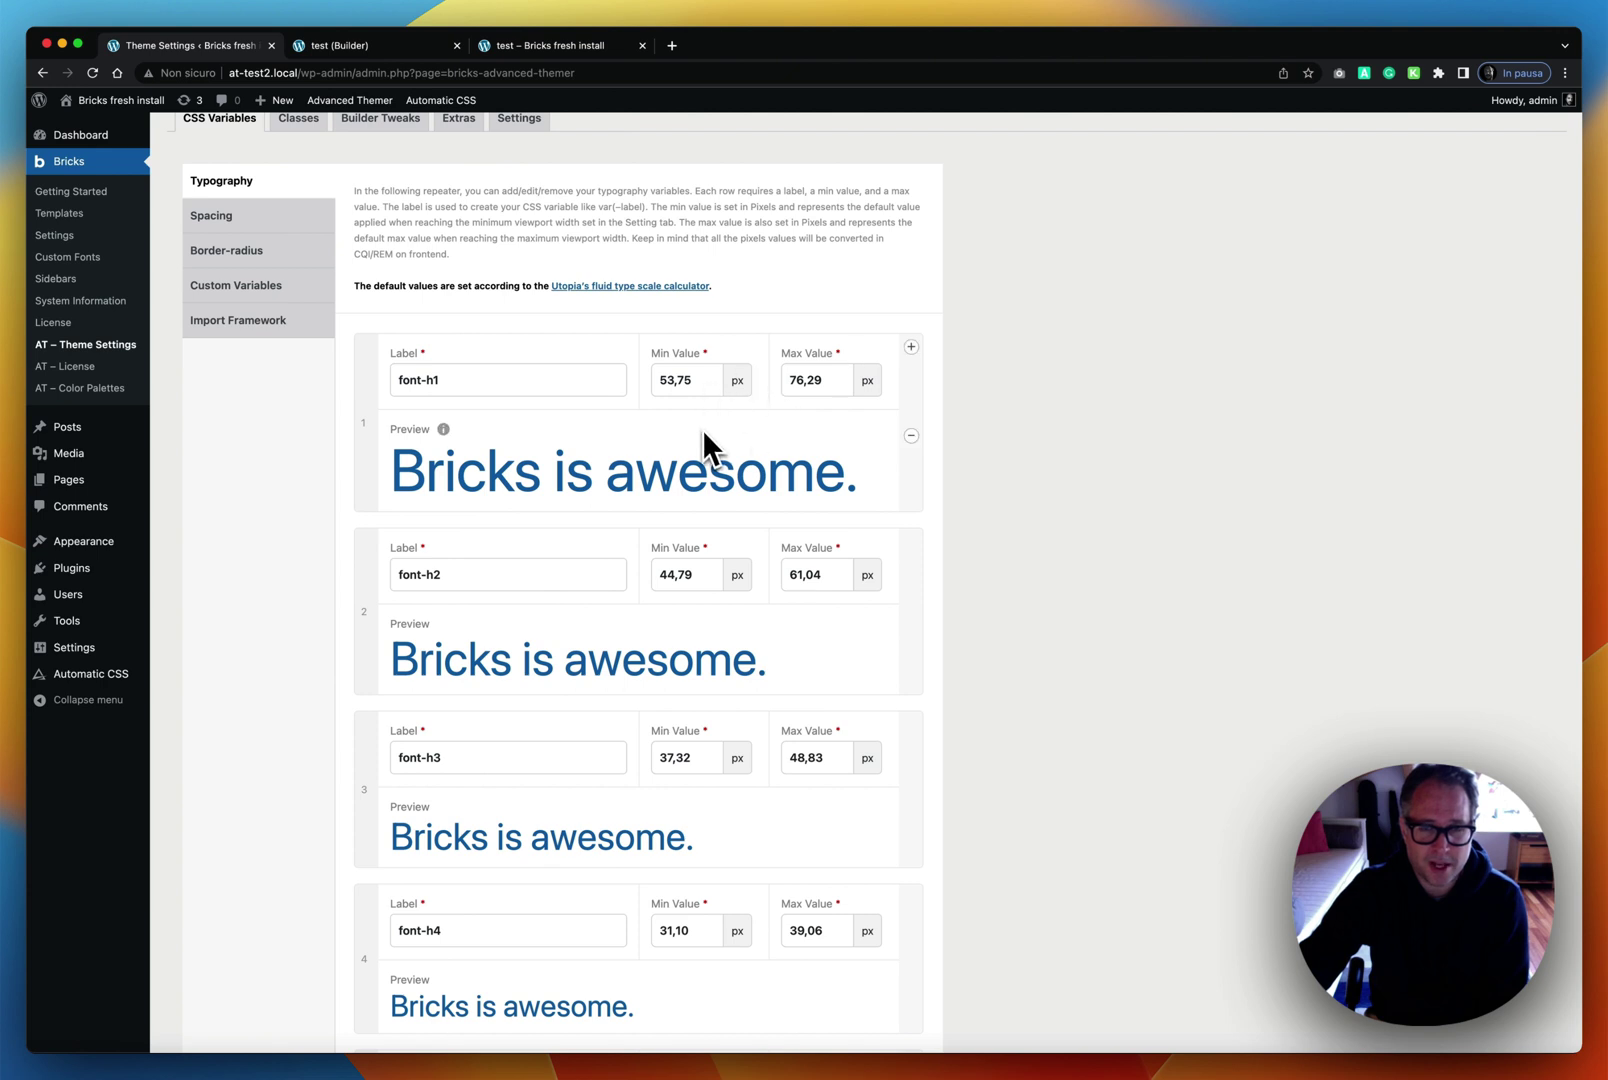
pyautogui.scroll(2, 590, 345)
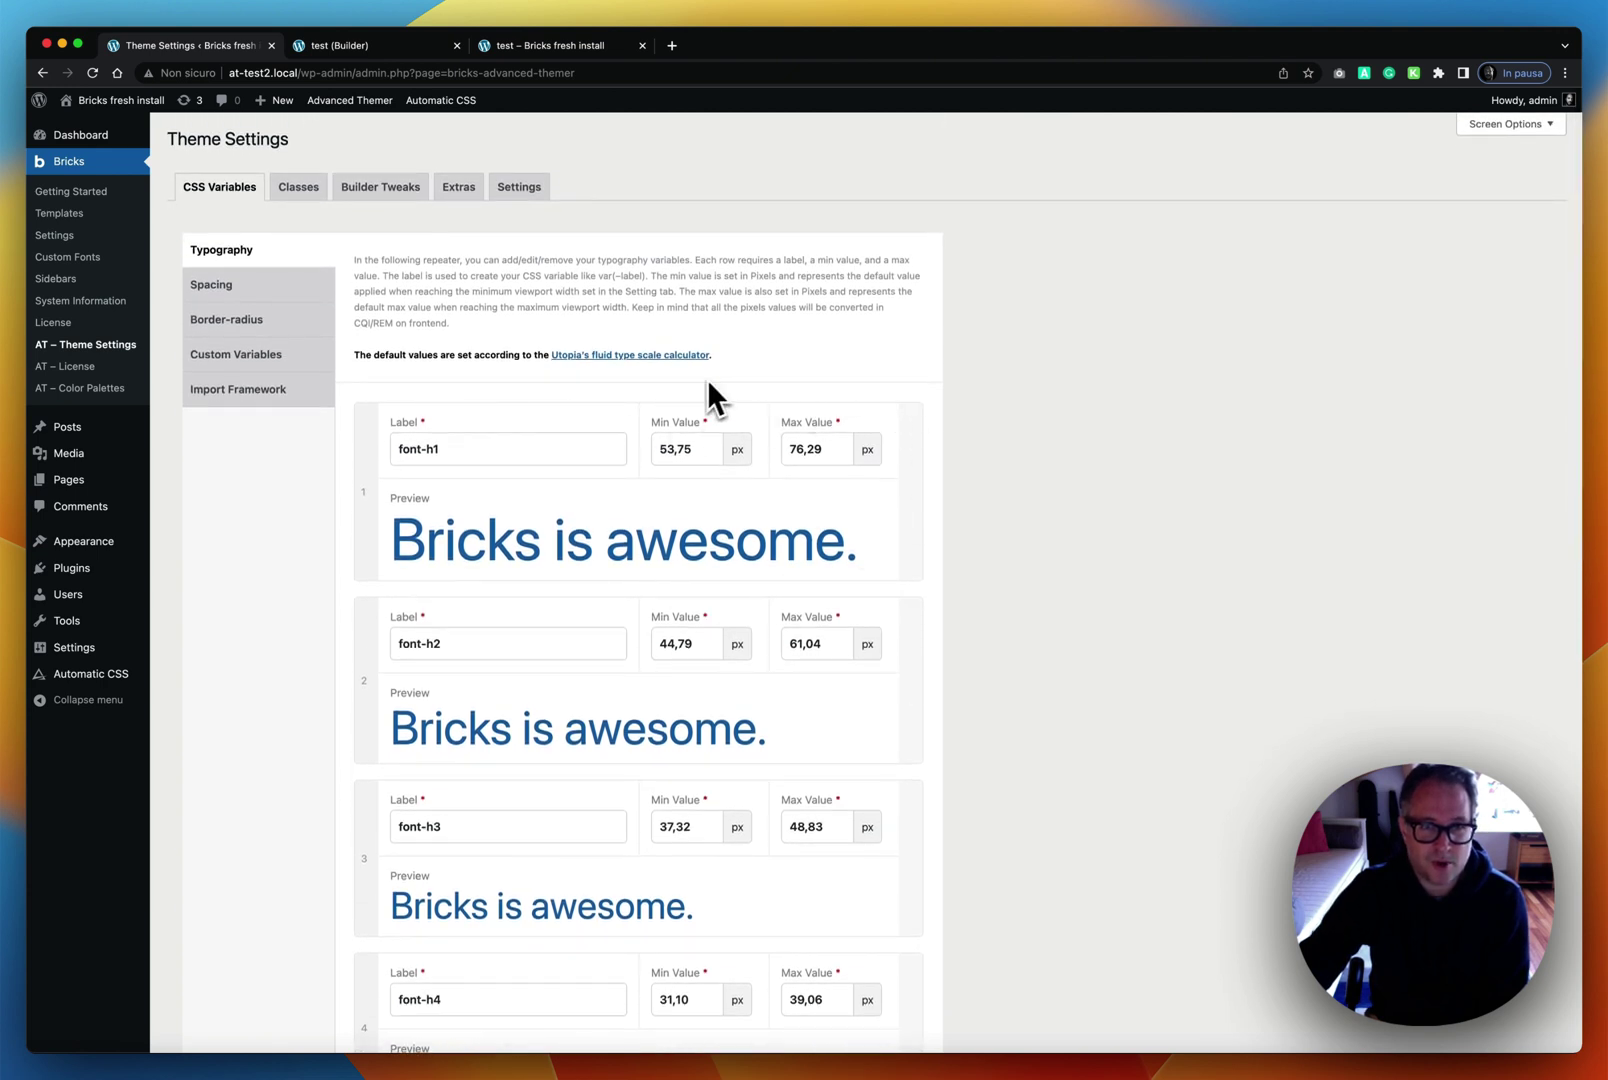
# Step: Review the default spacing variables in the CSS Variables settings and check the 1.0.5 (Beta) feature list on the test page
pyautogui.click(318, 285)
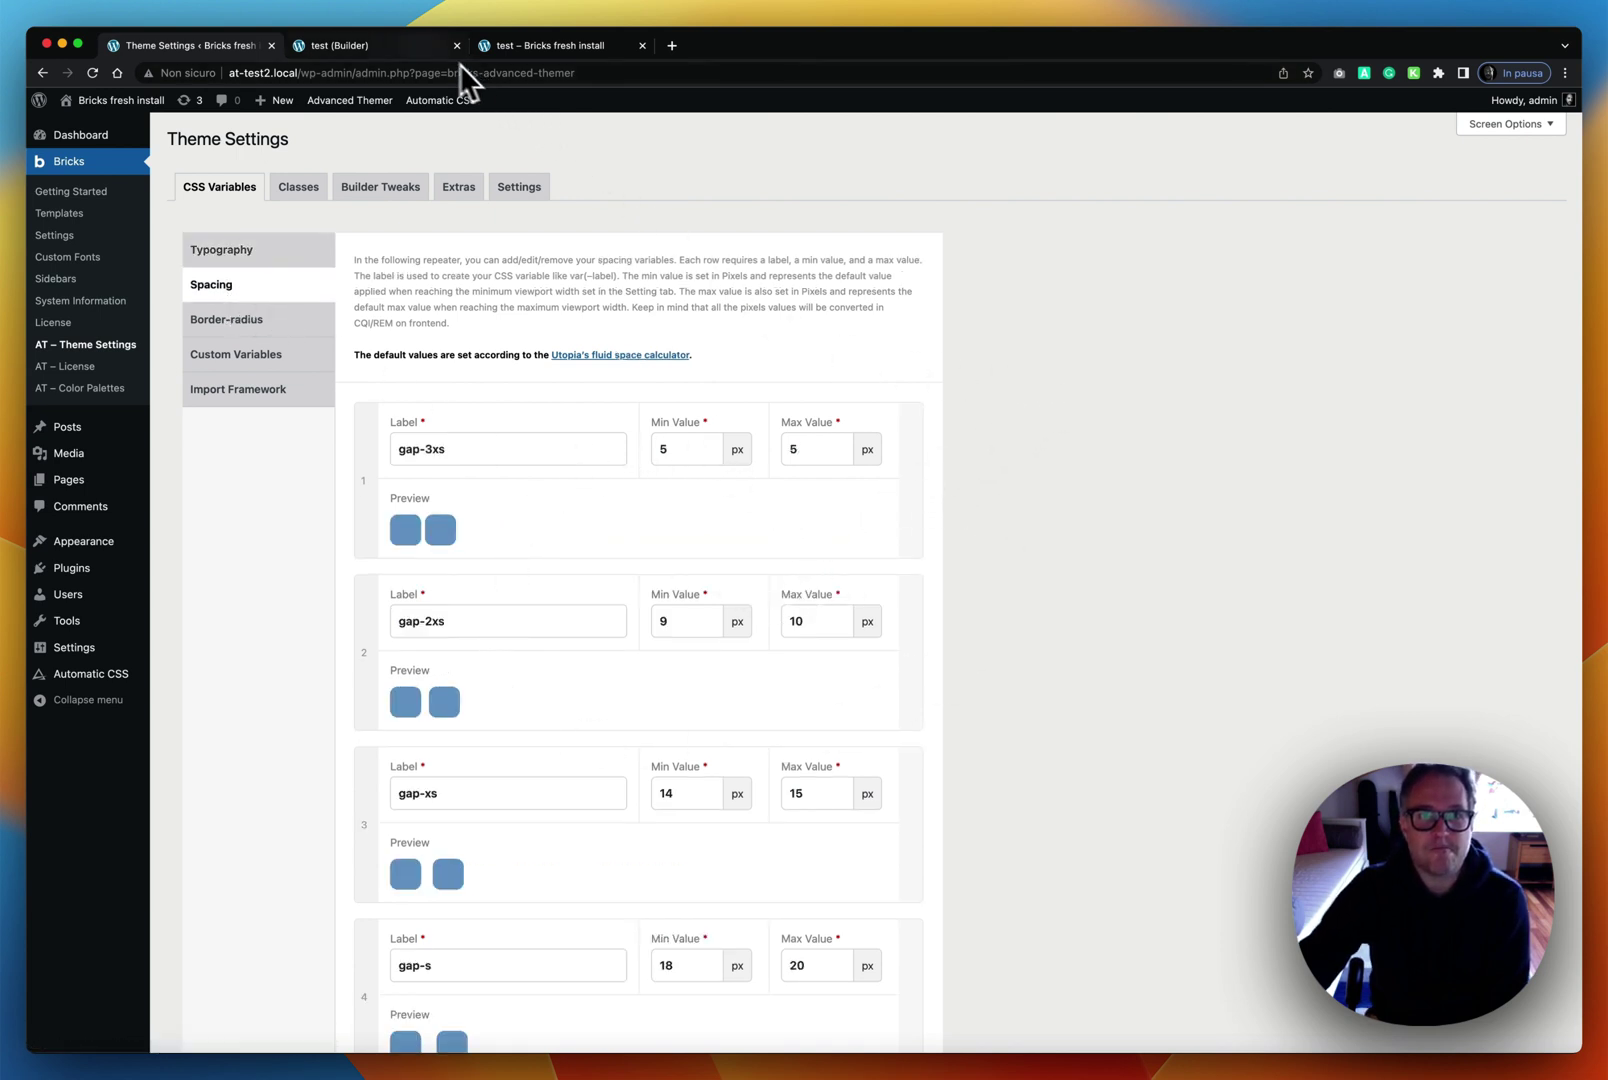
pyautogui.click(410, 50)
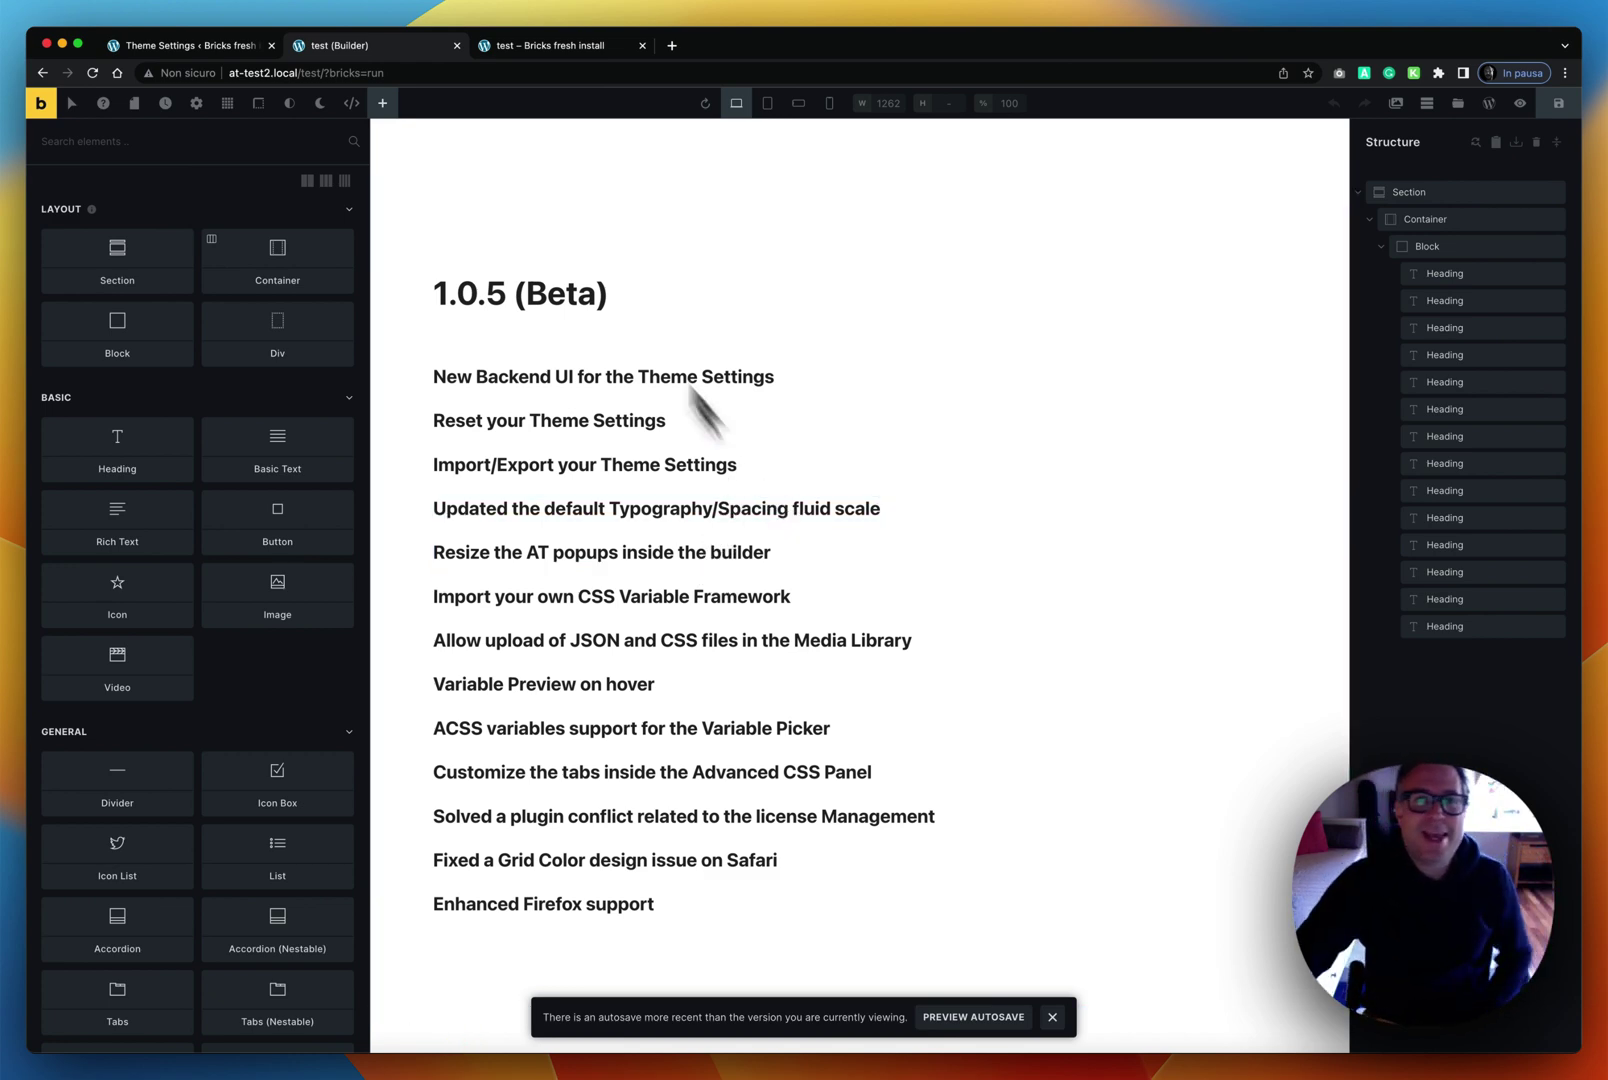
pyautogui.click(533, 45)
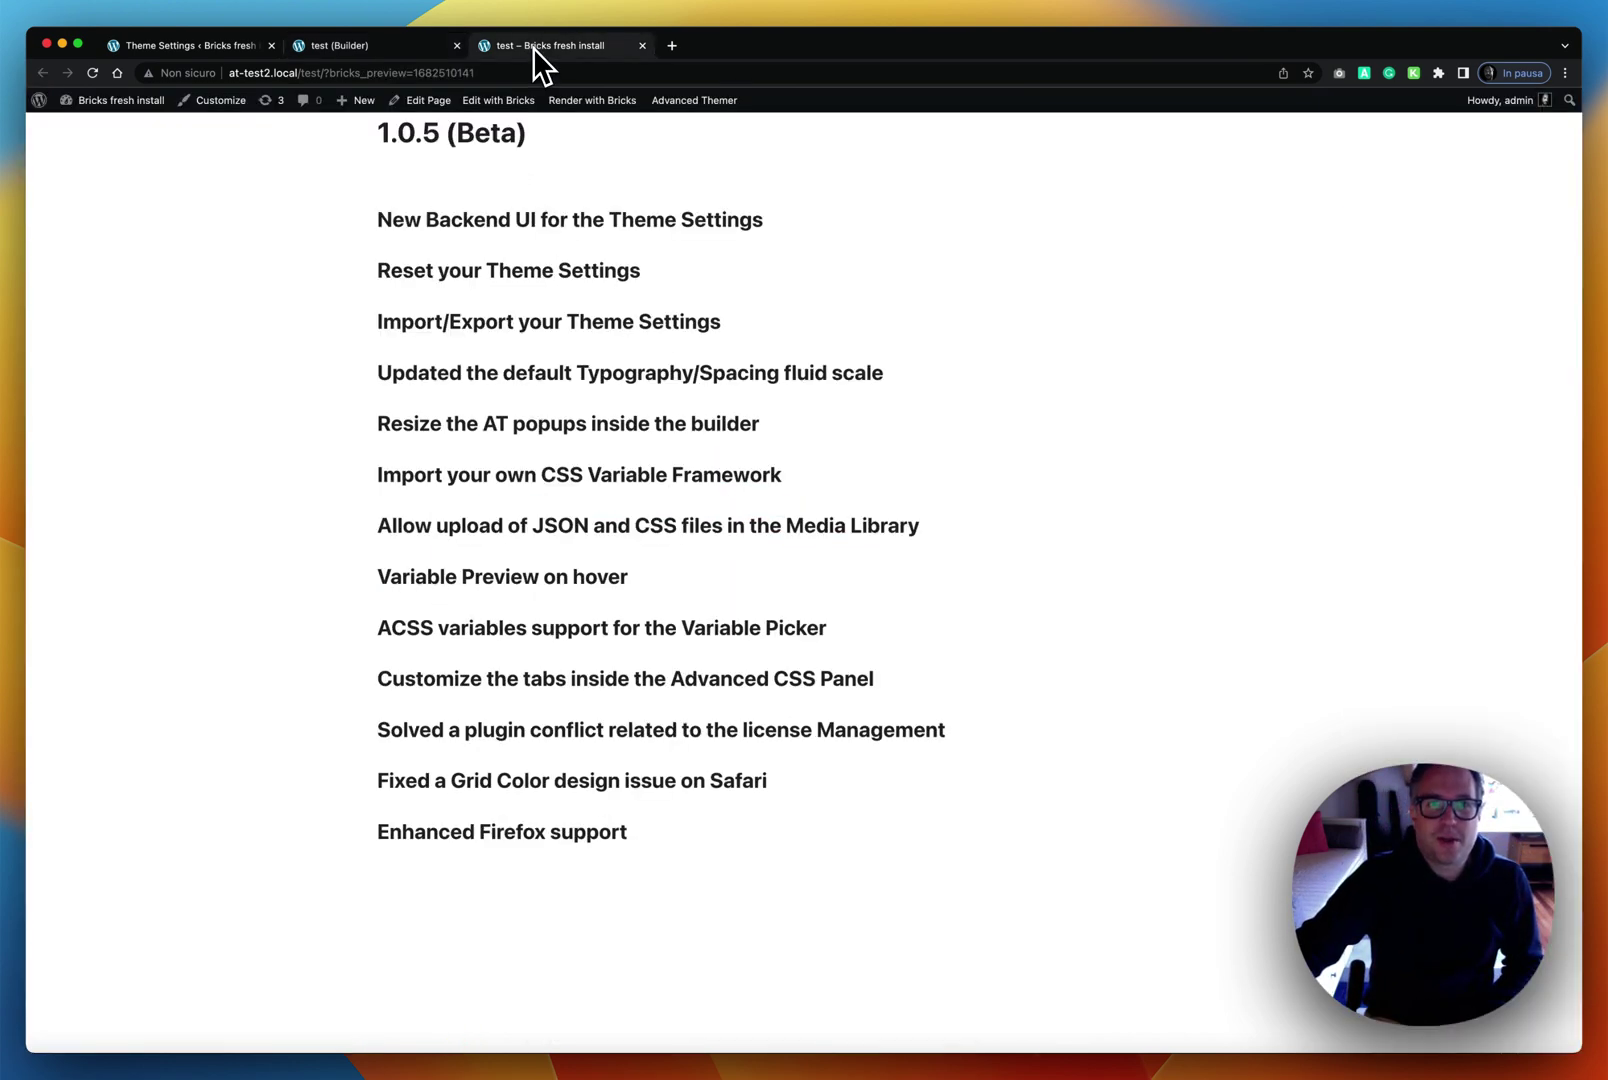
pyautogui.click(415, 47)
pyautogui.click(232, 52)
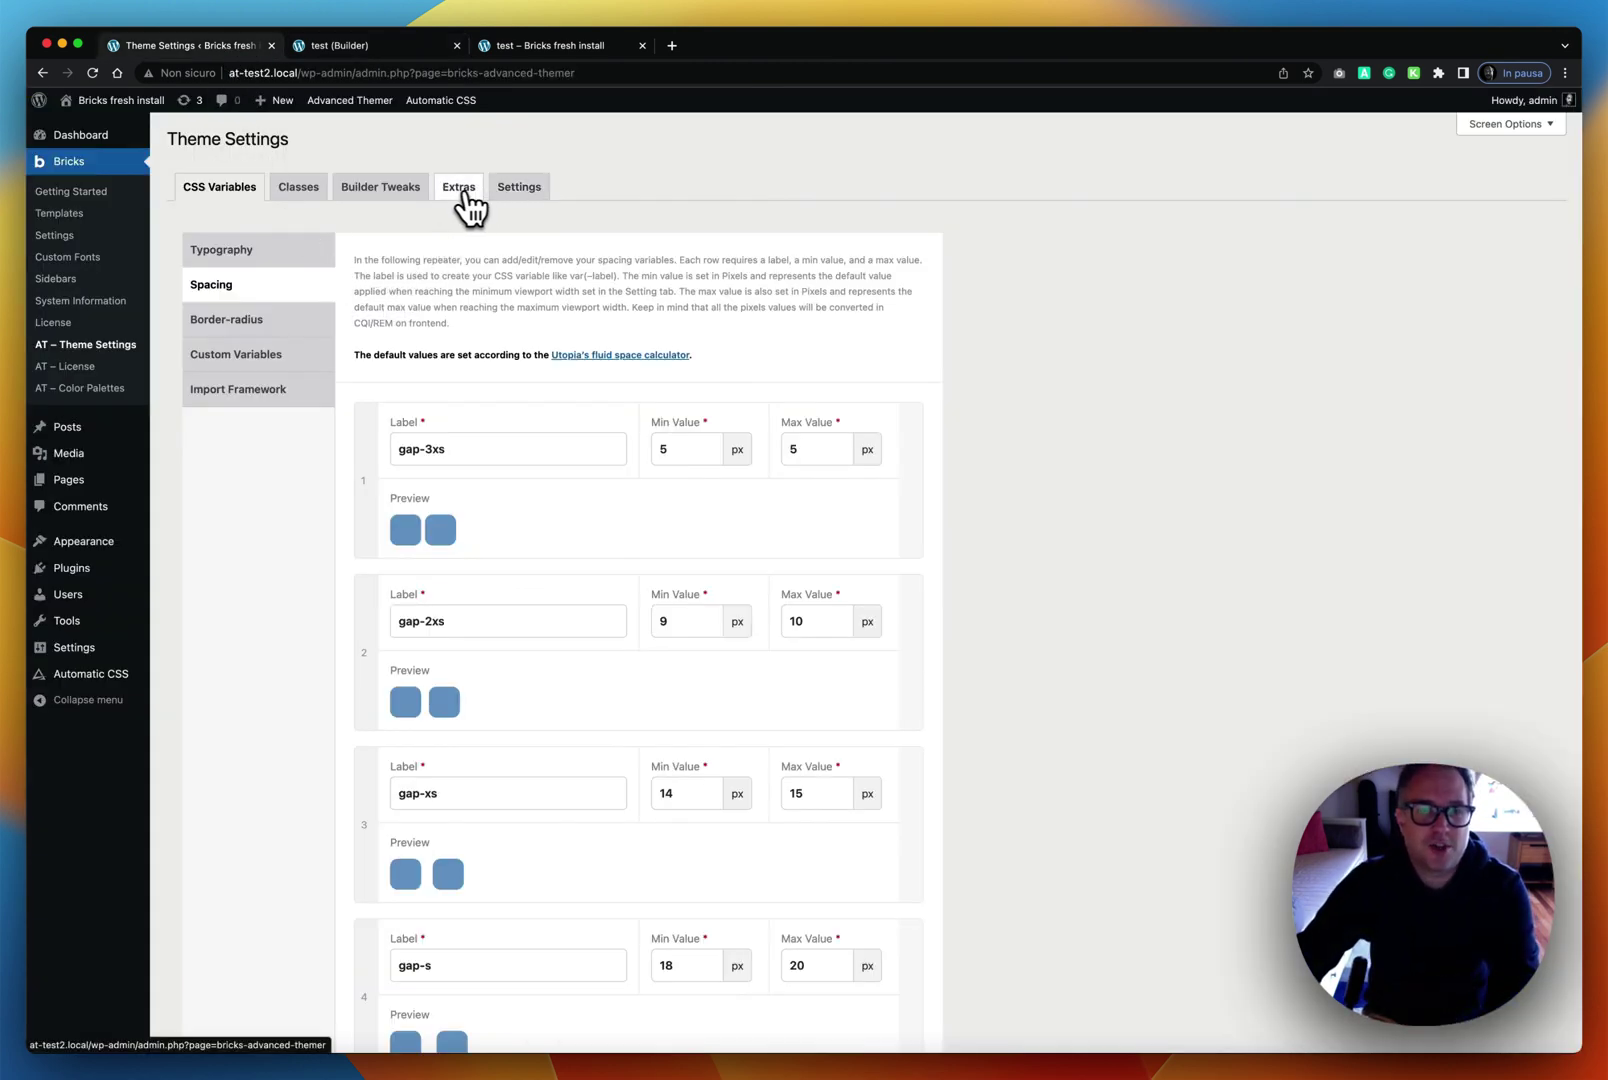
# Step: Enable all Classes & Styles builder tweaks and all Global Features in the Theme Settings
pyautogui.click(515, 200)
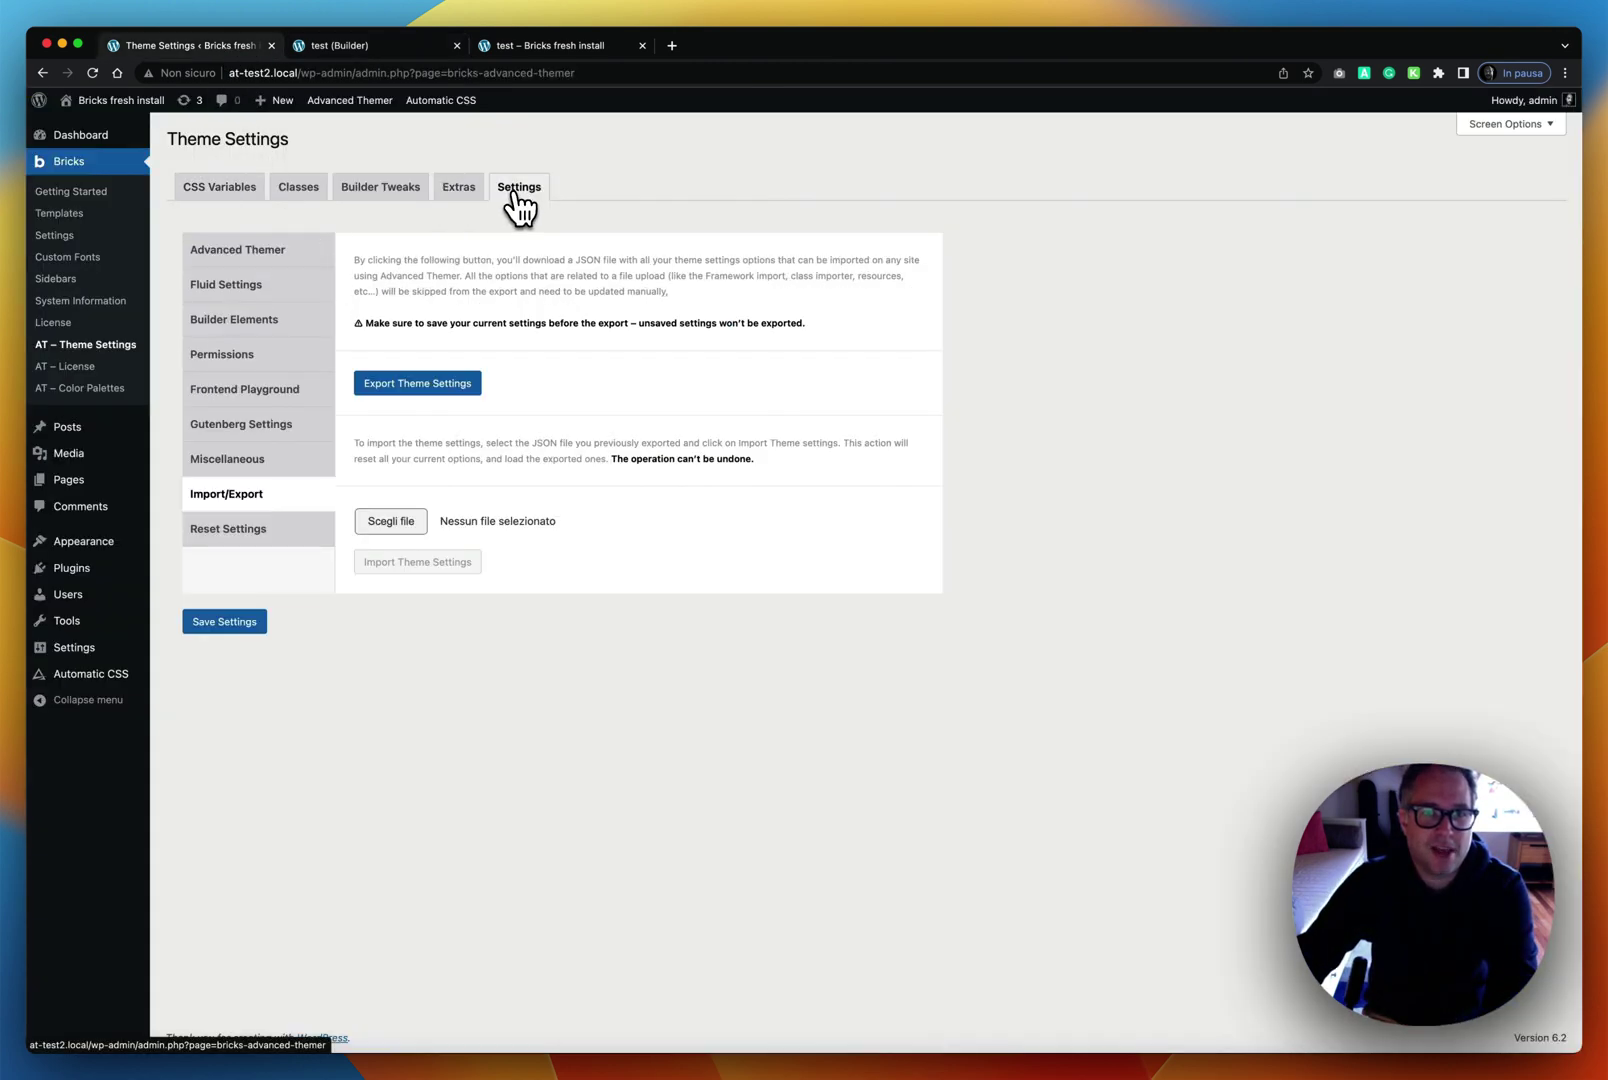
pyautogui.click(305, 256)
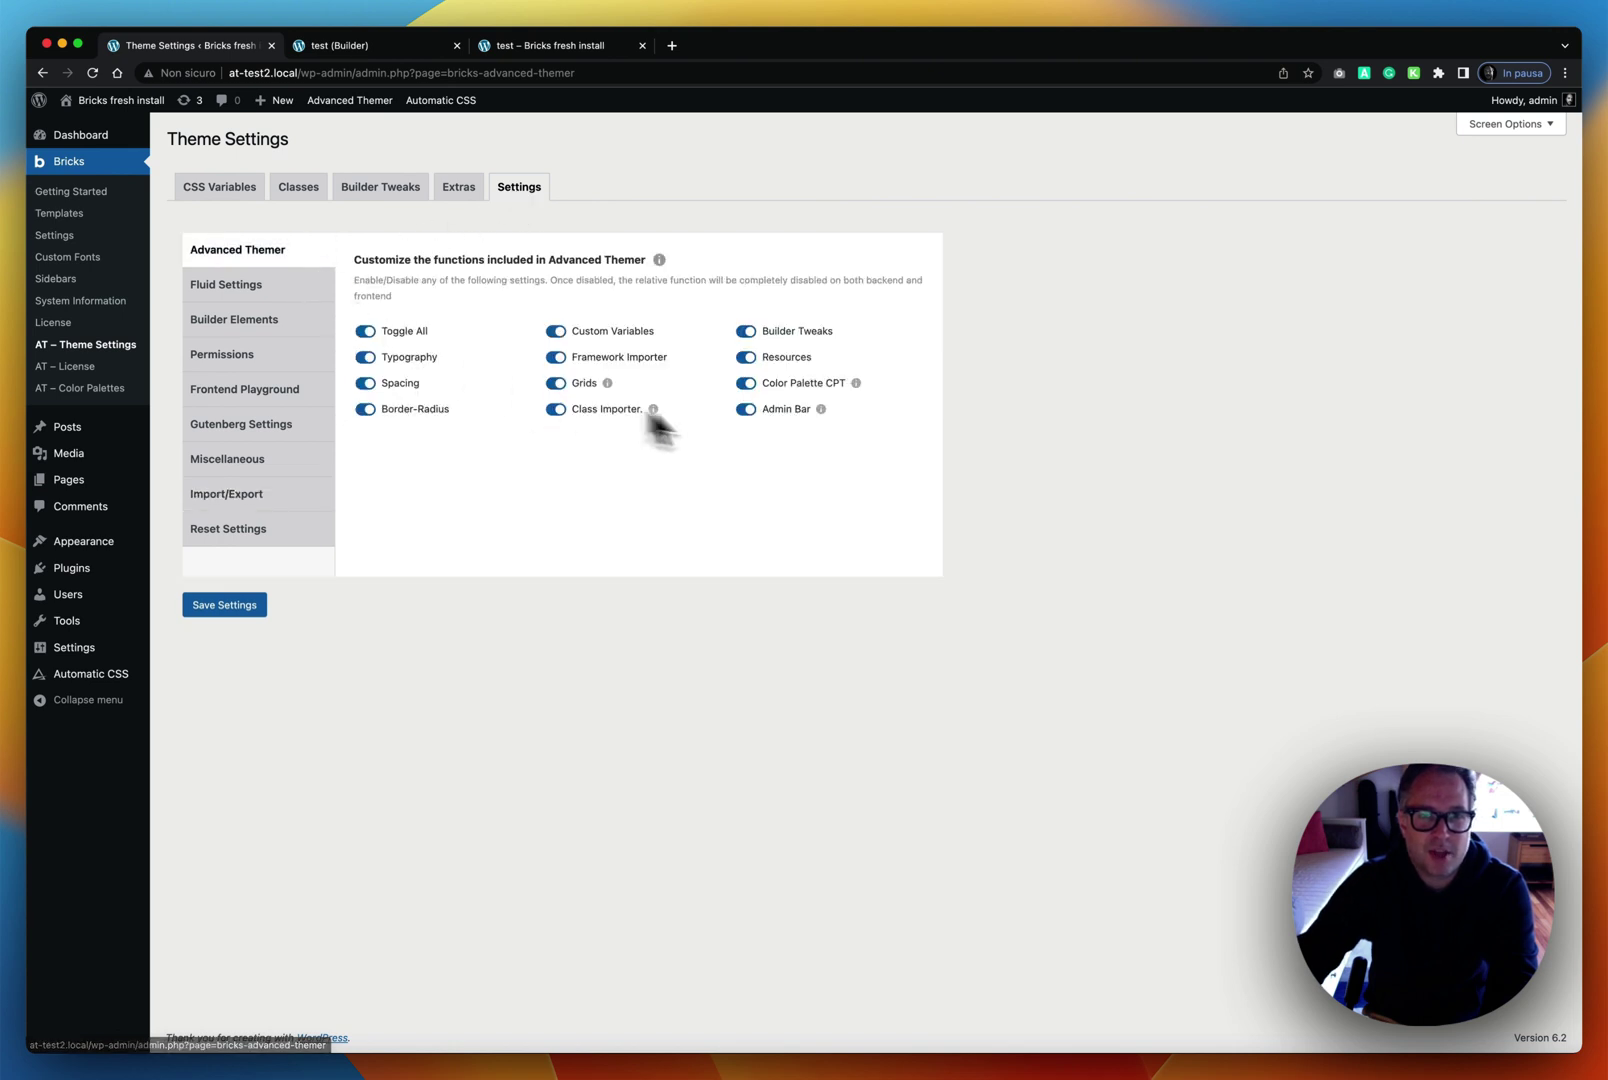
pyautogui.click(384, 188)
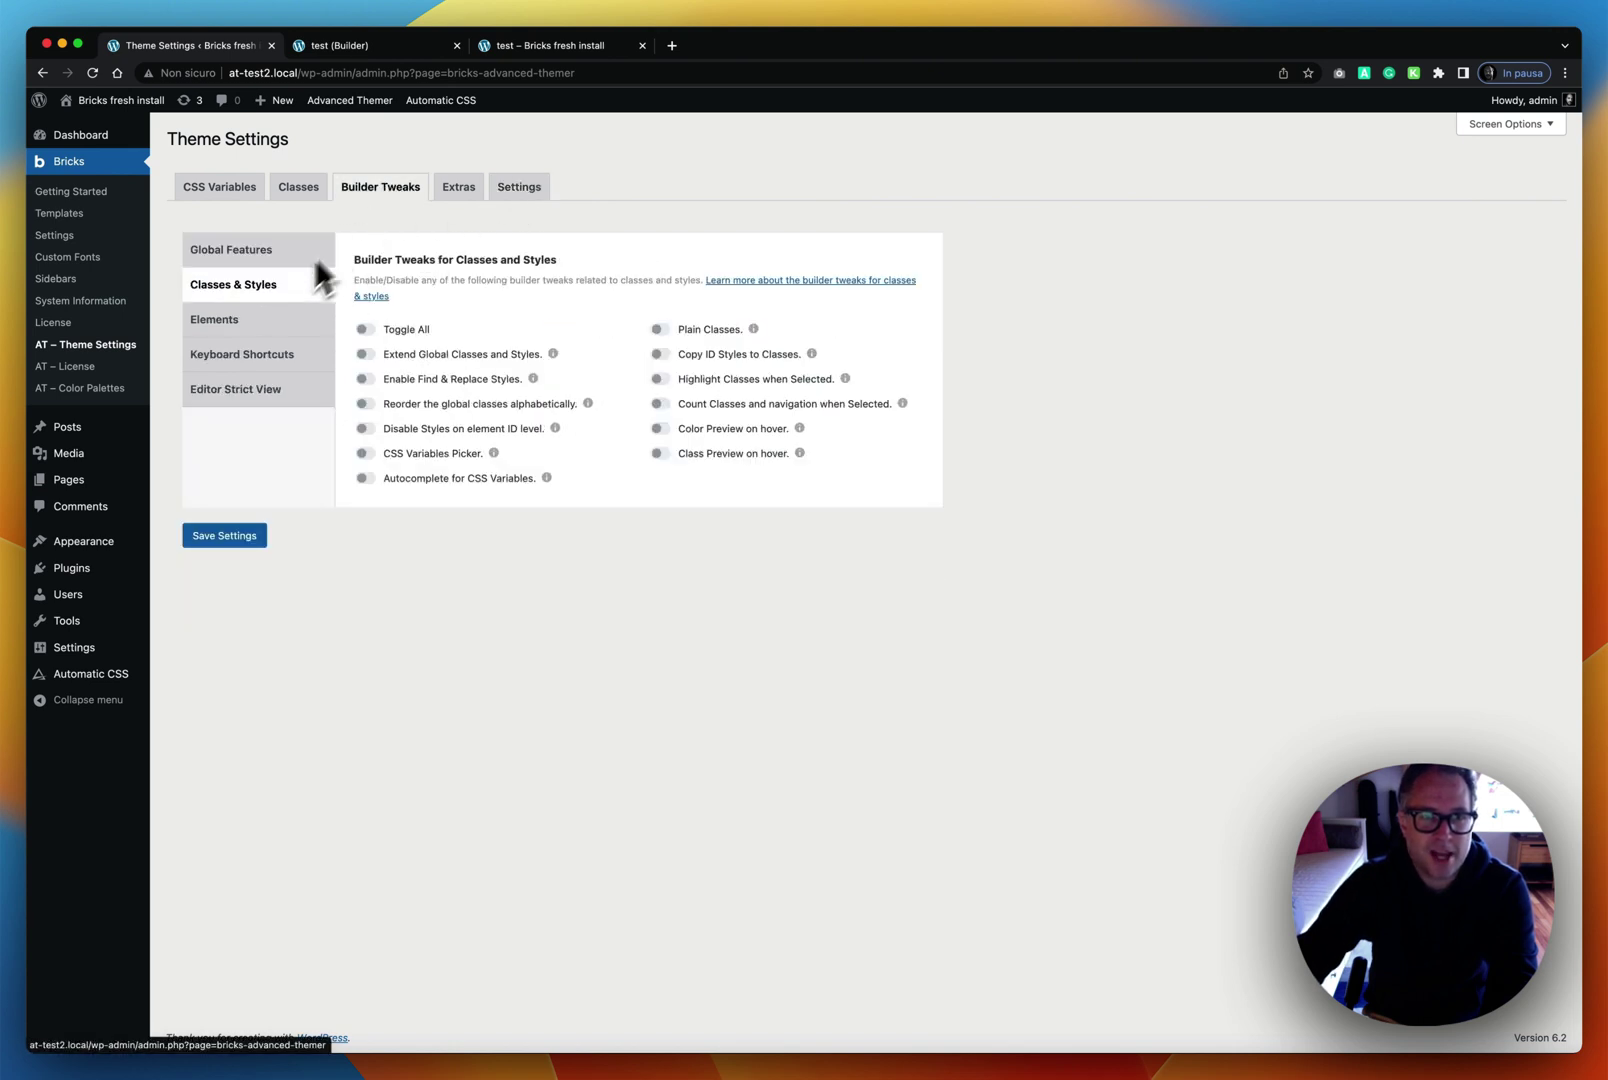
pyautogui.click(365, 330)
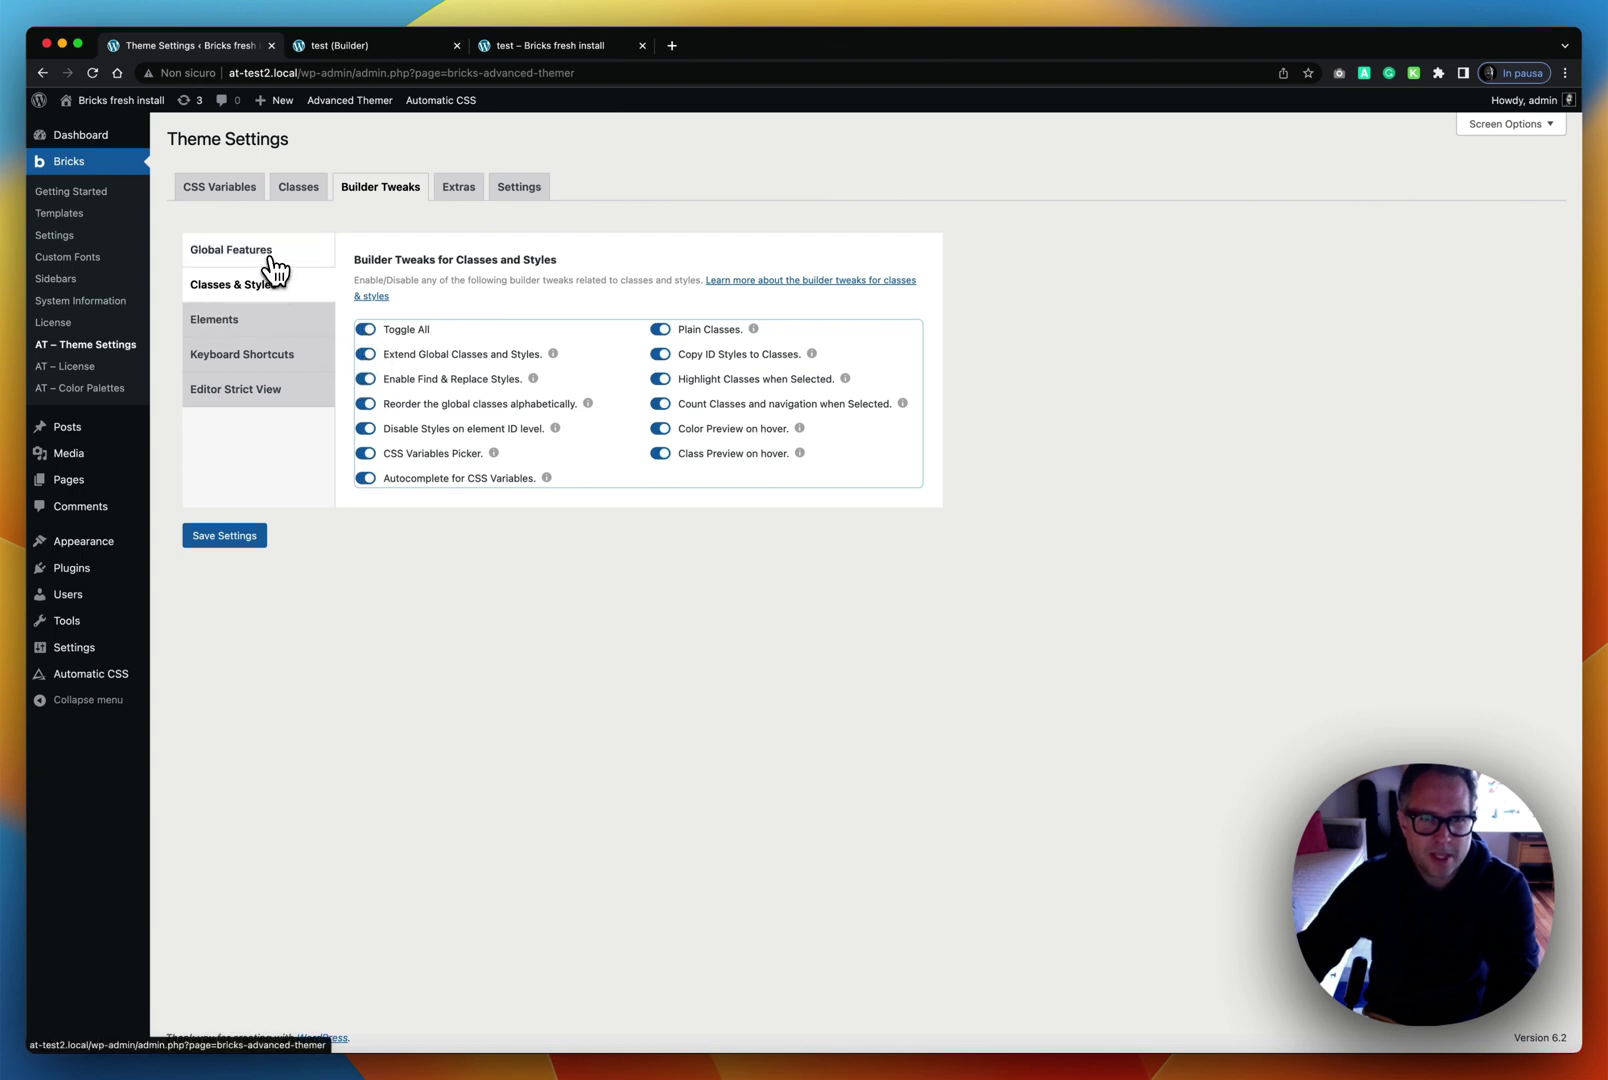
pyautogui.click(285, 263)
pyautogui.click(365, 331)
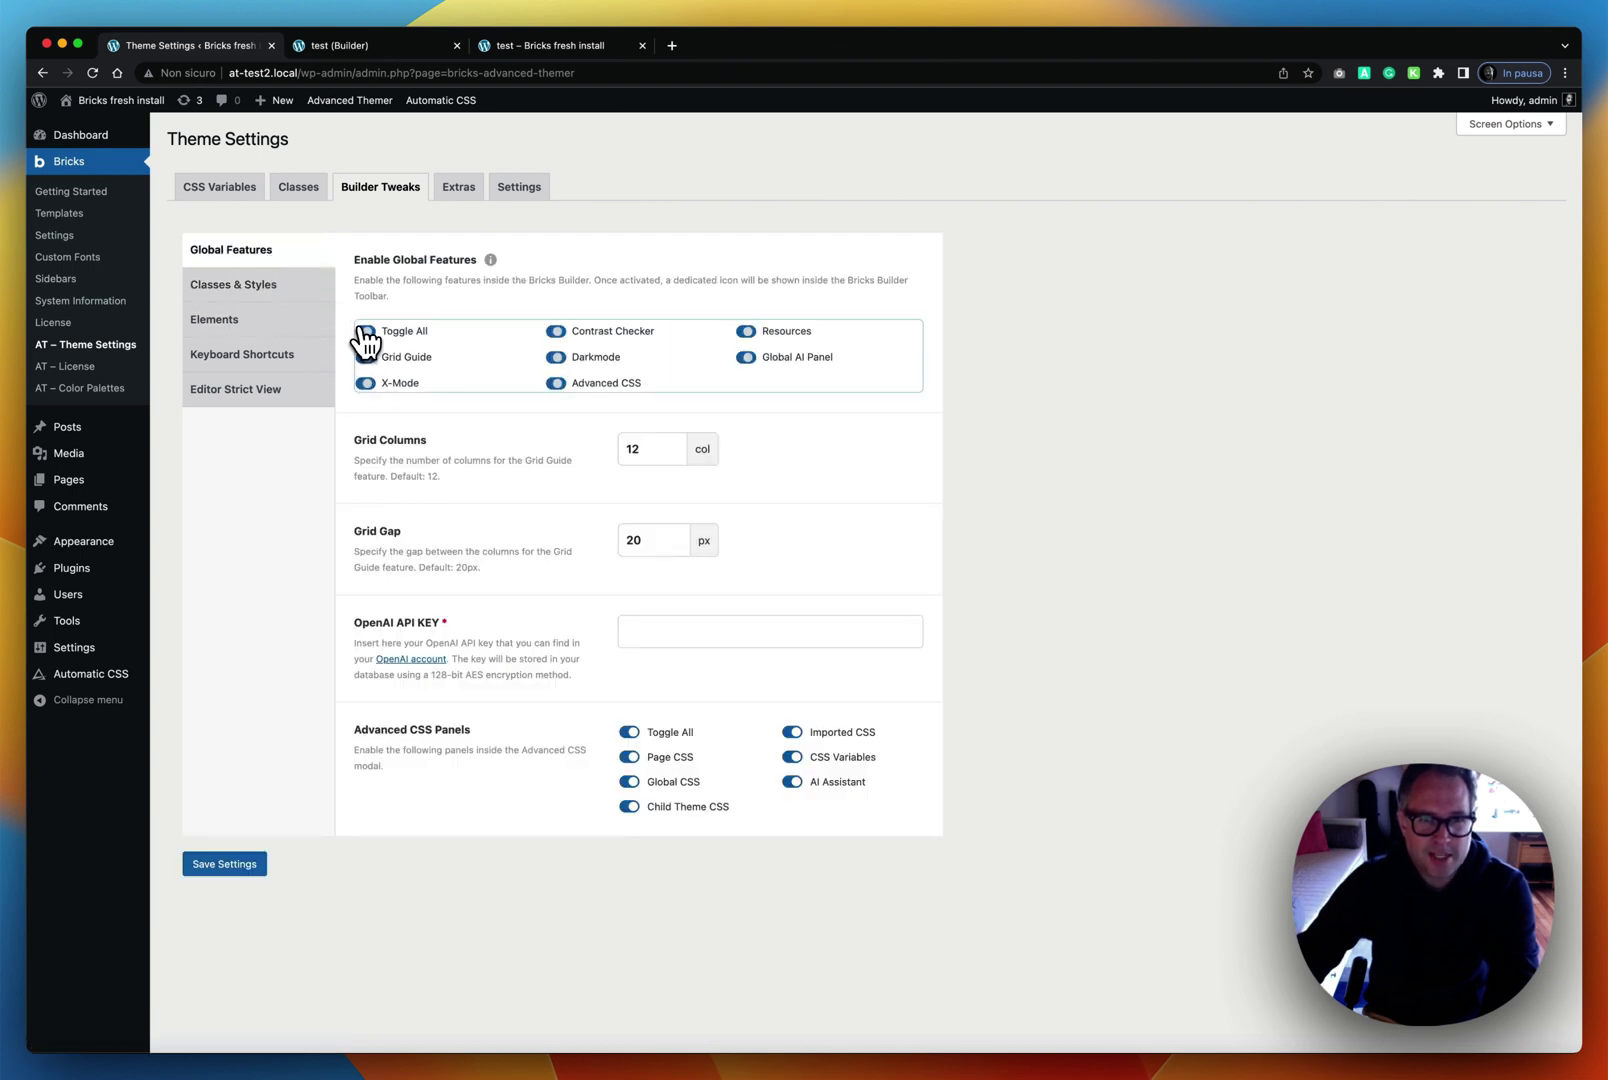
# Step: Disable the "Disable Styles on element ID level" tweak and enable all builder tweaks for the Elements
pyautogui.click(265, 290)
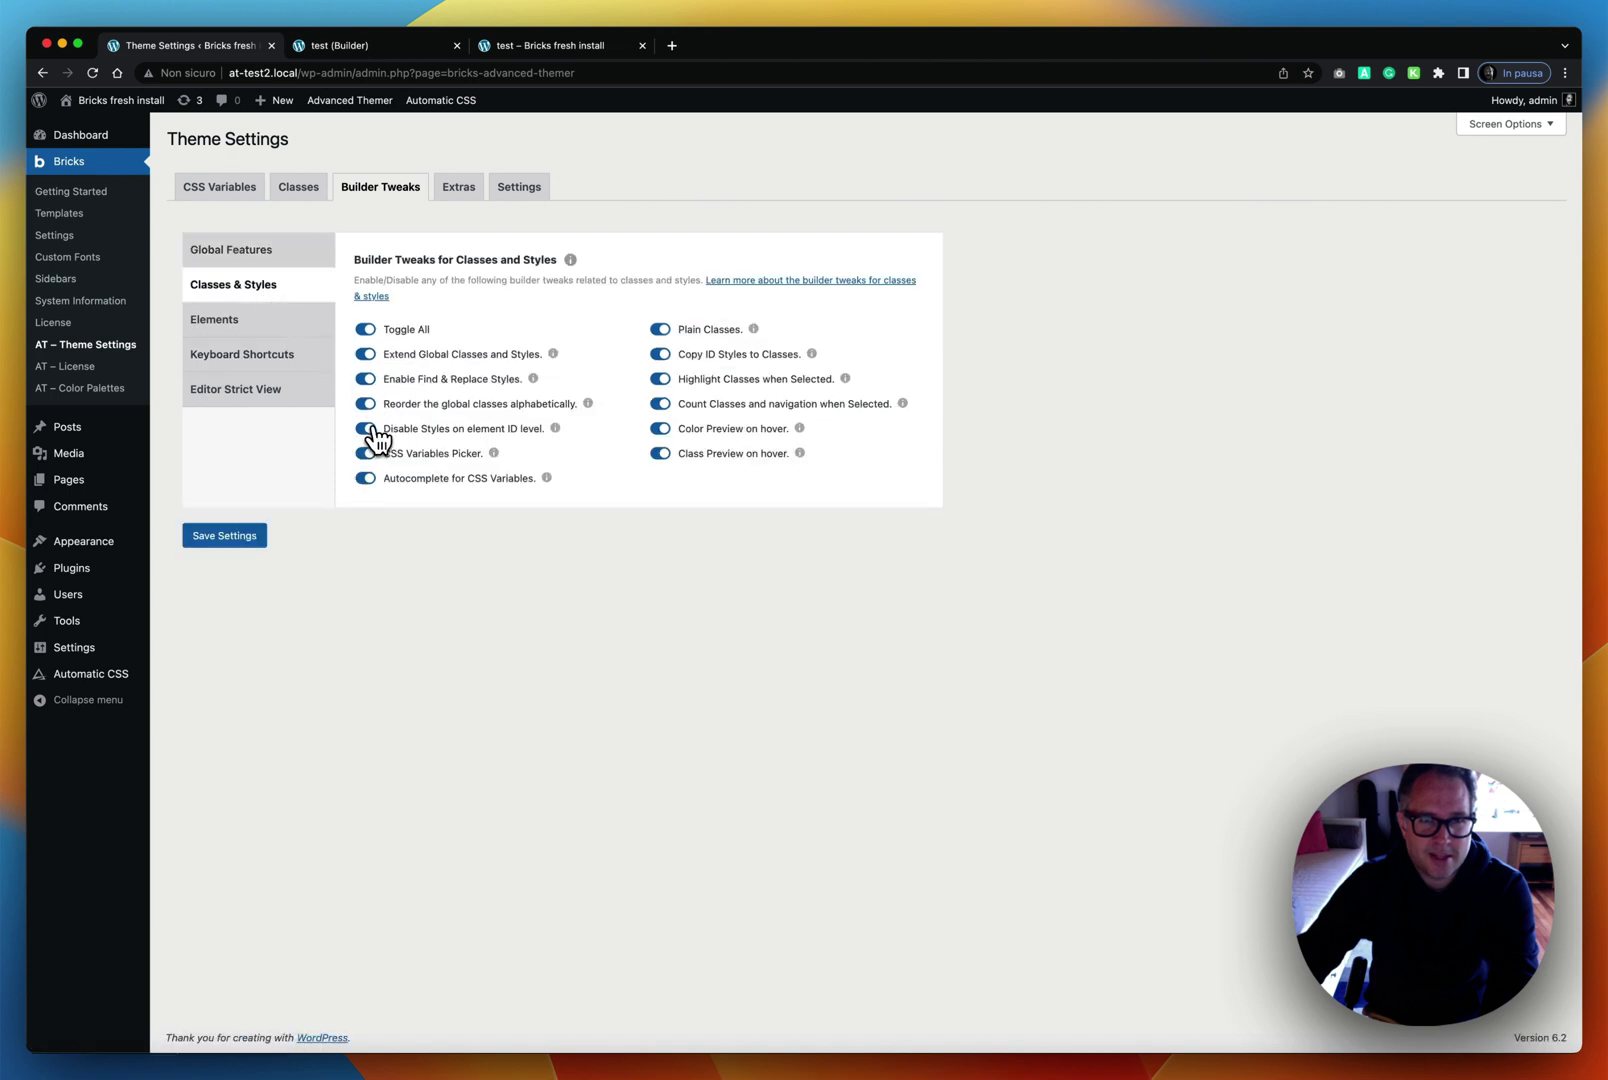
pyautogui.click(366, 428)
pyautogui.click(250, 325)
pyautogui.click(365, 314)
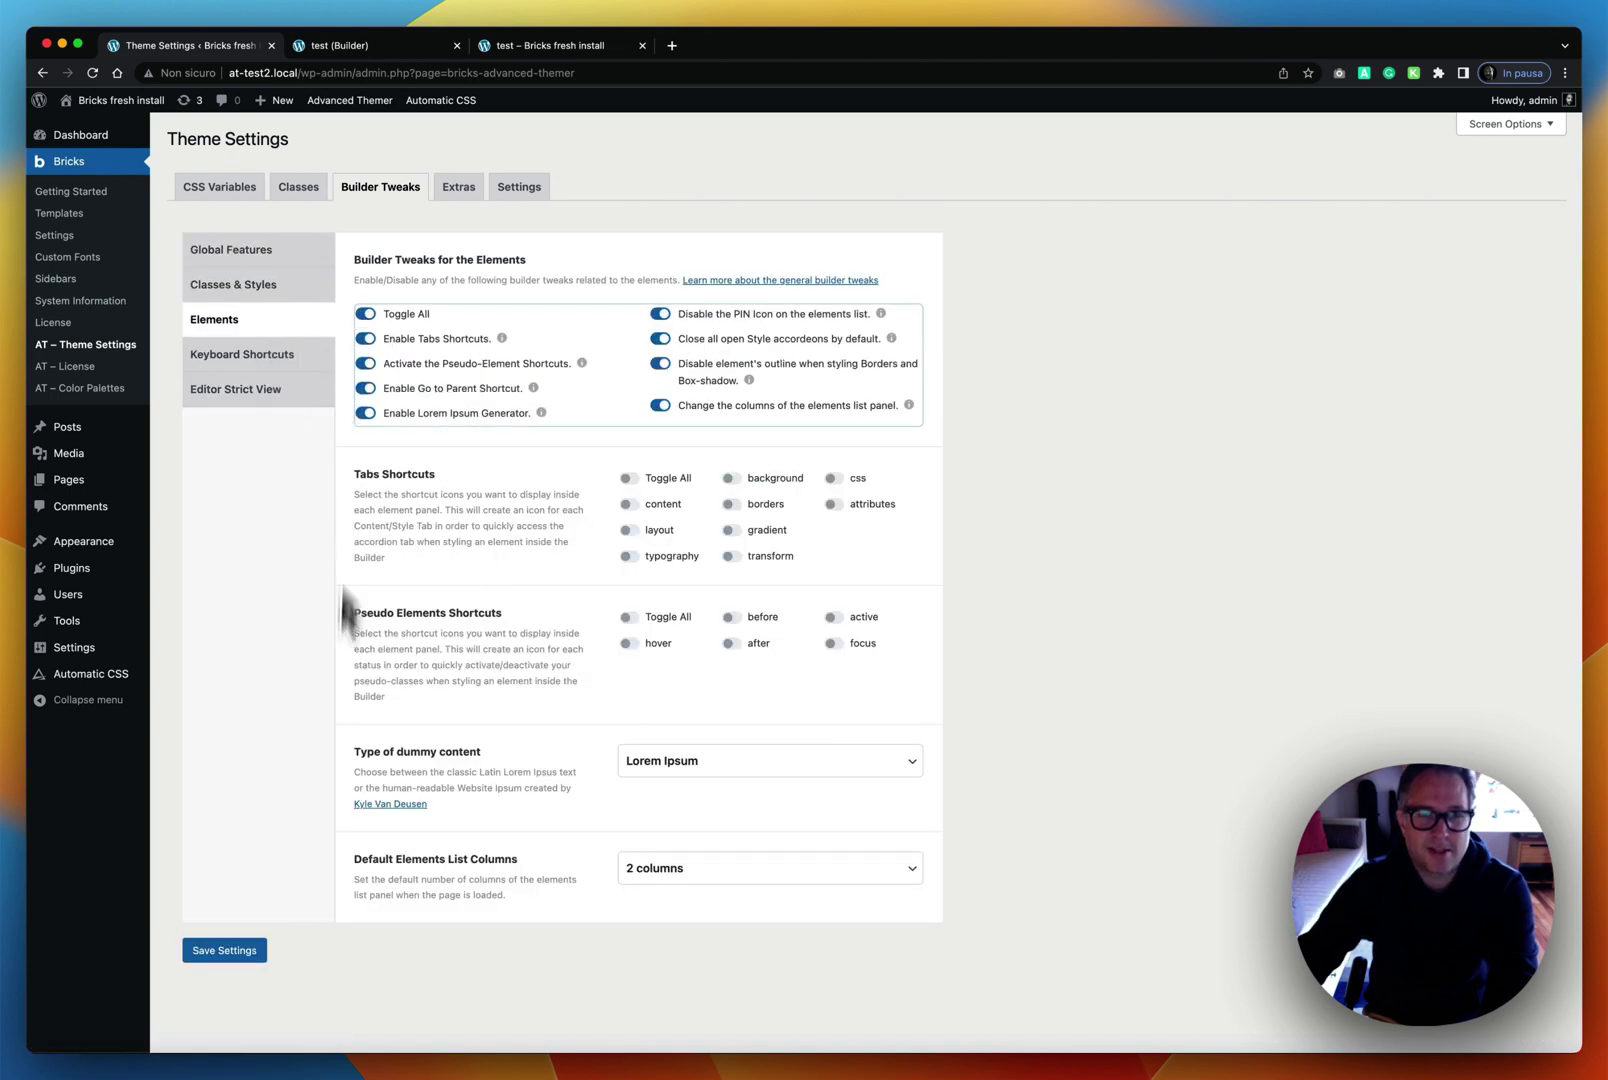
# Step: Turn off the Global AI Panel feature and save the theme settings
pyautogui.click(224, 950)
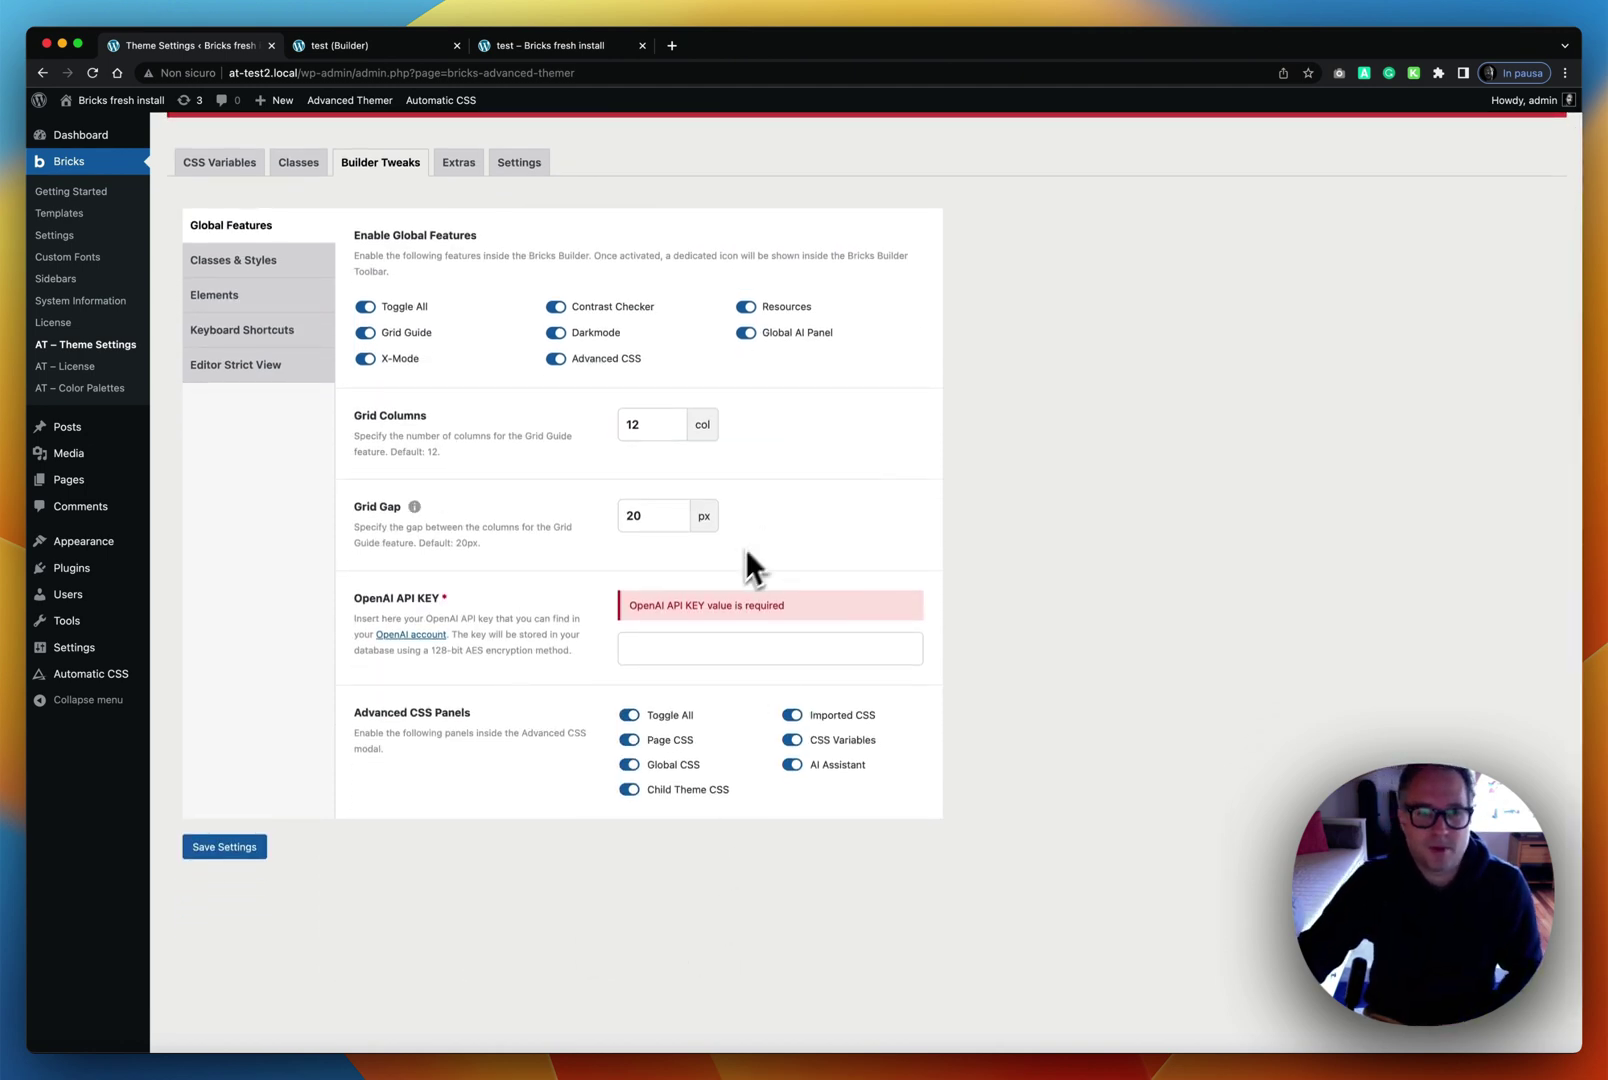
pyautogui.click(746, 332)
pyautogui.click(228, 803)
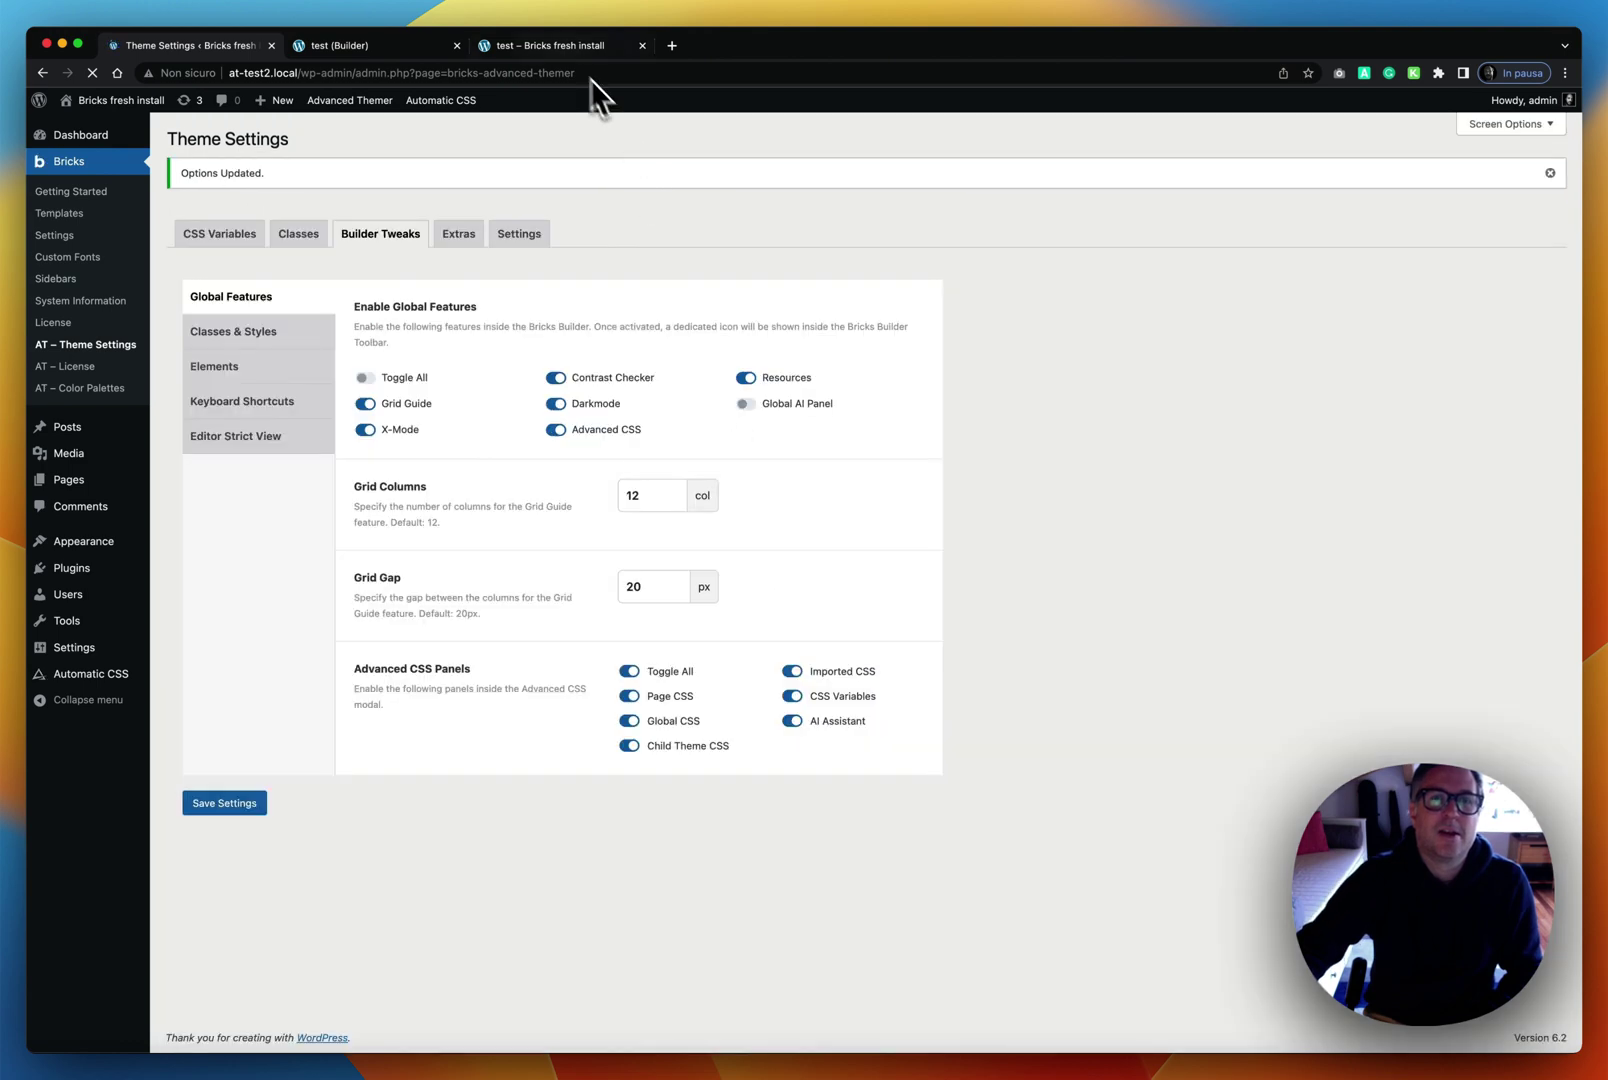
# Step: Switch to the Bricks builder of the test page, reload it and open the Advanced CSS panel
pyautogui.click(560, 48)
pyautogui.click(412, 47)
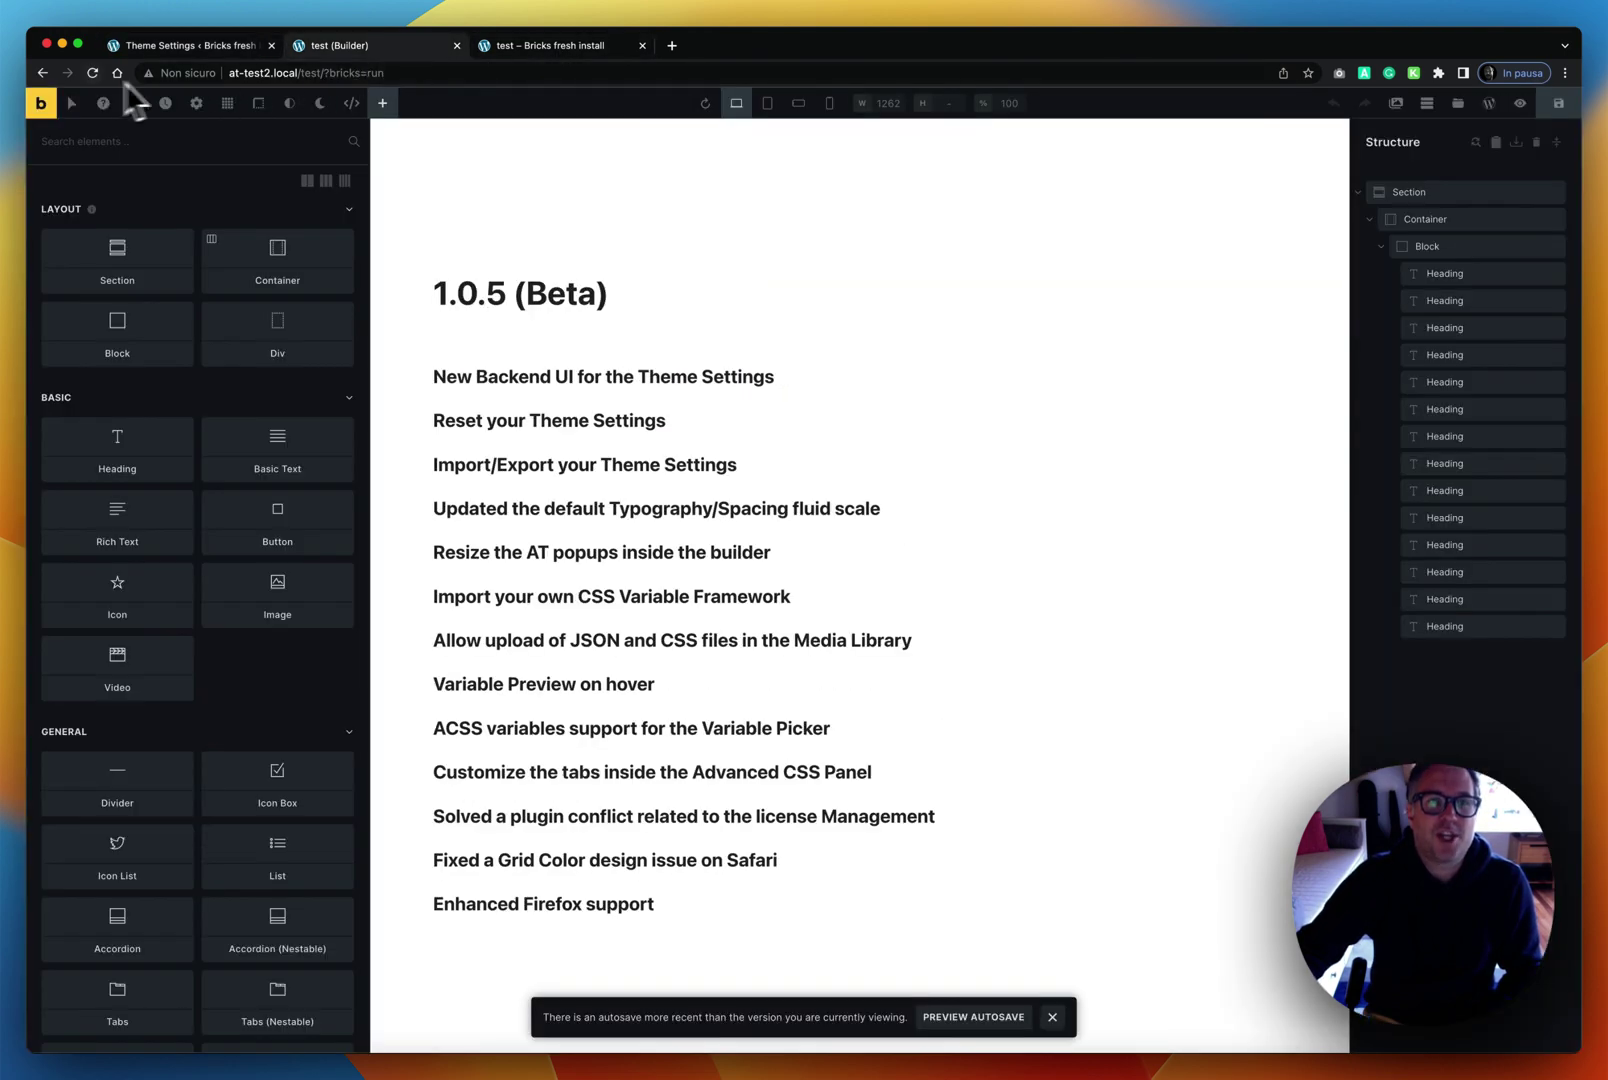
pyautogui.click(94, 73)
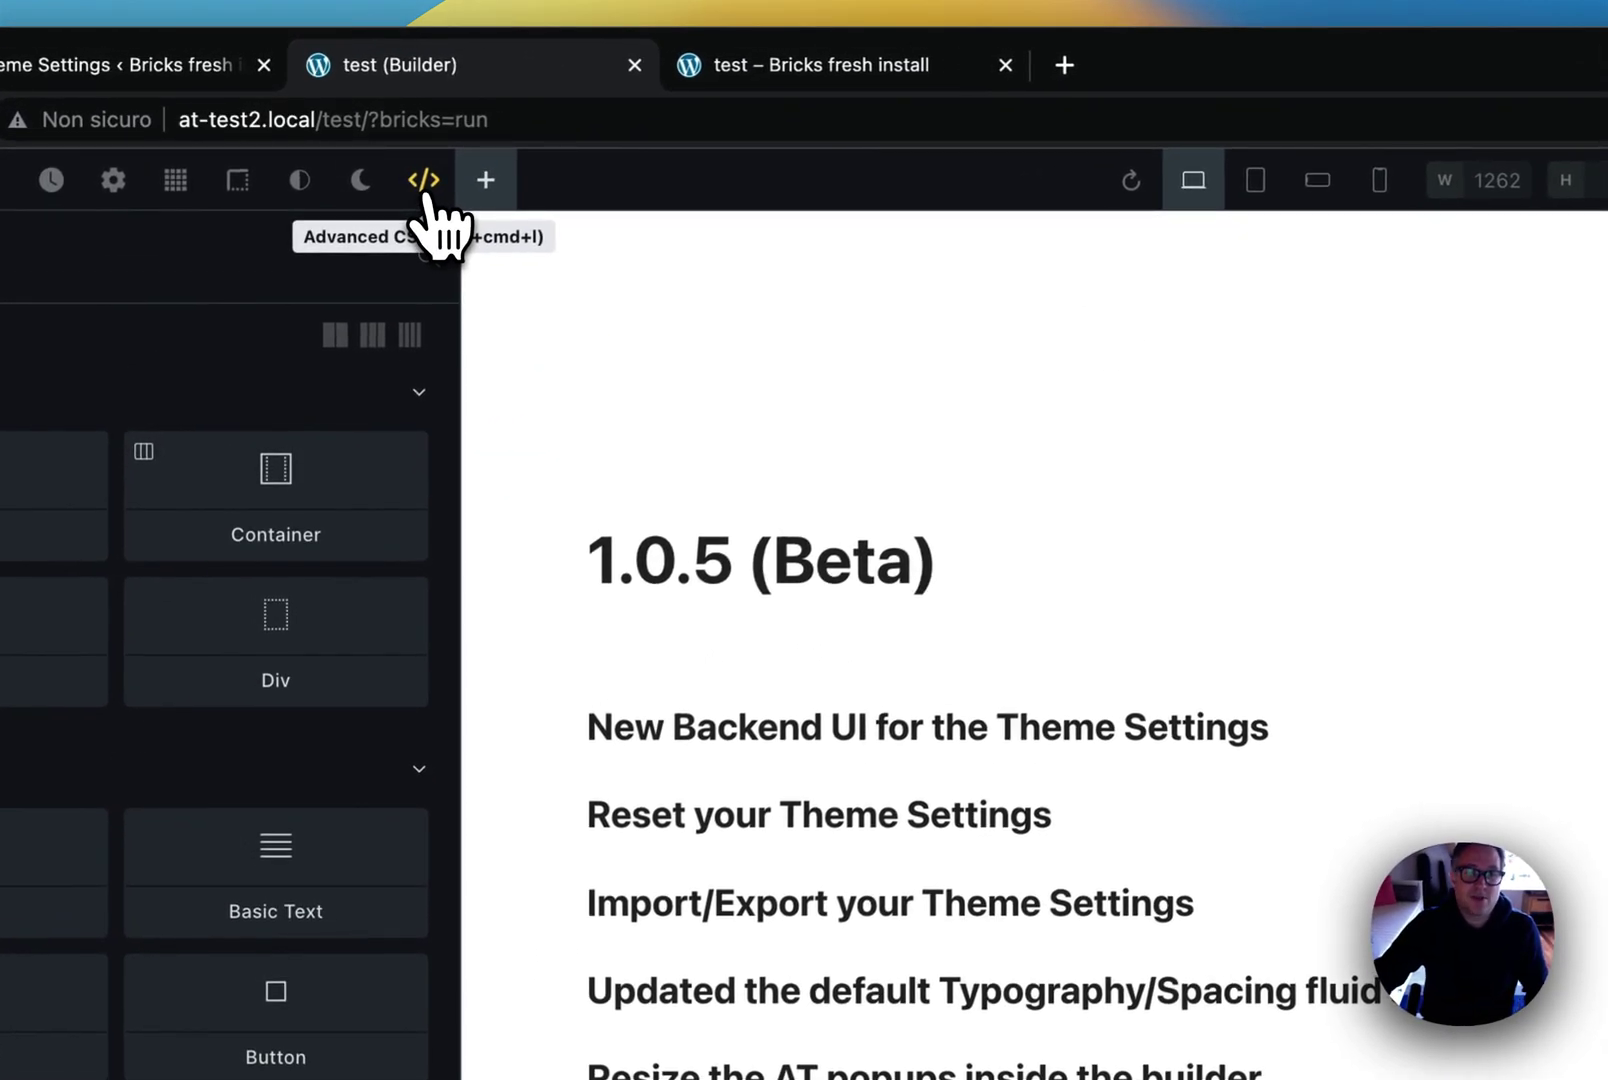
pyautogui.click(424, 182)
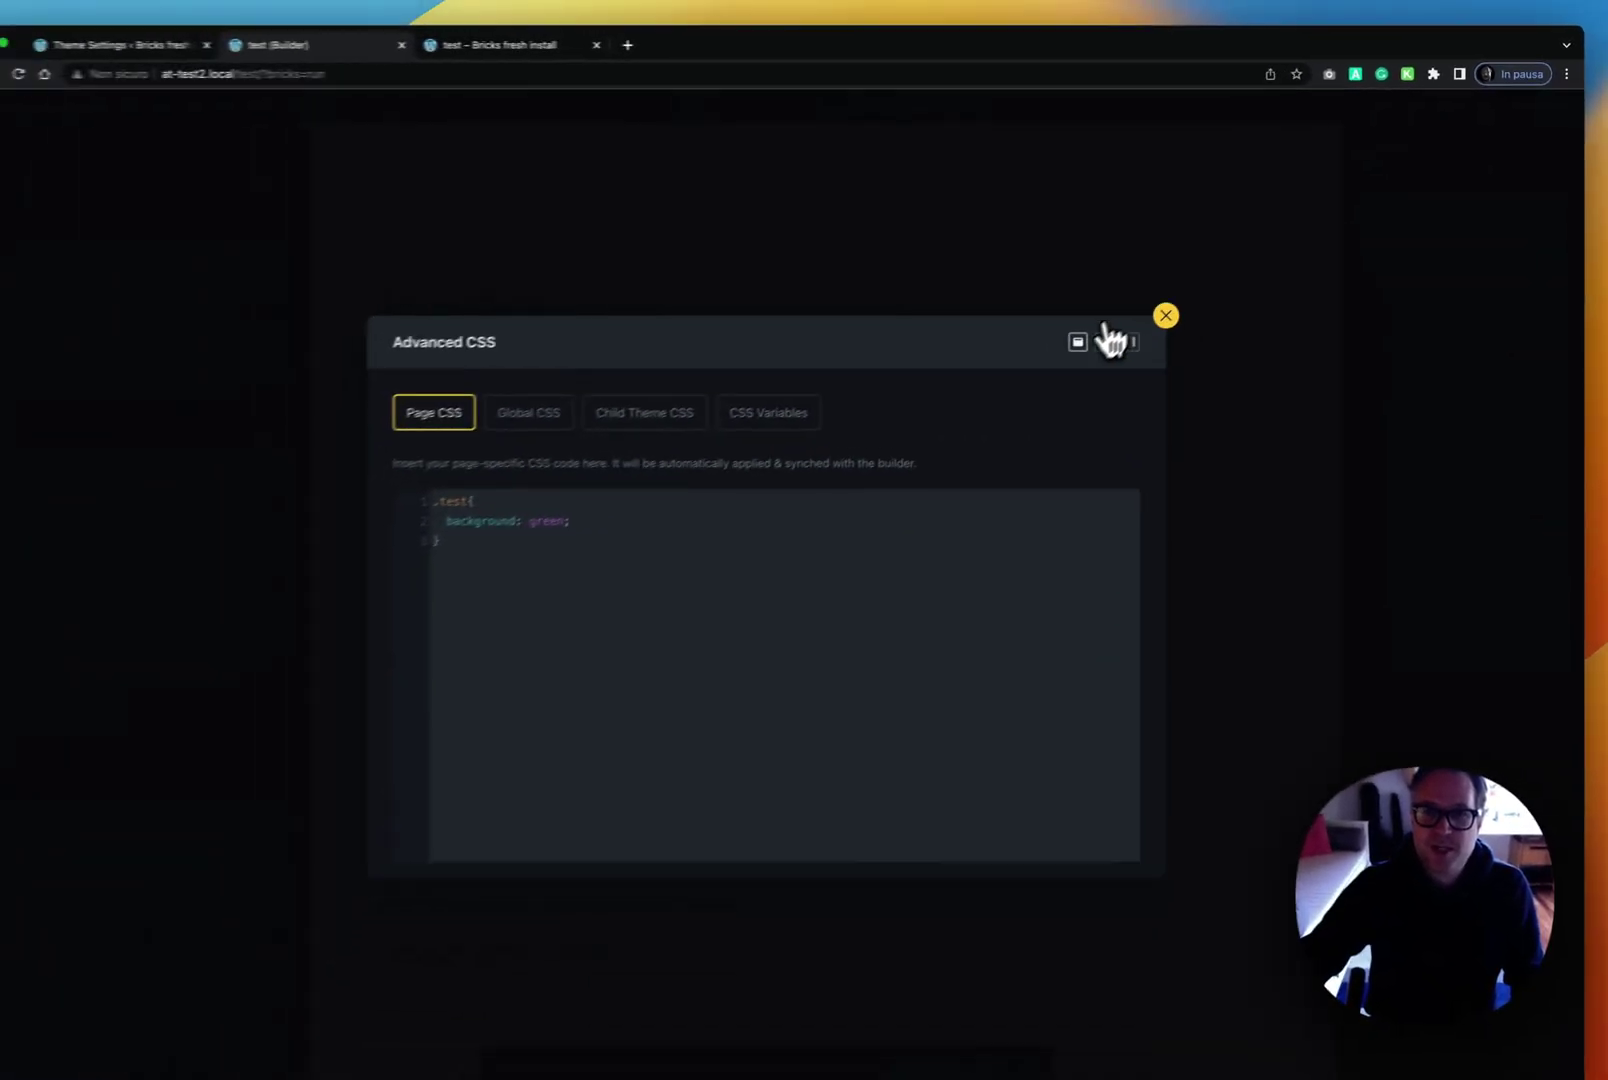
# Step: Try the Advanced CSS panel's popup, left sidebar and right sidebar layouts, ending with it docked as the left sidebar
pyautogui.click(1106, 336)
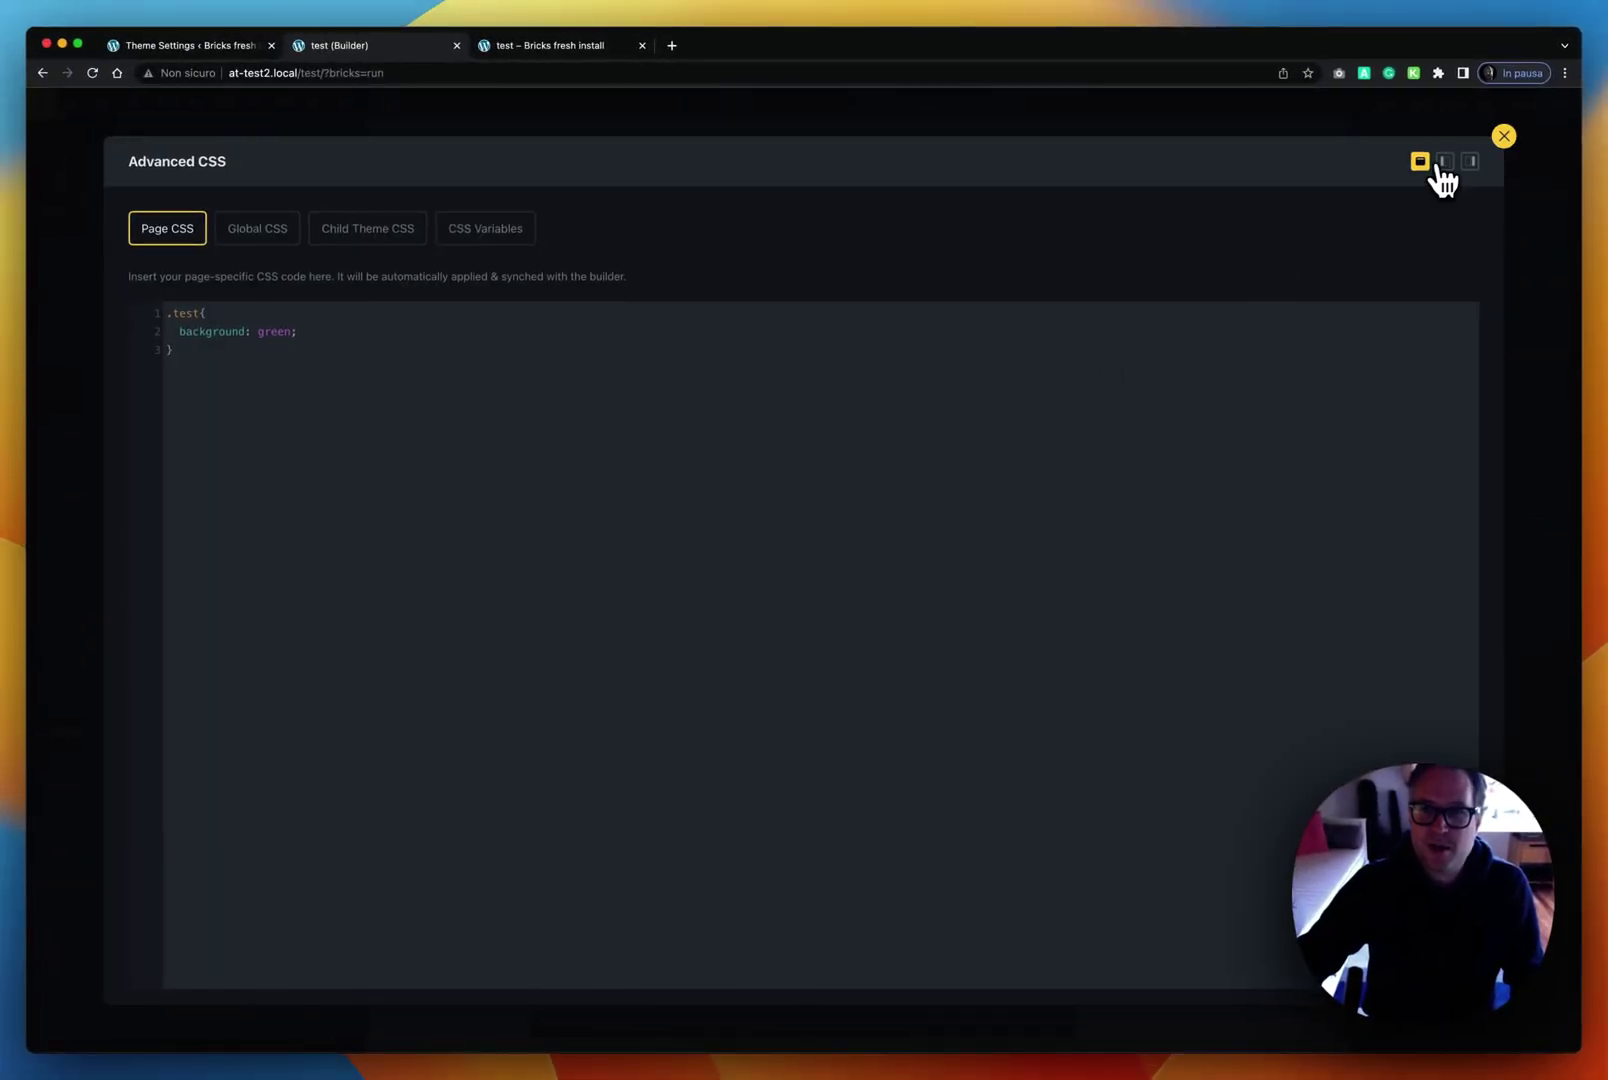
pyautogui.click(1420, 167)
pyautogui.click(1102, 331)
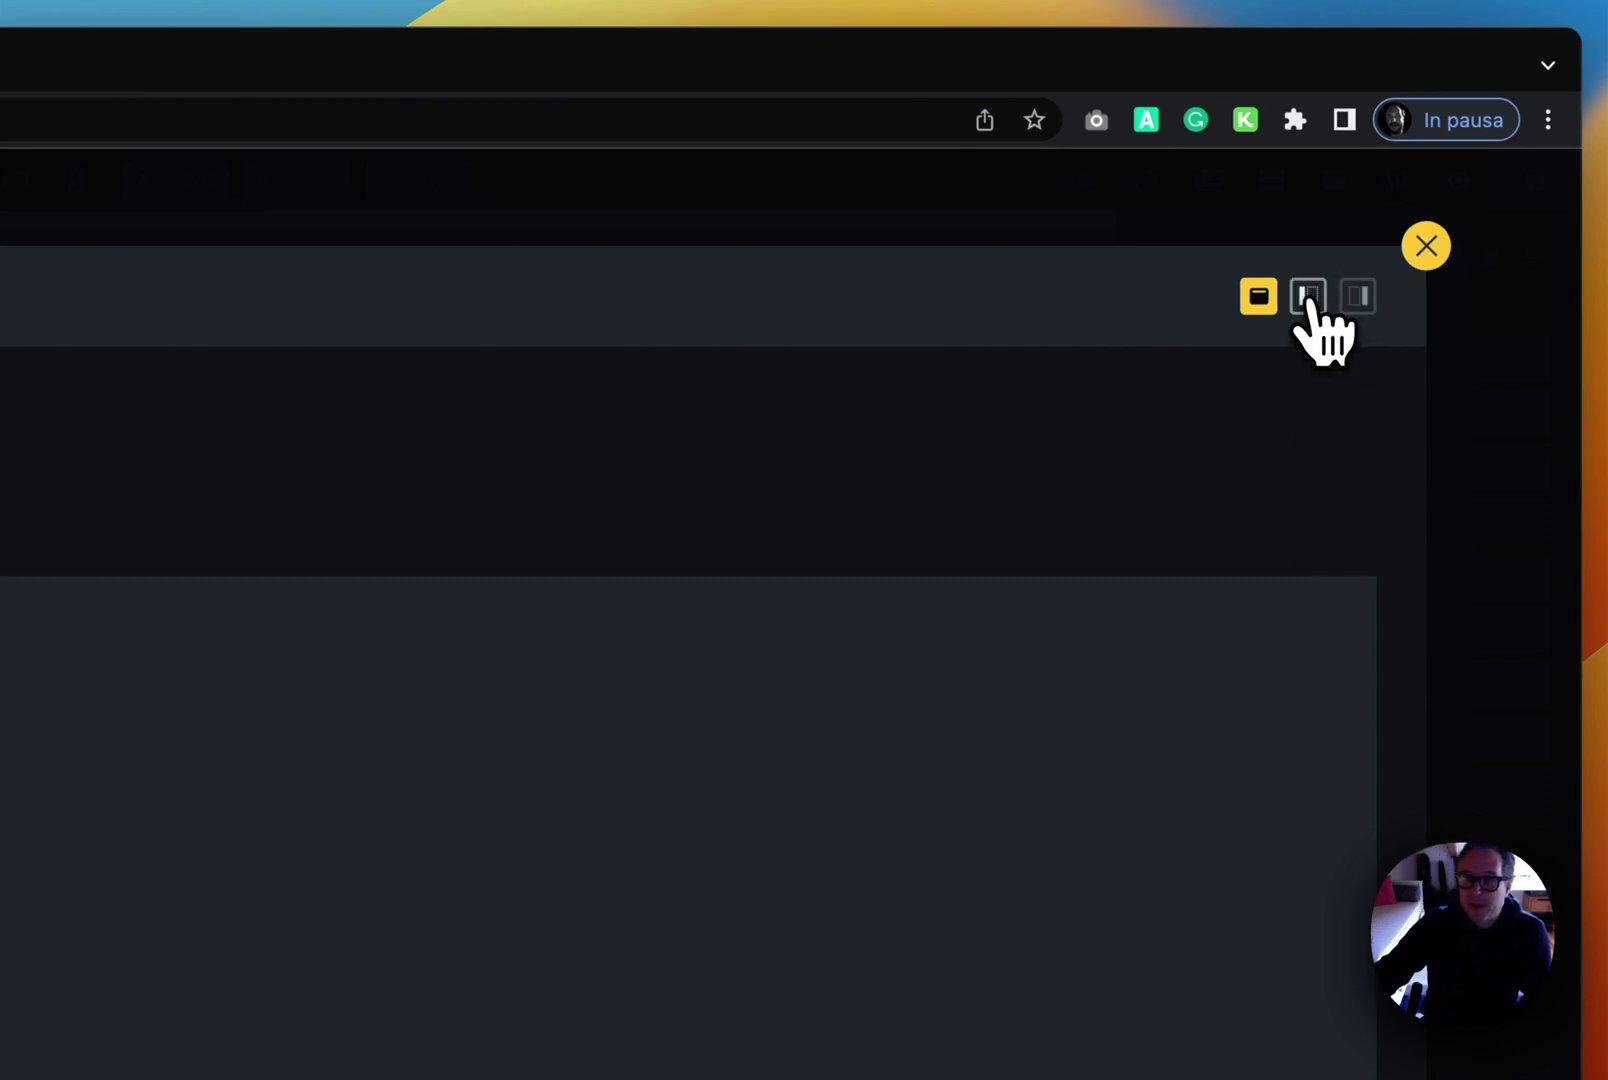
pyautogui.click(1305, 300)
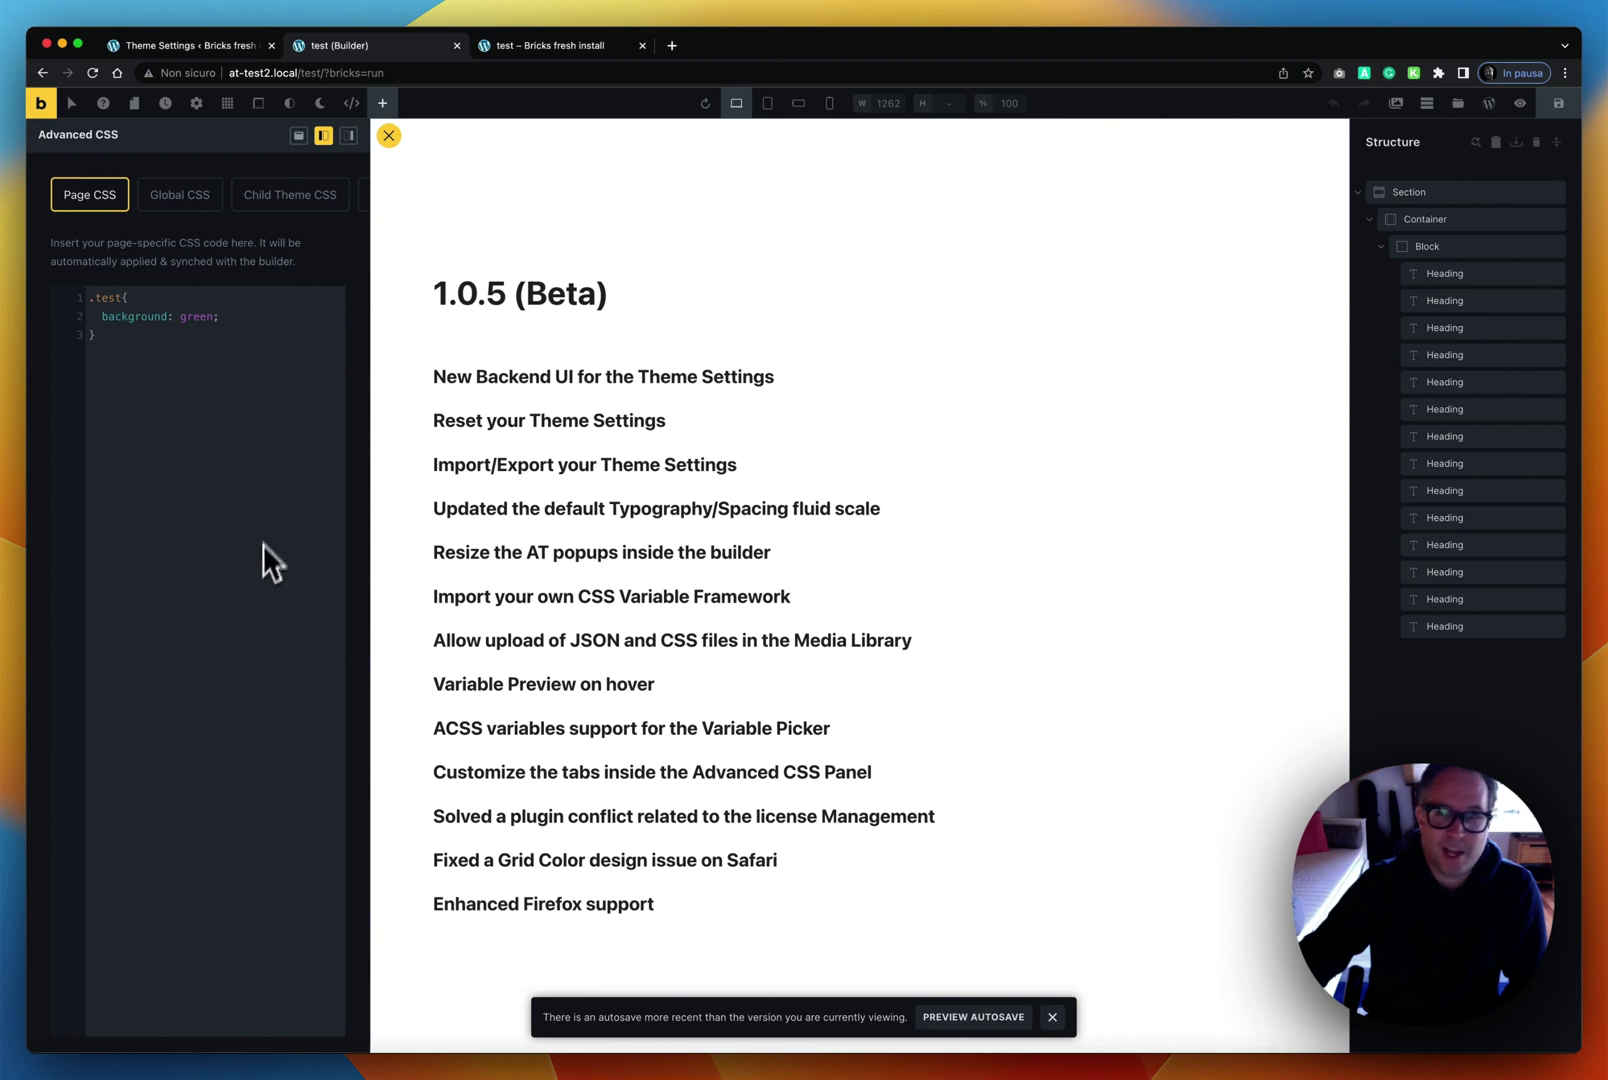
pyautogui.click(348, 135)
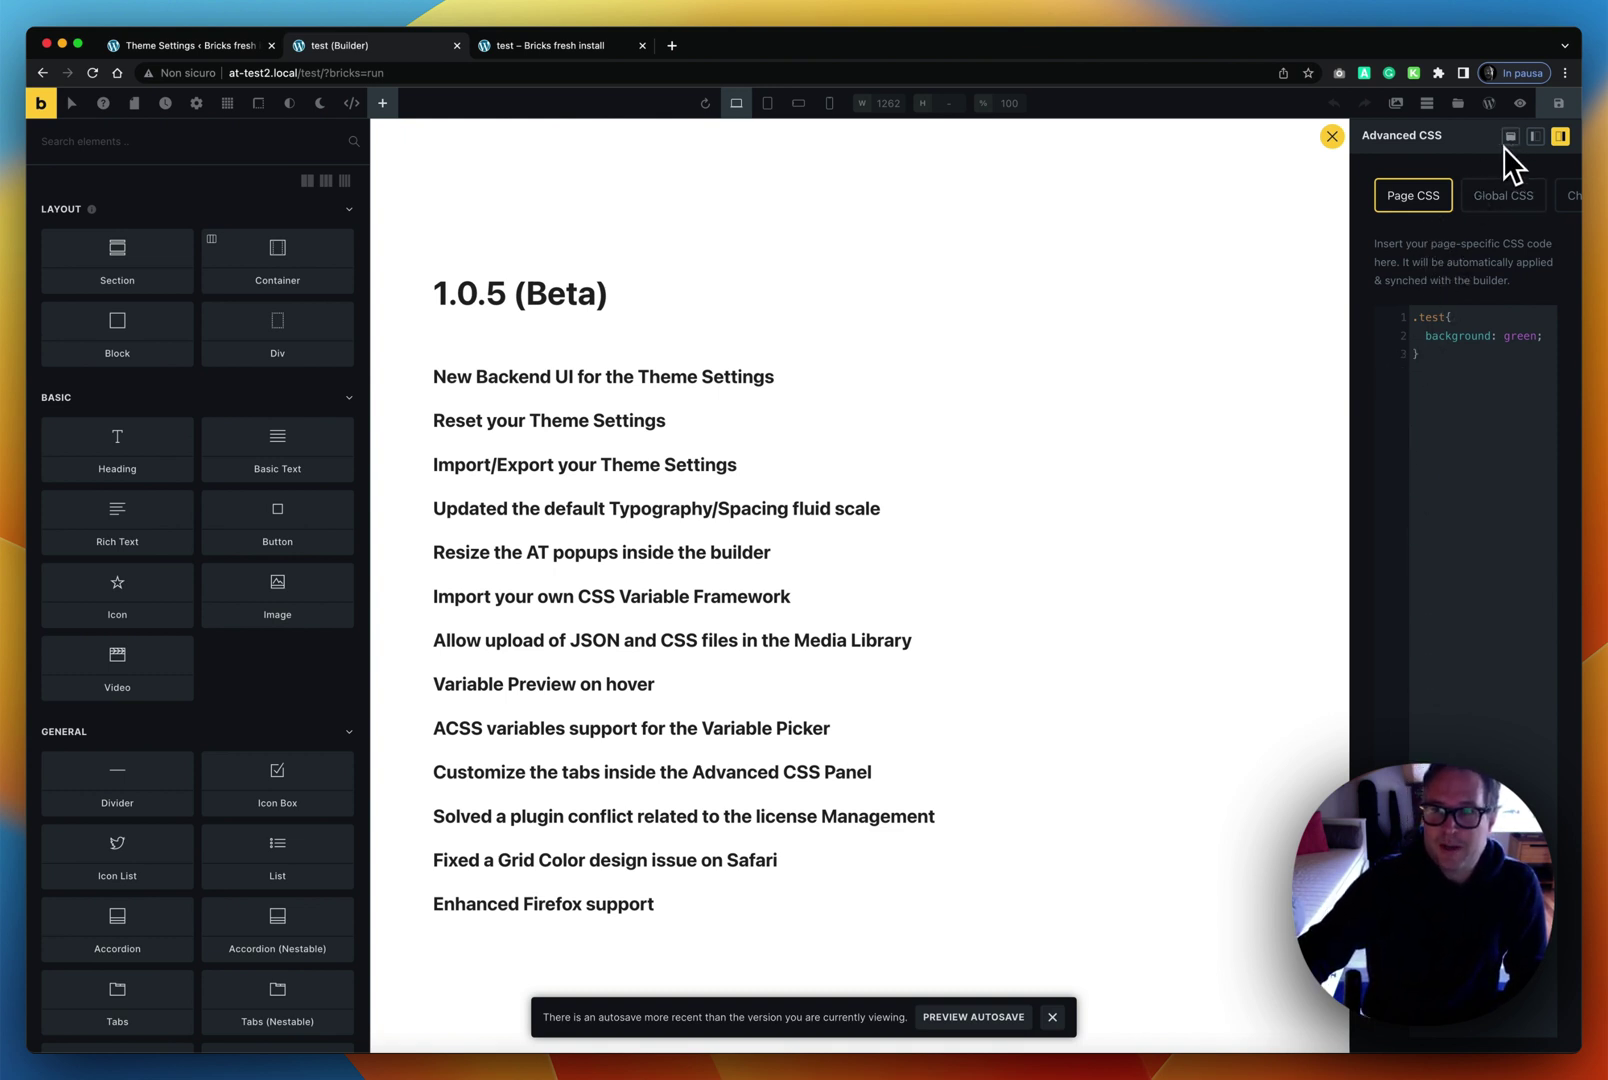
pyautogui.click(1535, 137)
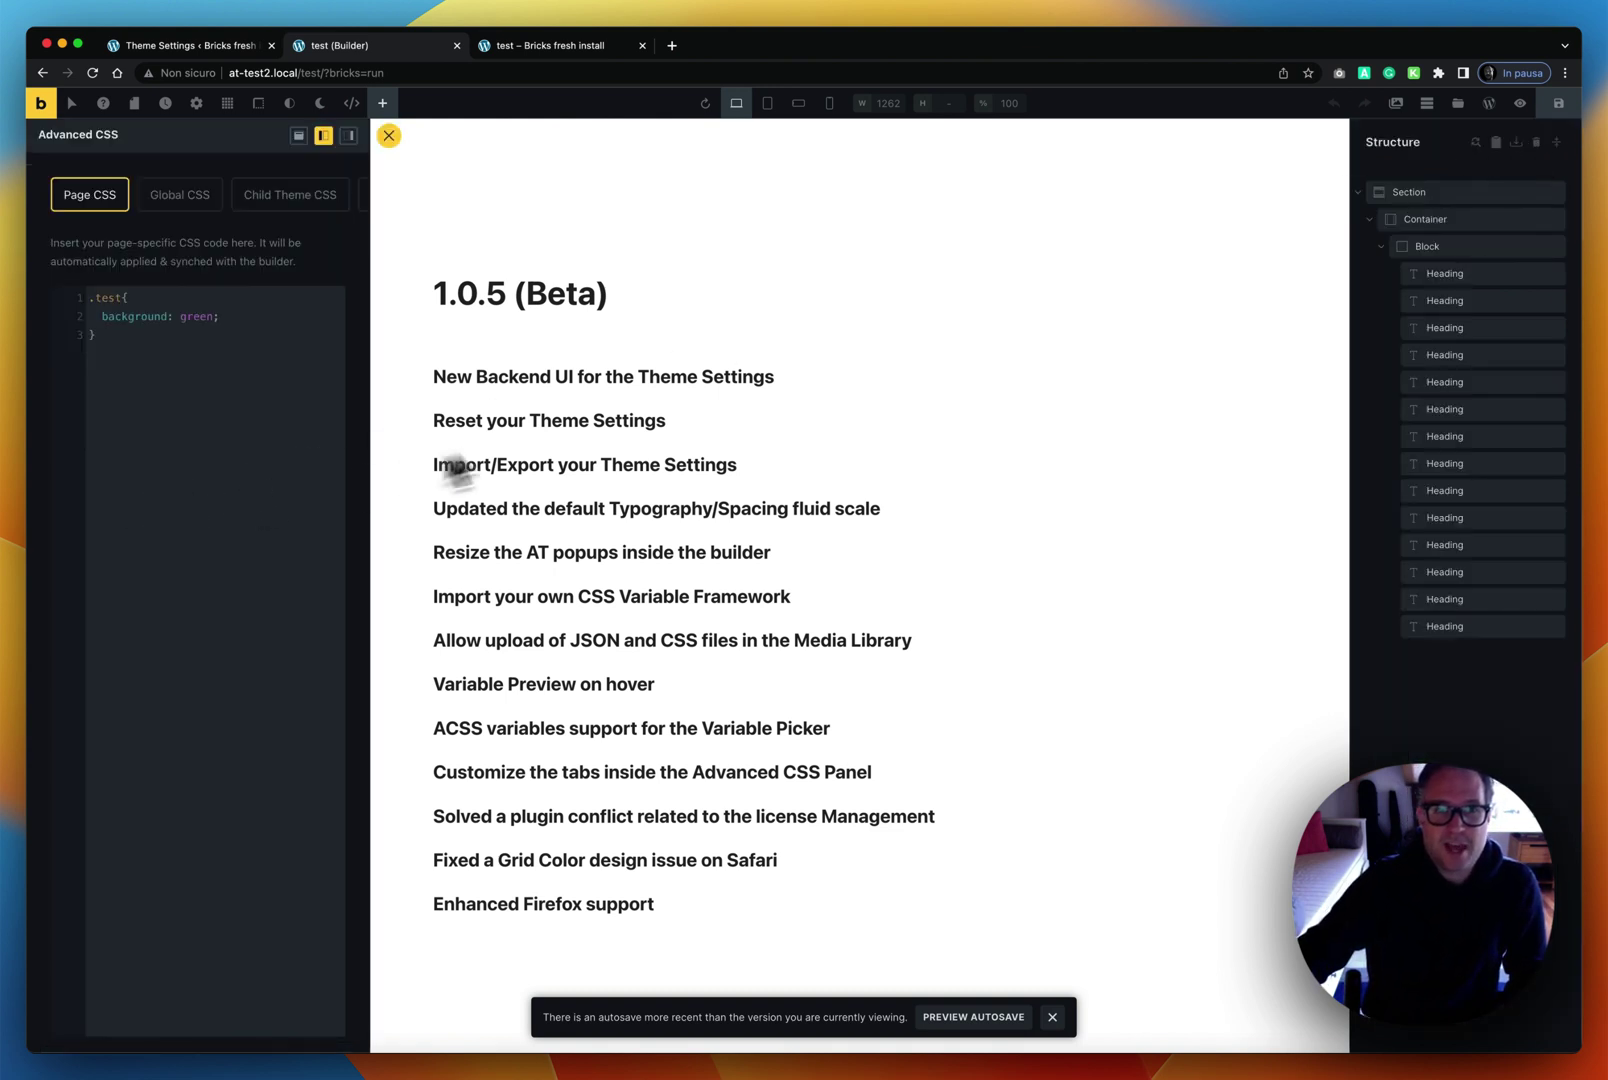
pyautogui.click(238, 462)
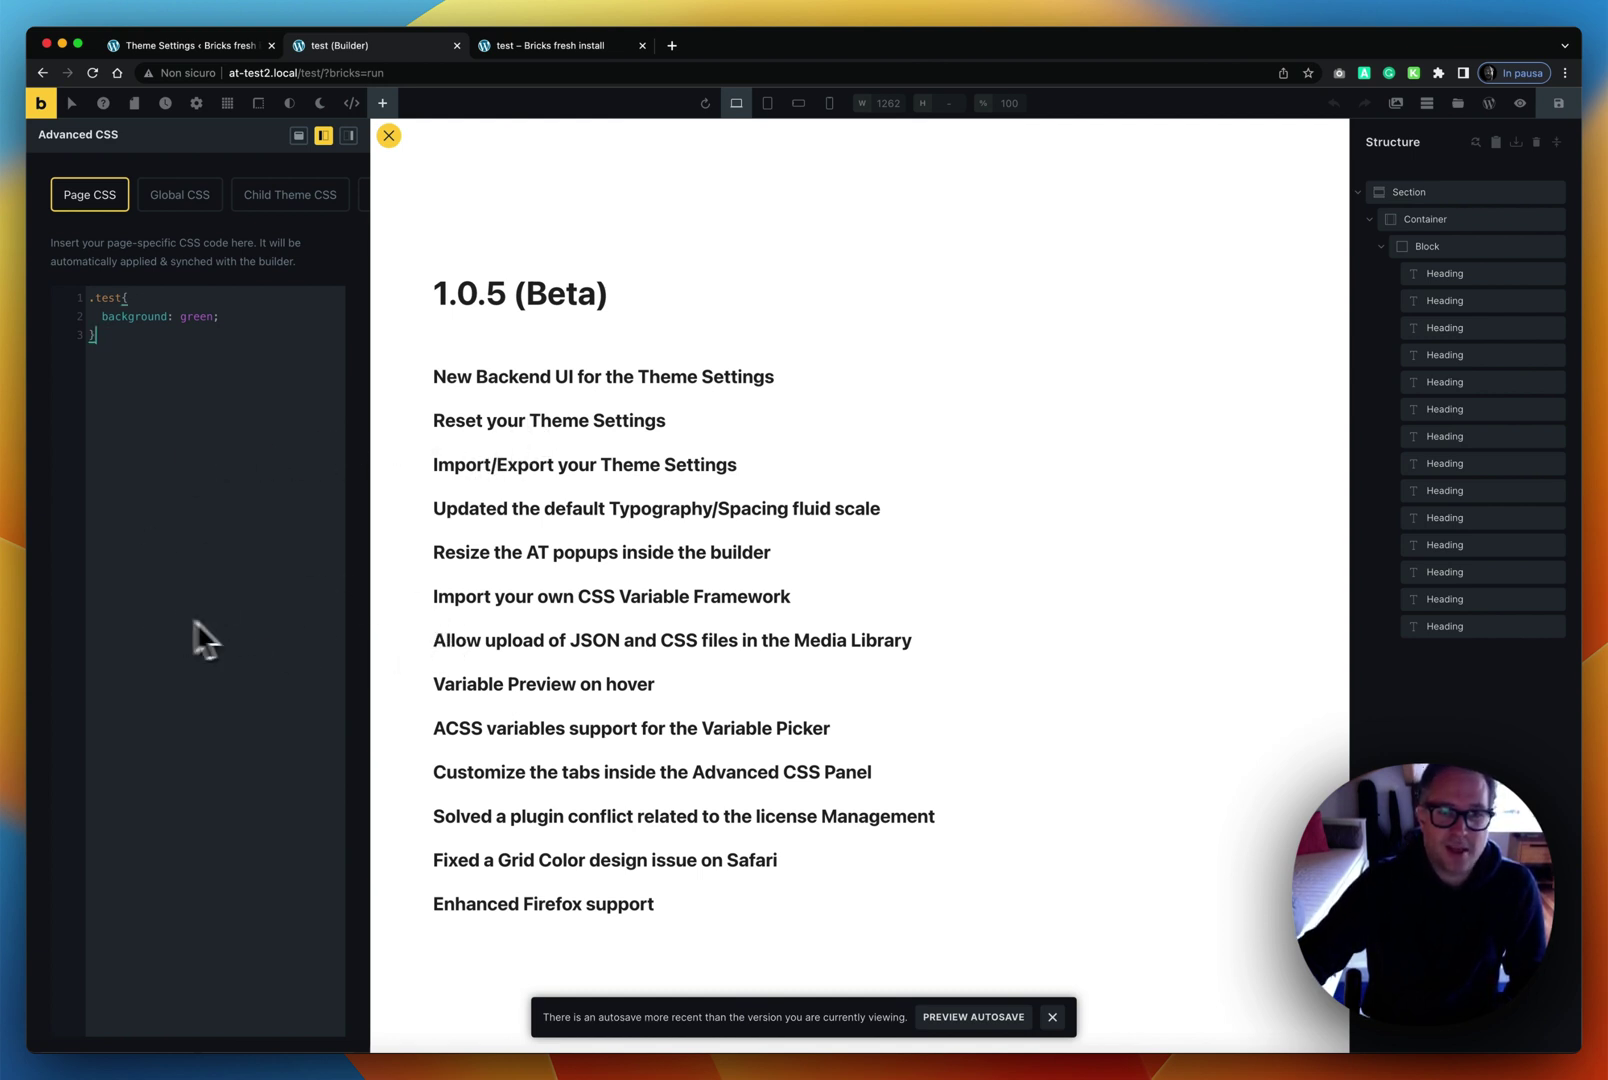
# Step: Create the global class test3 on the "1.0.5 (Beta)" heading
pyautogui.click(498, 303)
pyautogui.click(505, 297)
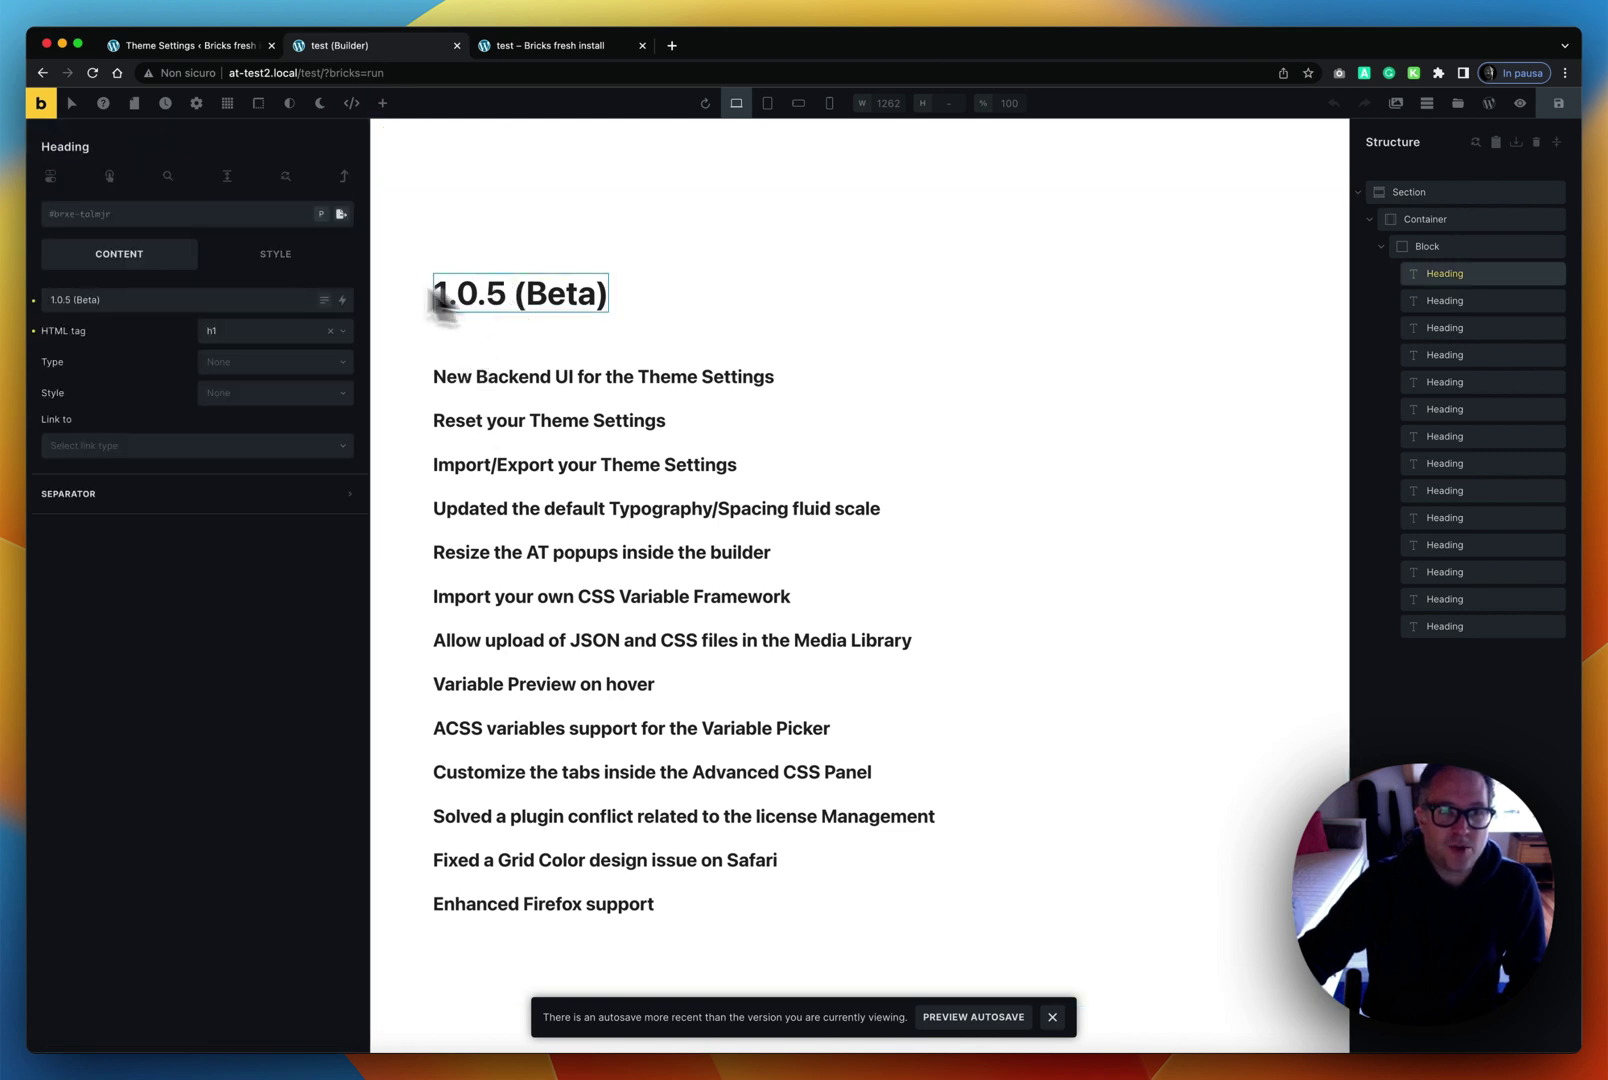
pyautogui.click(208, 218)
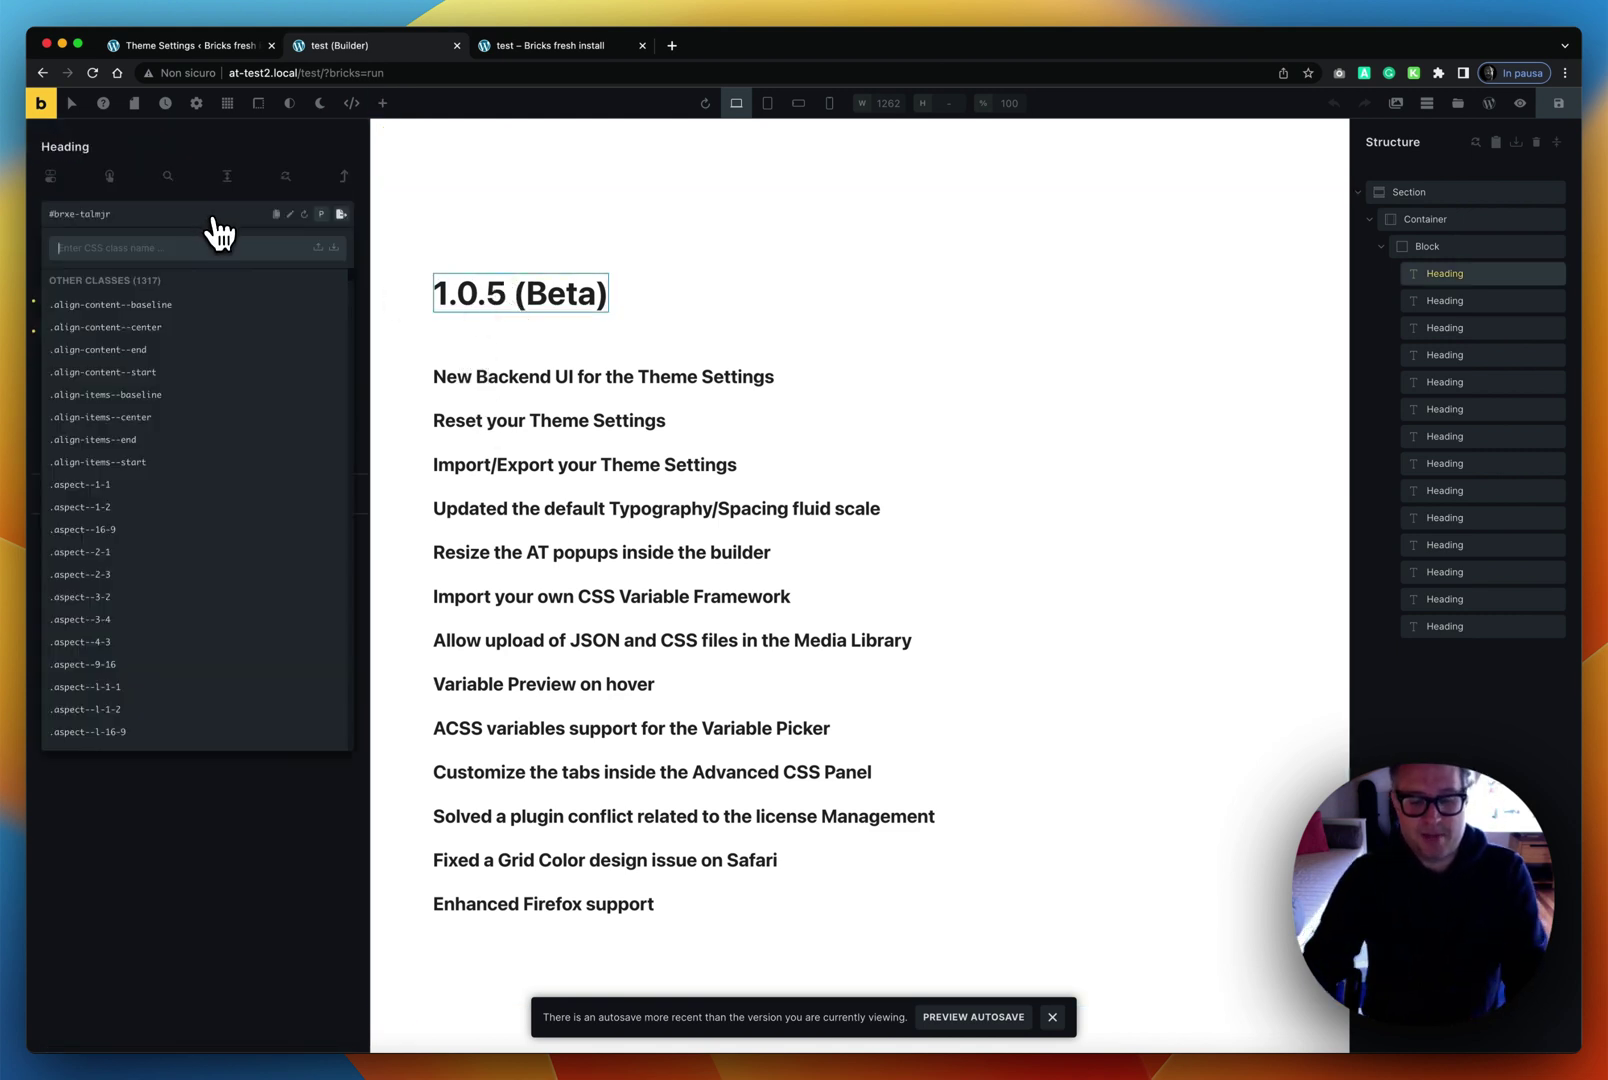
pyautogui.write('test')
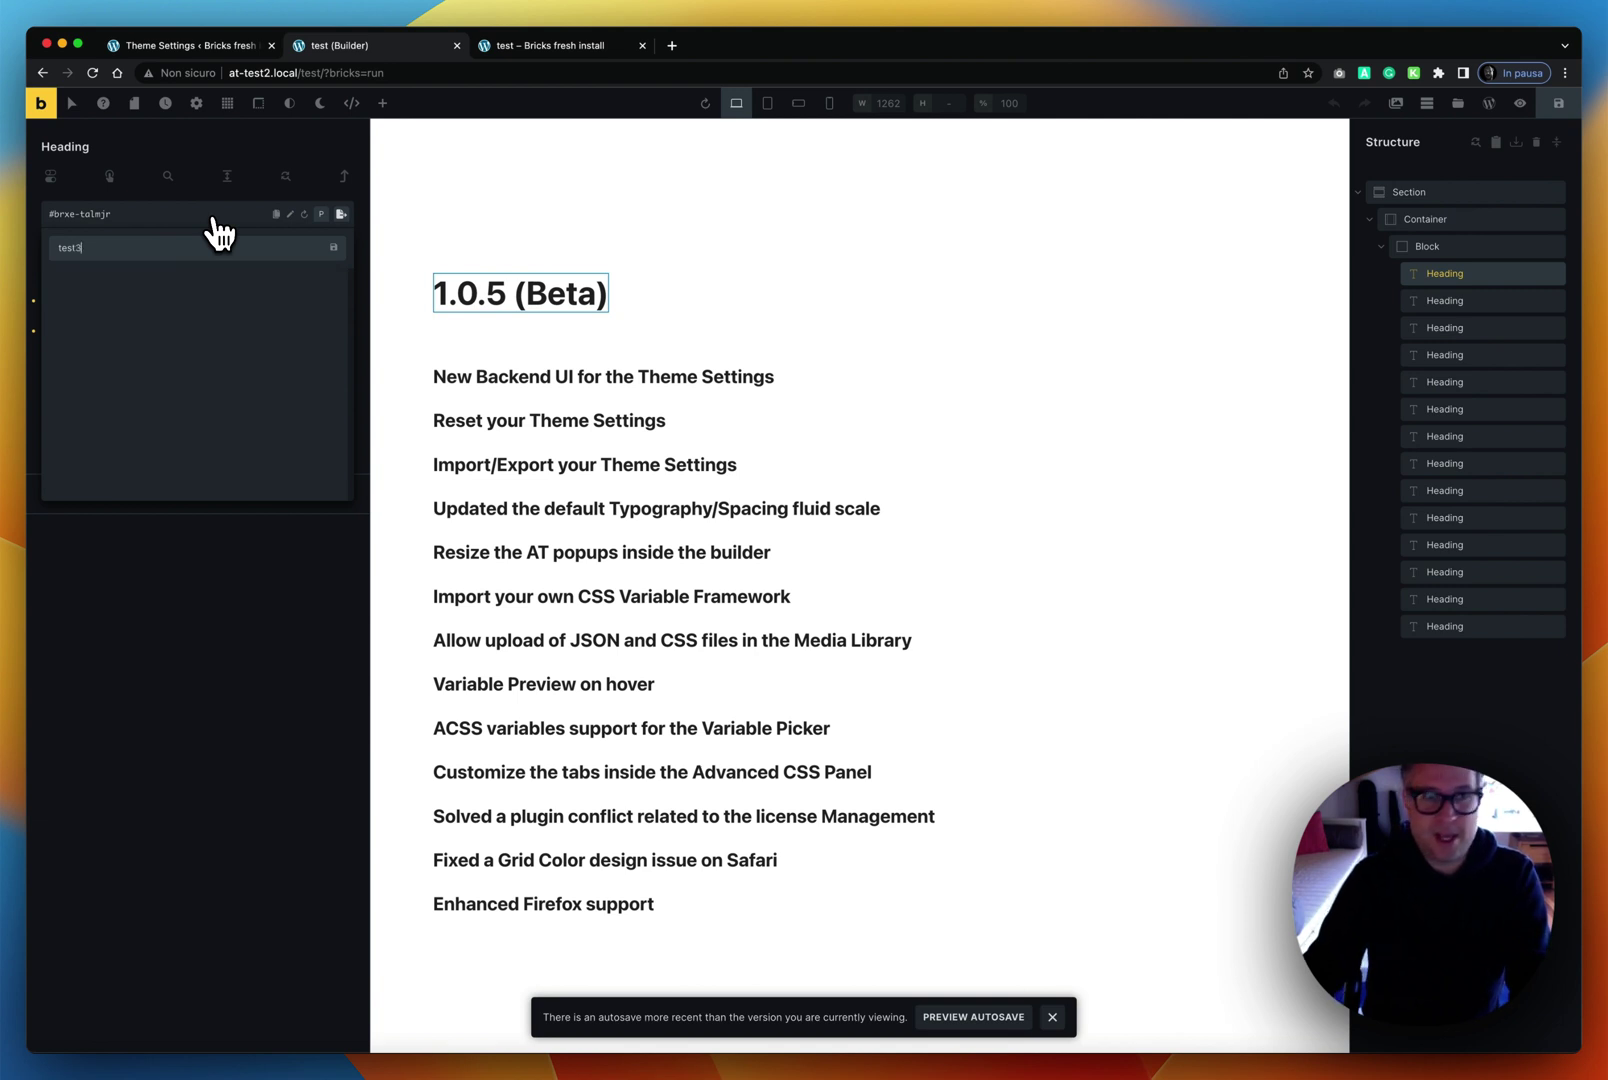
pyautogui.write('3')
pyautogui.press('Return')
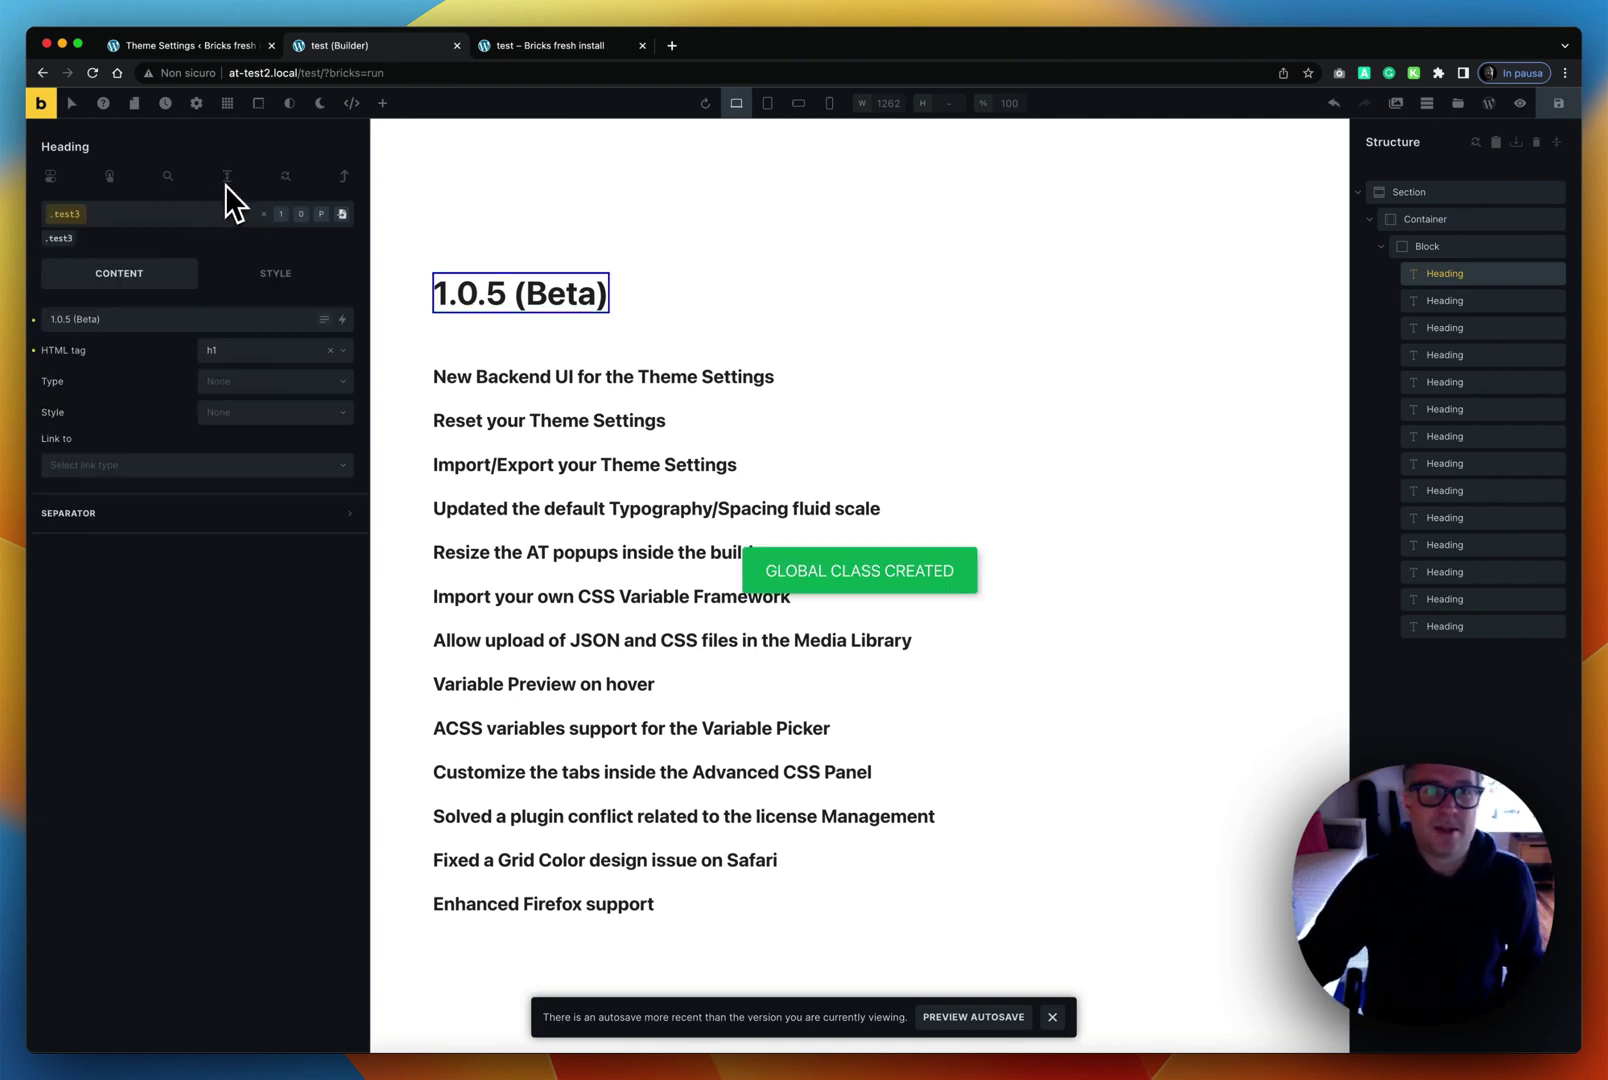
# Step: Add a .test3 rule with color: red to the Page CSS in Advanced CSS, and close the panel
pyautogui.click(351, 103)
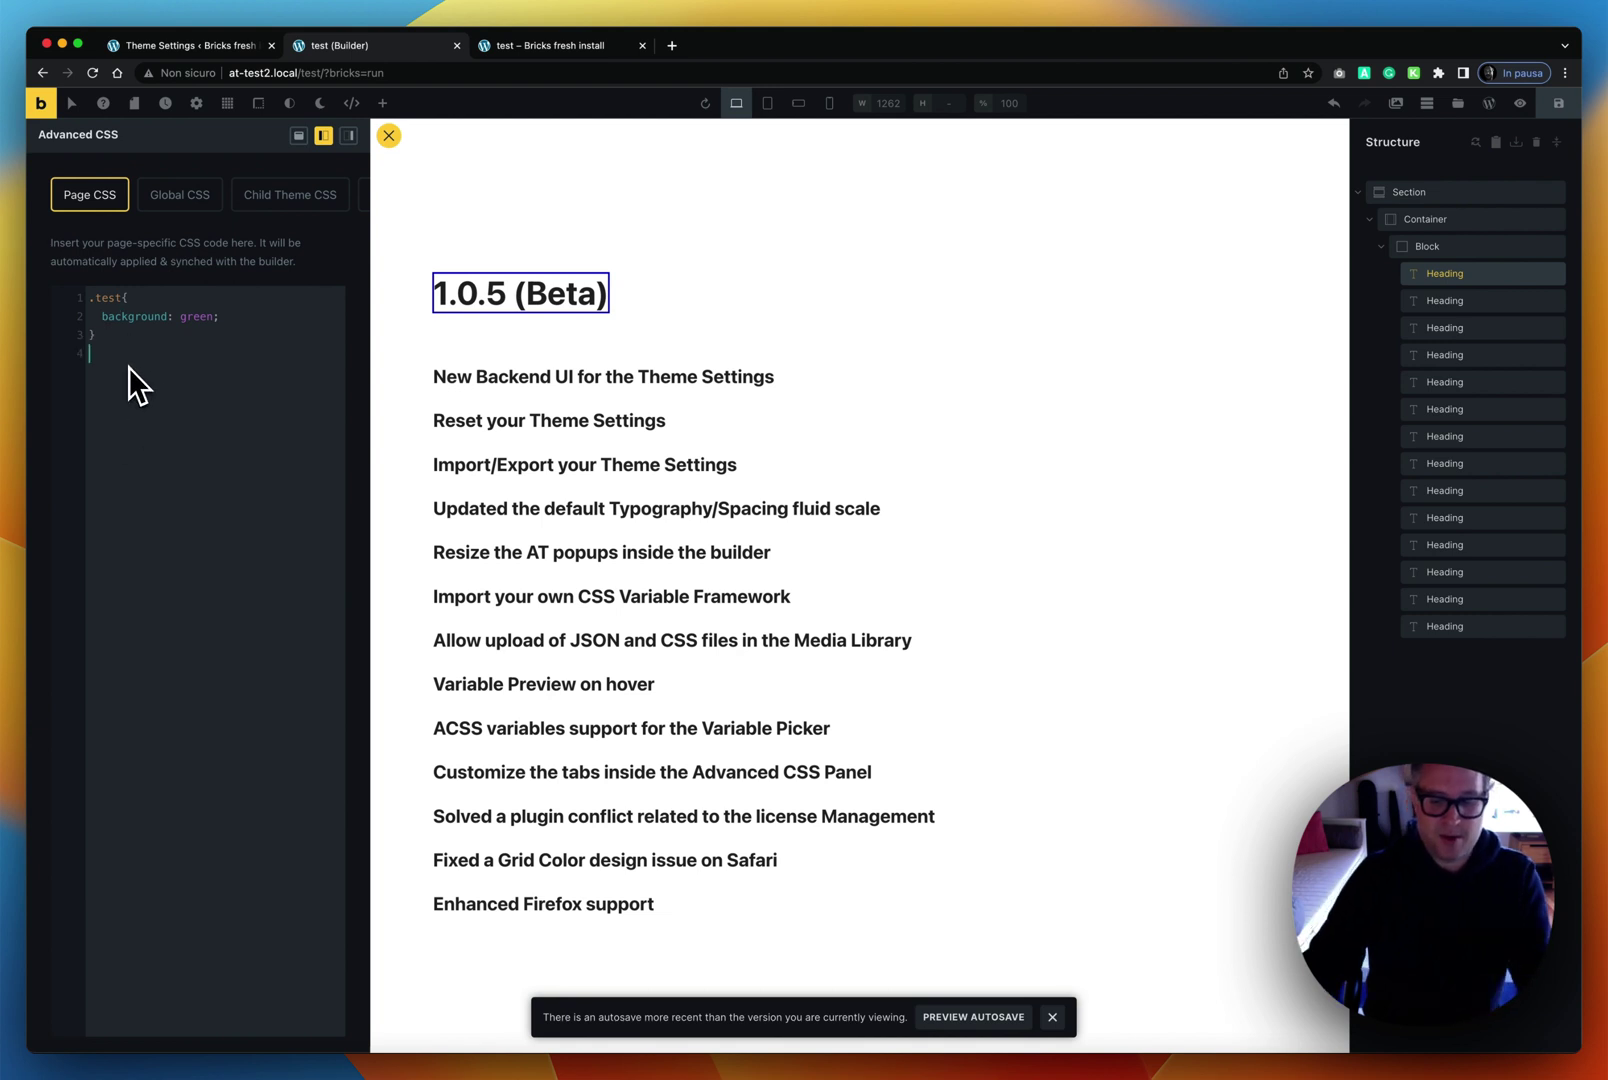
pyautogui.write('.test')
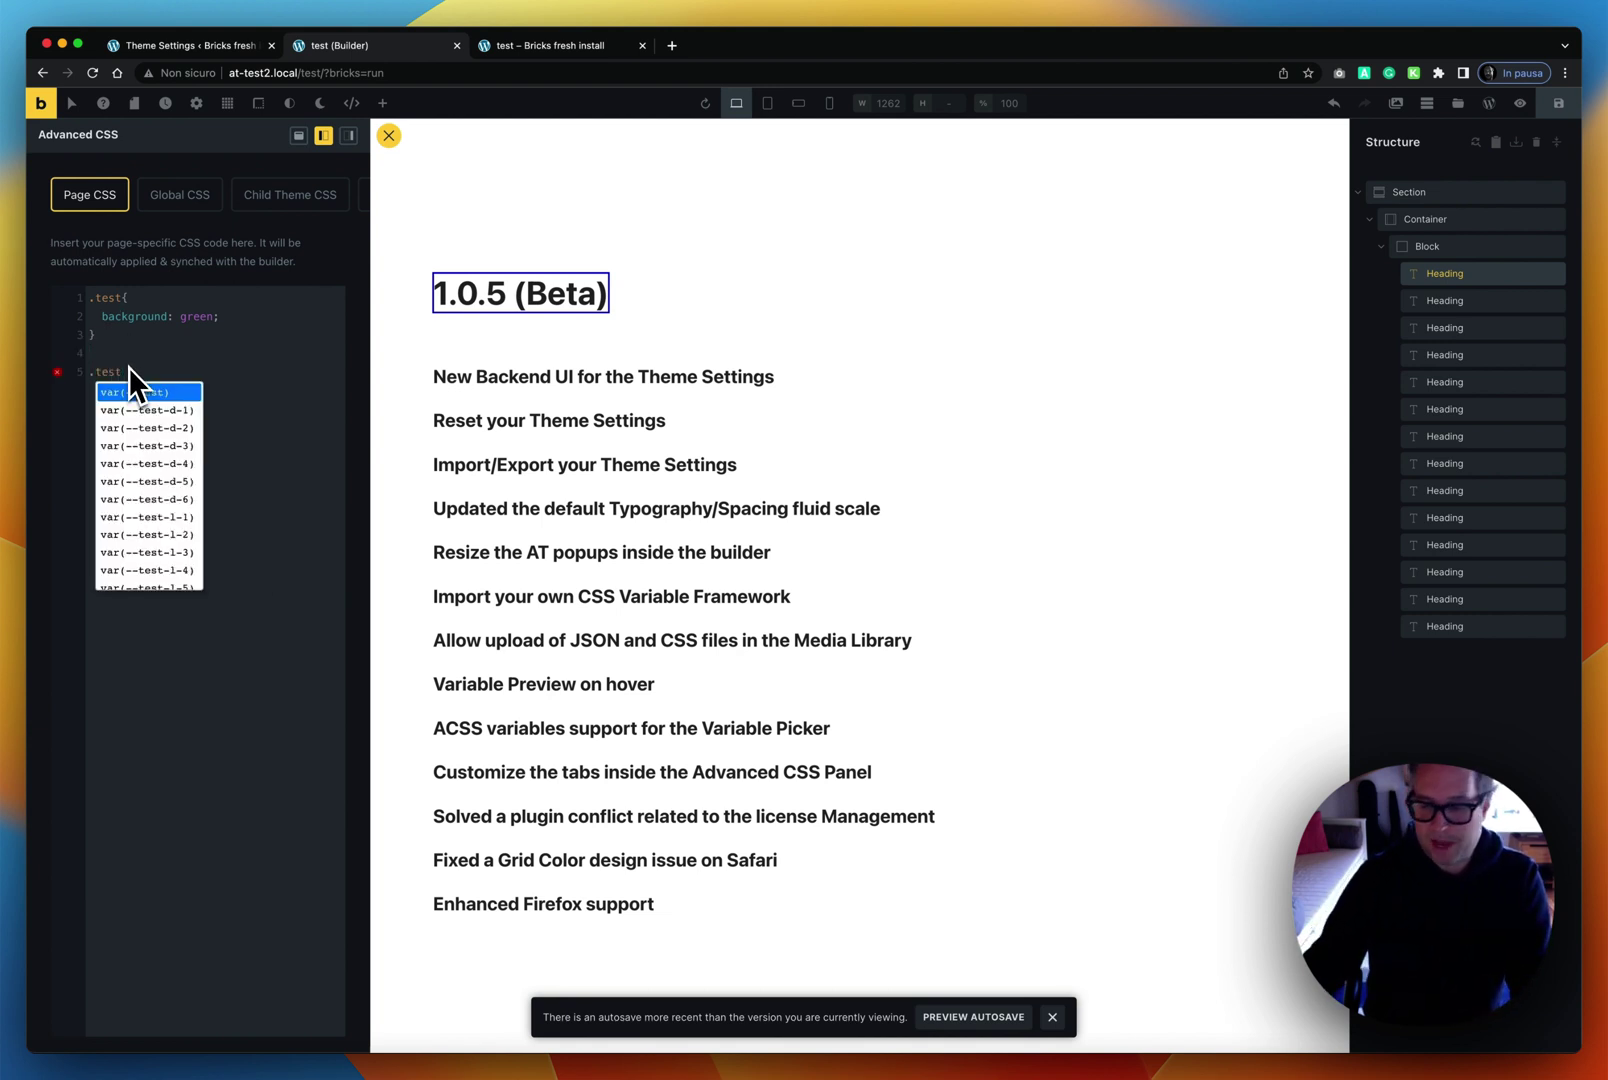
pyautogui.write('3{')
pyautogui.press('Return')
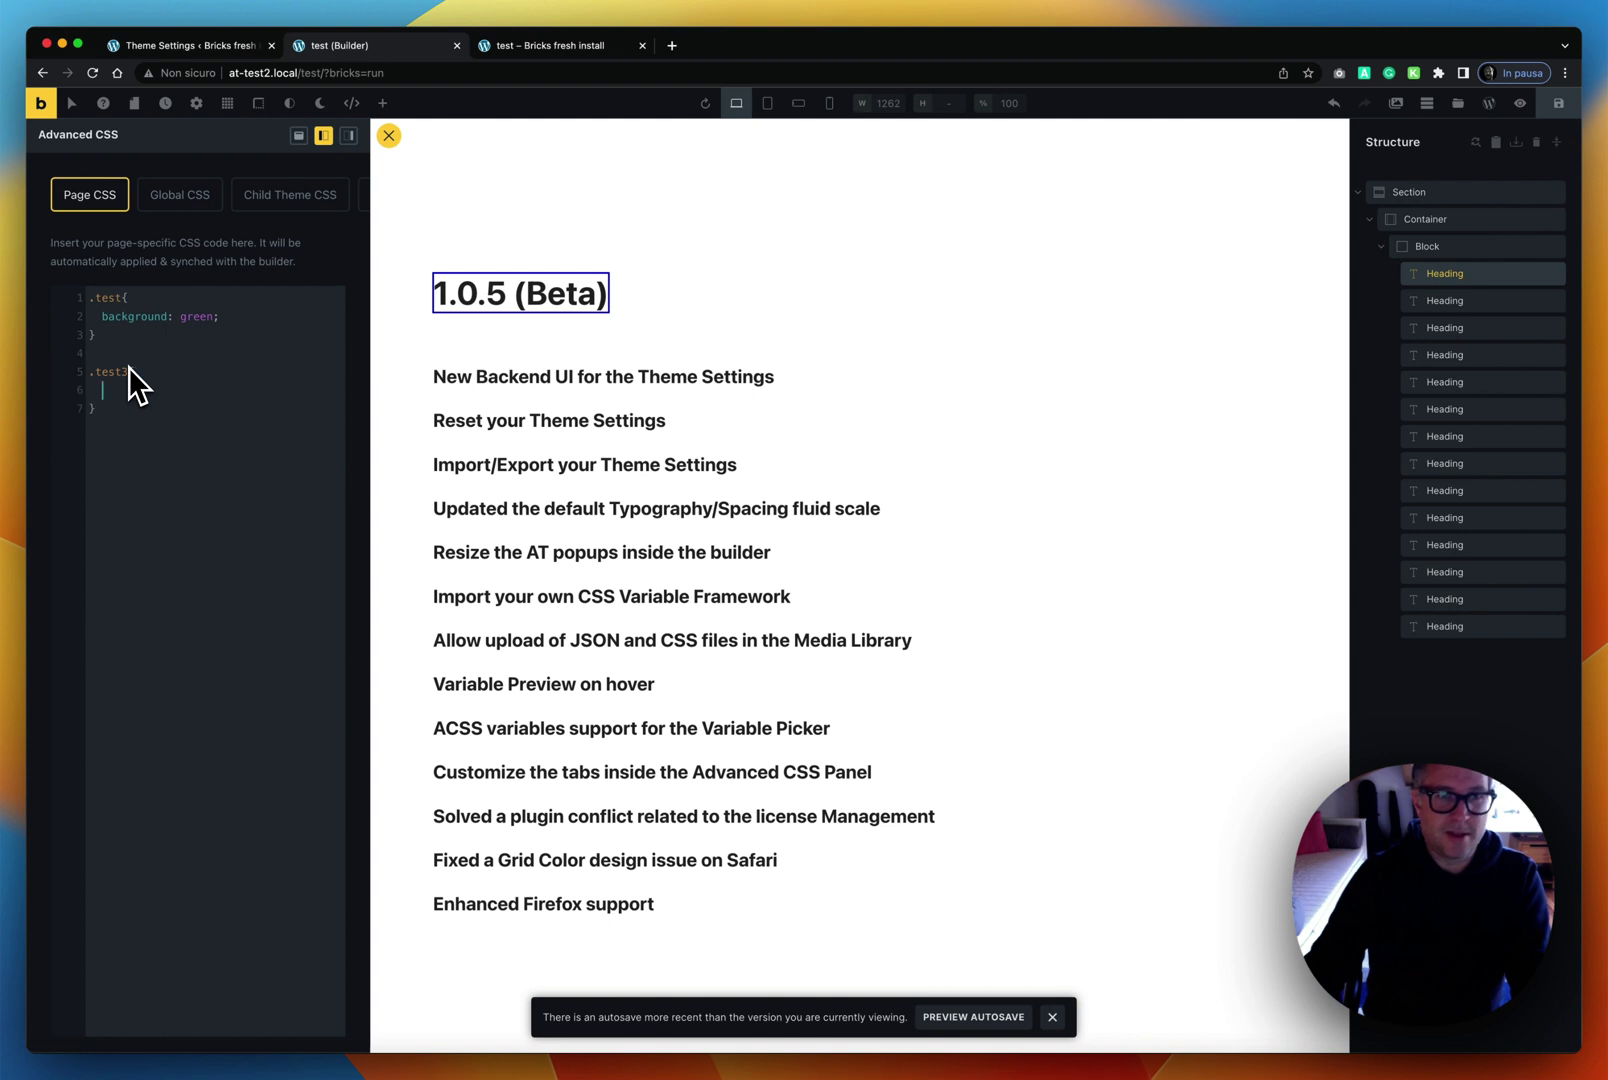
pyautogui.write('colo')
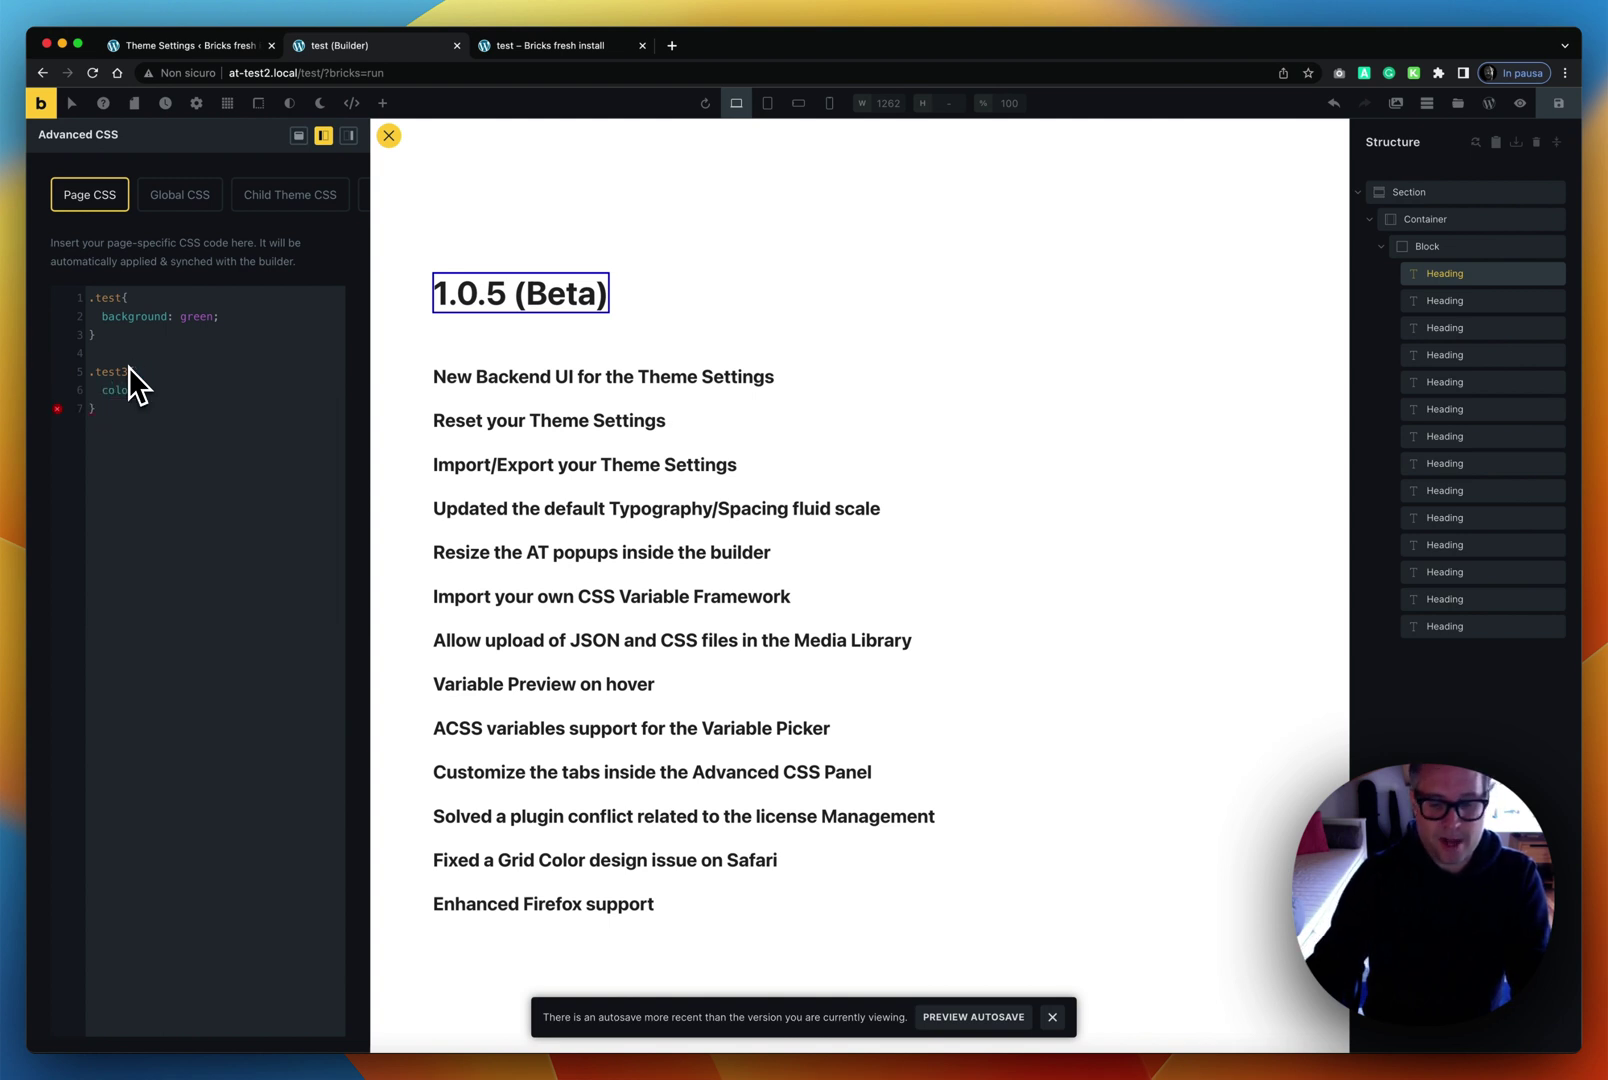
pyautogui.write('r: red;')
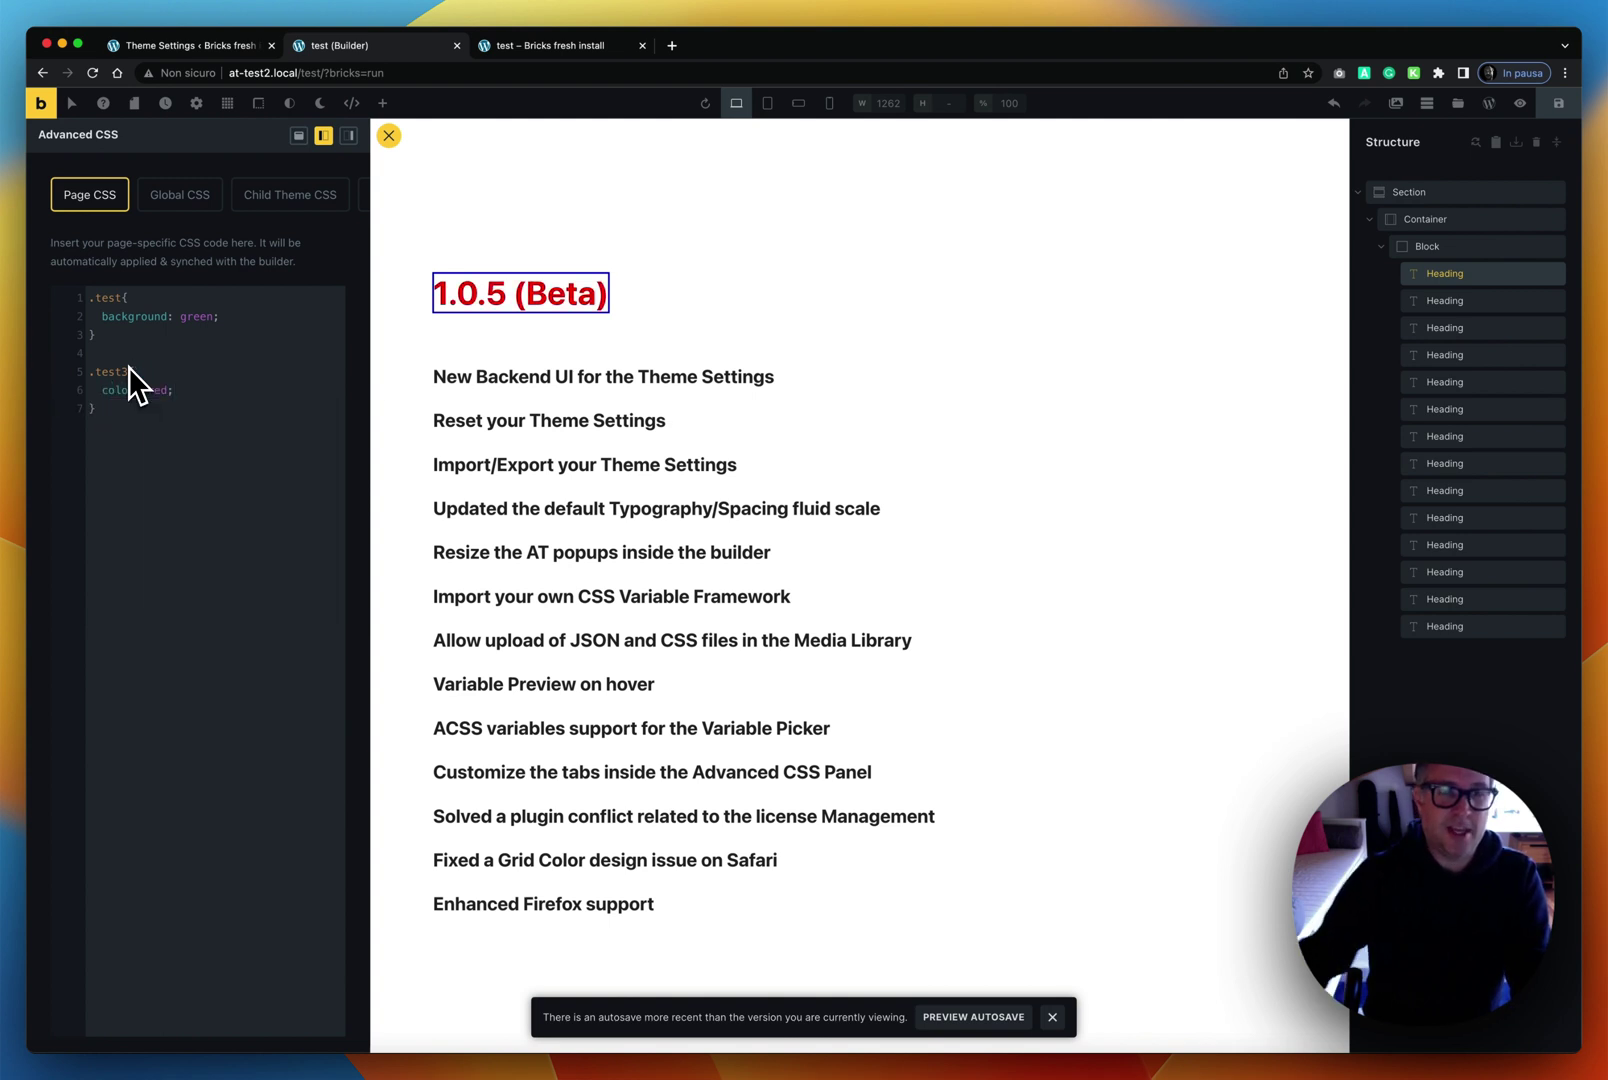
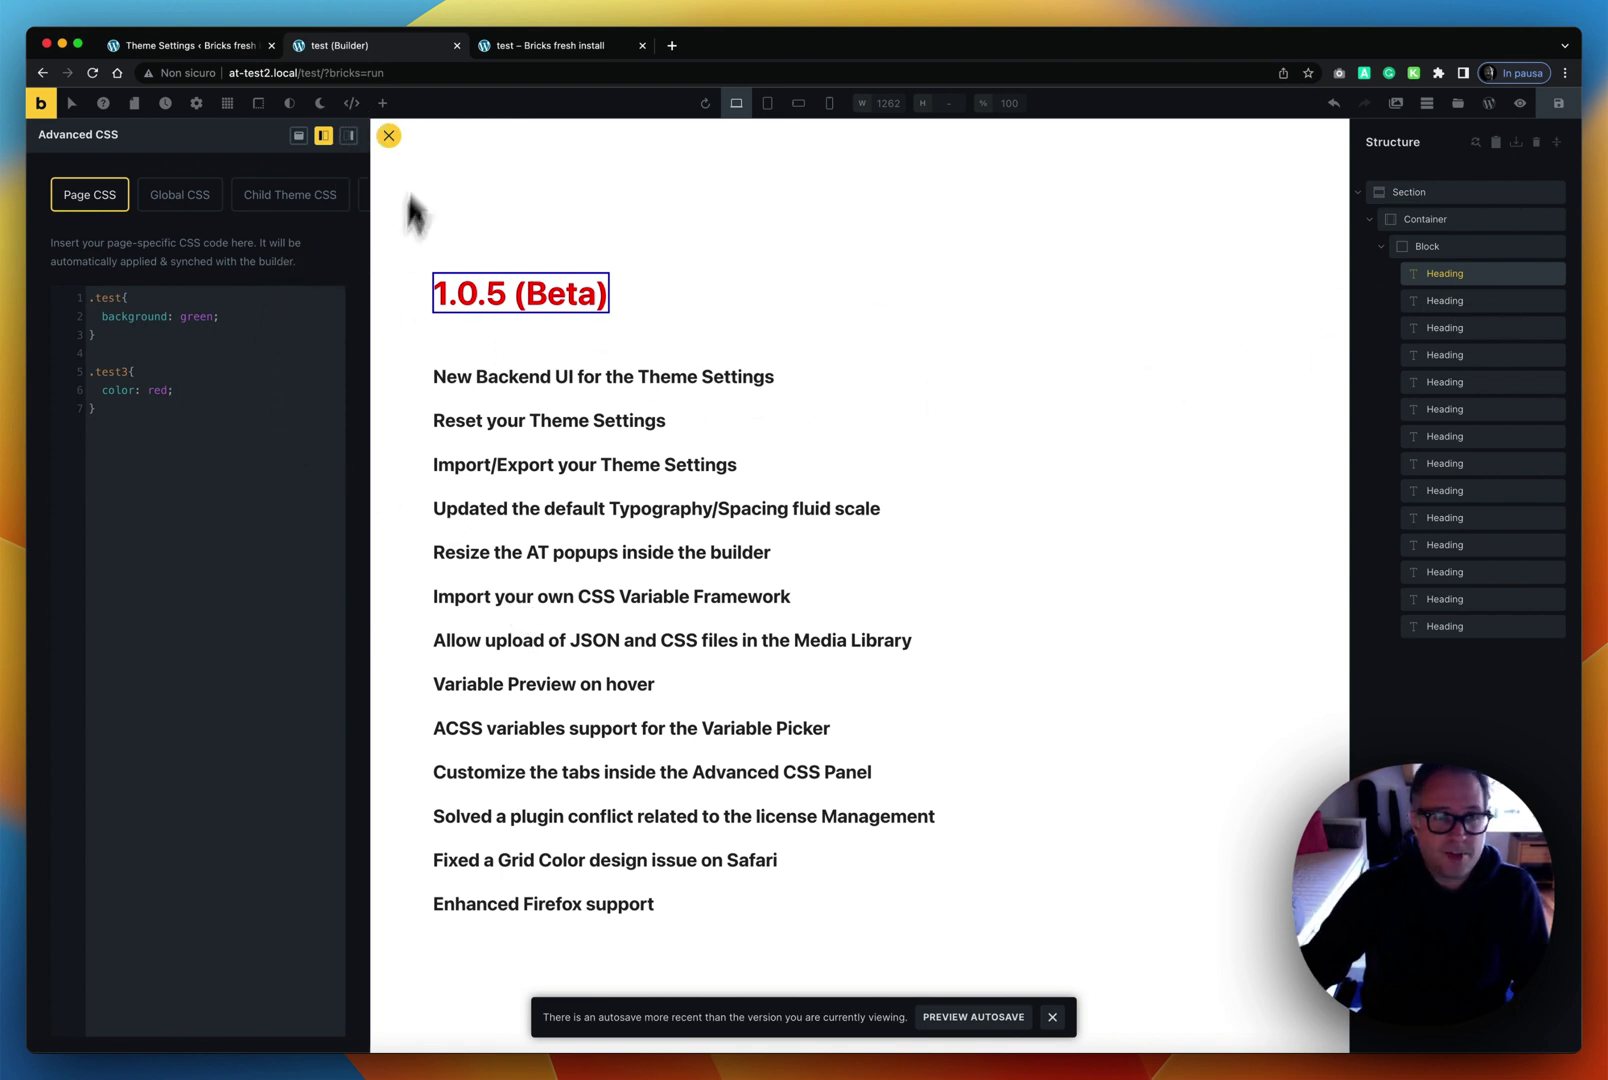
pyautogui.click(386, 136)
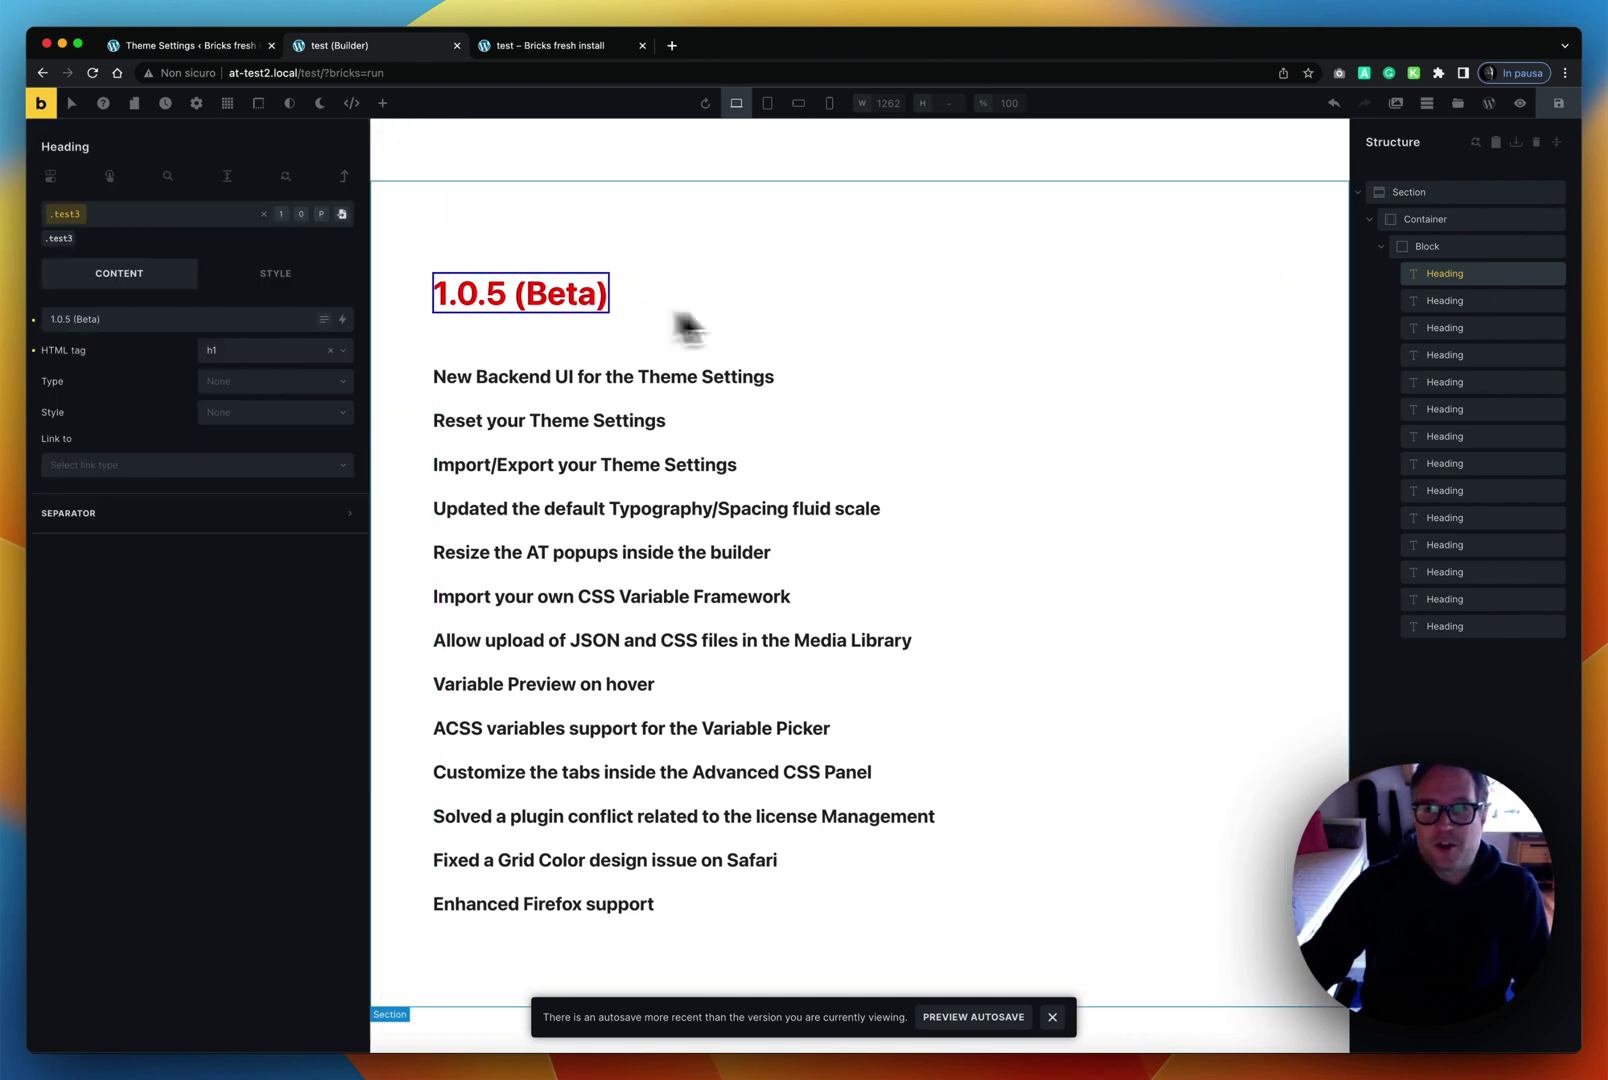
# Step: Open the CSS variable picker for the right margin of the "Reset your Theme Settings" heading
pyautogui.click(1499, 336)
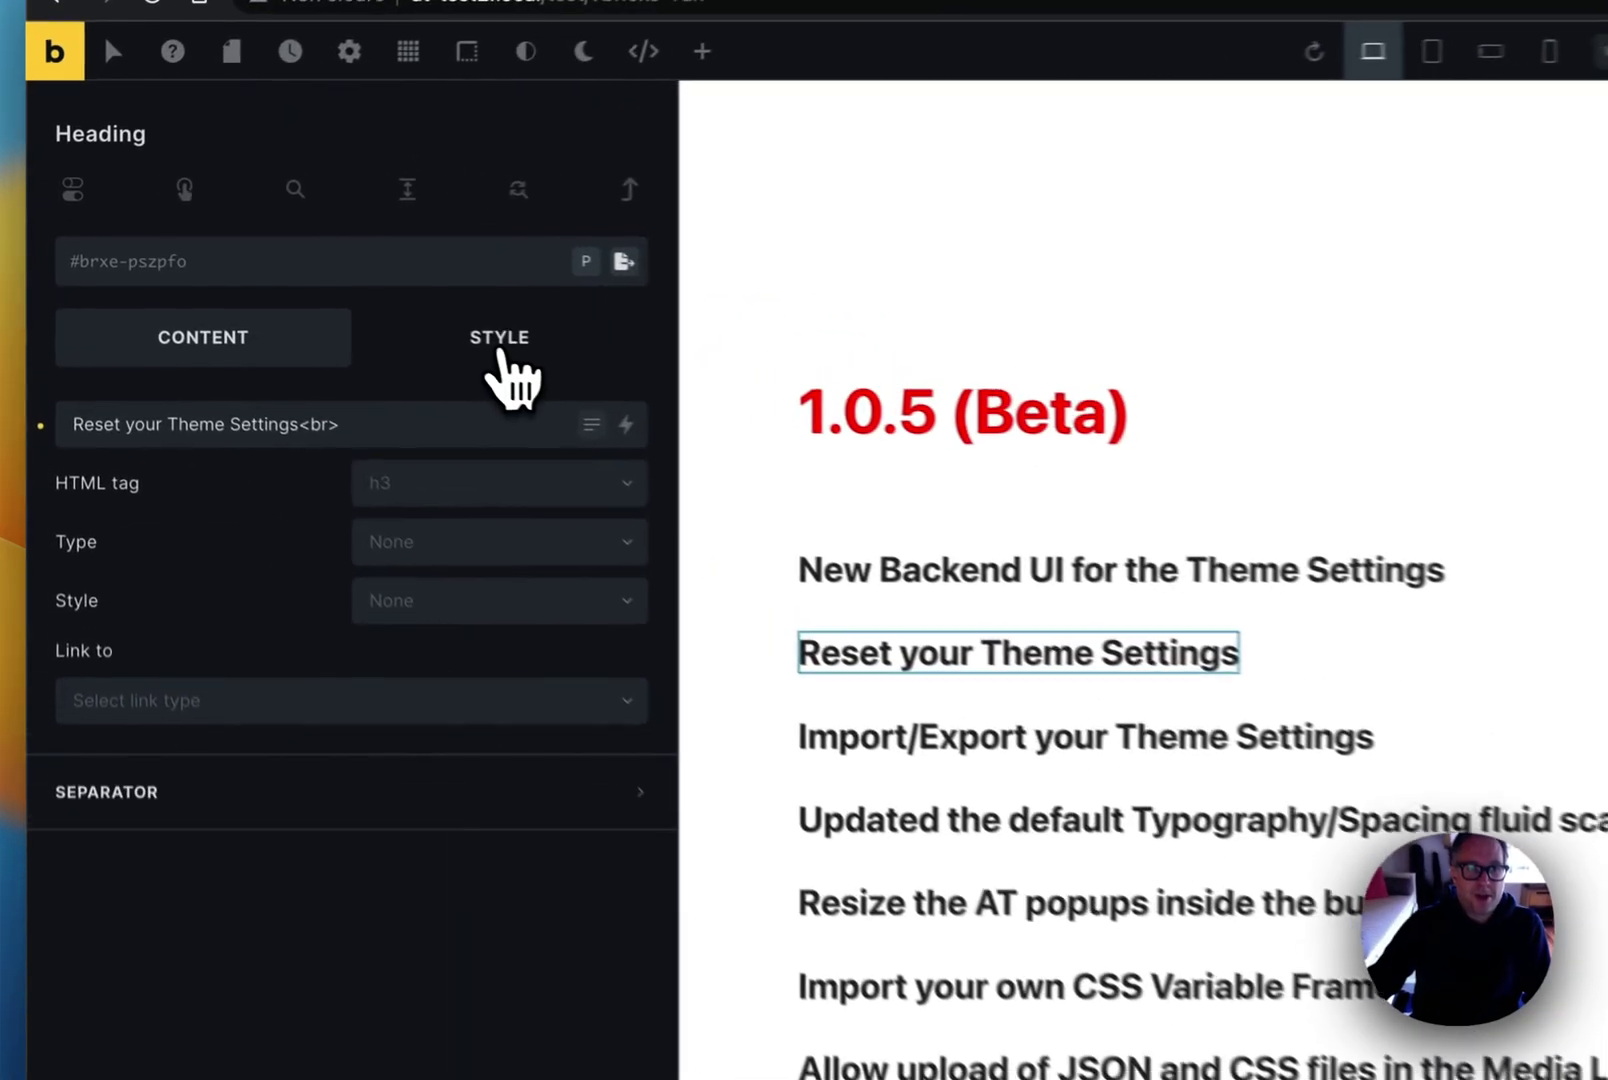
pyautogui.click(500, 352)
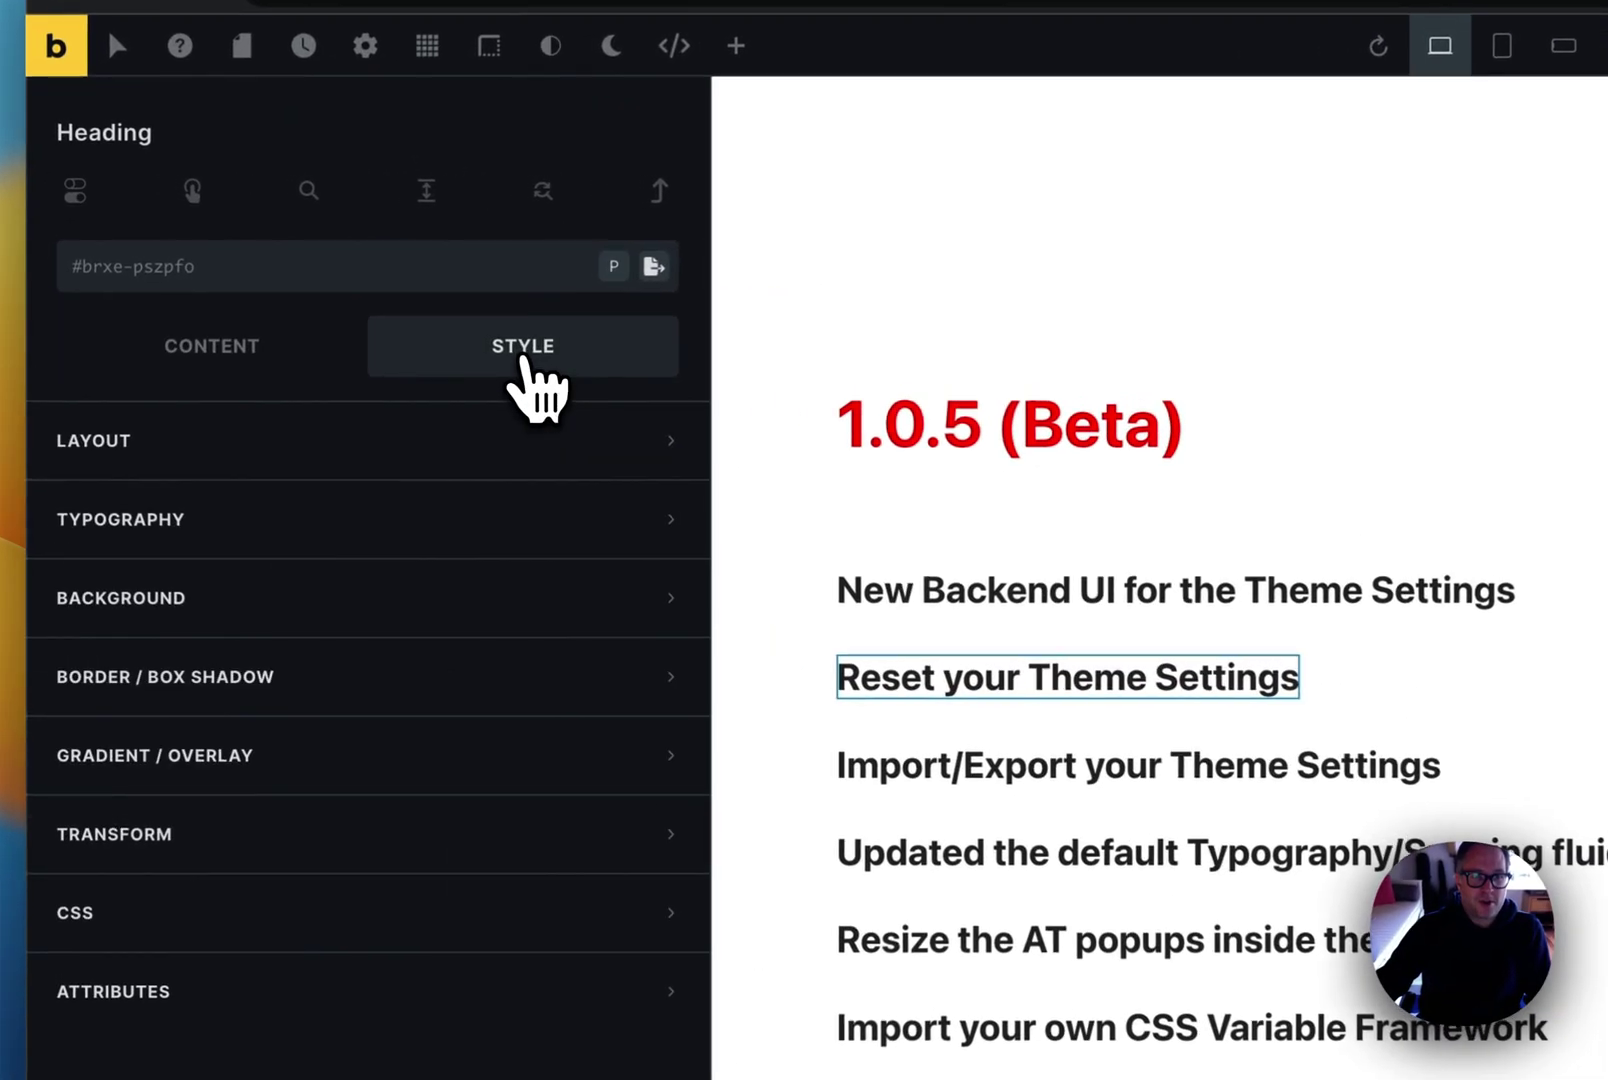
pyautogui.click(495, 442)
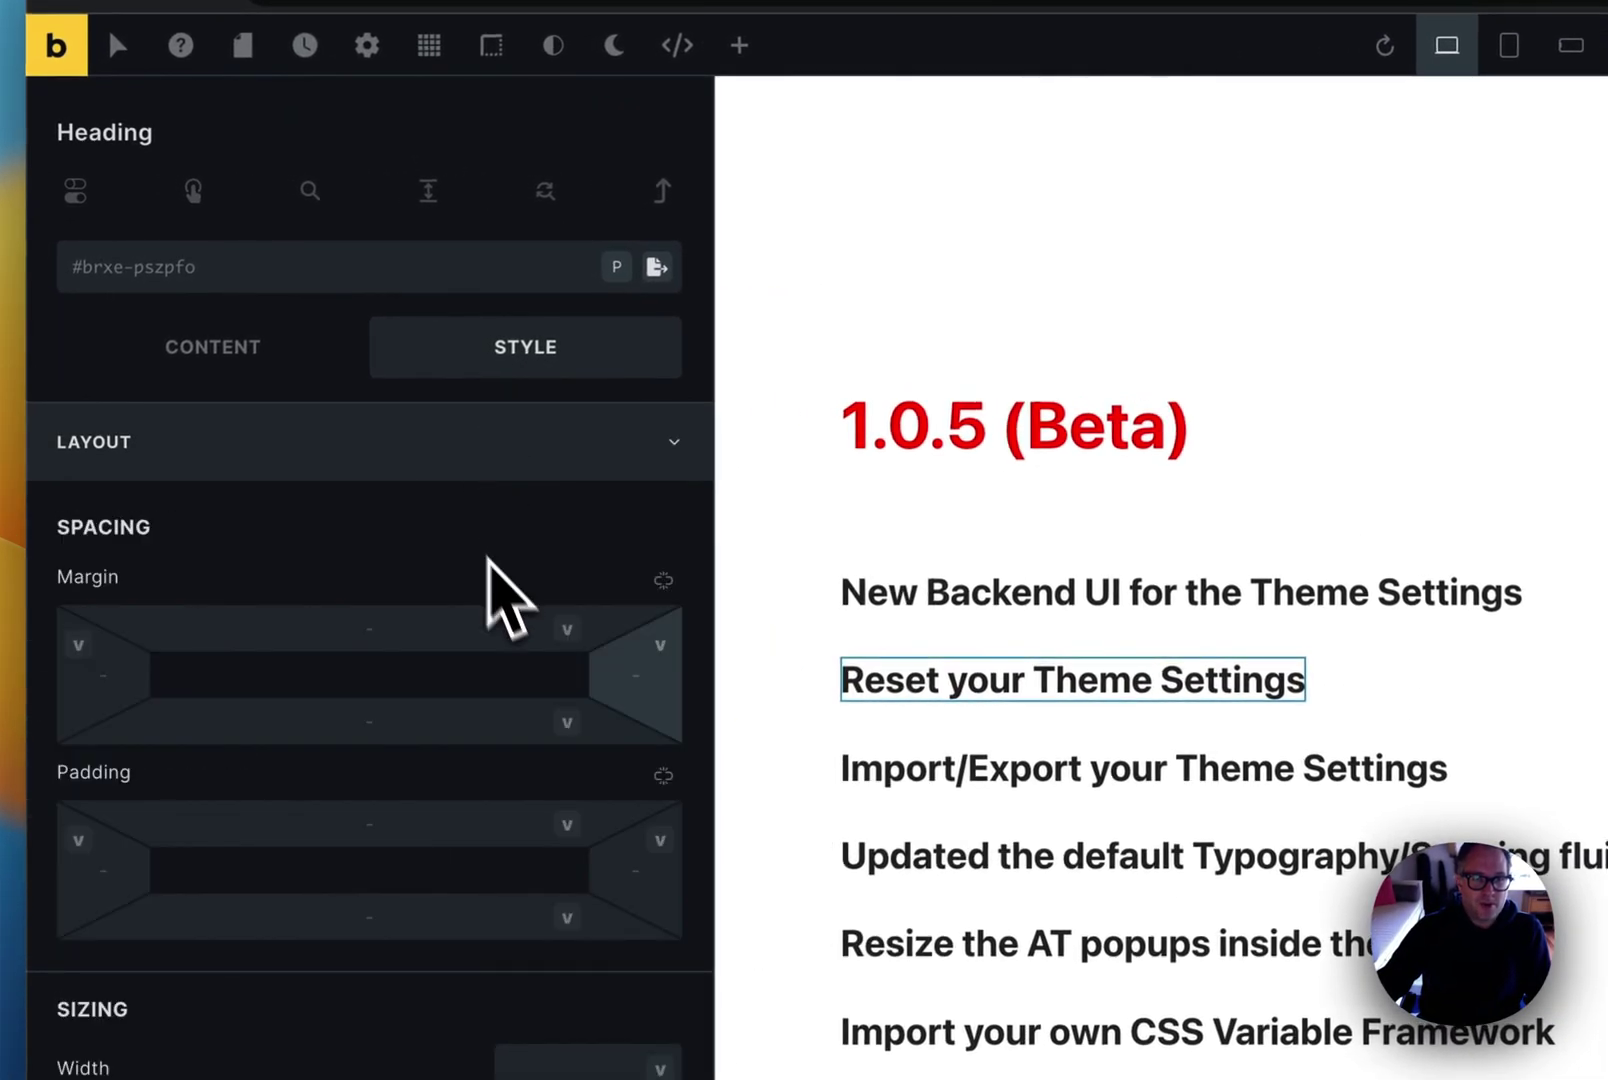
pyautogui.click(662, 650)
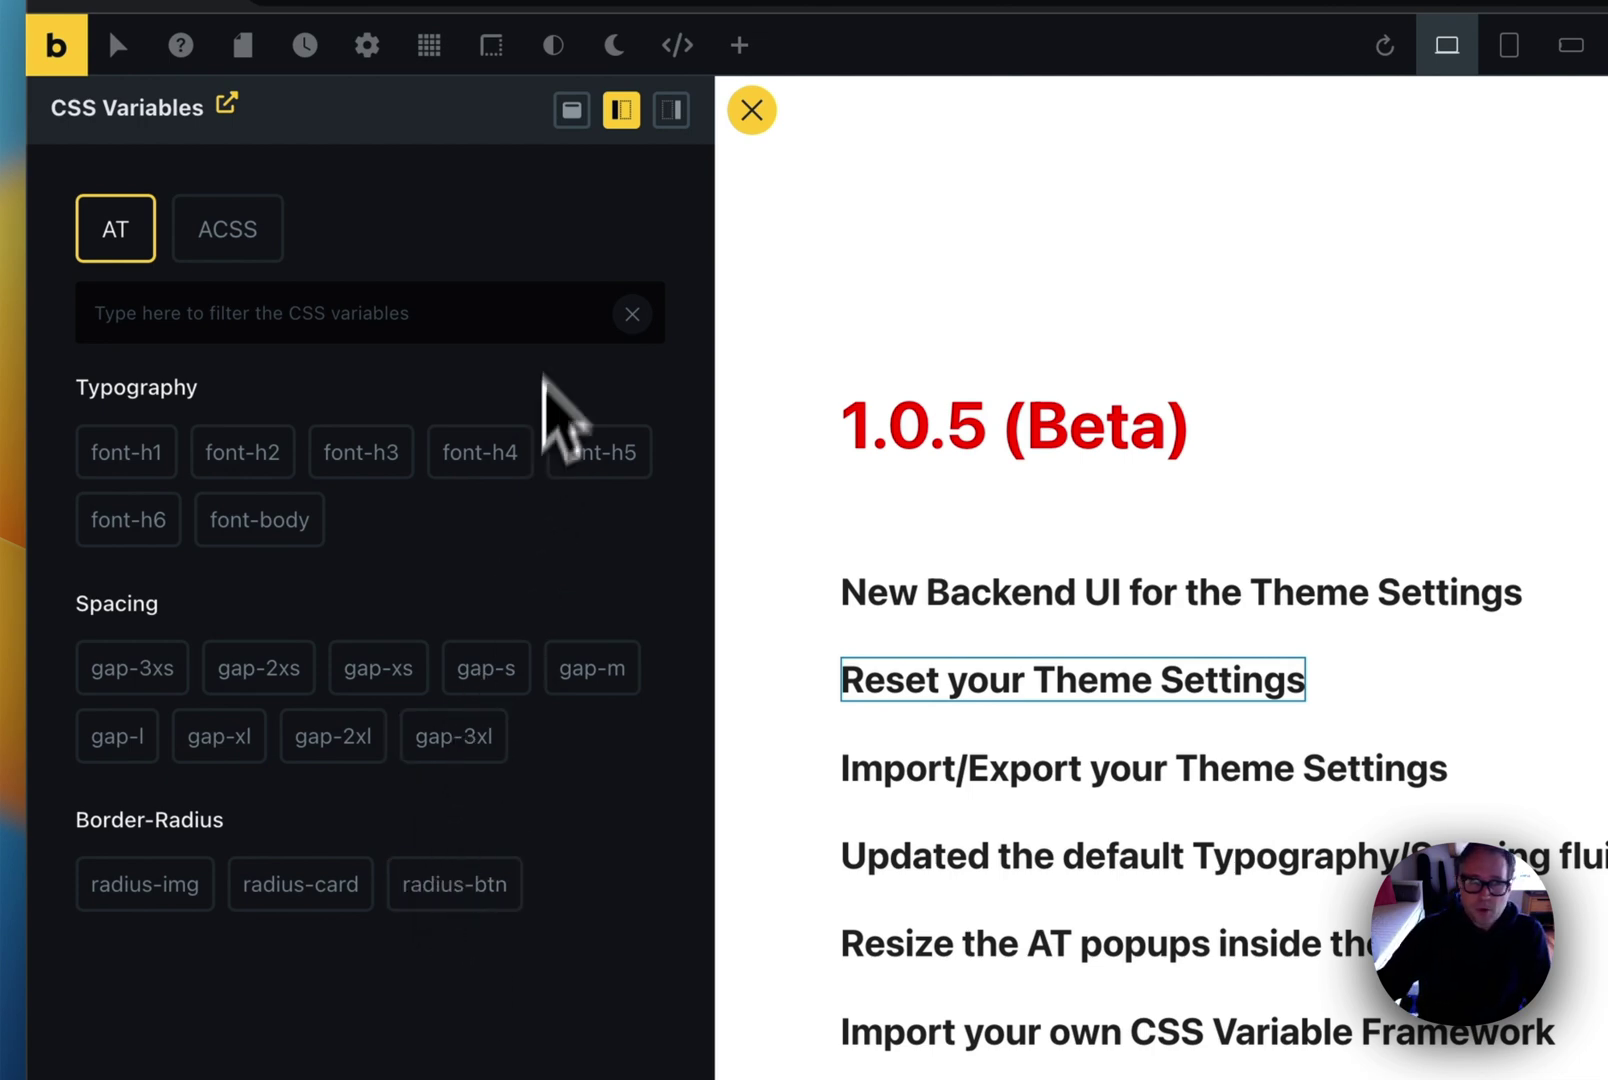
# Step: Try the CSS Variables panel in its large and default popup sizes, and dock it back as the left sidebar
pyautogui.click(572, 110)
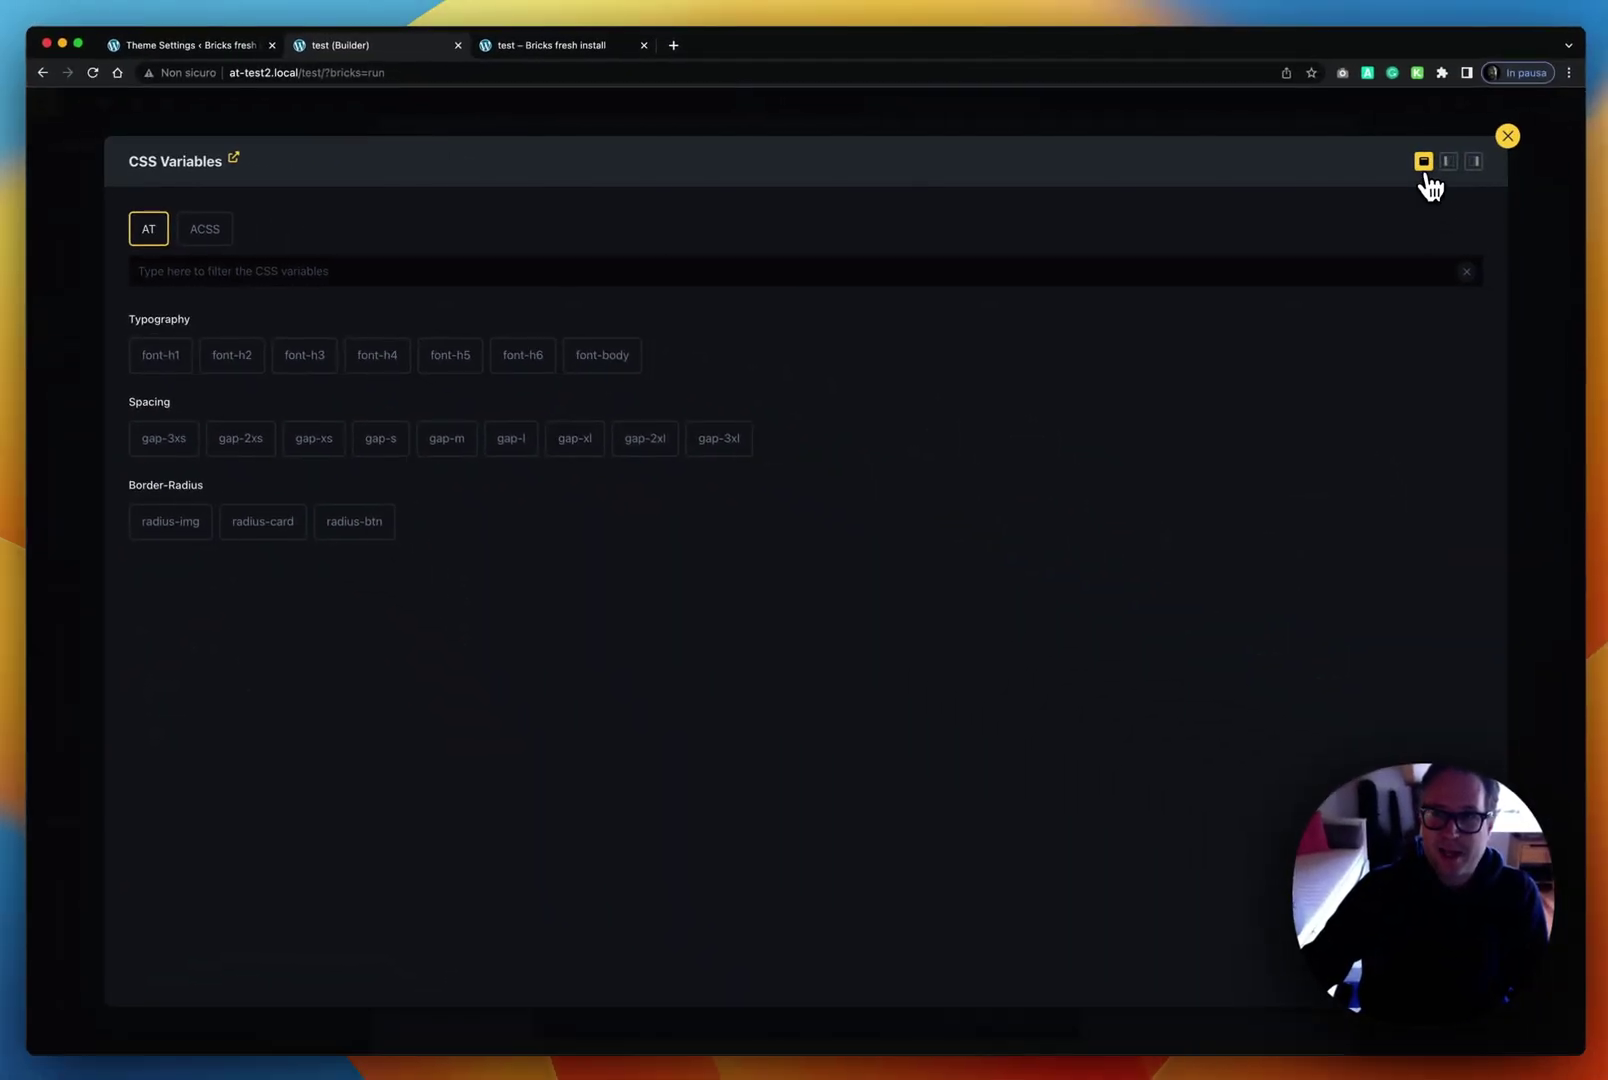
pyautogui.click(1420, 168)
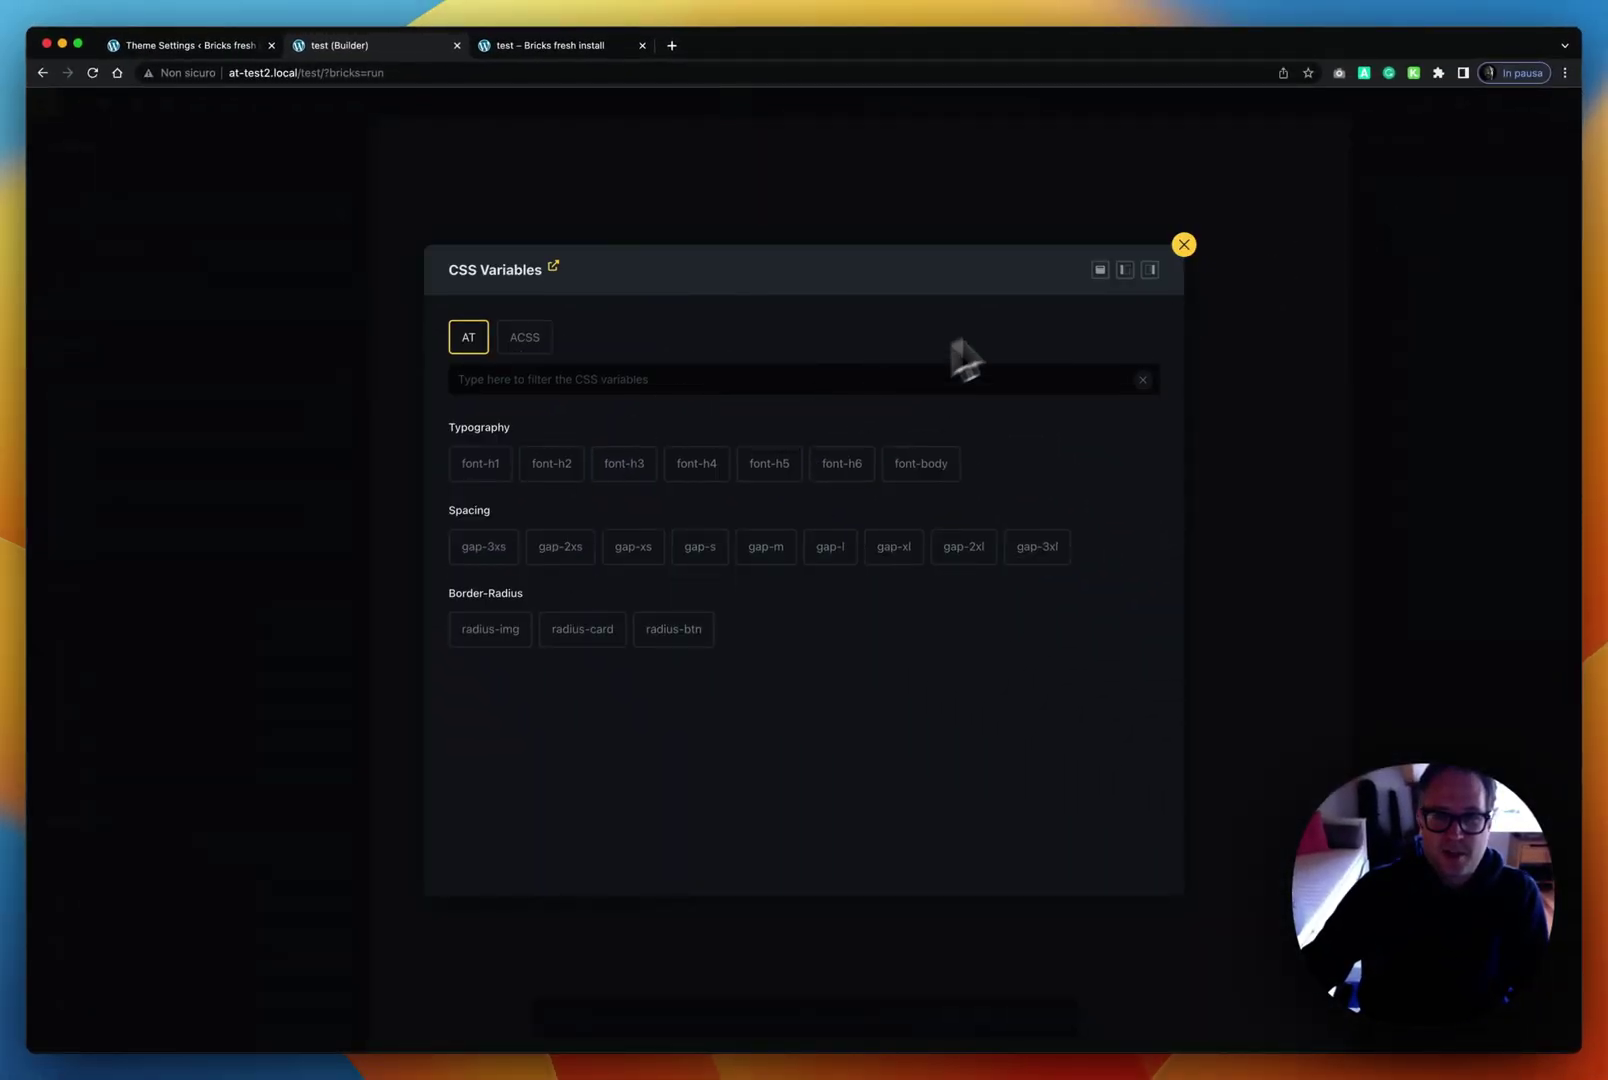
pyautogui.click(1125, 269)
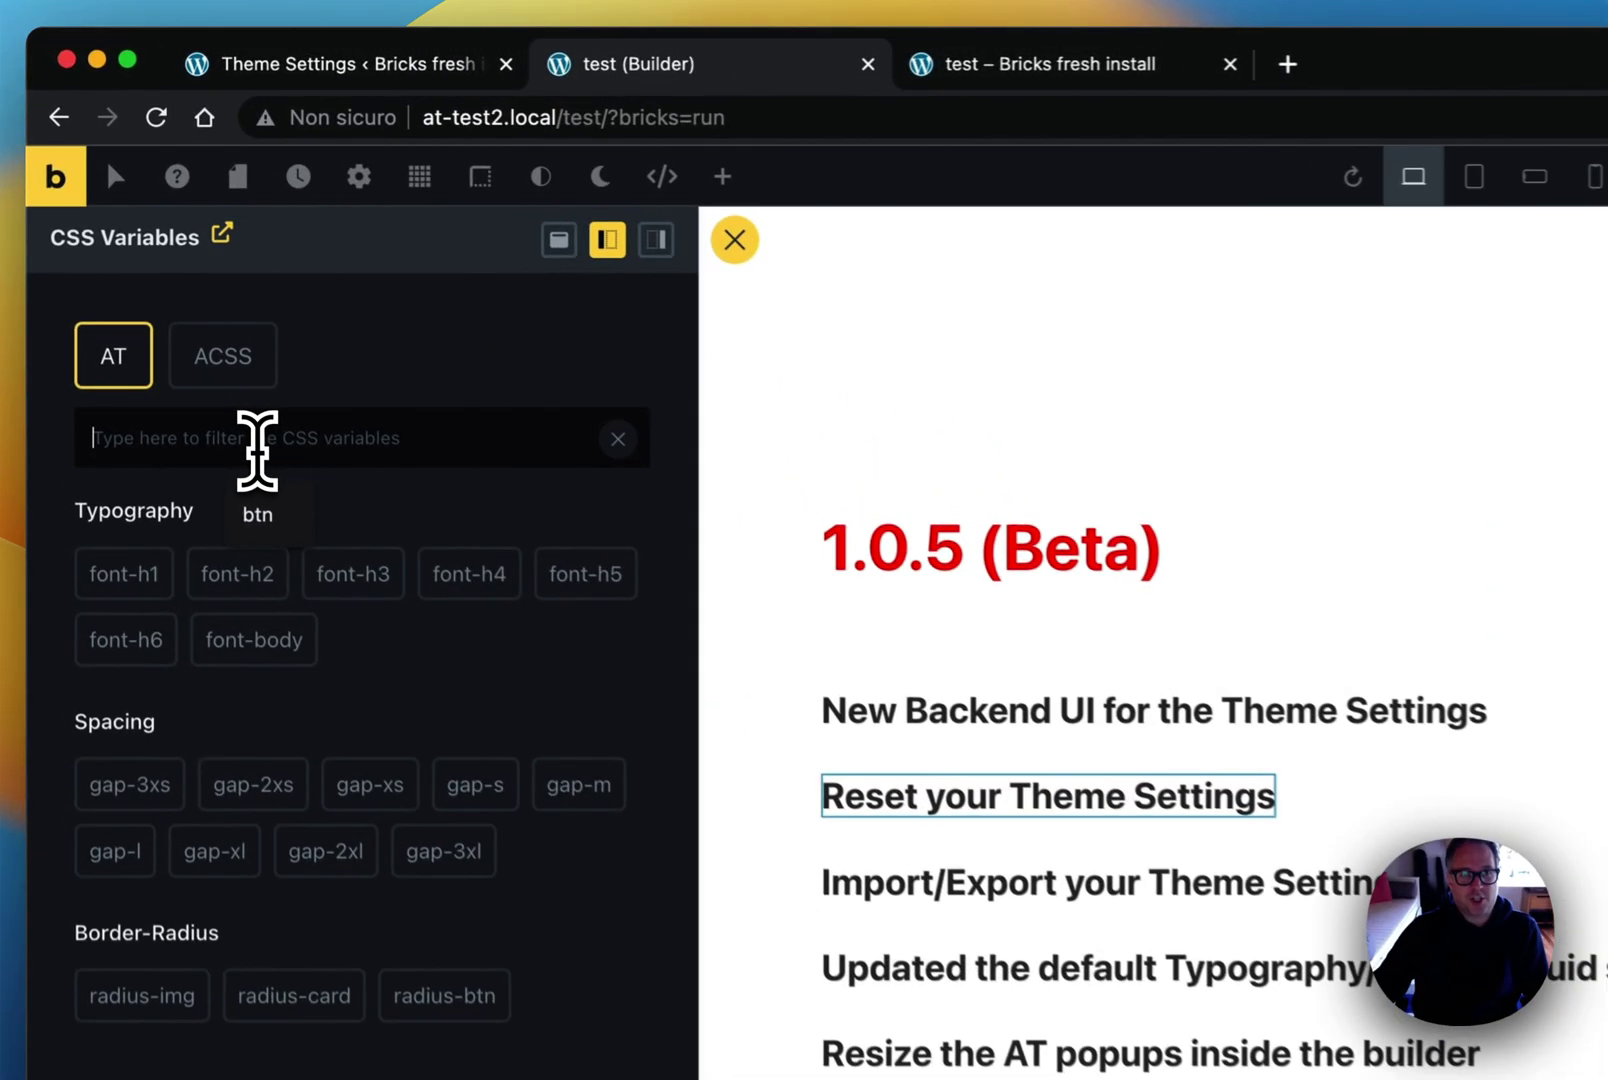
# Step: Filter the AT variables by "h4" and clear the filter
pyautogui.click(263, 455)
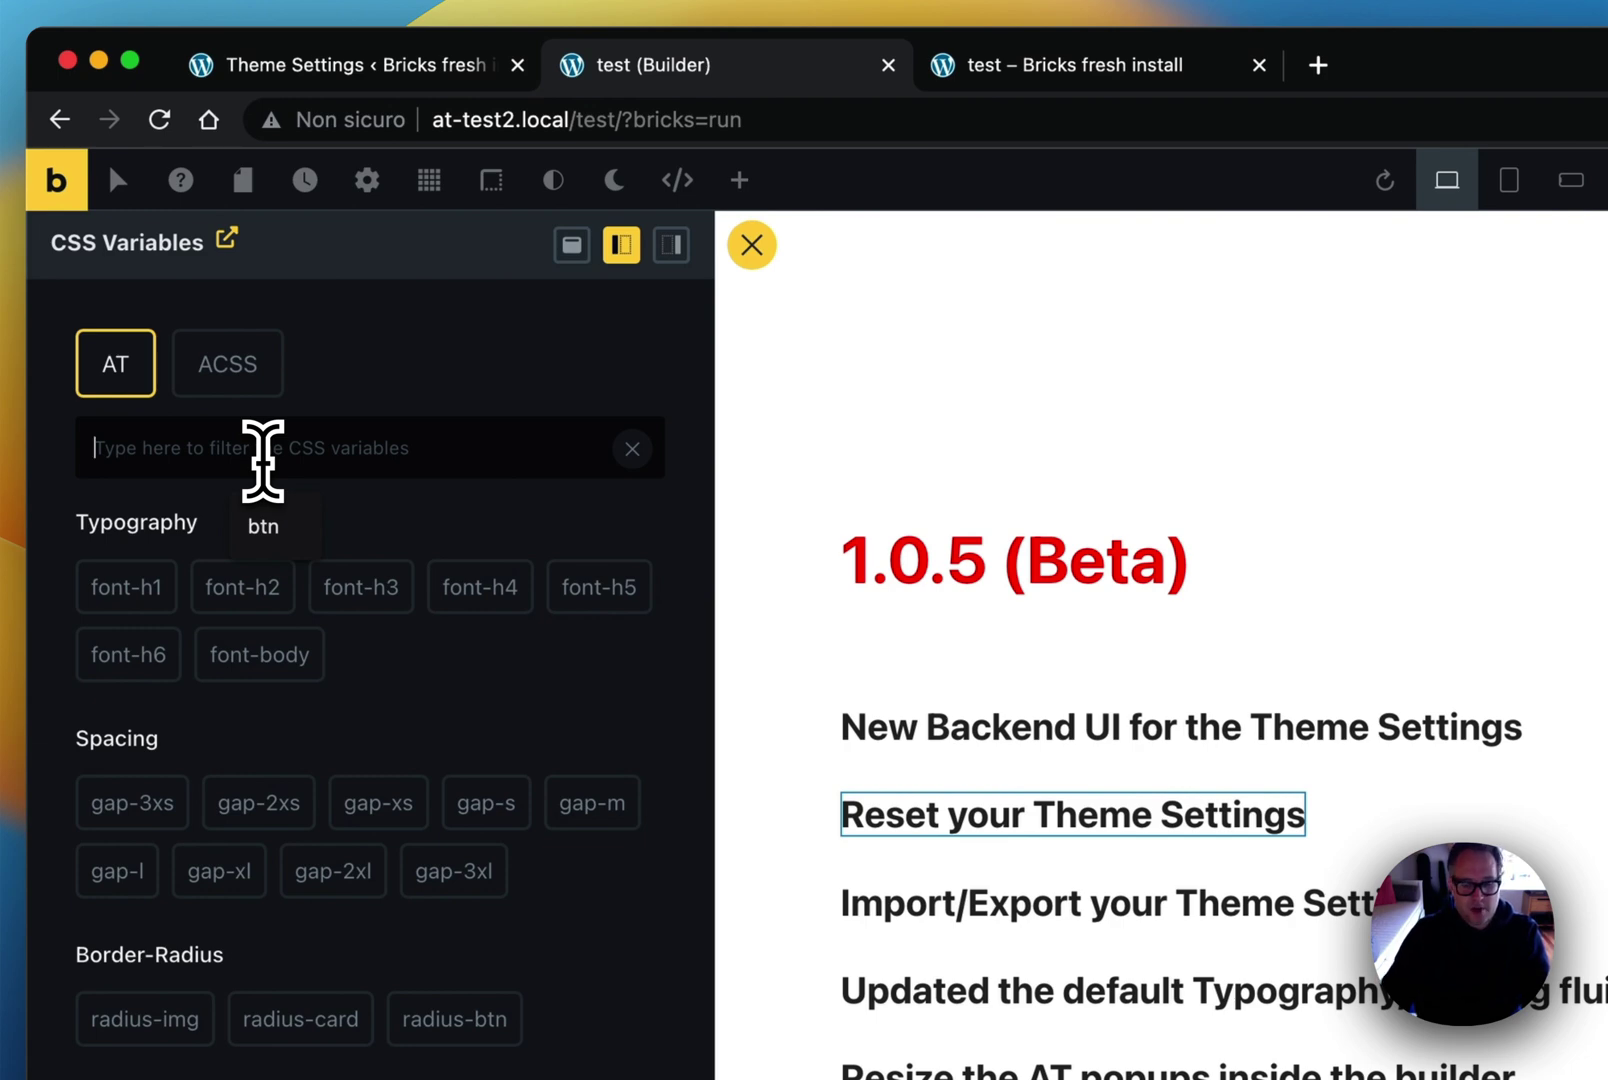
pyautogui.write('h4')
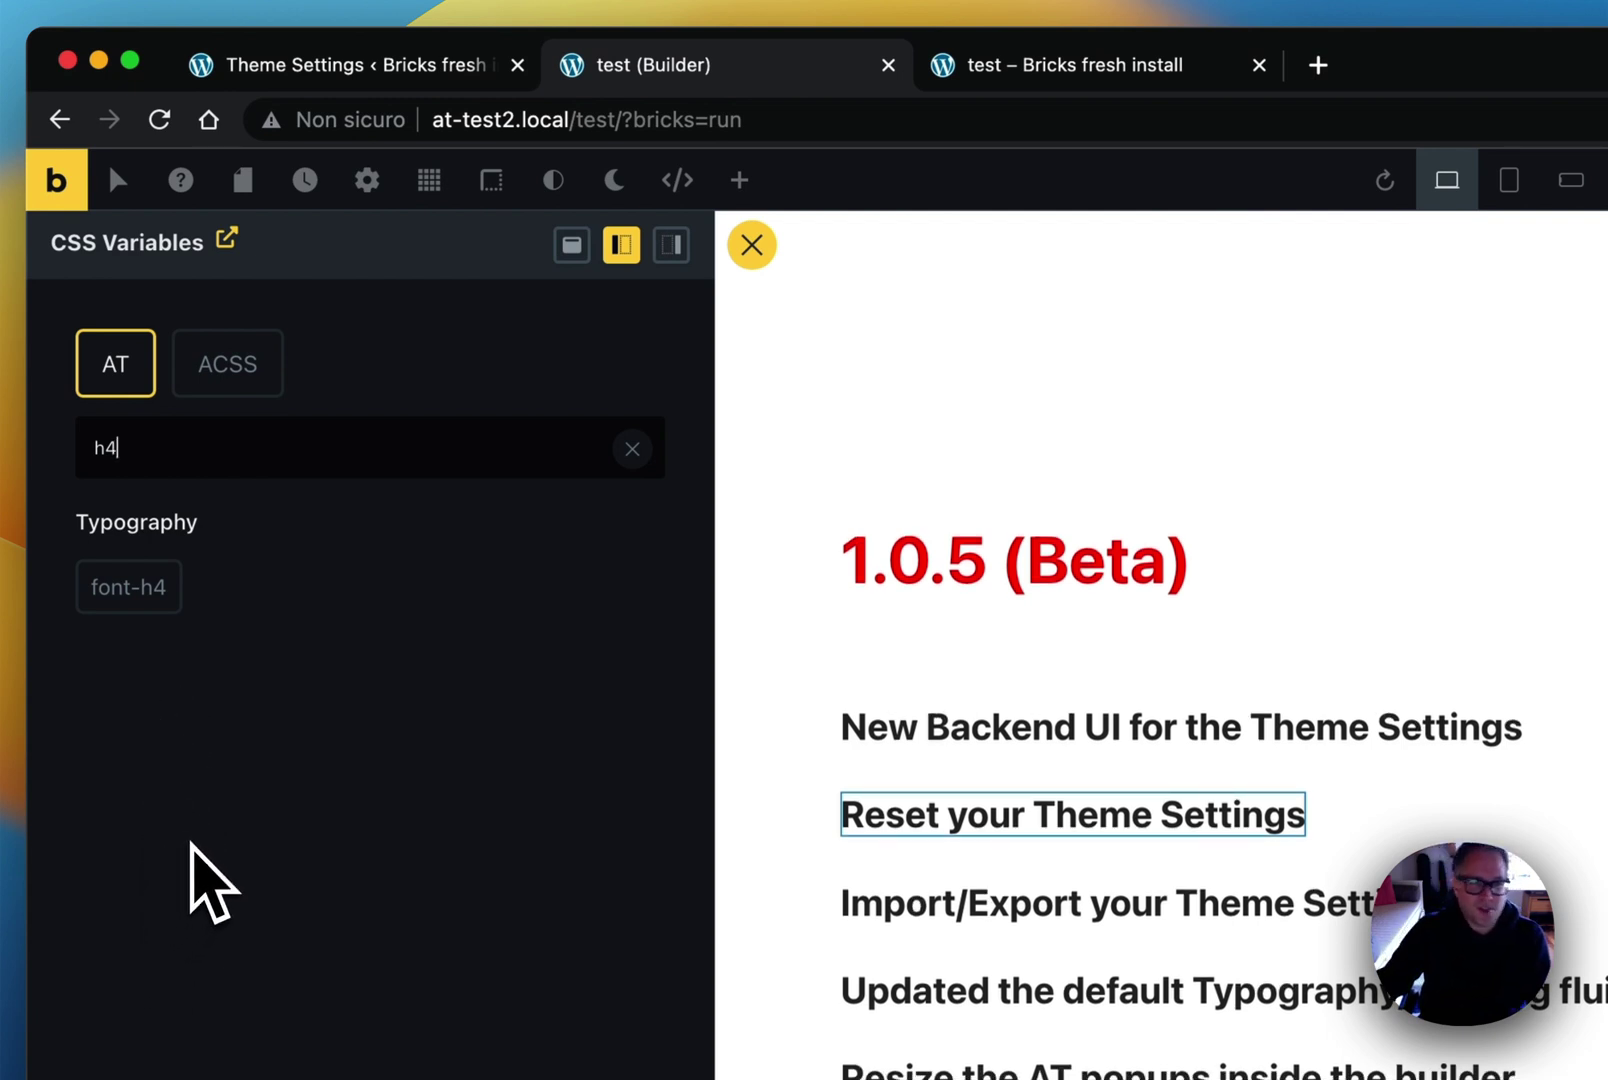
pyautogui.press('BackSpace')
pyautogui.press('BackSpace')
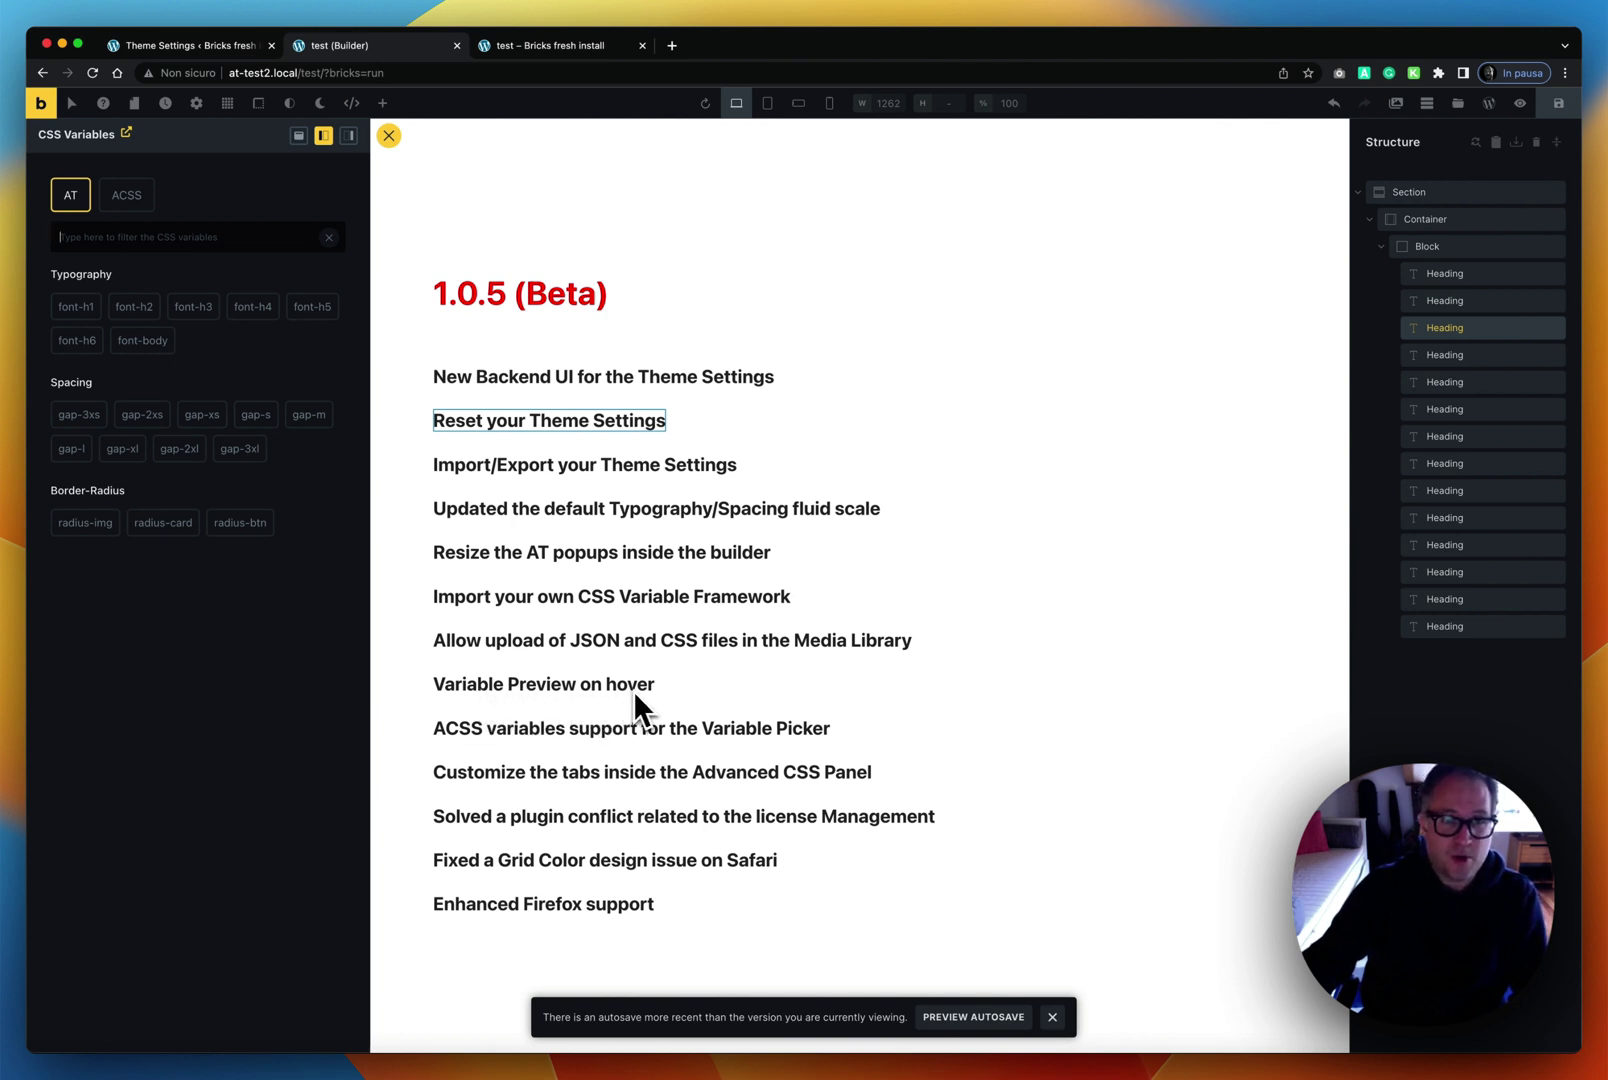
# Step: Set the "New Backend UI for the Theme Settings" heading's font size to the AT variable font-h1
pyautogui.click(500, 308)
pyautogui.click(499, 372)
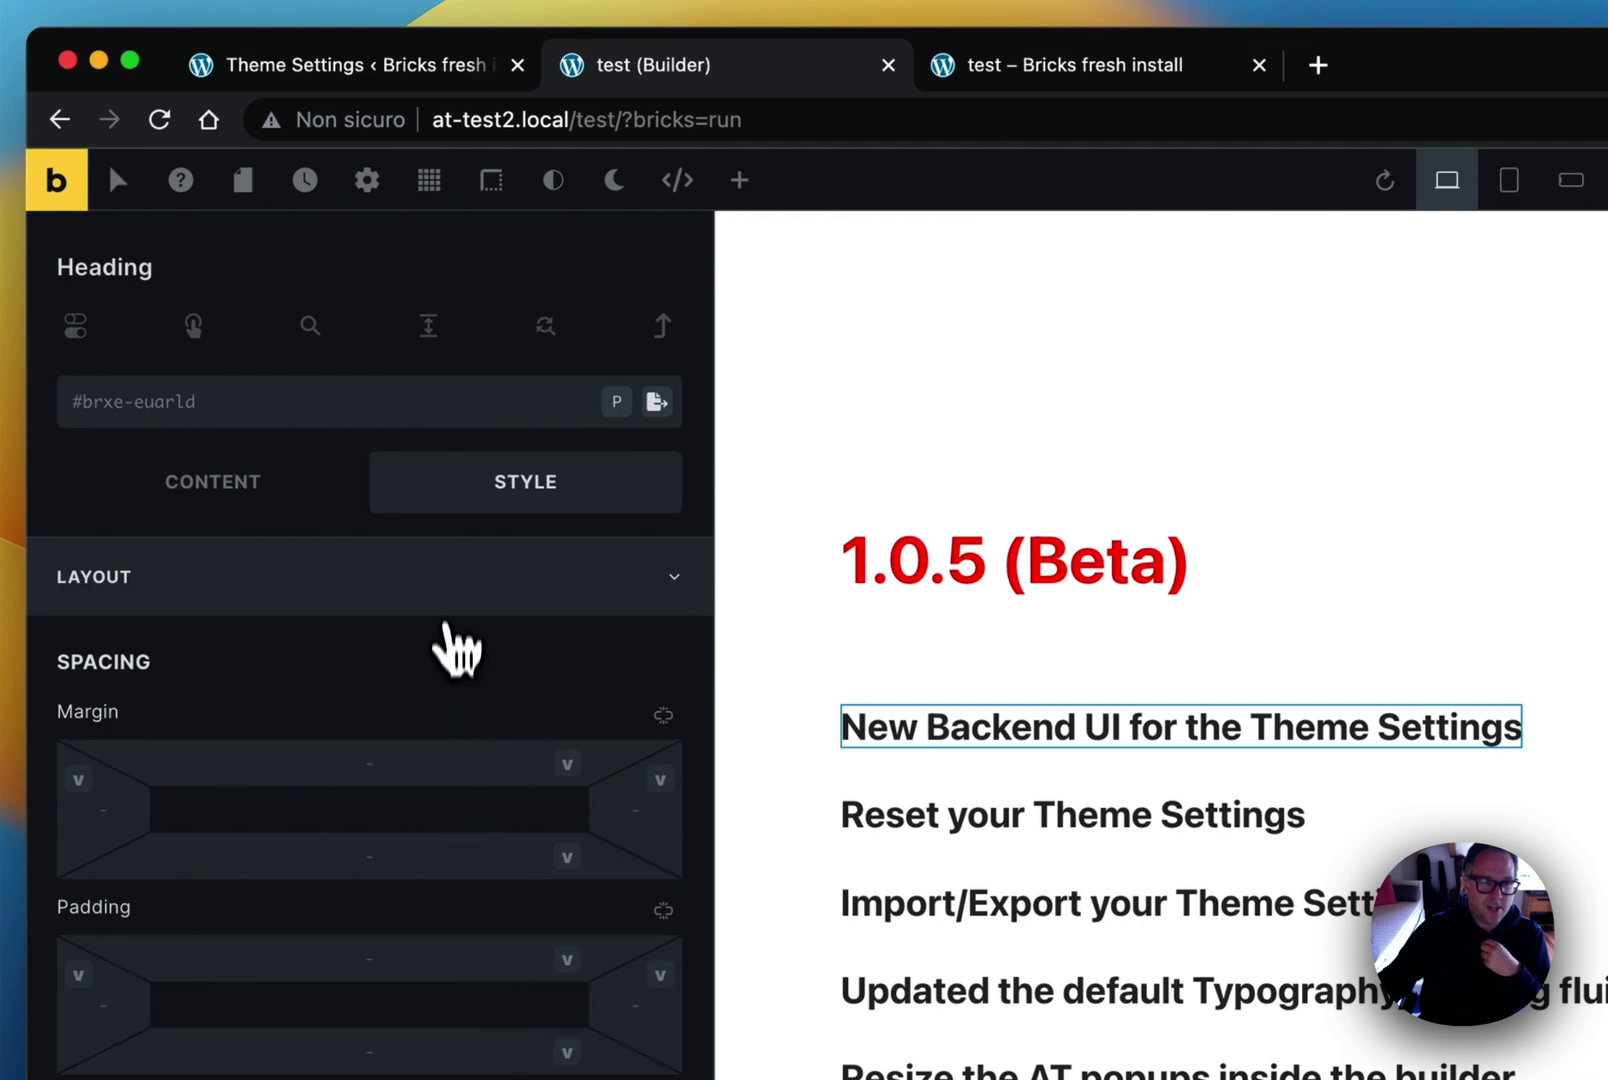
pyautogui.click(440, 590)
pyautogui.click(440, 655)
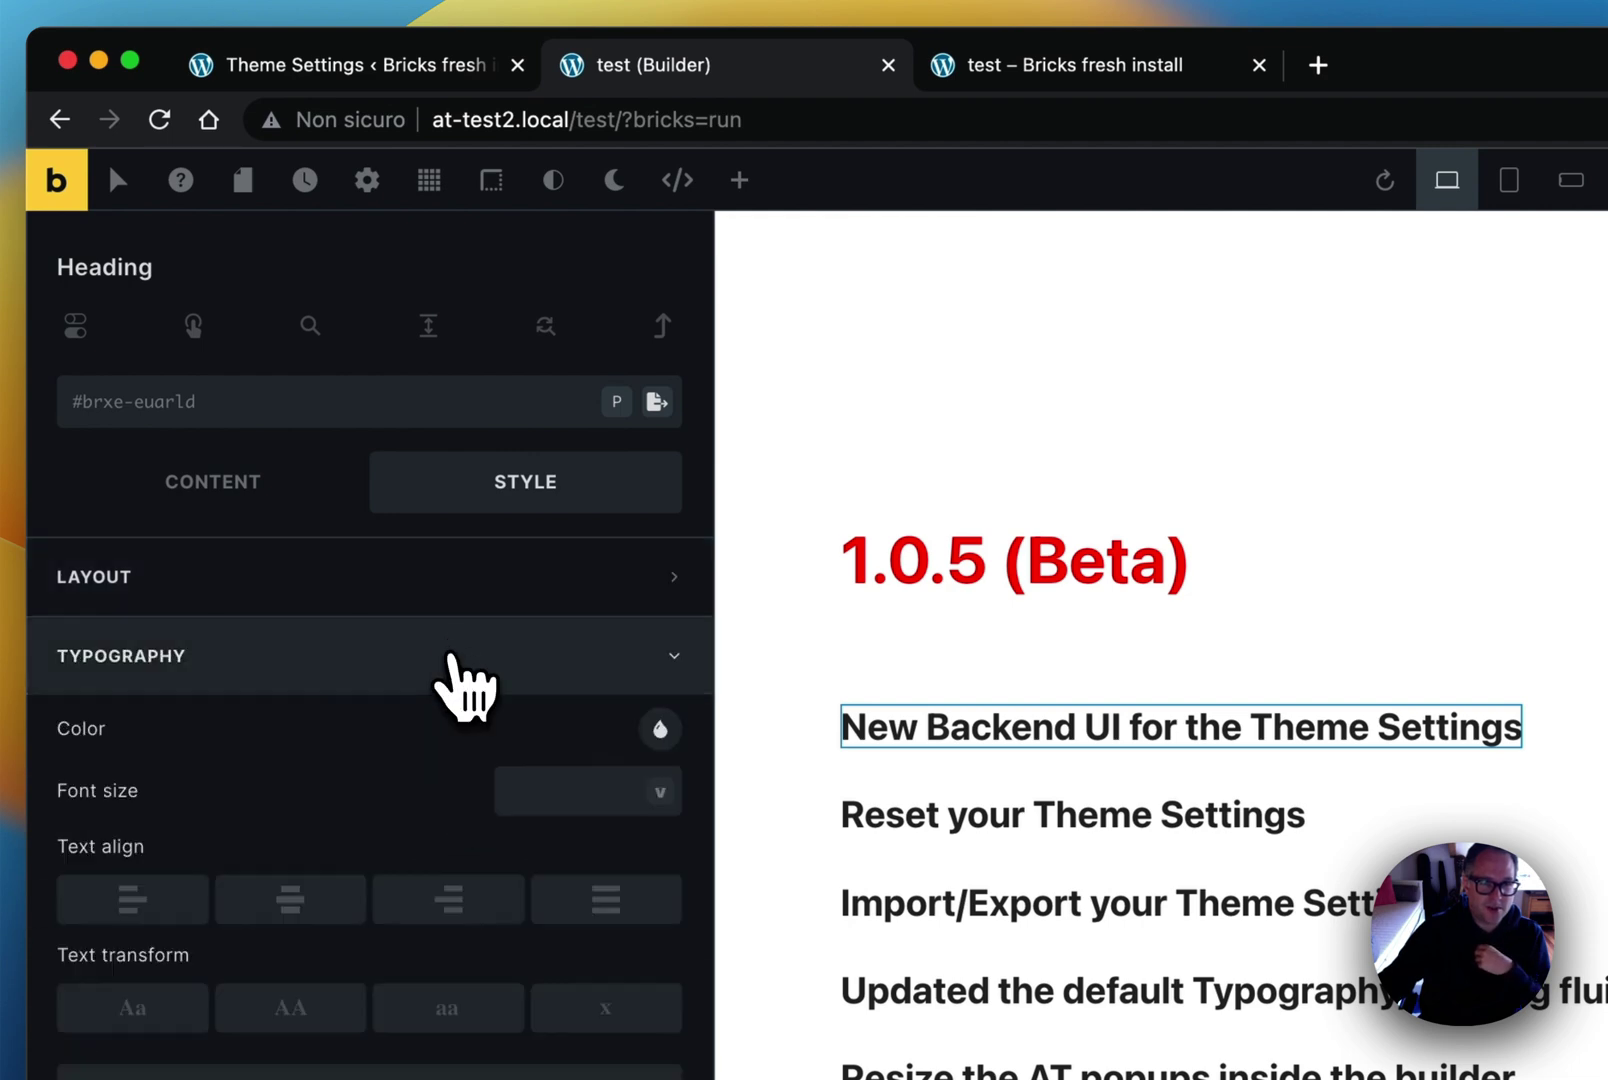
pyautogui.click(658, 793)
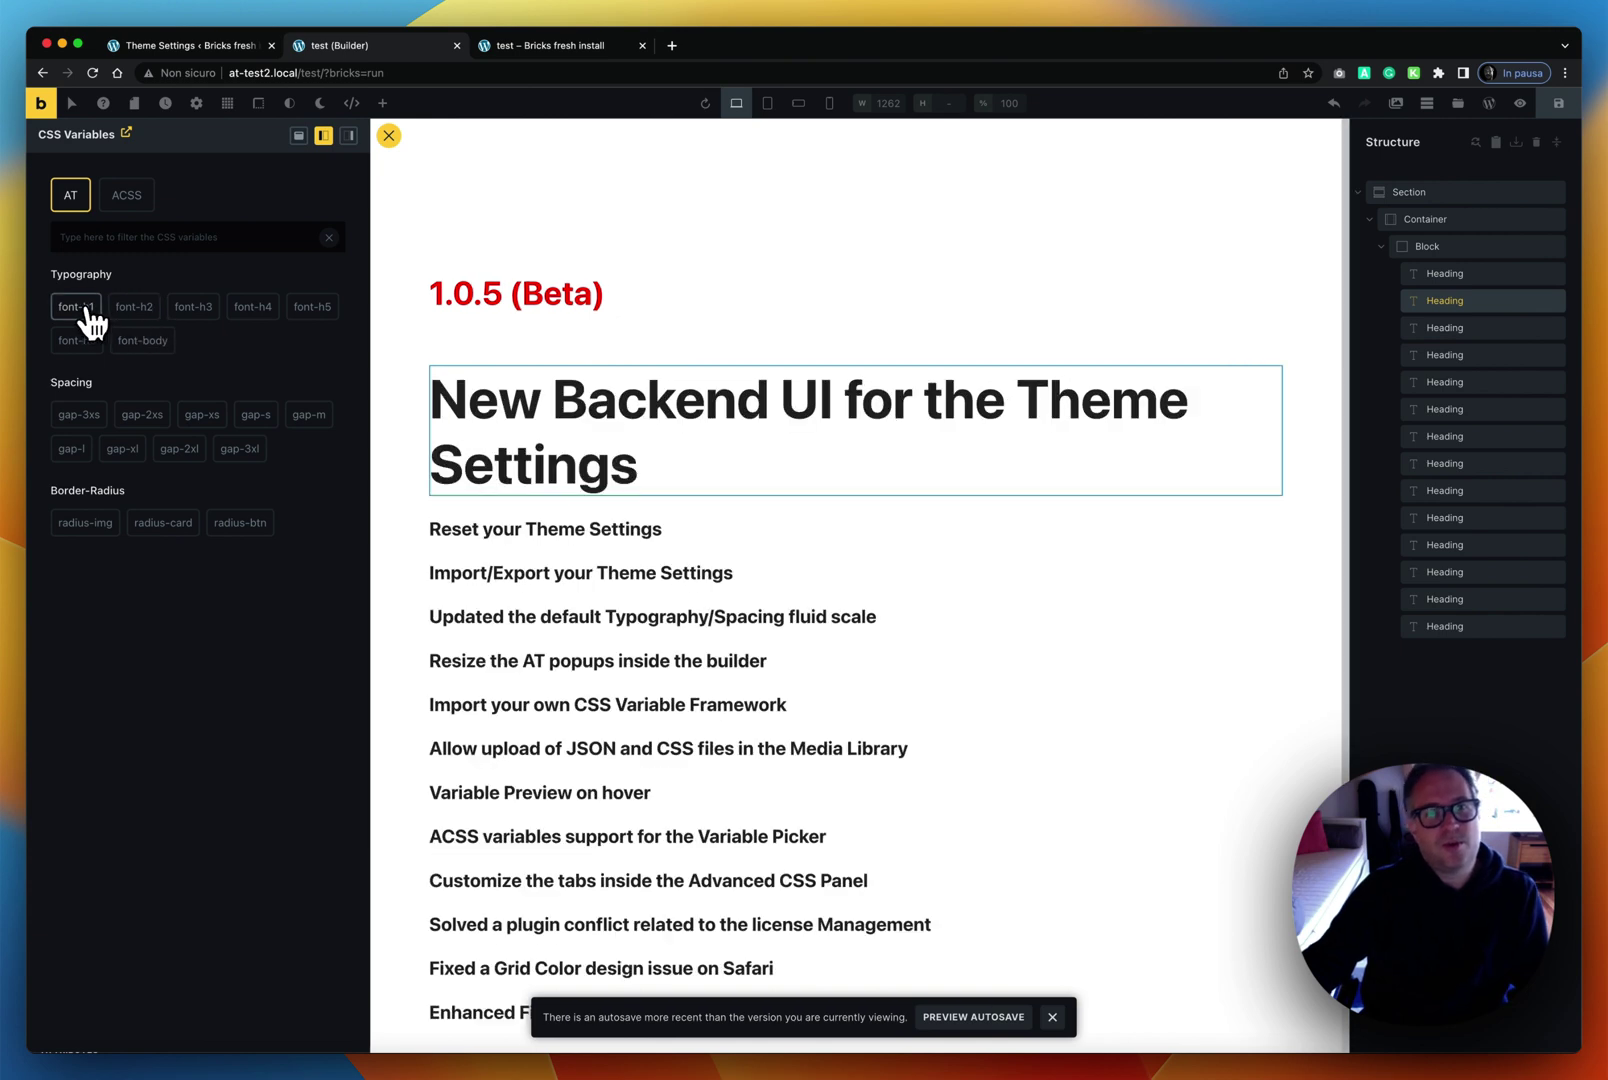
pyautogui.click(86, 310)
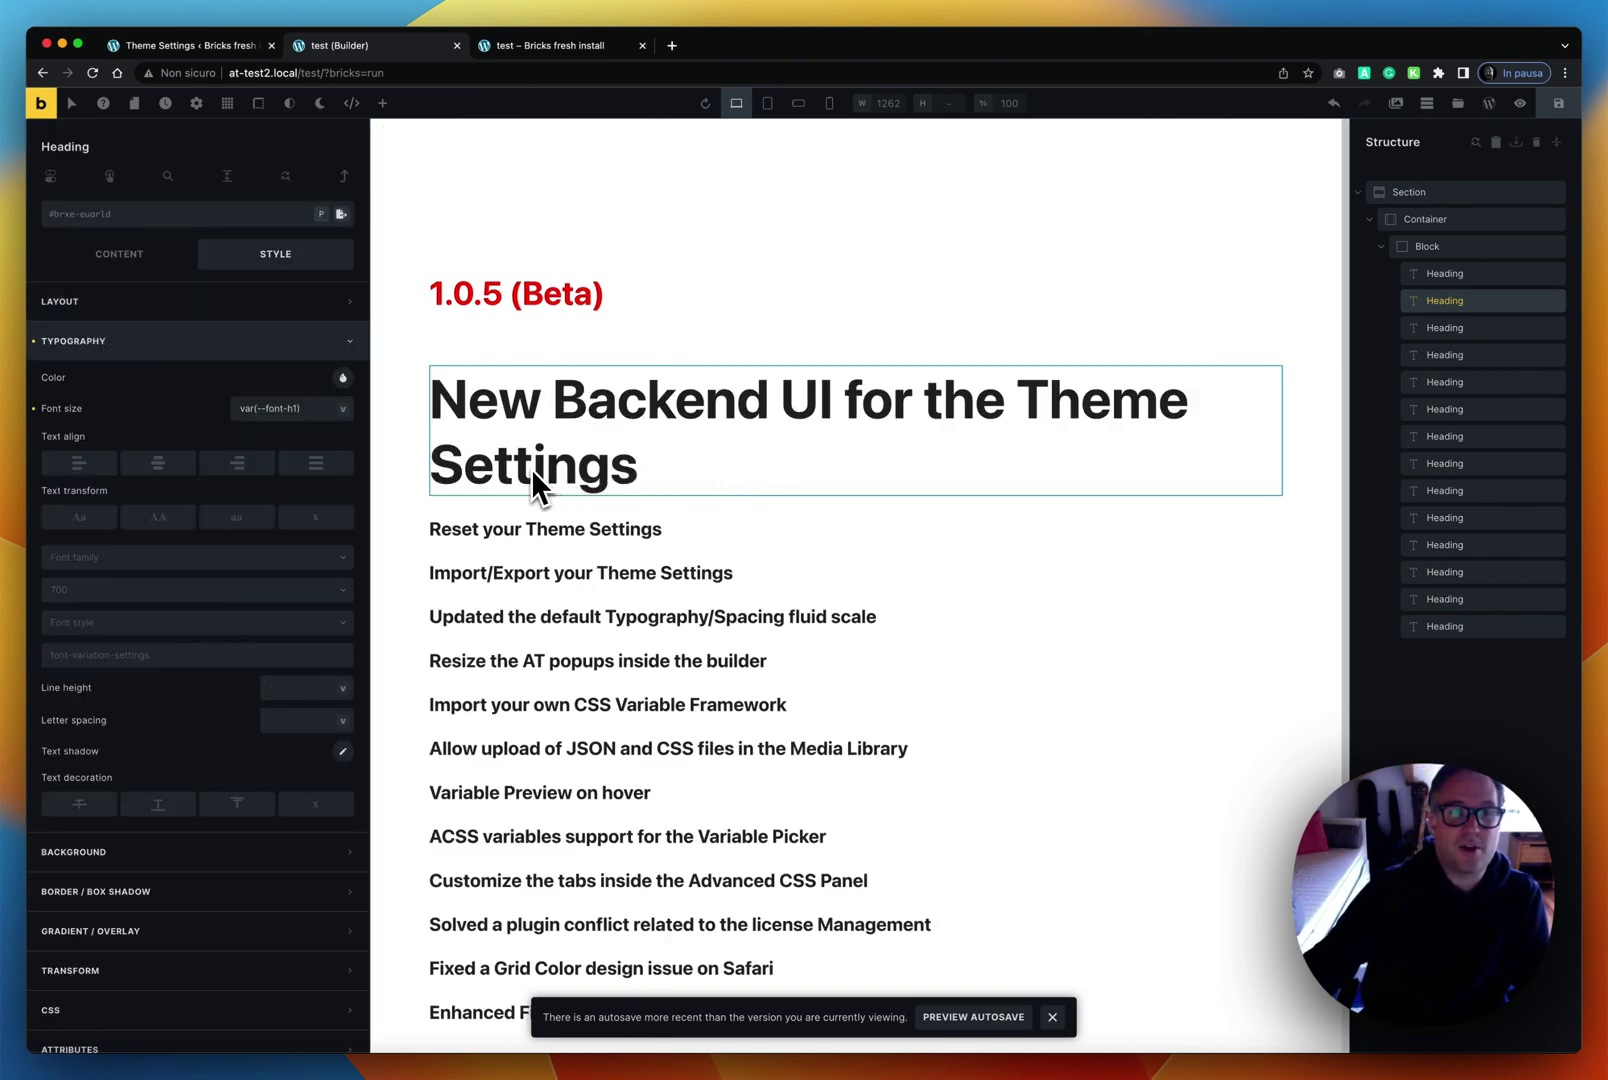
# Step: Change the heading's font size to the font-h3 variable, and clear the font size again
pyautogui.click(343, 410)
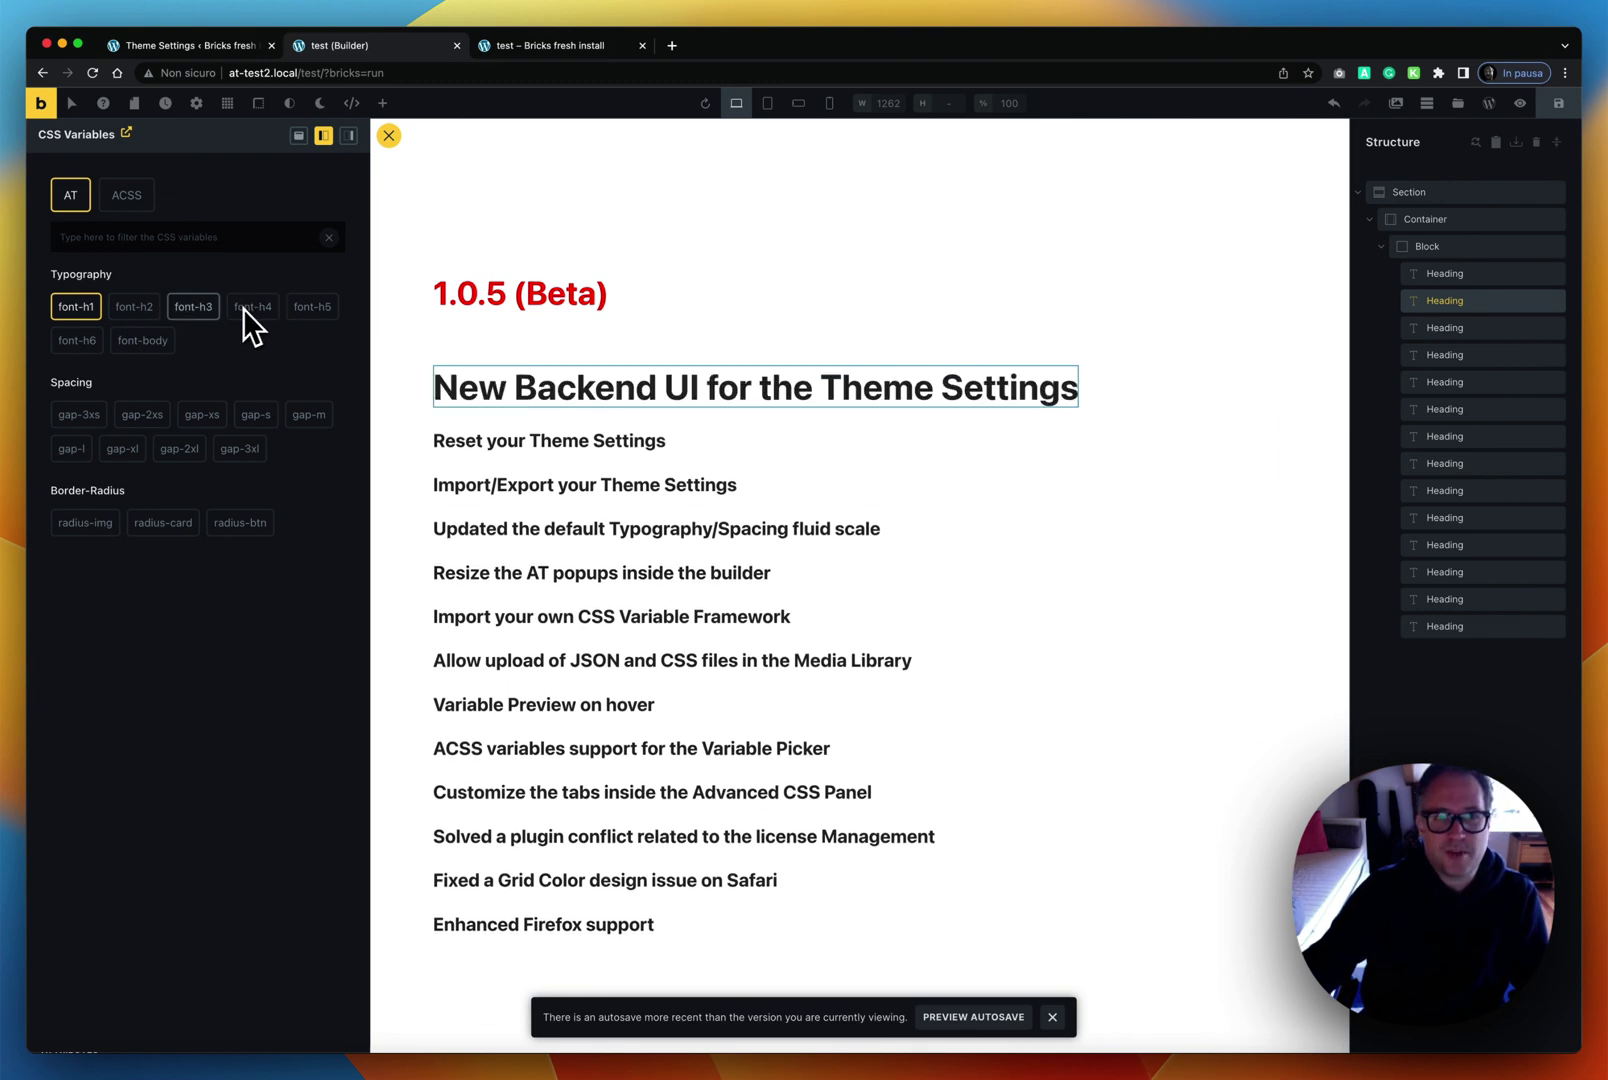
pyautogui.click(211, 313)
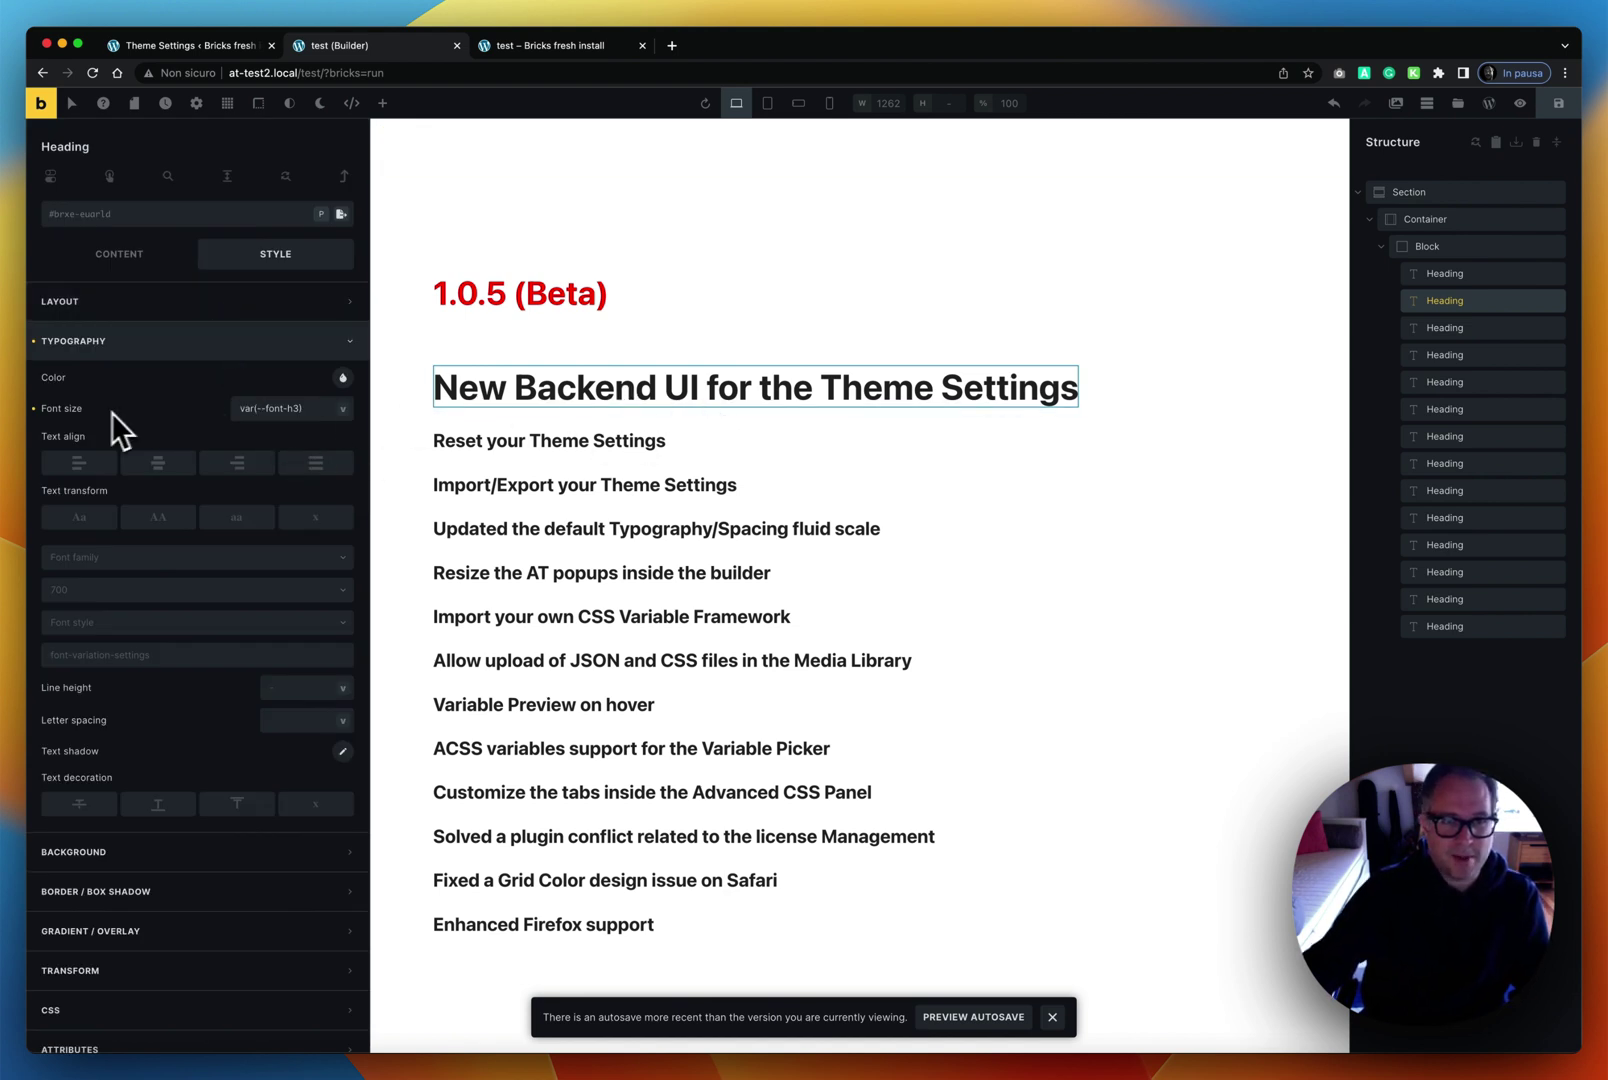
pyautogui.click(35, 409)
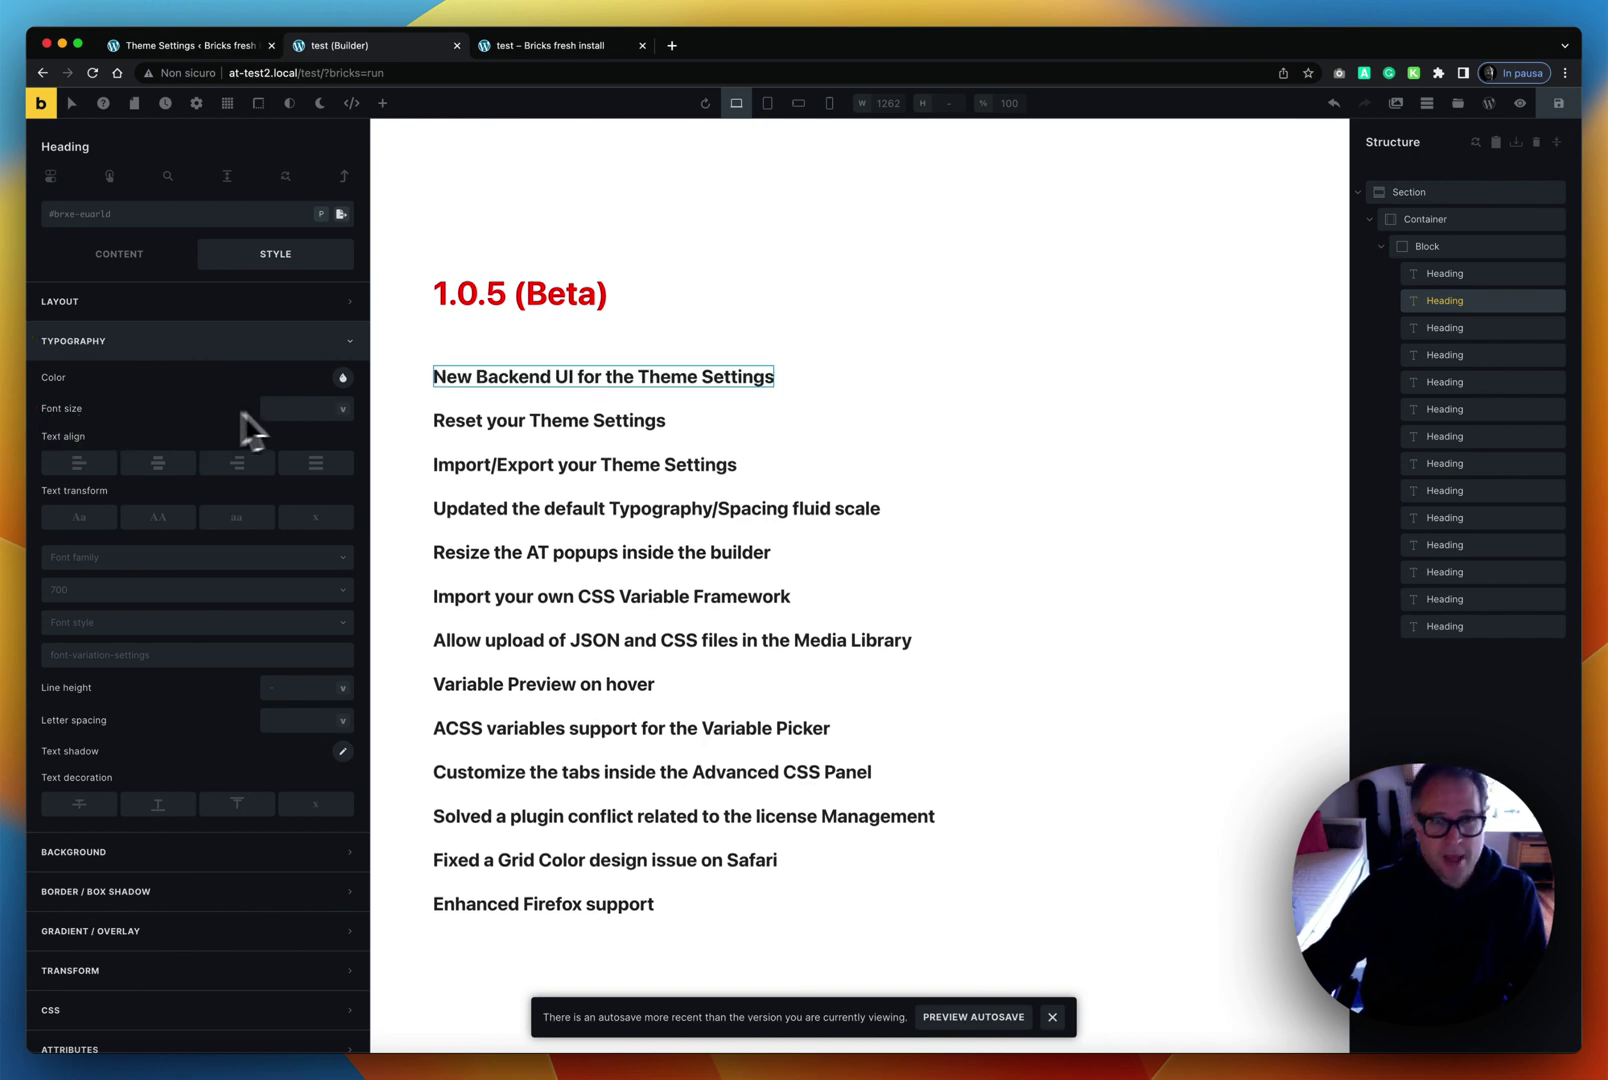
# Step: Reopen the font size variable picker, check Automatic.css on the WordPress Plugins page, and return to the builder
pyautogui.click(343, 409)
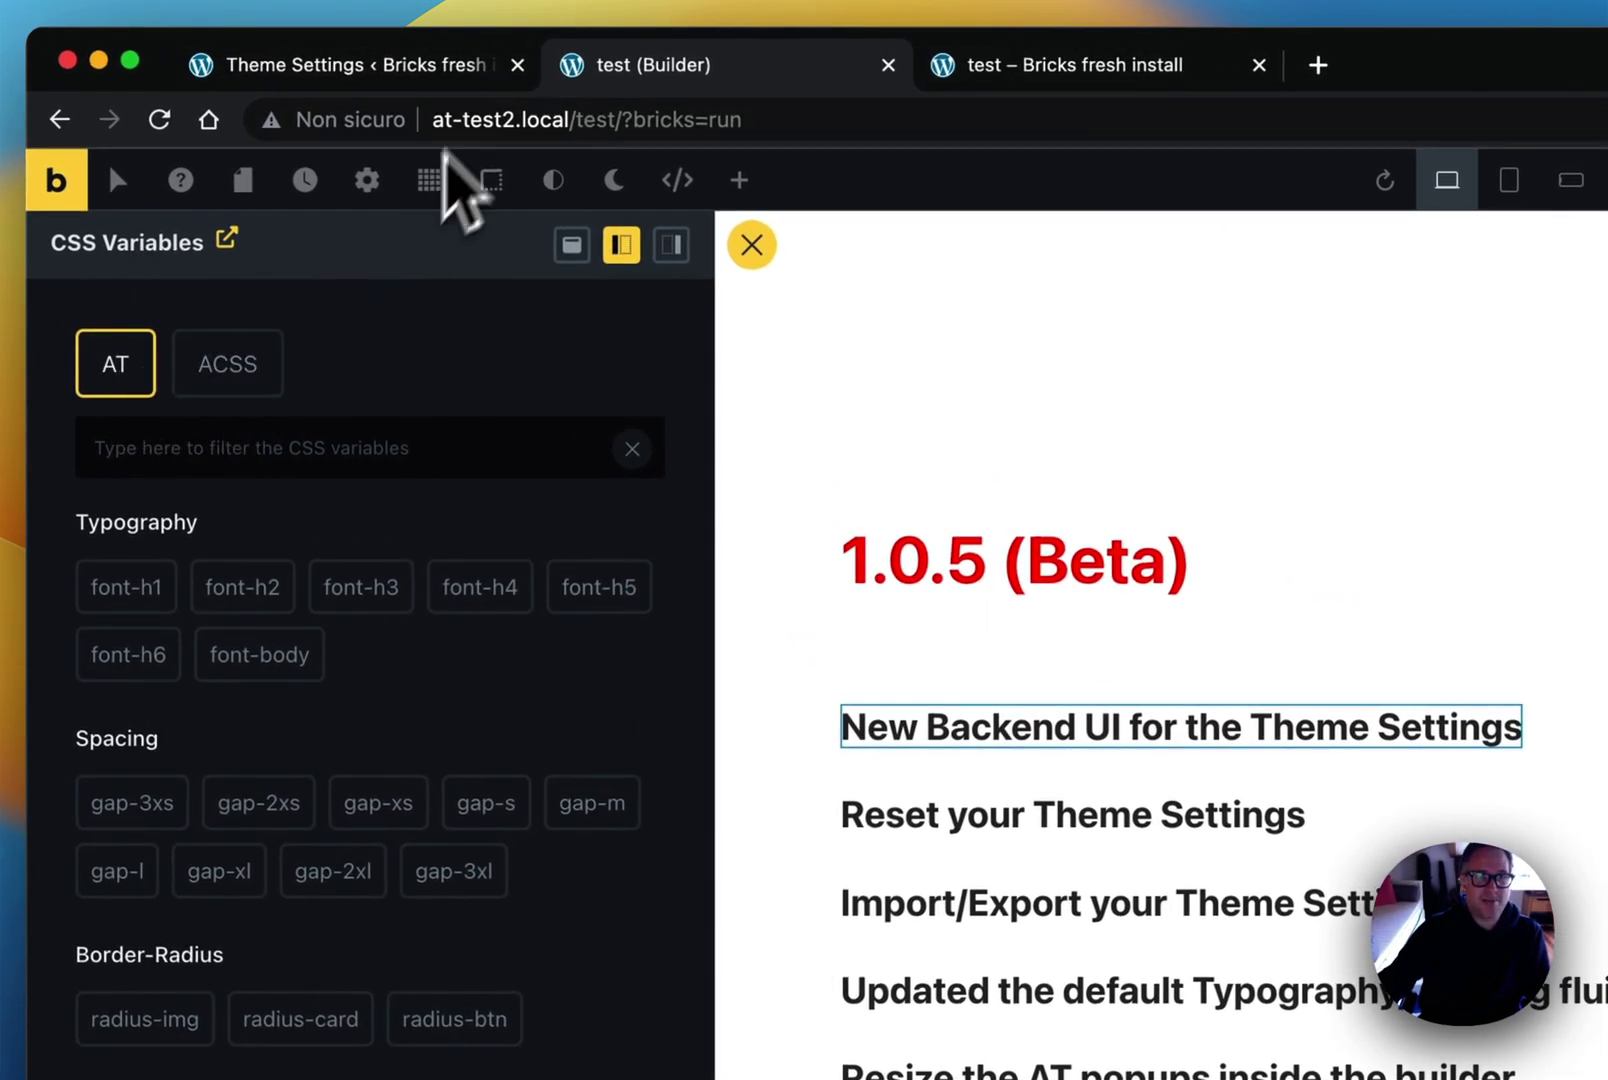
pyautogui.click(410, 64)
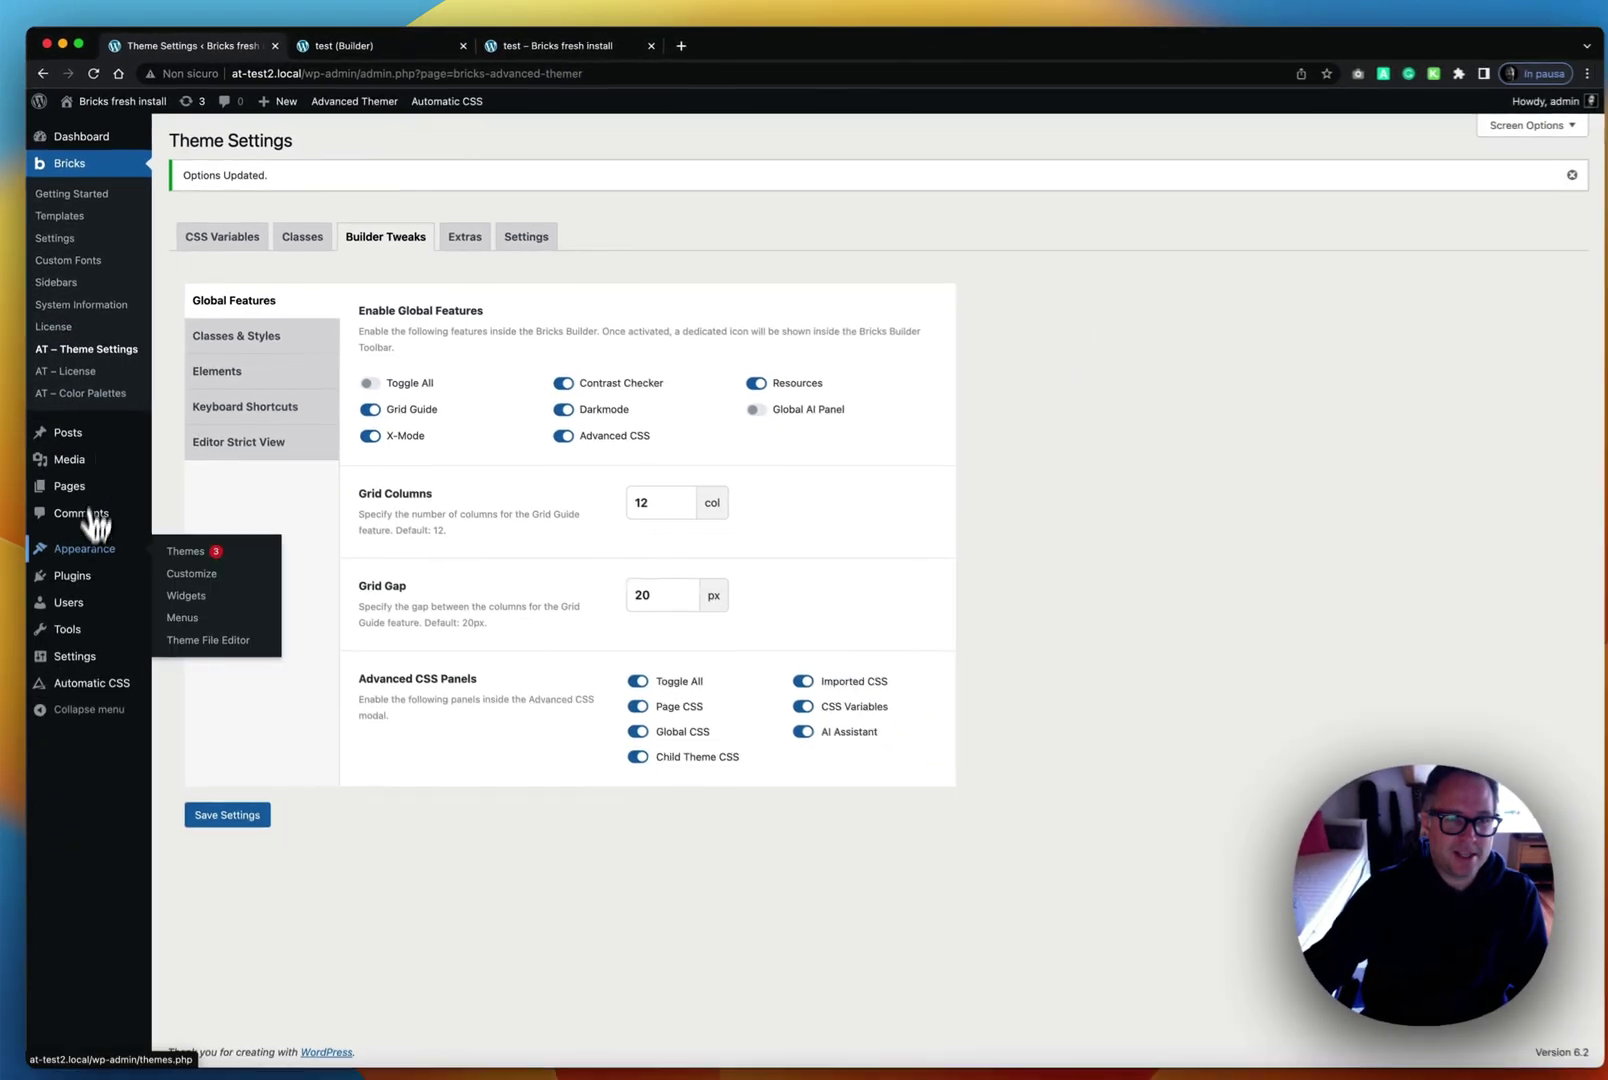
pyautogui.click(118, 580)
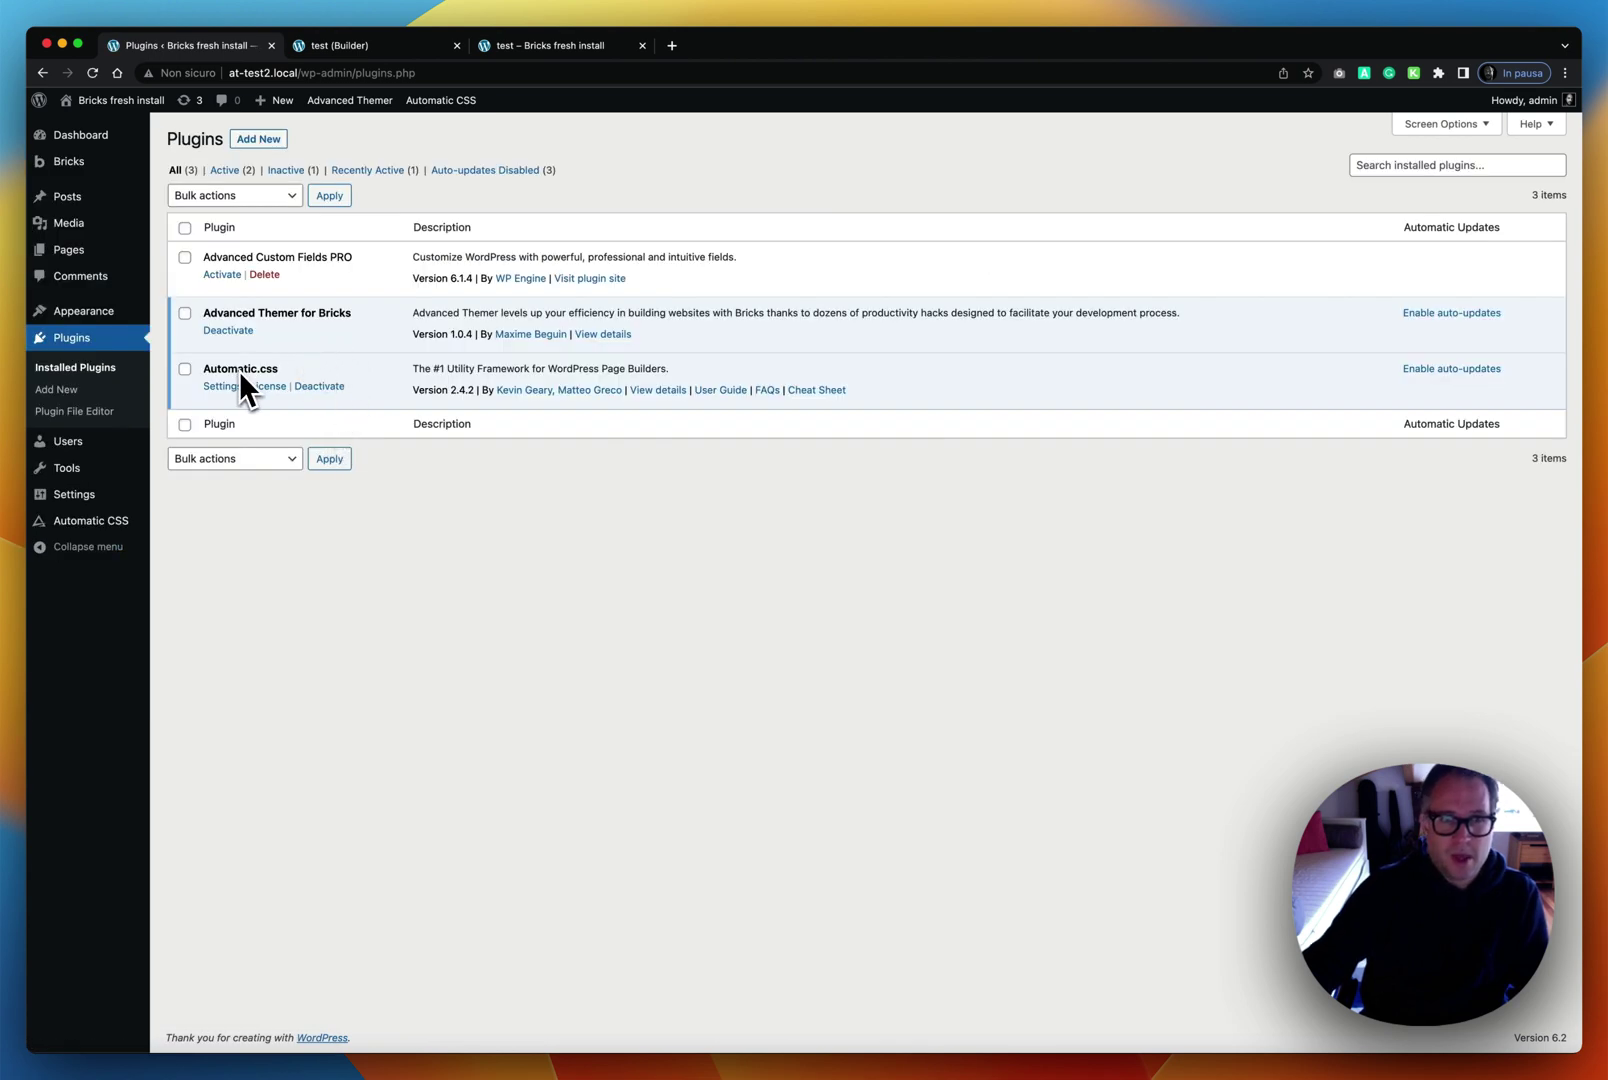
pyautogui.click(397, 50)
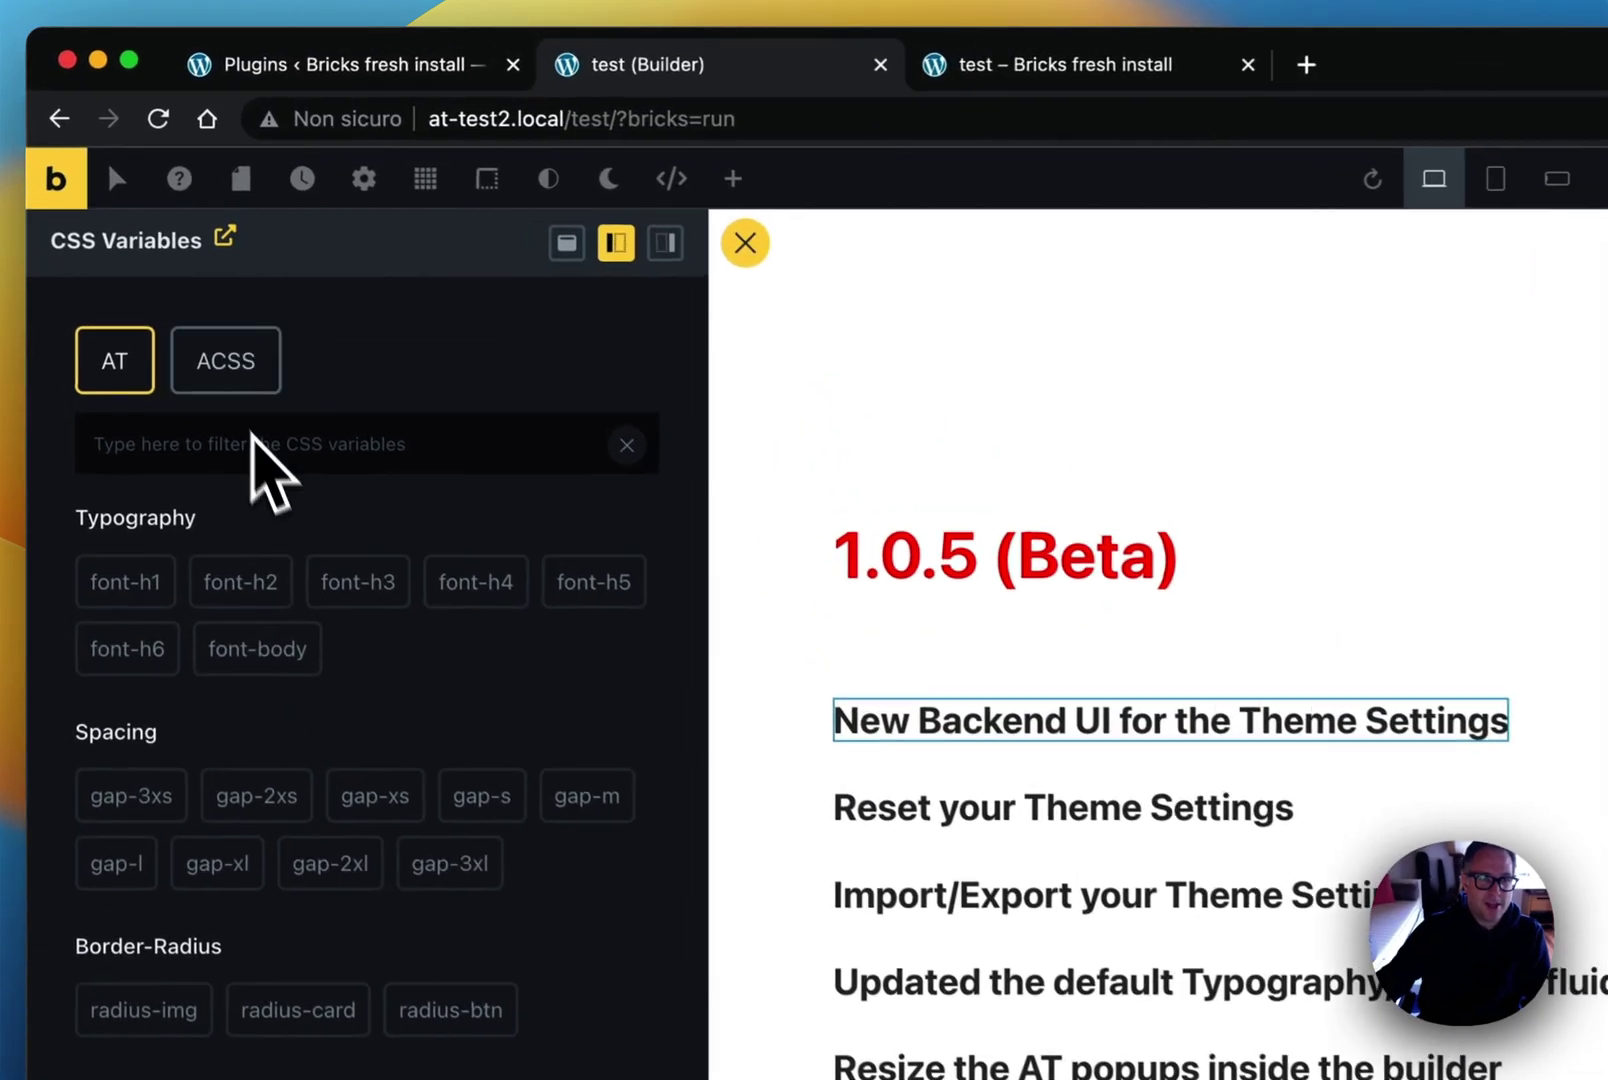
# Step: Browse the ACSS variables in the picker and filter them by "grid", clearing the filter again
pyautogui.click(230, 375)
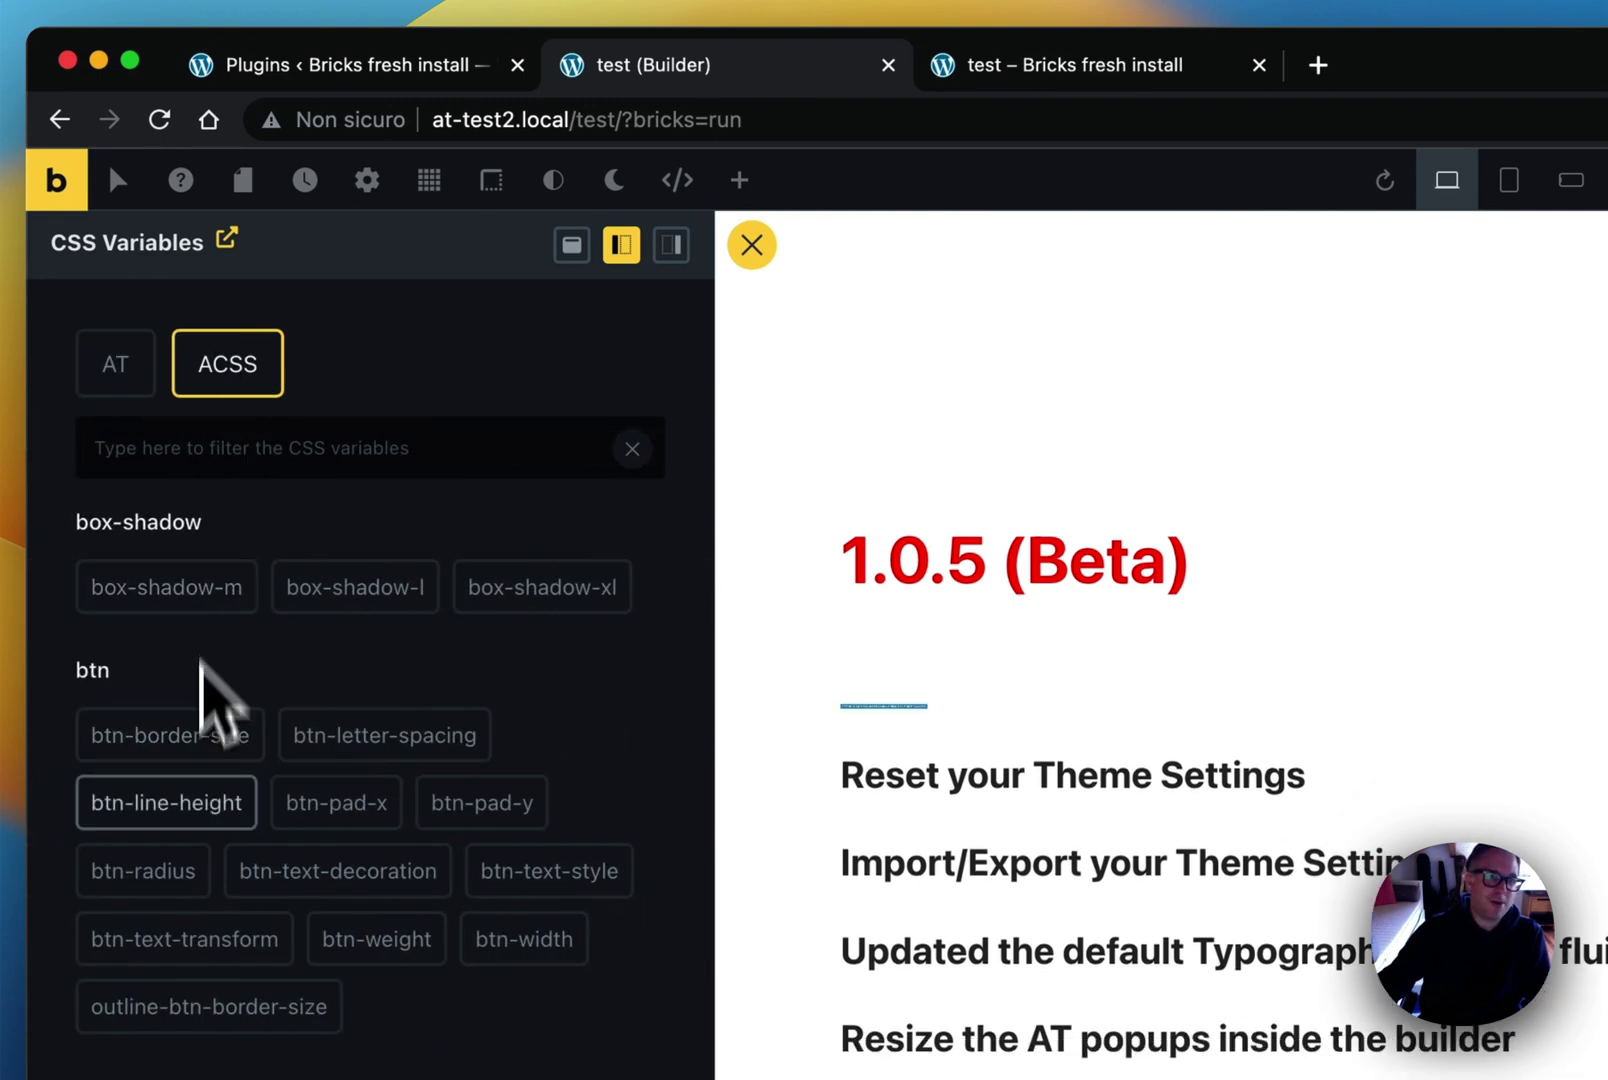
pyautogui.scroll(-3, 370, 740)
pyautogui.scroll(-1, 370, 740)
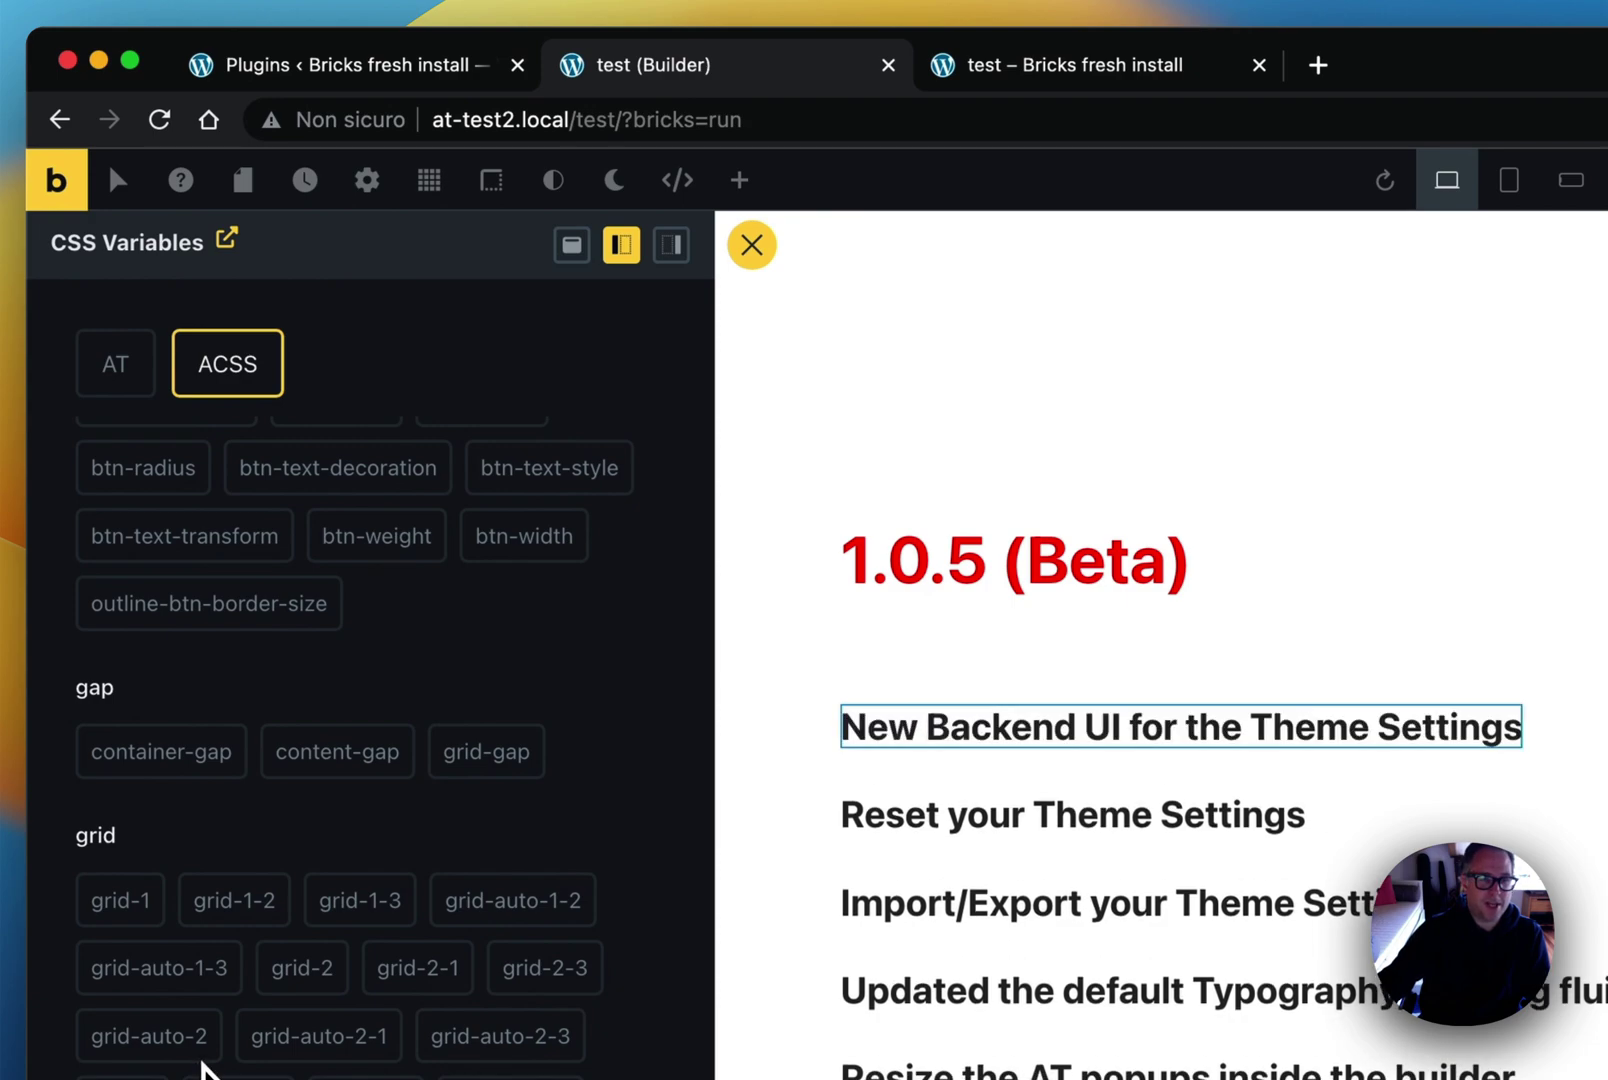
pyautogui.scroll(4, 210, 1060)
pyautogui.click(330, 462)
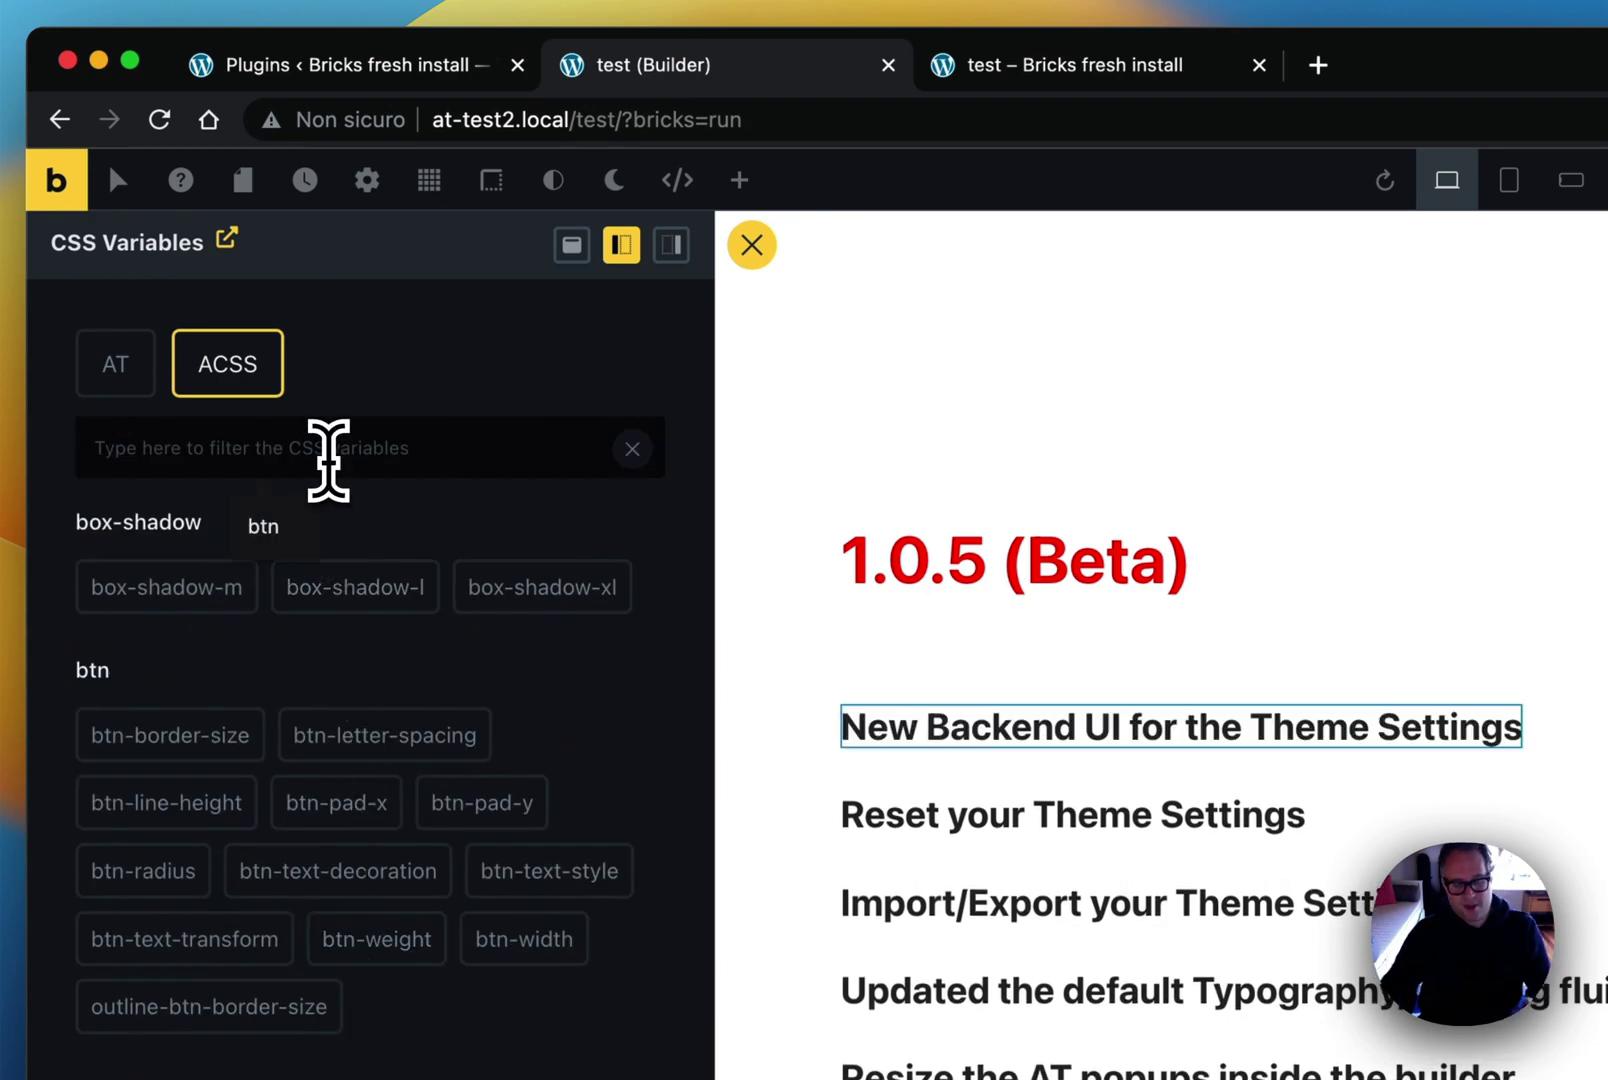
pyautogui.write('grid')
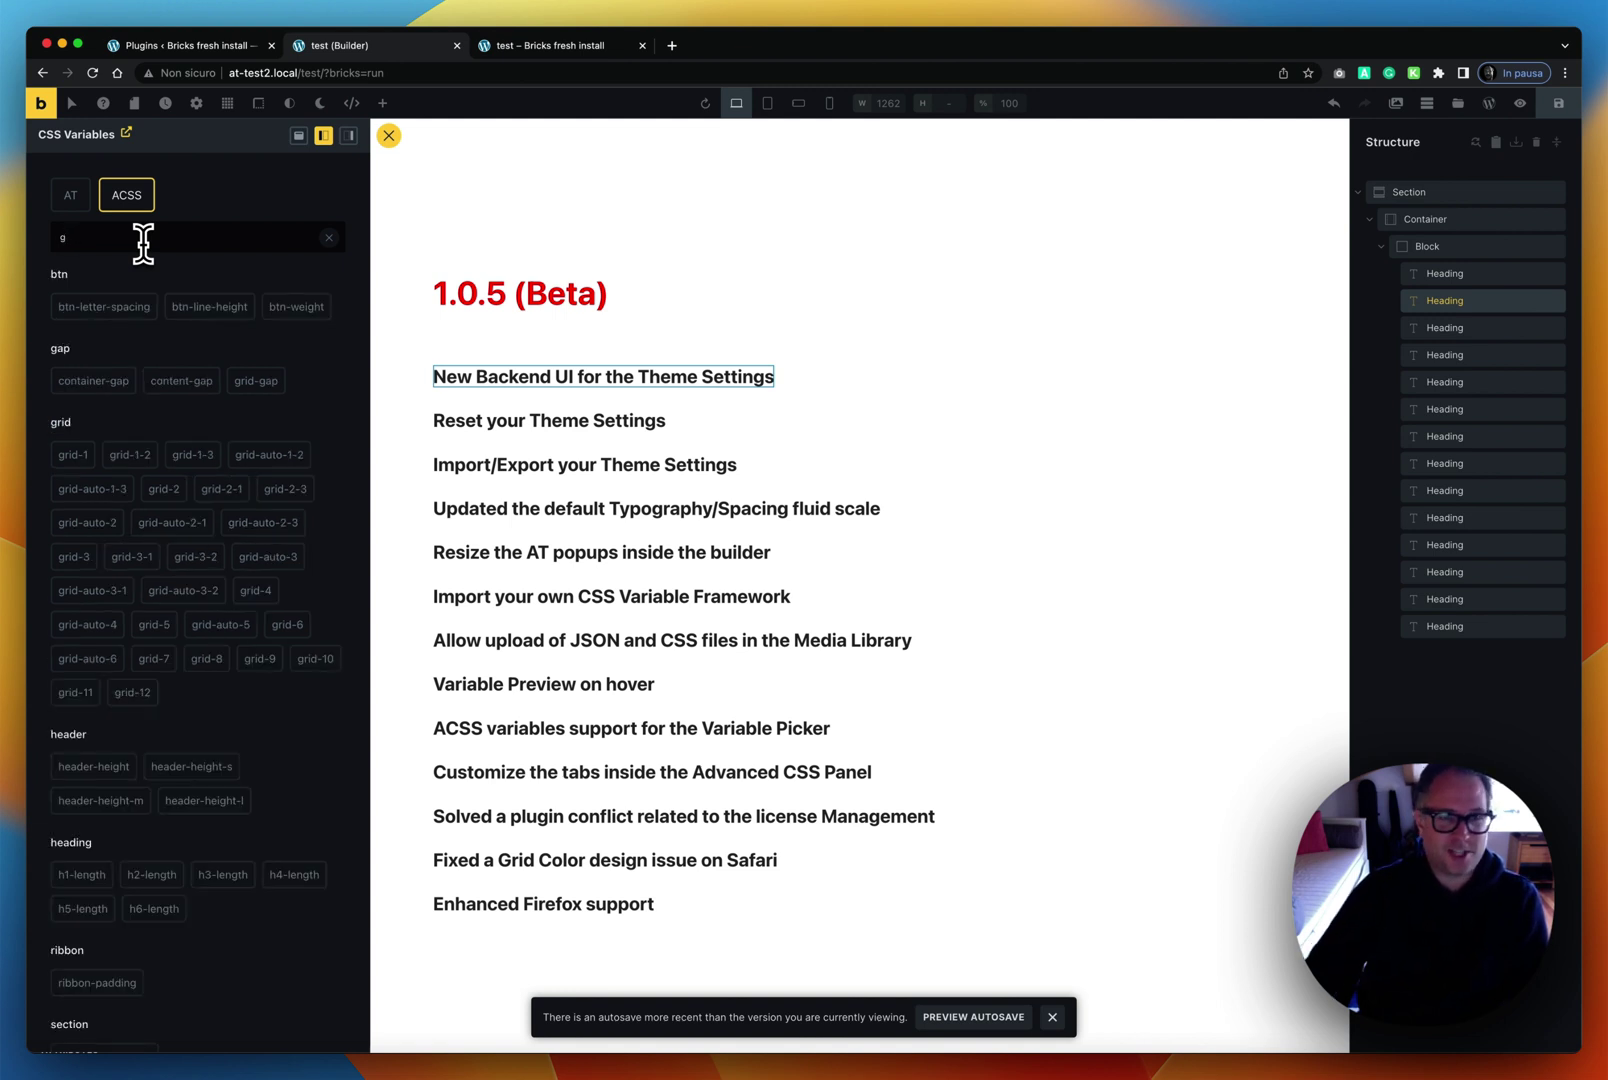
pyautogui.scroll(-5, 156, 335)
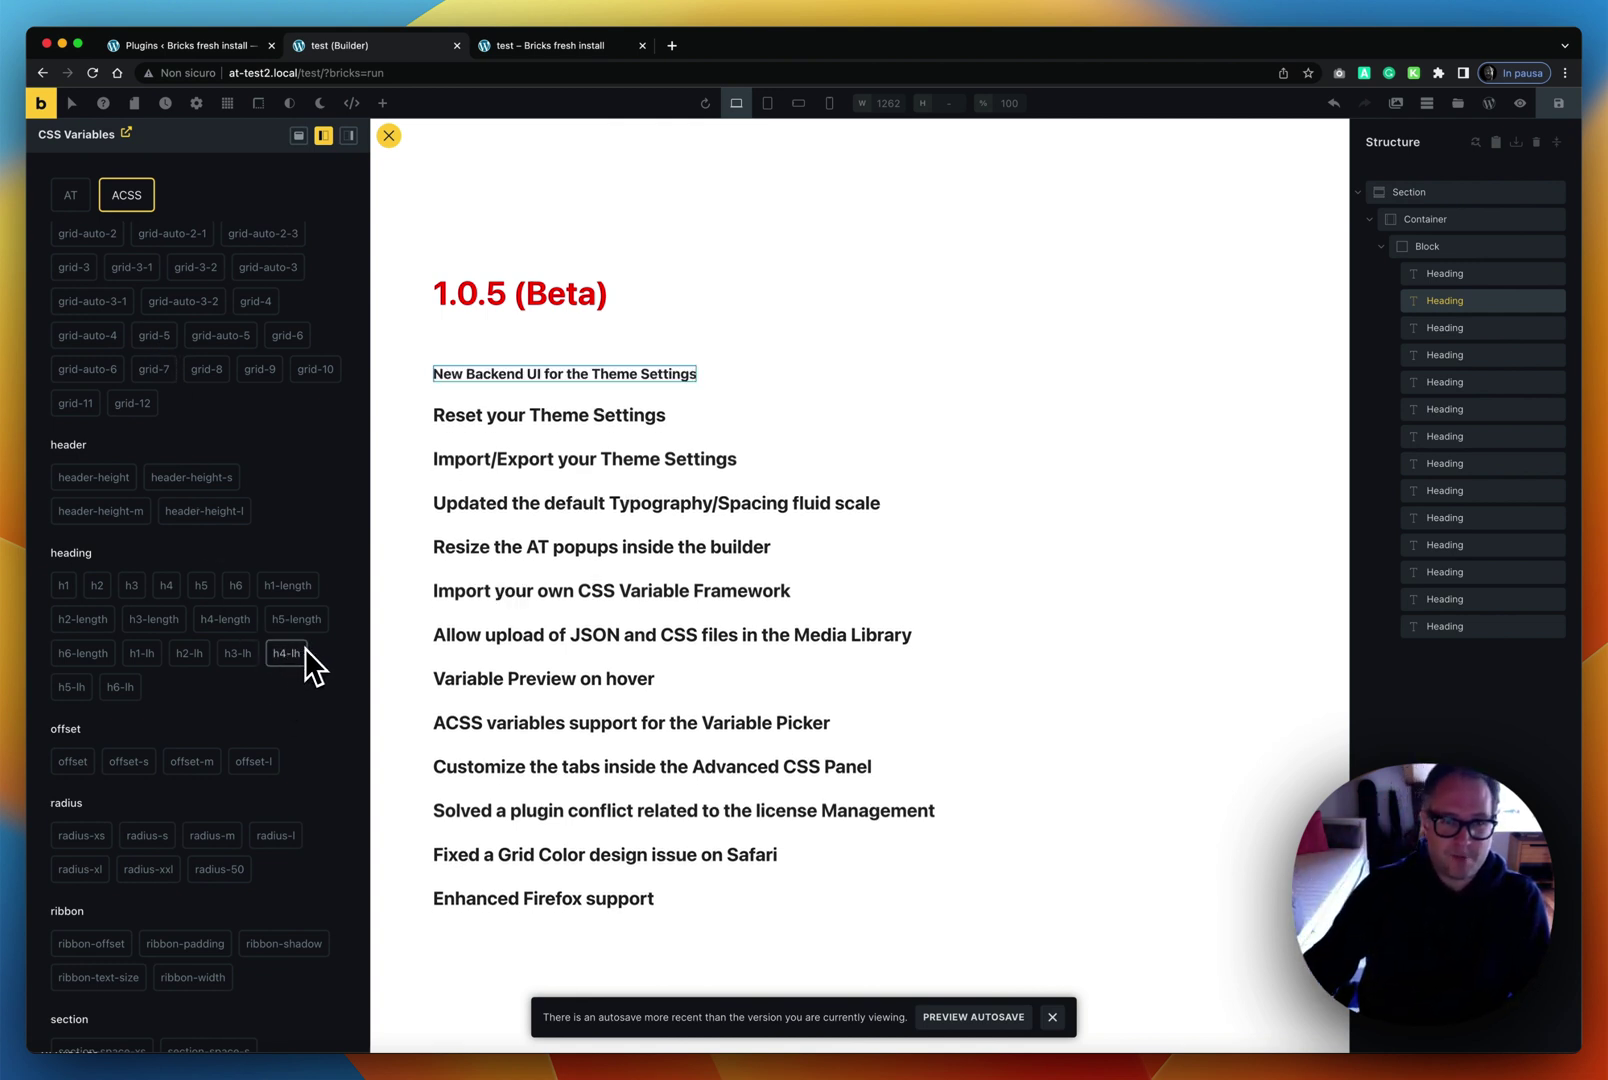
pyautogui.scroll(10, 307, 626)
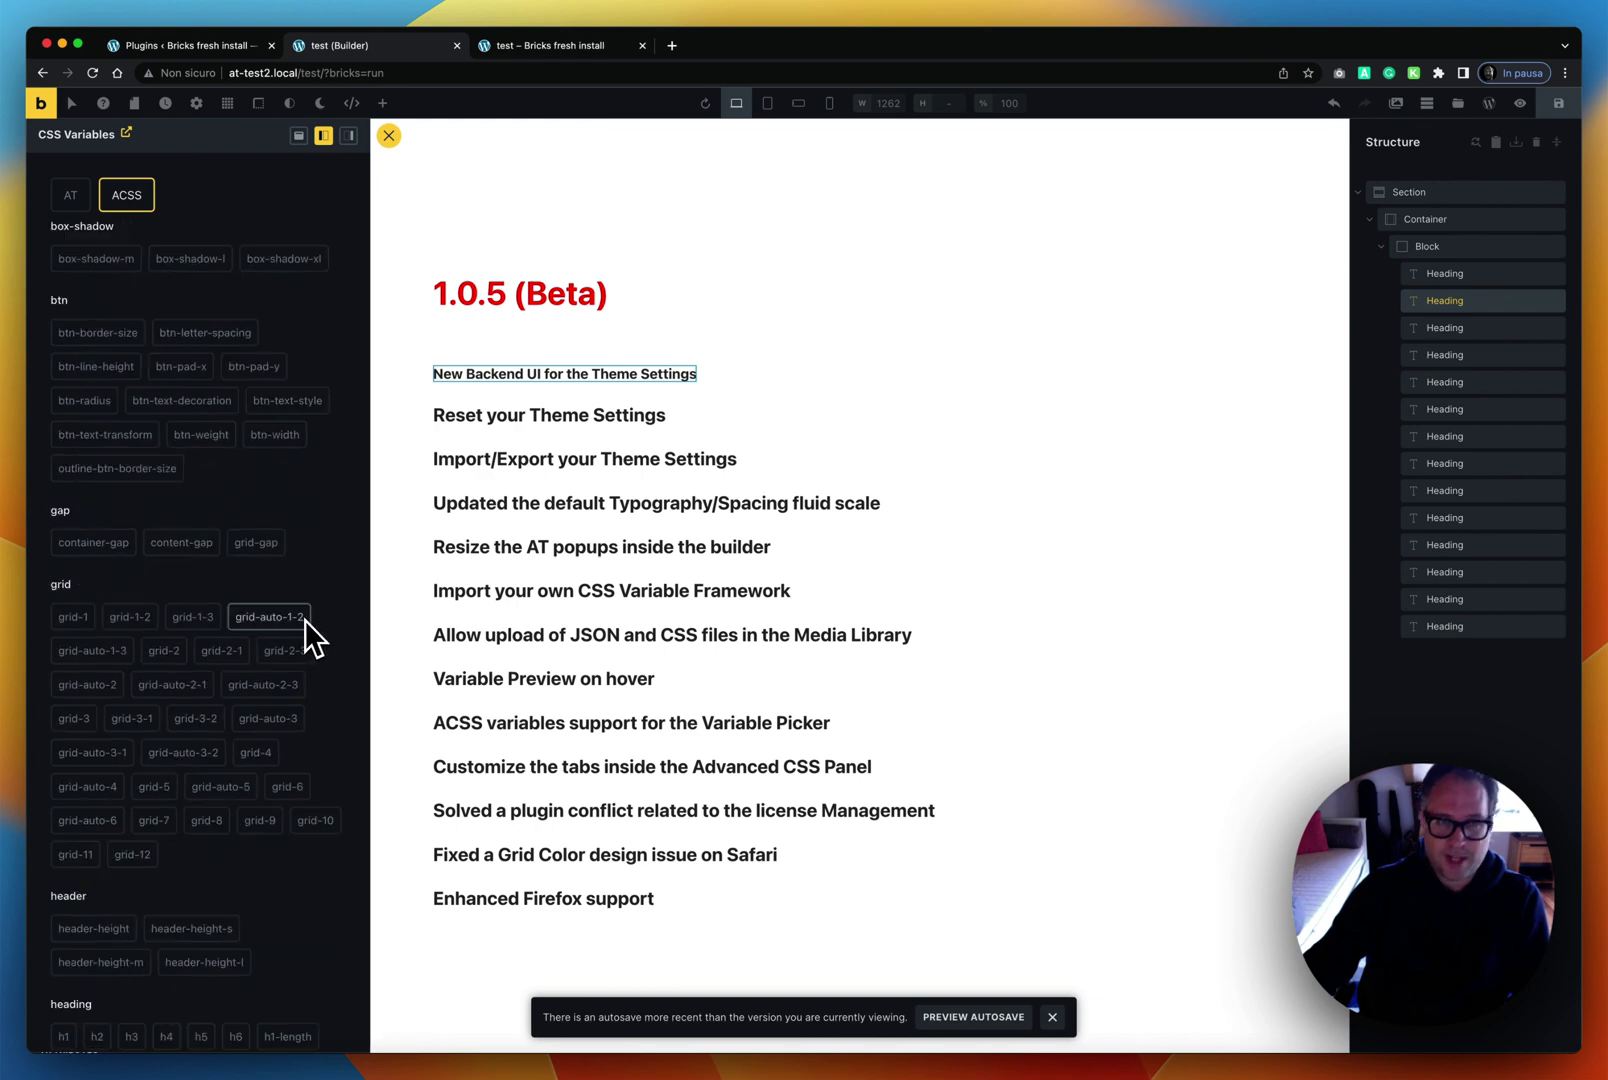
# Step: Switch to the WordPress admin and open Advanced Themer's Theme Settings
pyautogui.click(194, 46)
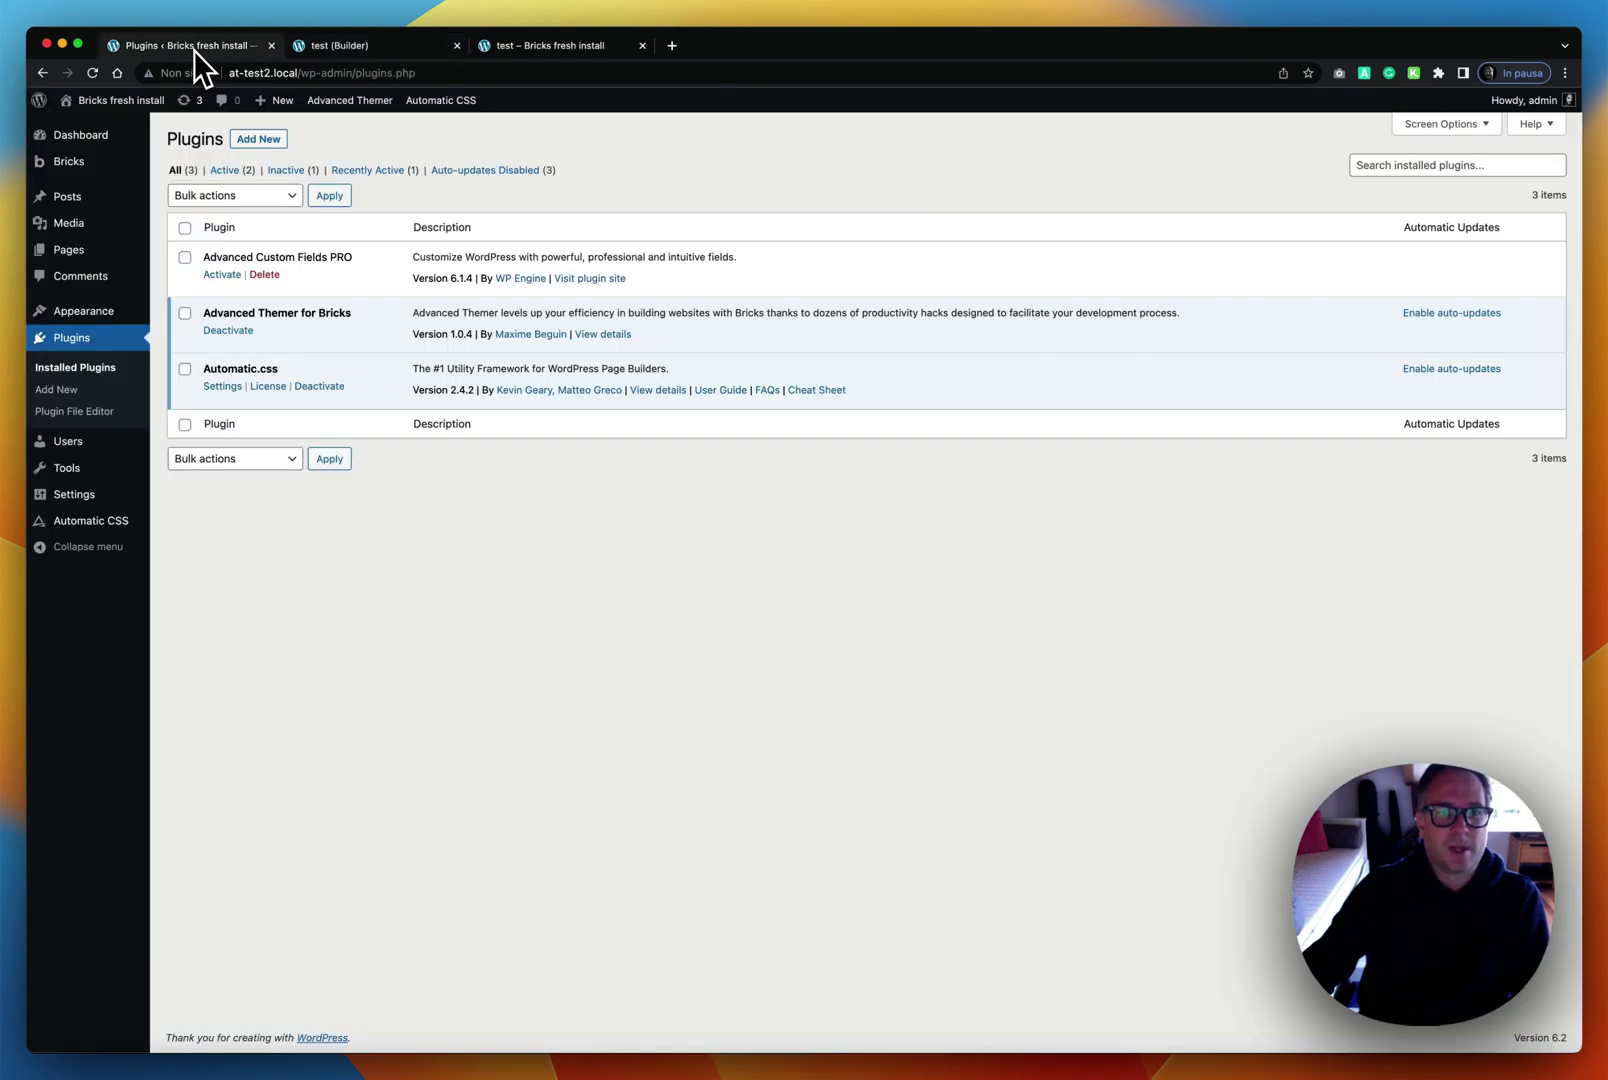
pyautogui.click(325, 47)
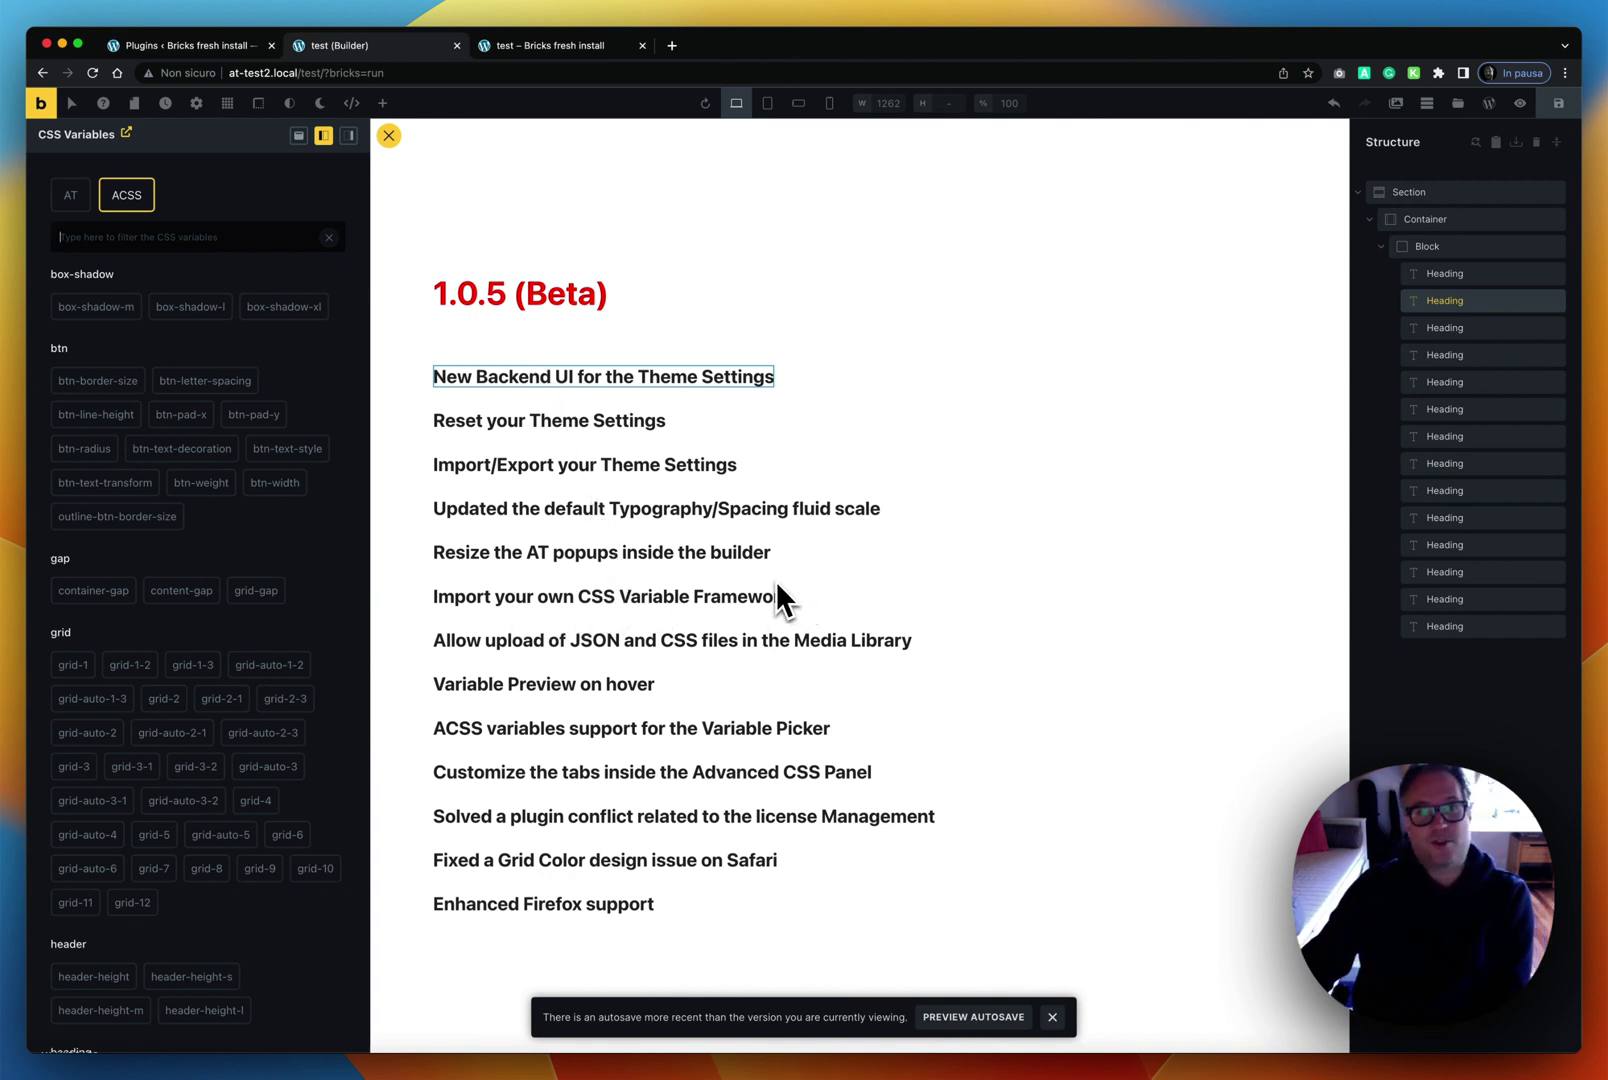
pyautogui.click(236, 50)
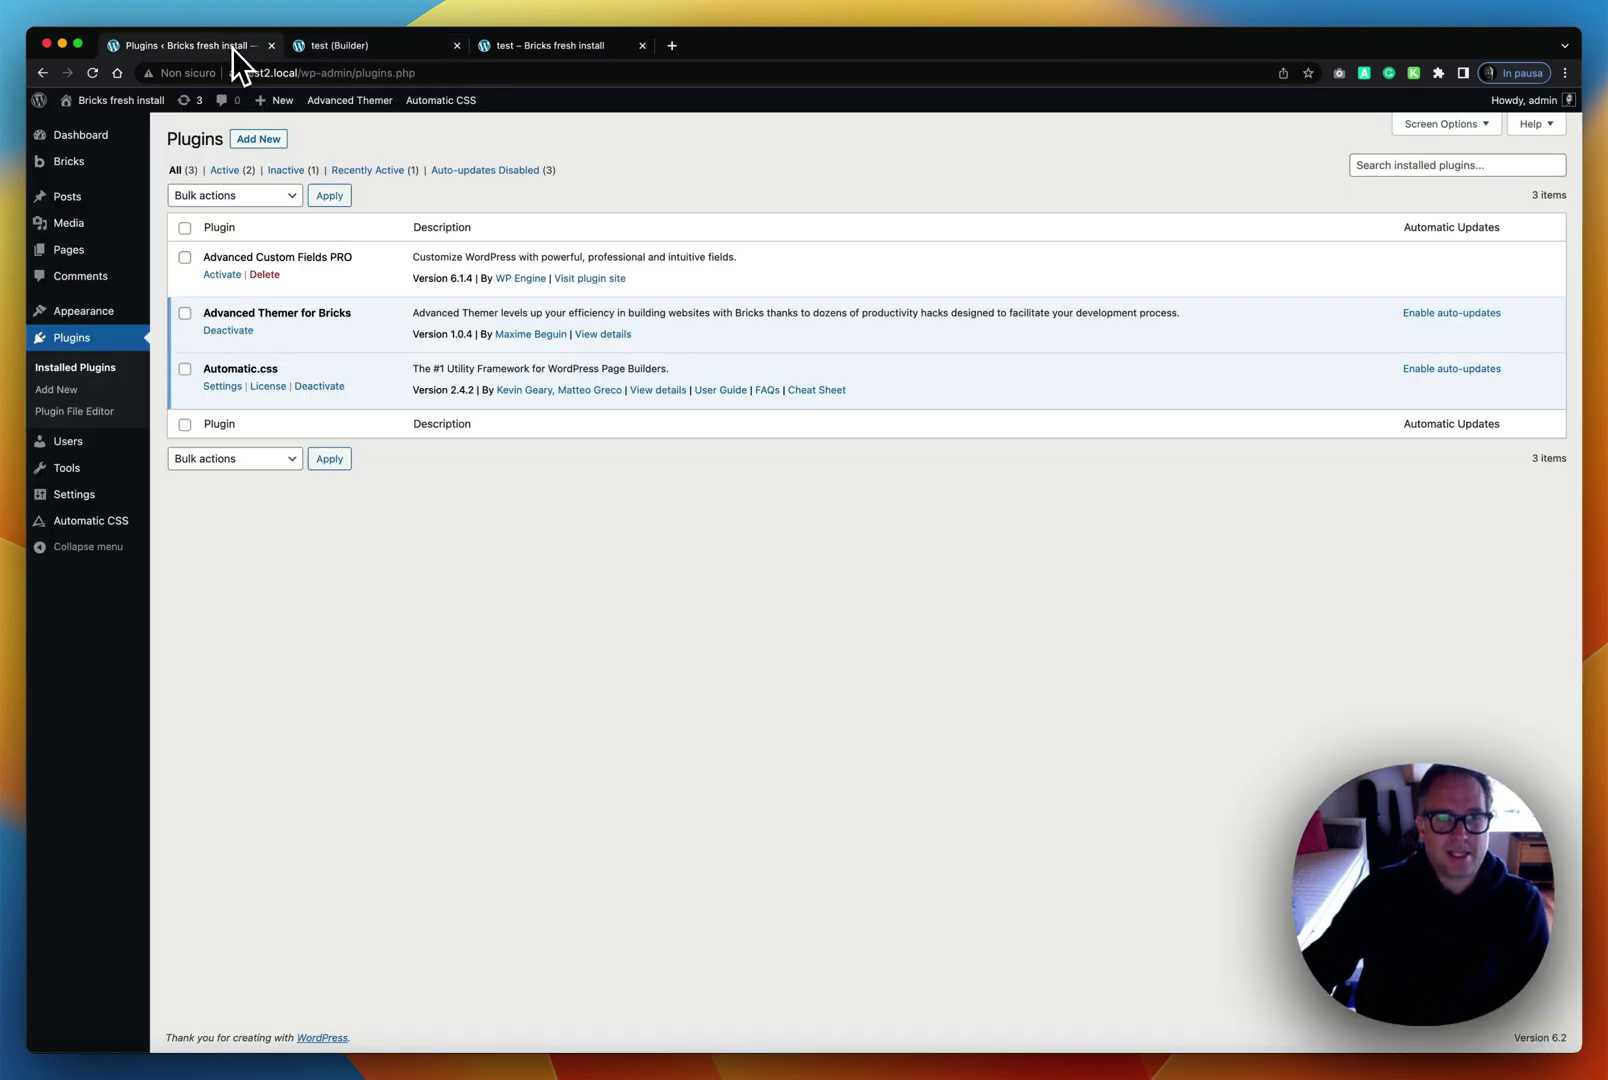
pyautogui.moveTo(348, 92)
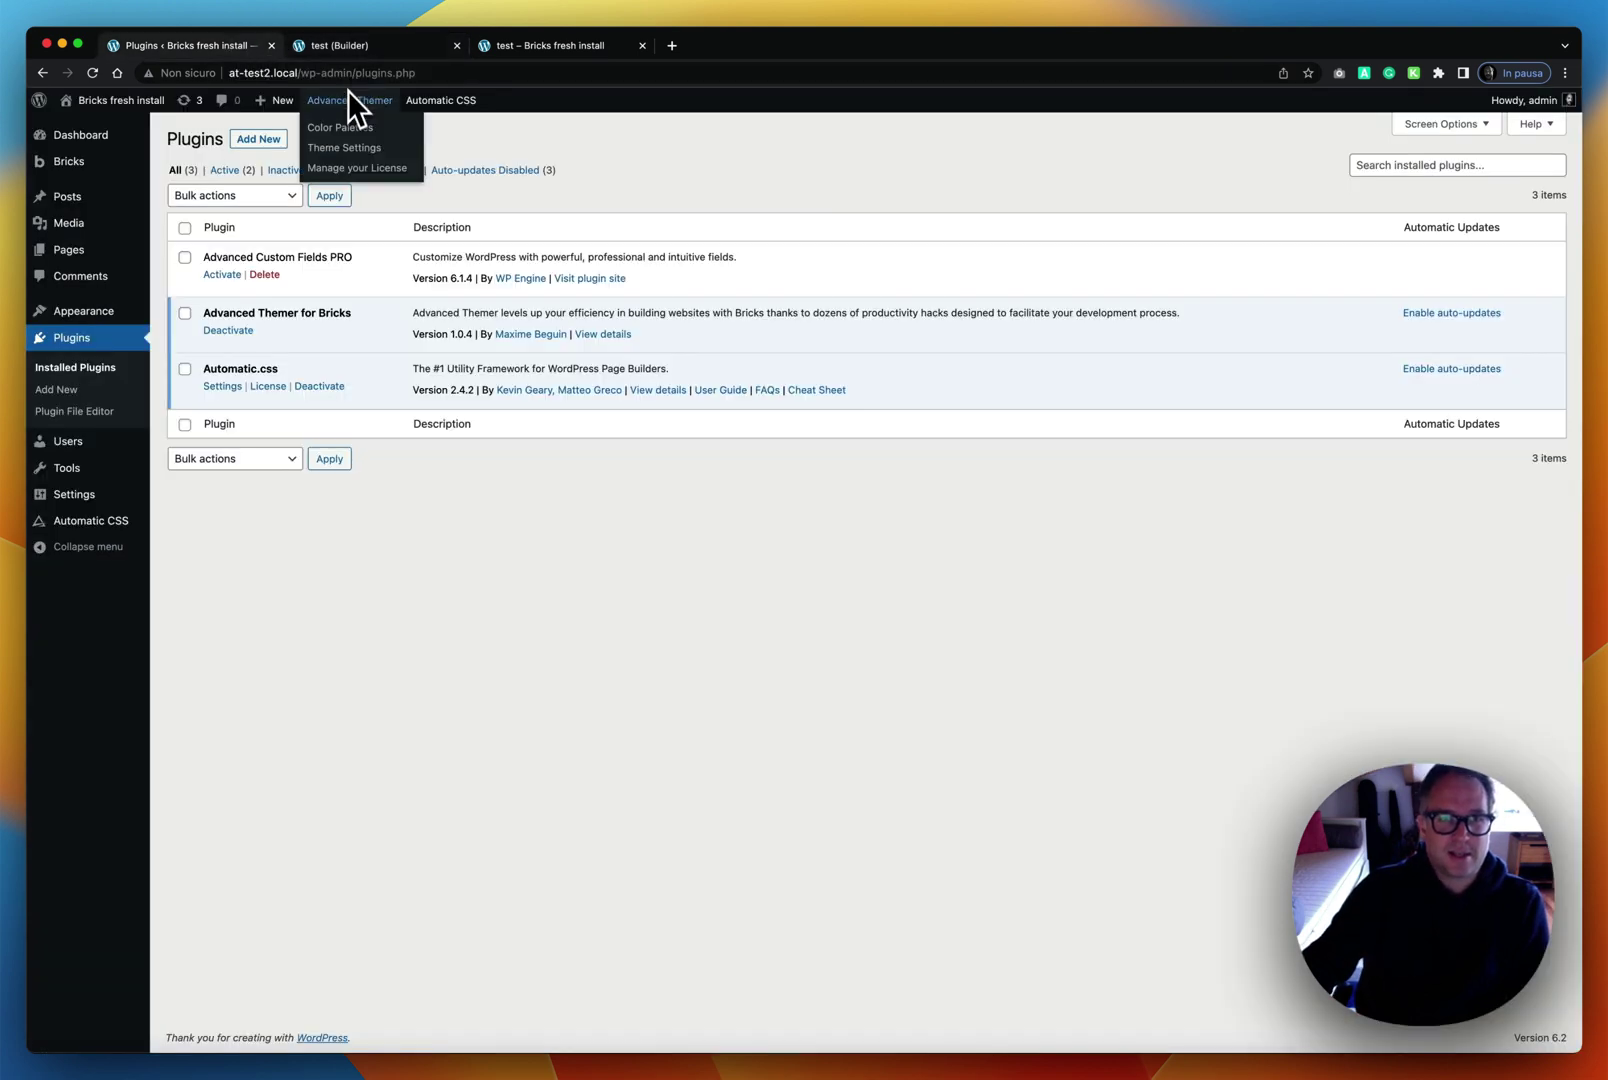
pyautogui.click(350, 150)
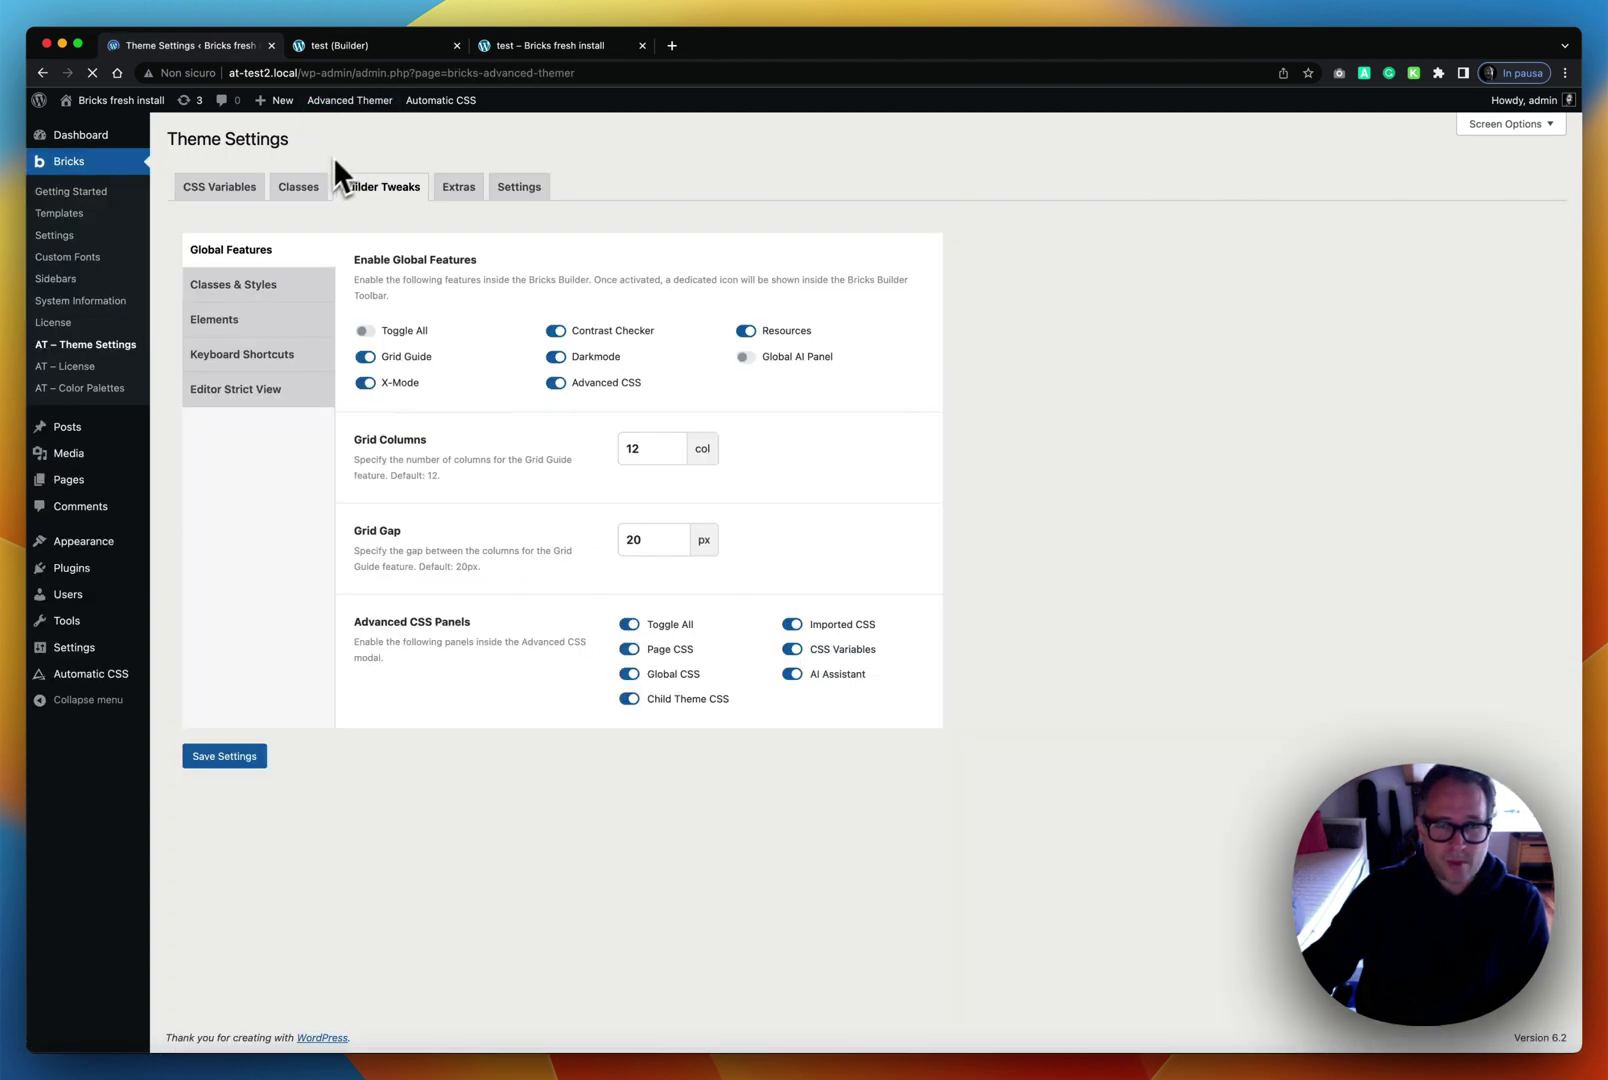
# Step: Add a new, empty CSS Variable Framework entry in the Import Framework section of the CSS Variables settings
pyautogui.click(237, 204)
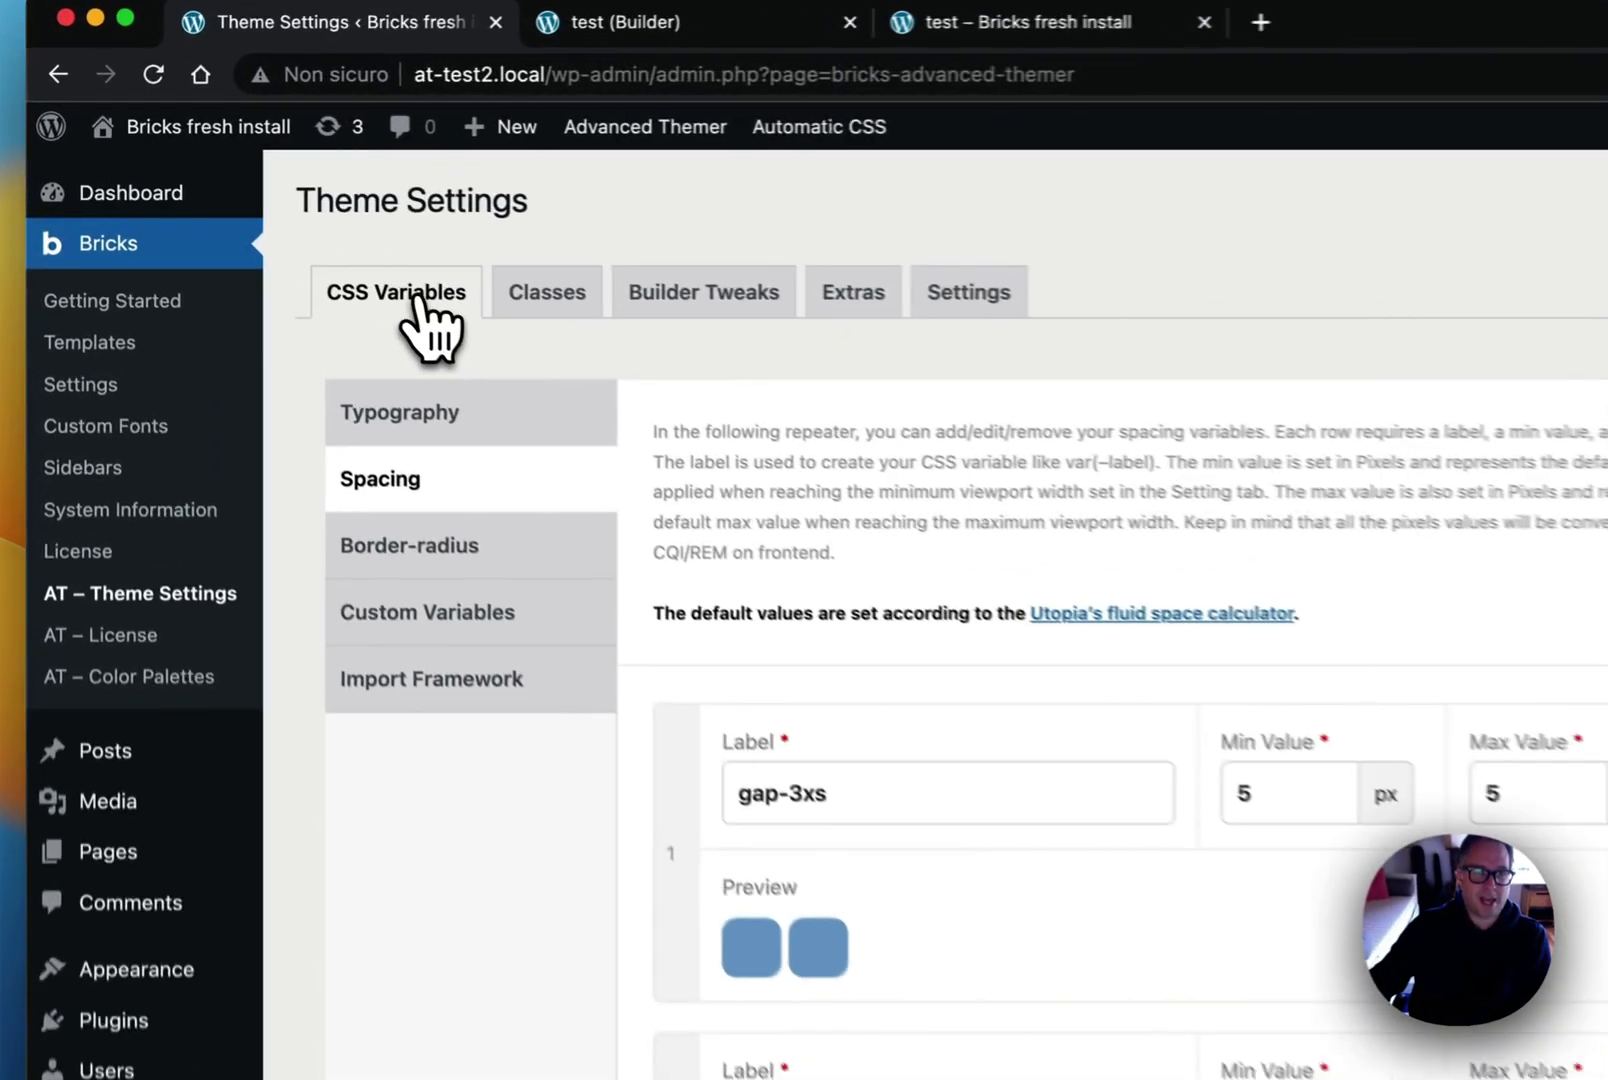
pyautogui.click(276, 458)
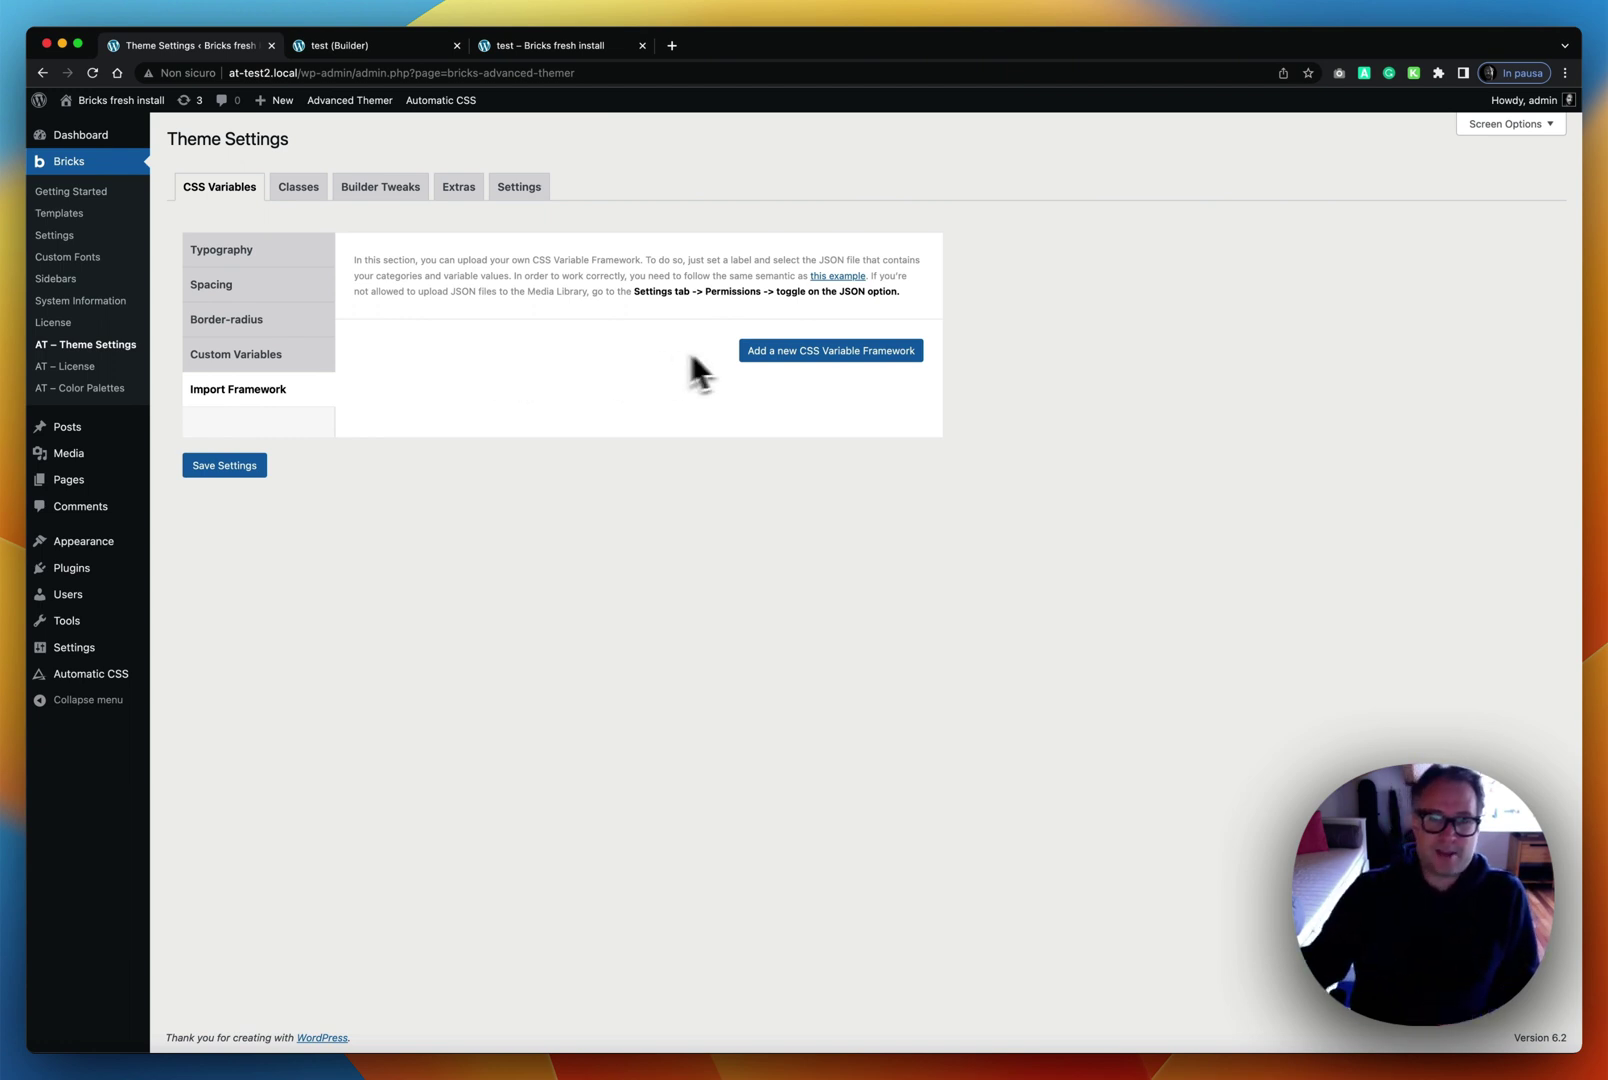
pyautogui.click(792, 356)
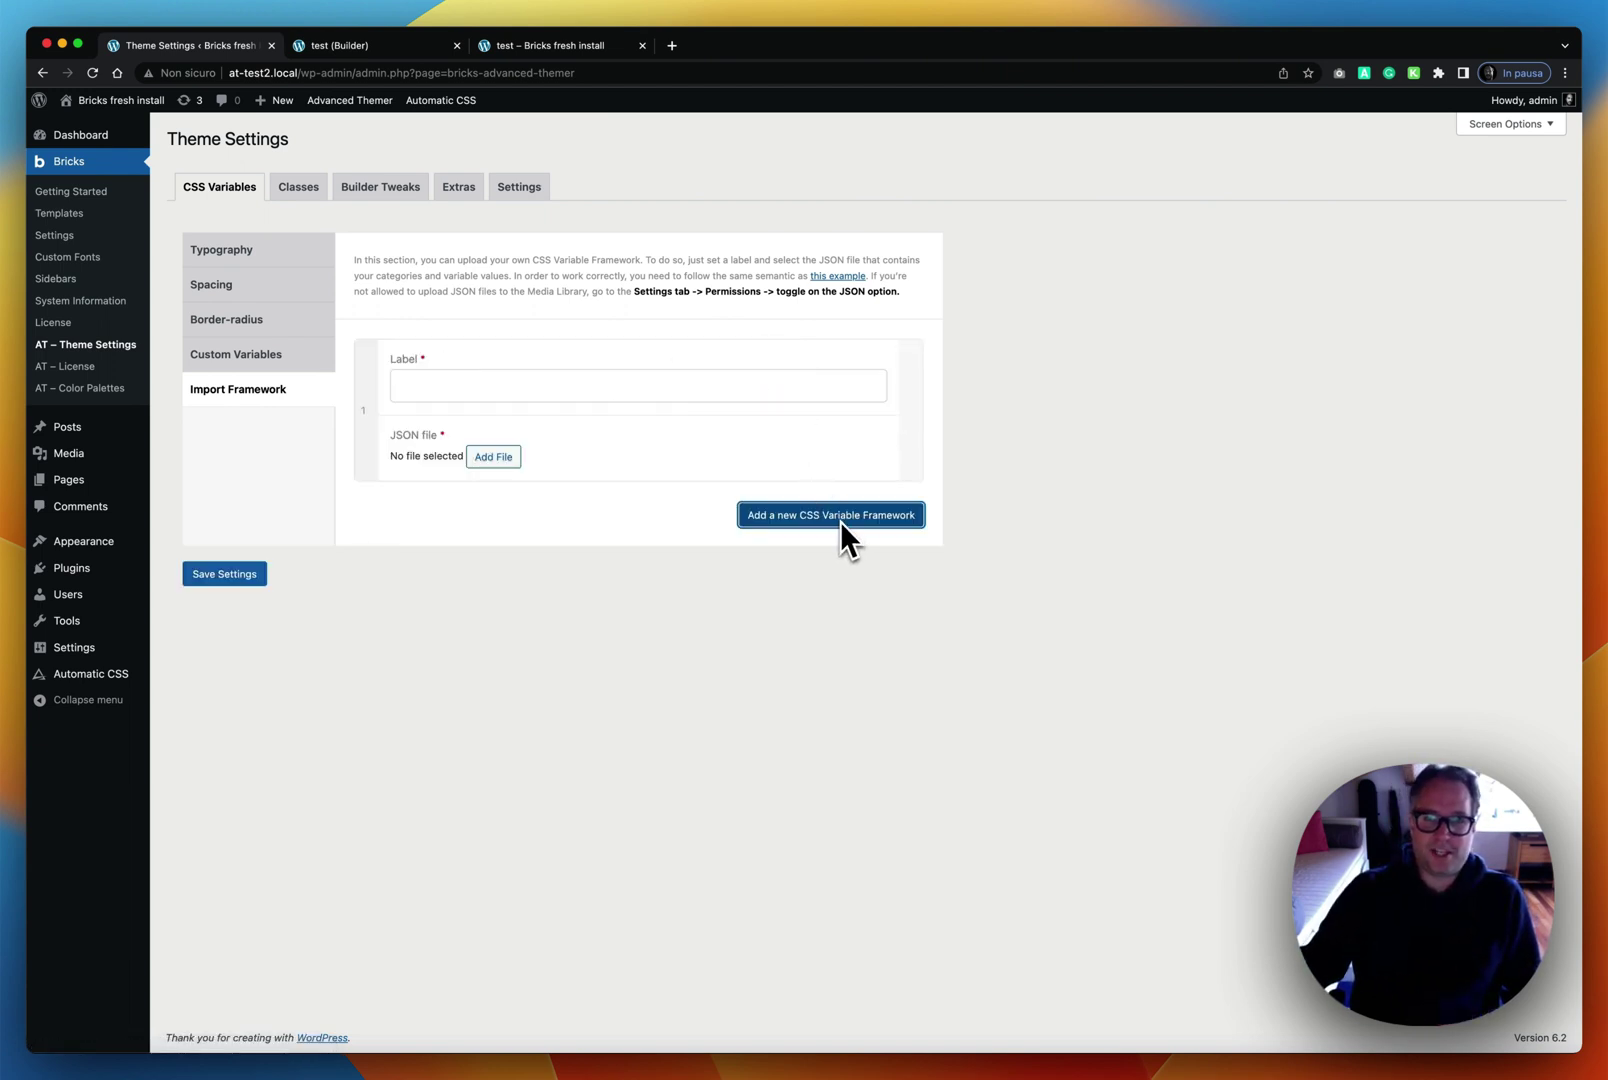
# Step: Label the new CSS variable framework "My Framework", attach example-framework.json from the Media Library and save the theme settings
pyautogui.click(536, 388)
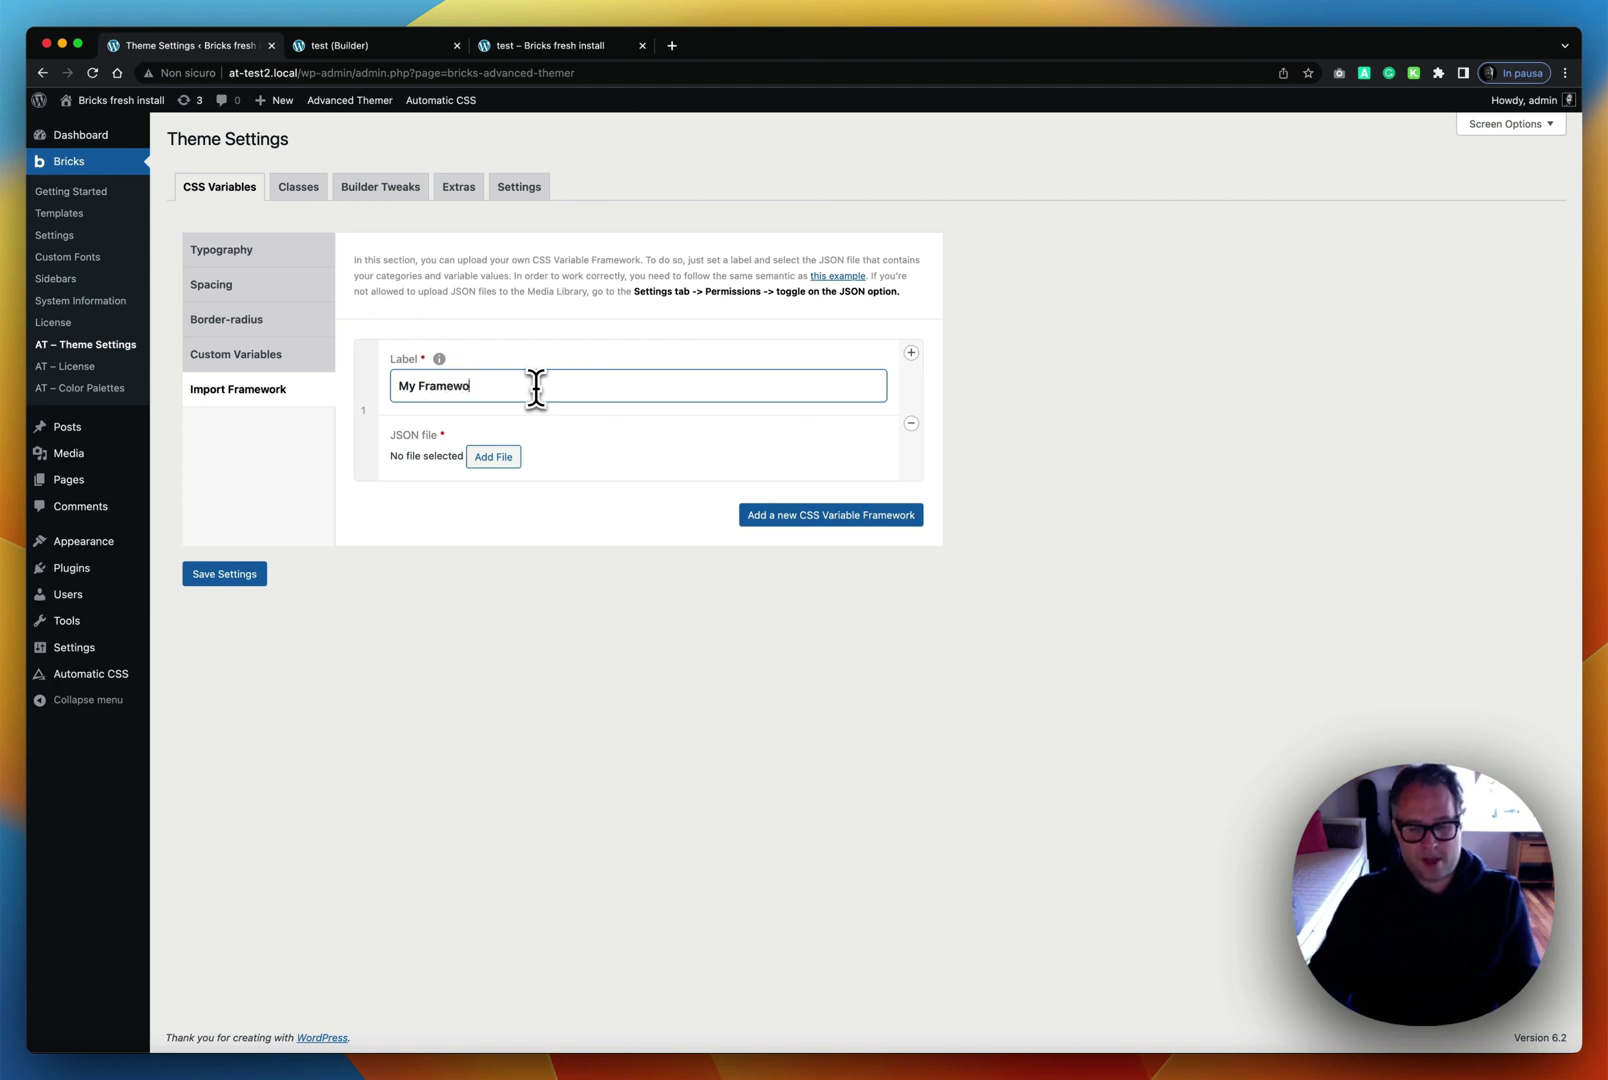
pyautogui.write('My Framework')
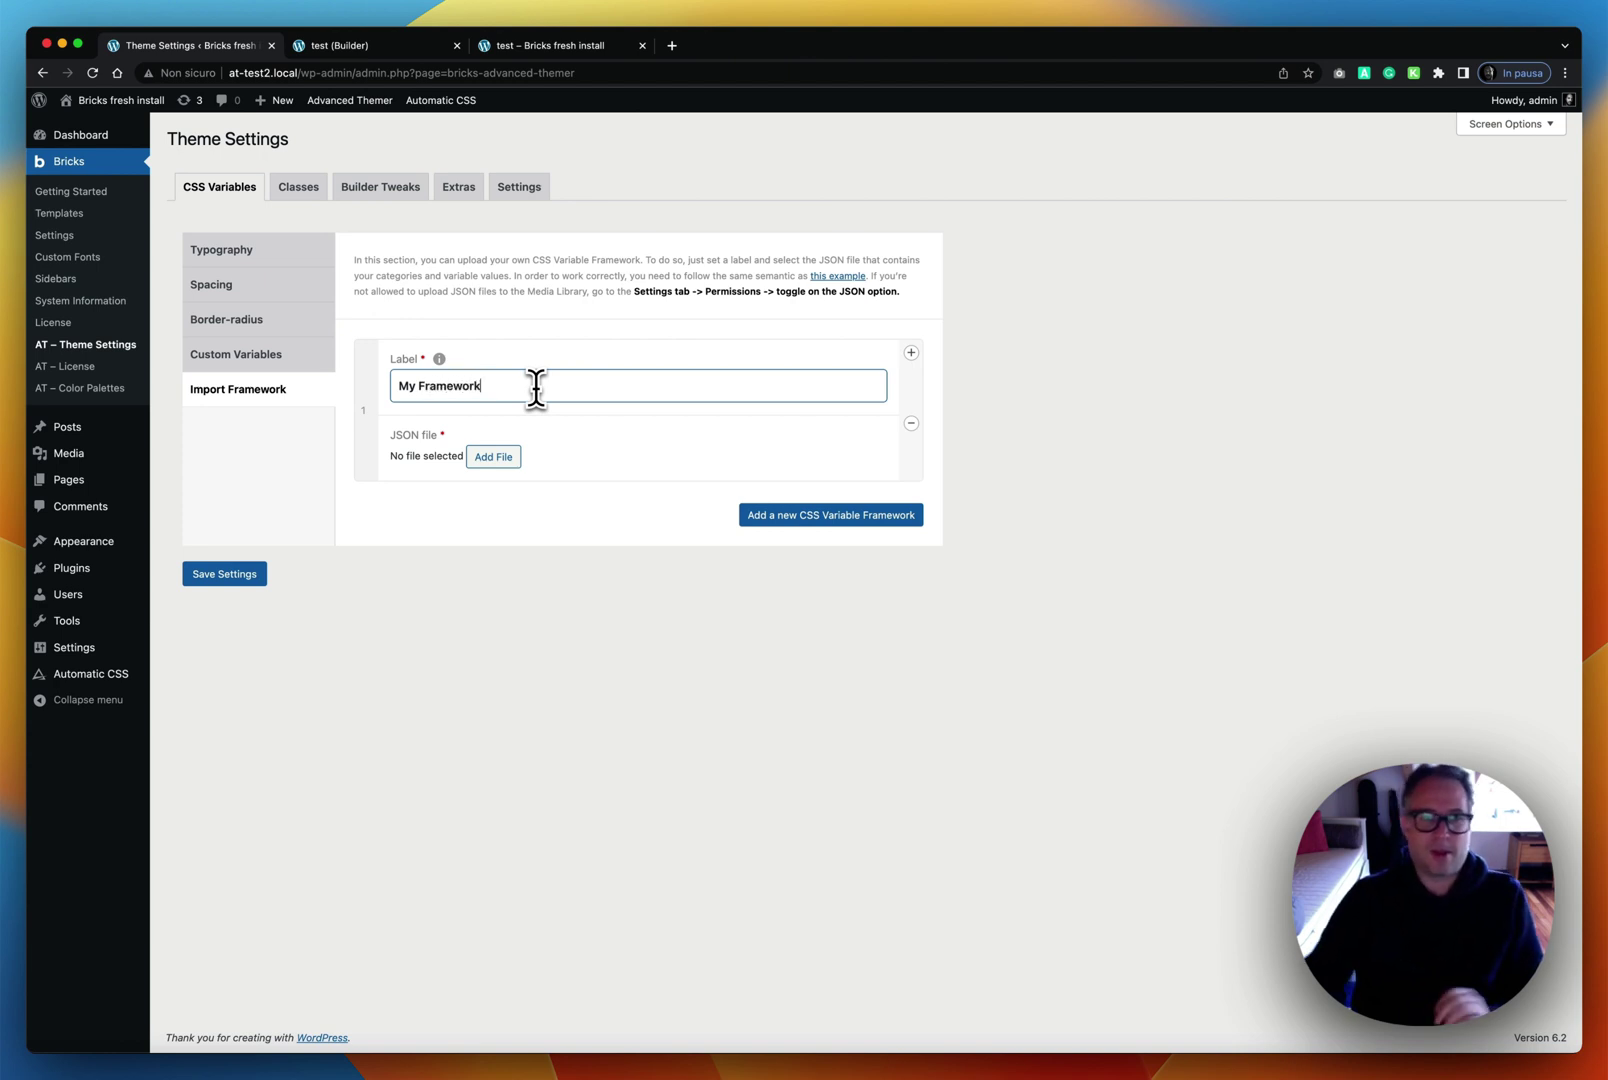
pyautogui.click(494, 458)
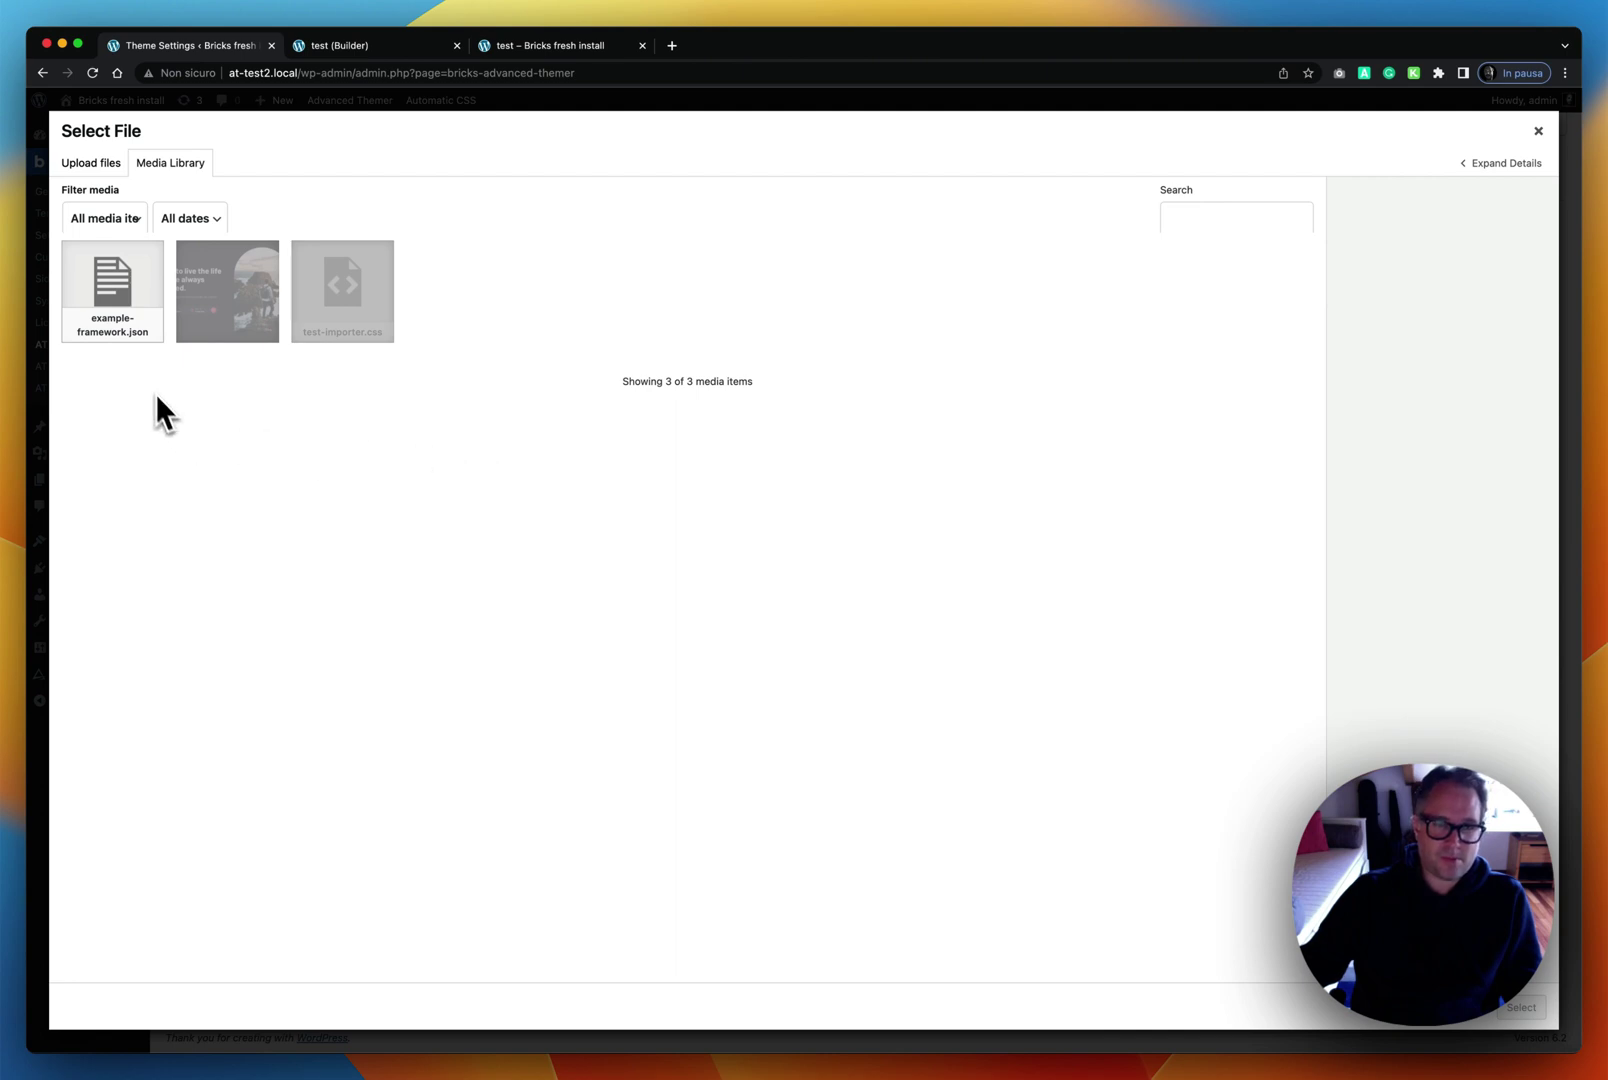
pyautogui.click(137, 338)
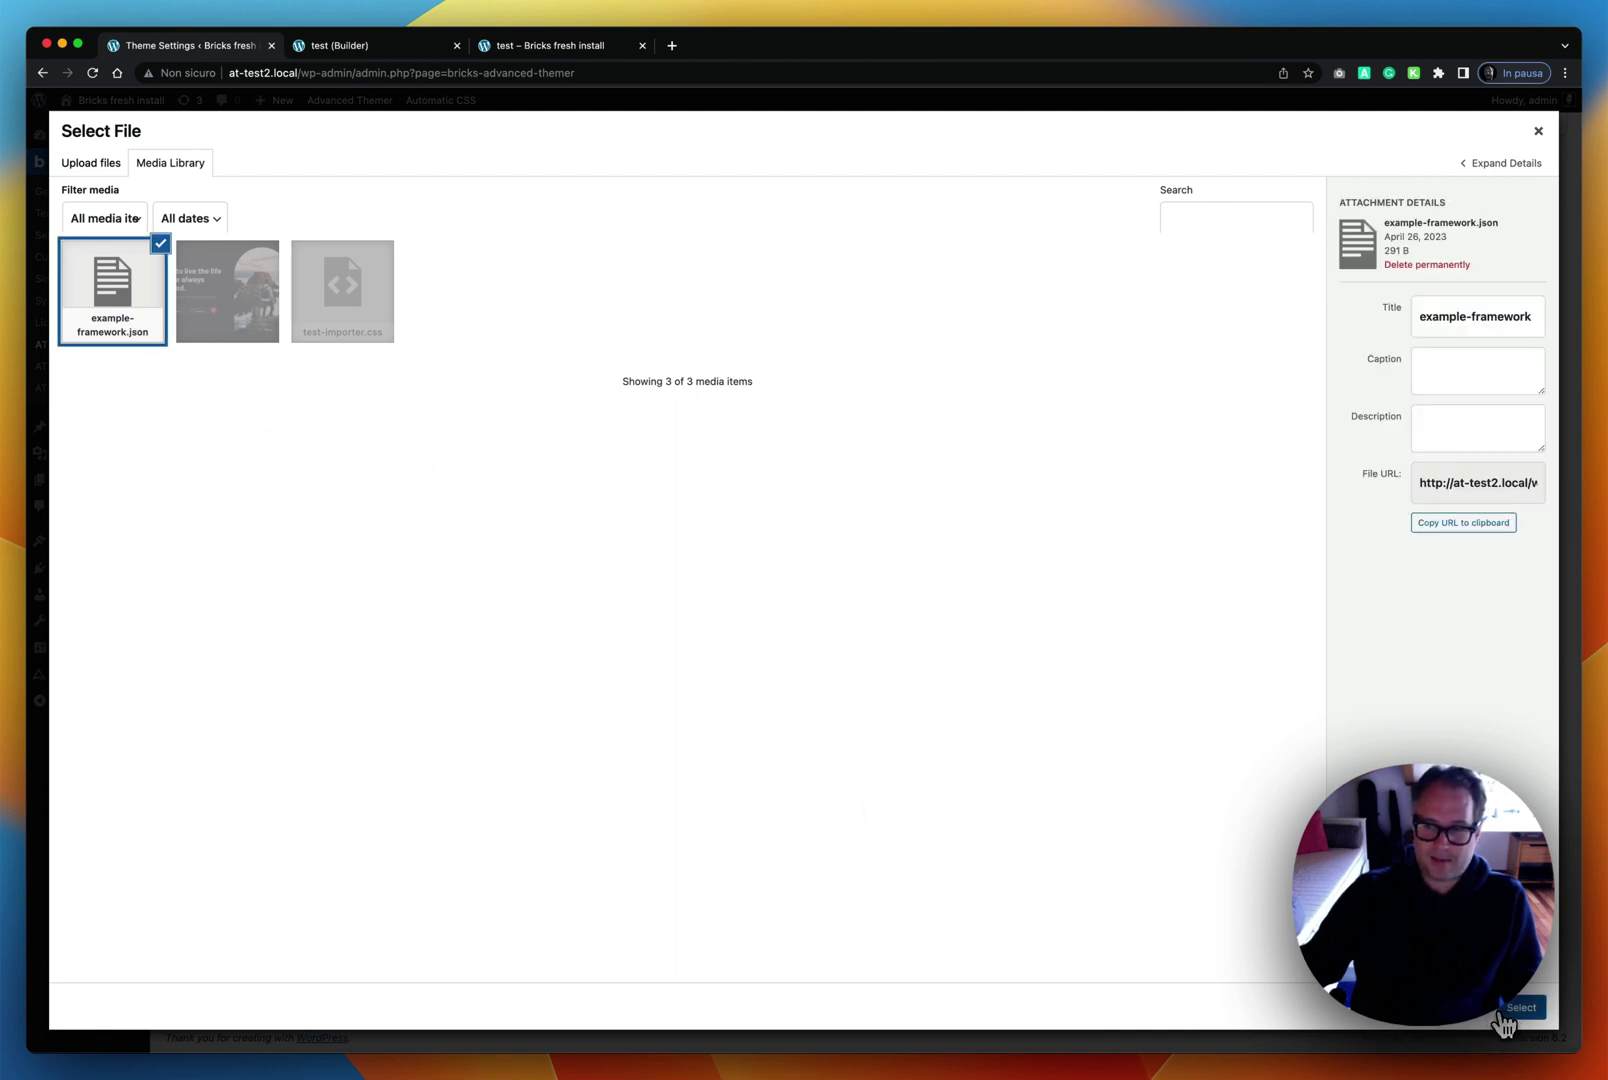
pyautogui.click(1505, 1009)
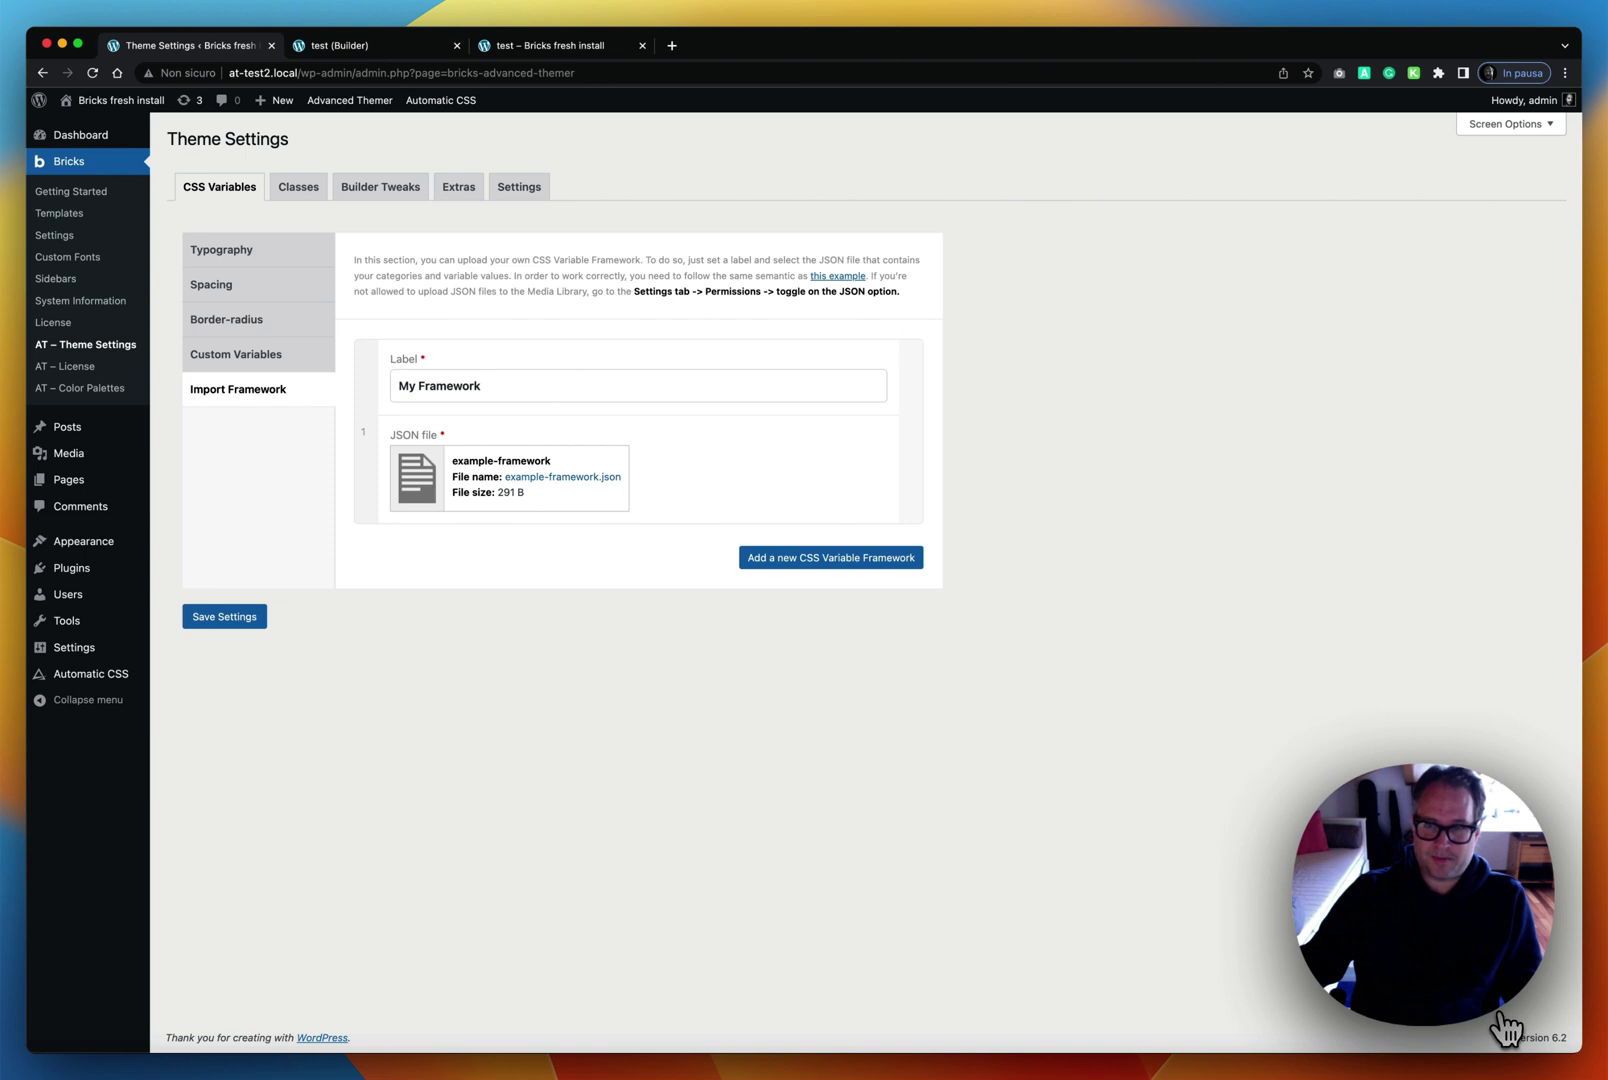
pyautogui.click(244, 624)
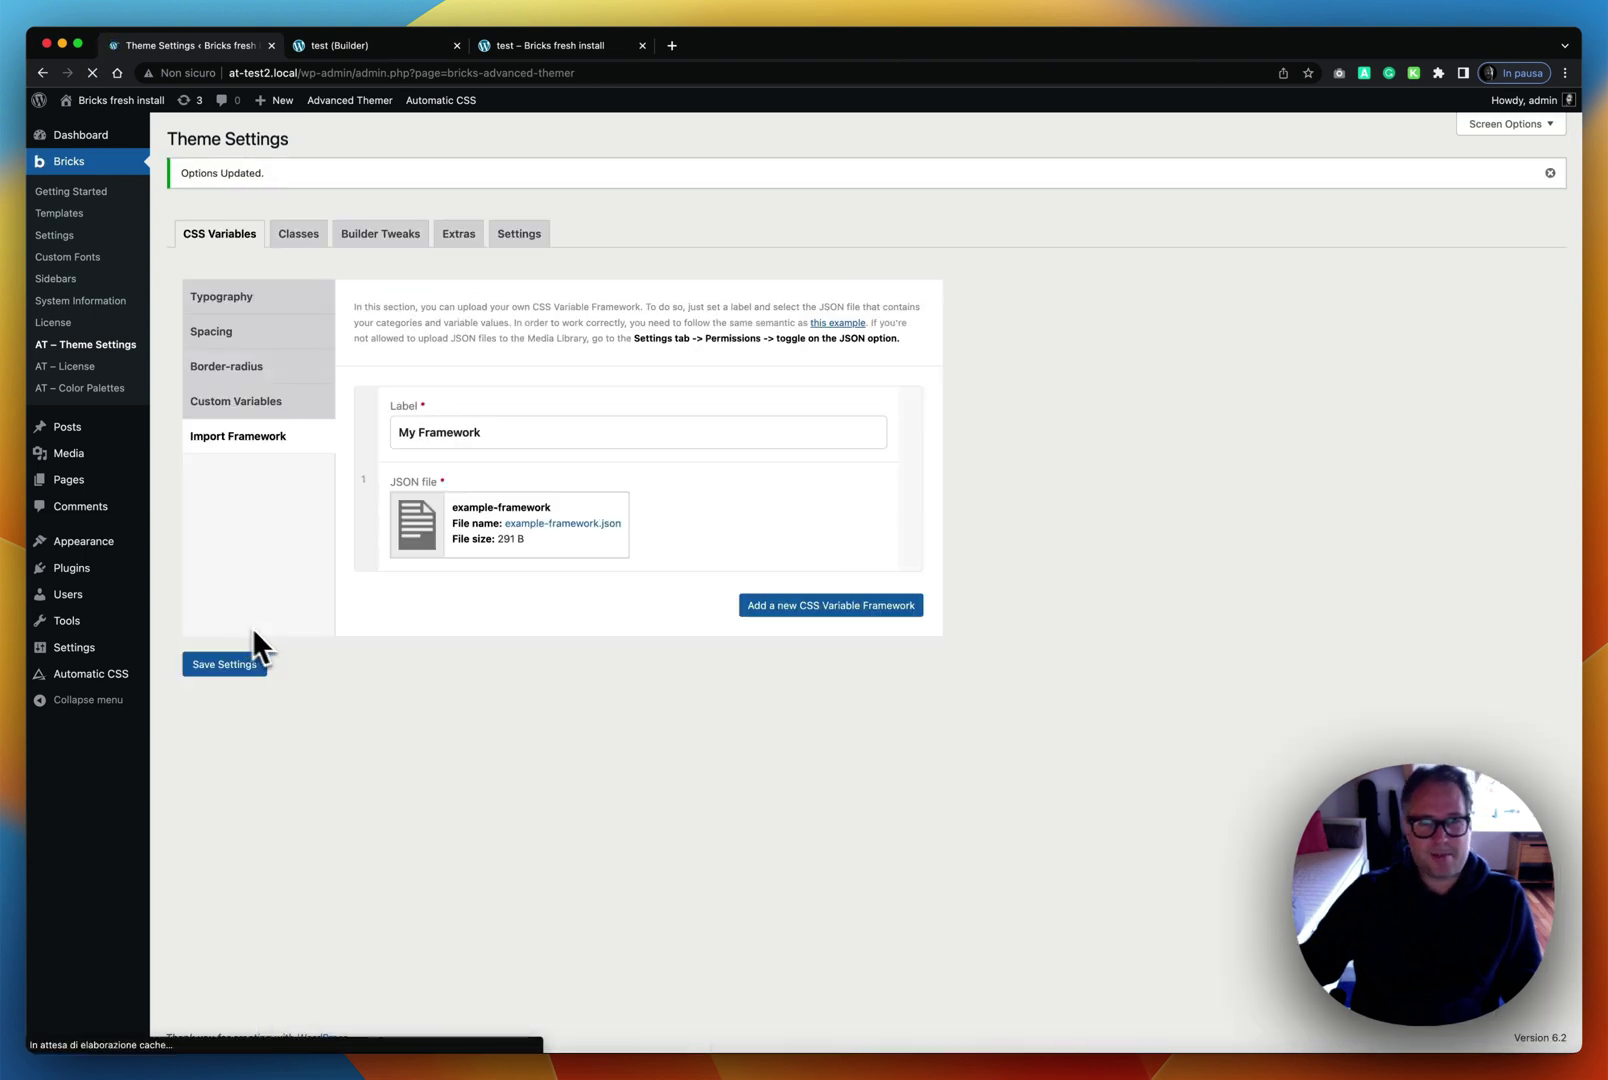
# Step: Open the linked example framework JSON in a new tab and examine how its categories and variables are structured
pyautogui.moveTo(531, 531)
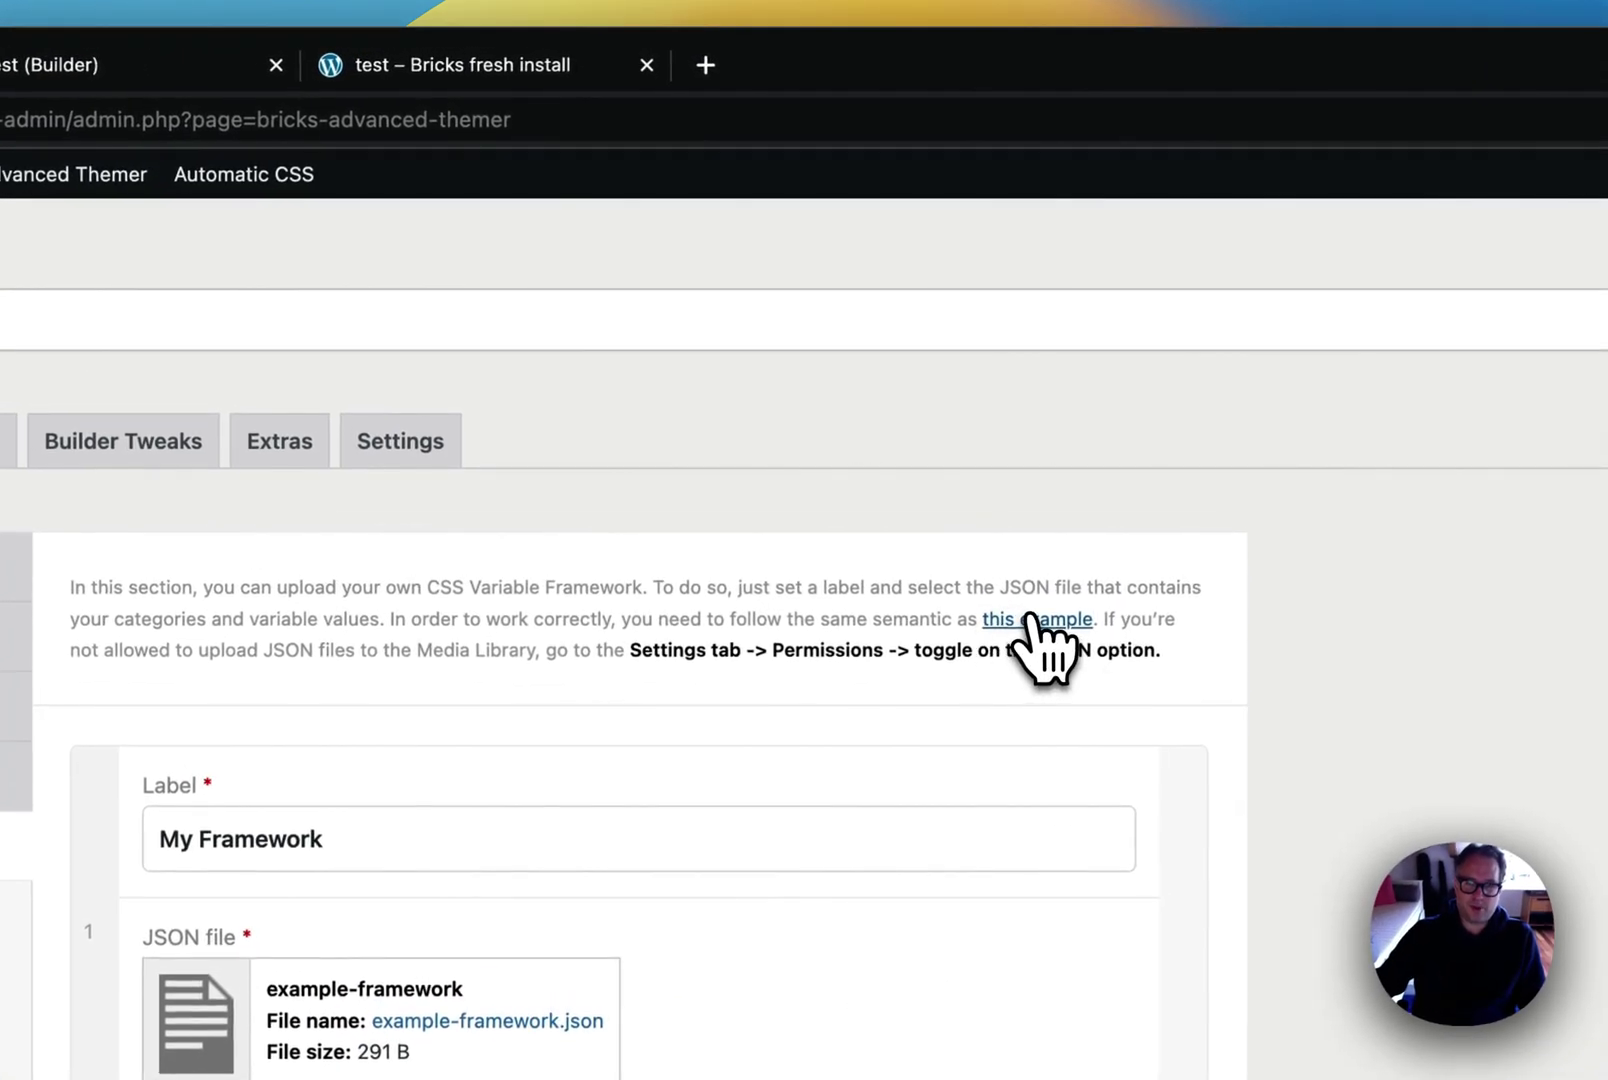
pyautogui.rightClick(1030, 622)
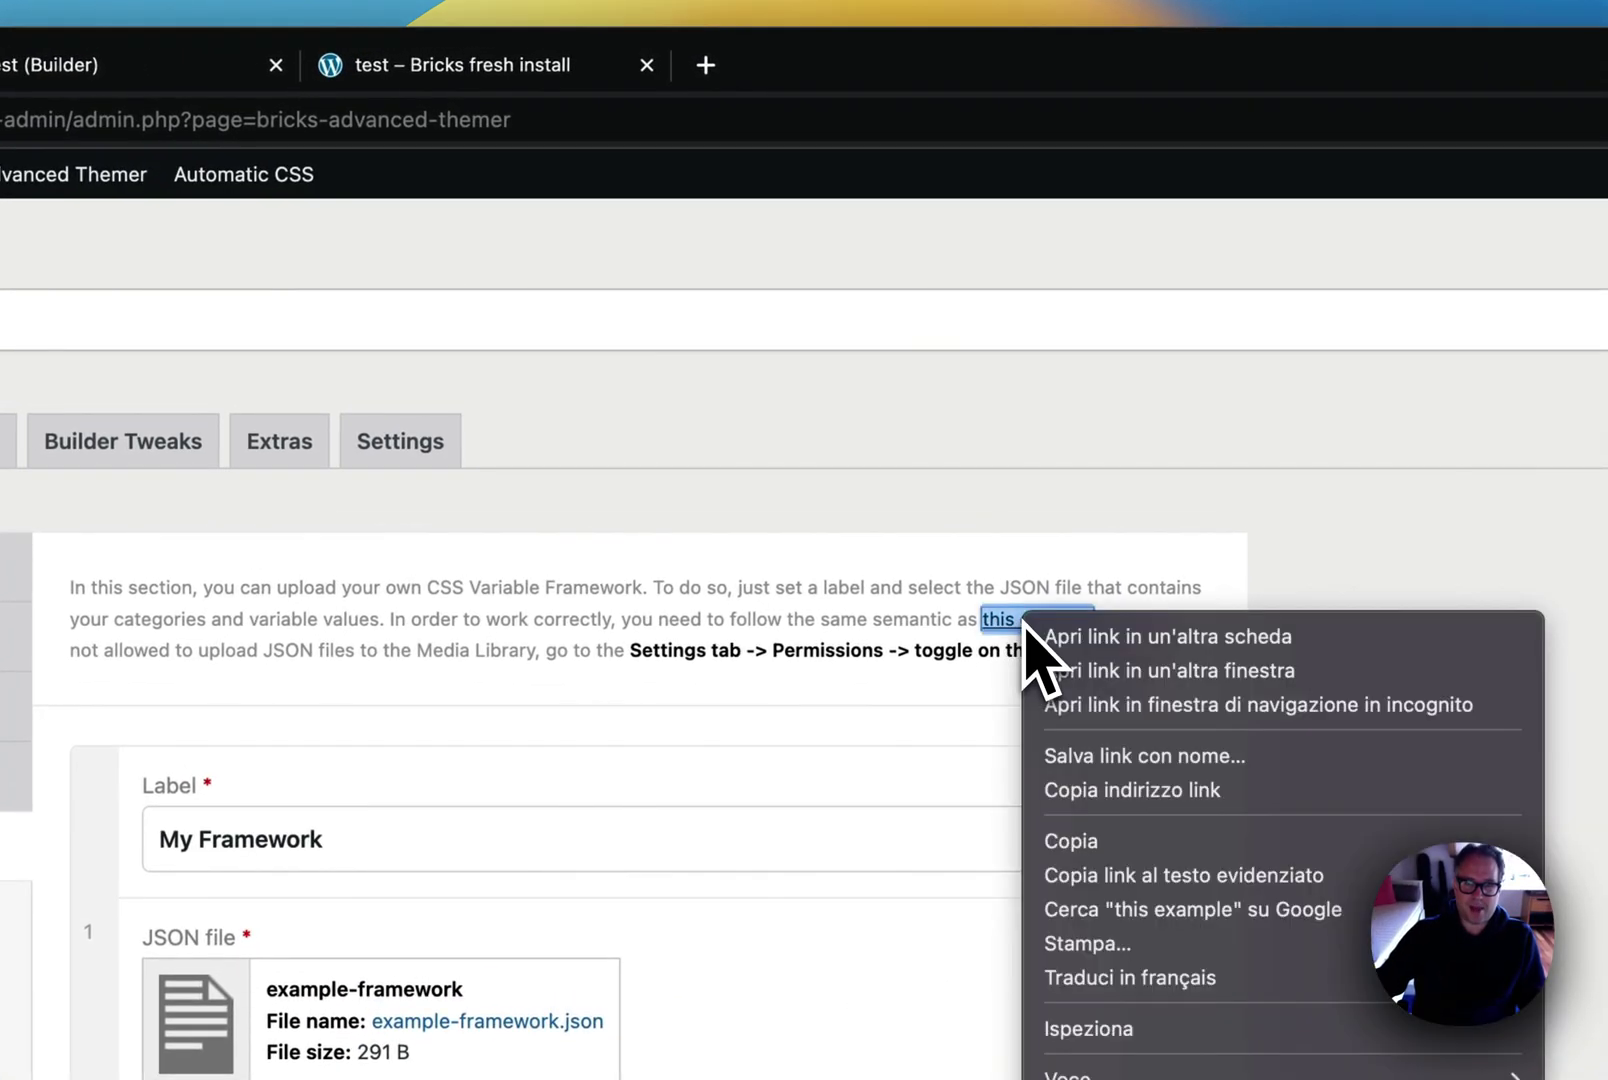
pyautogui.click(1067, 637)
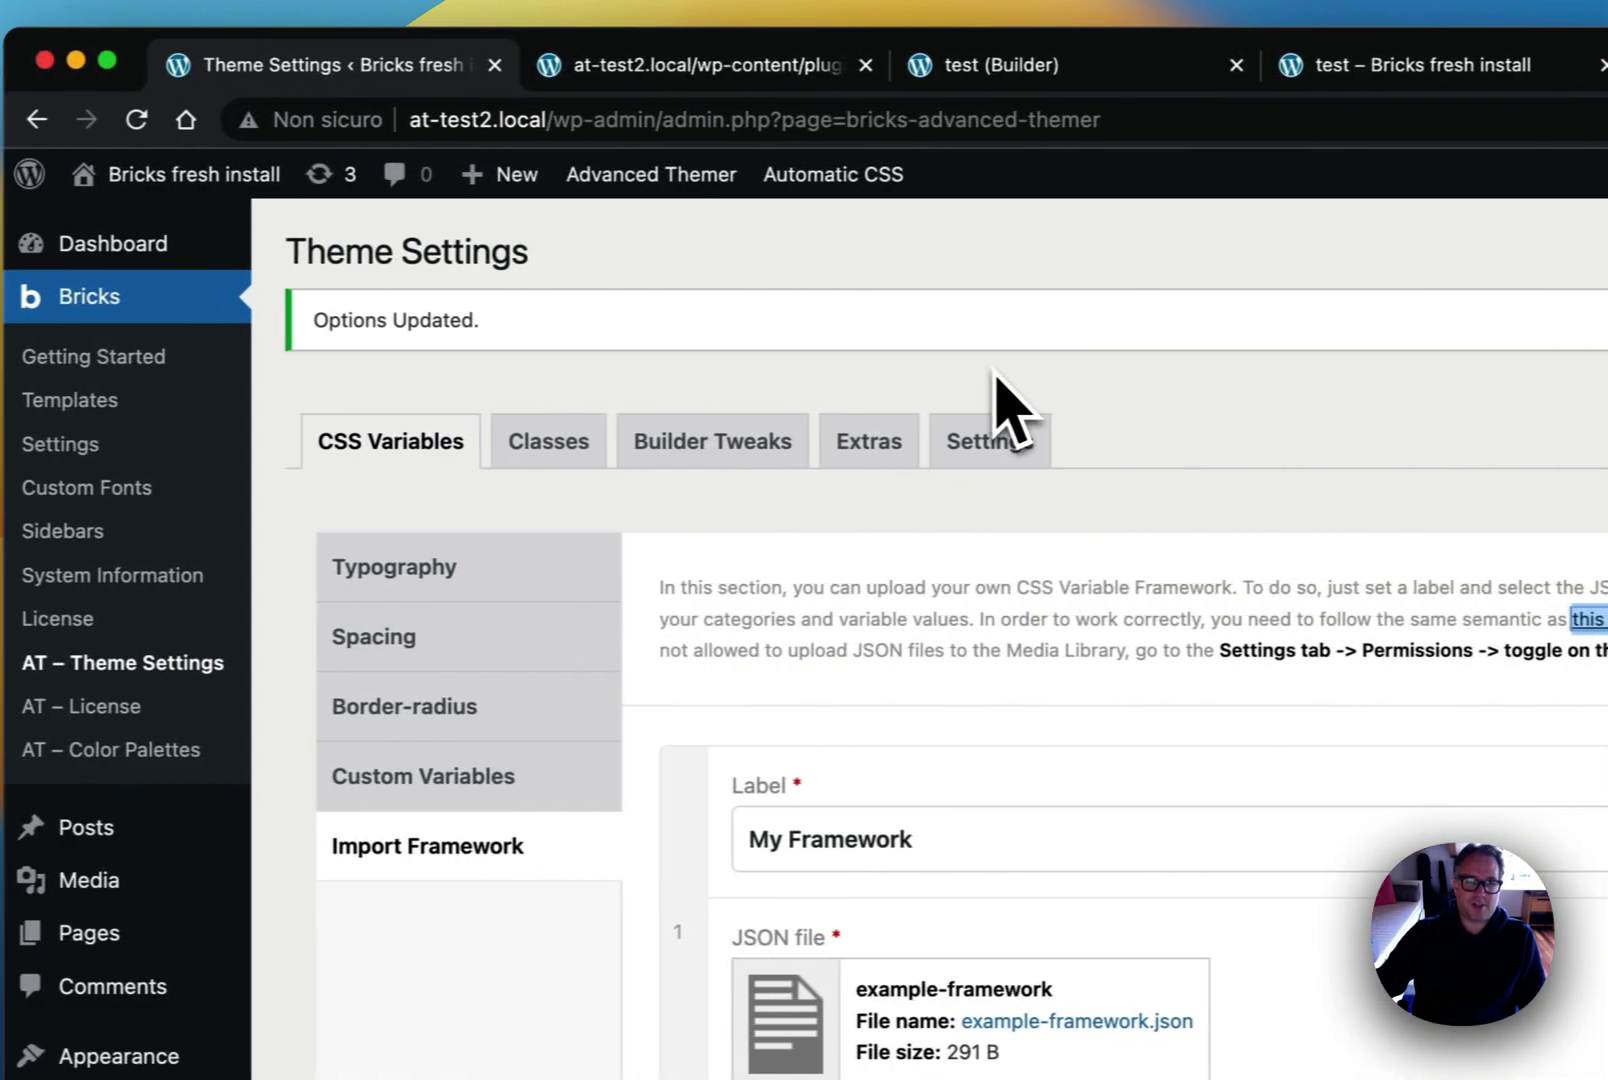
pyautogui.click(726, 84)
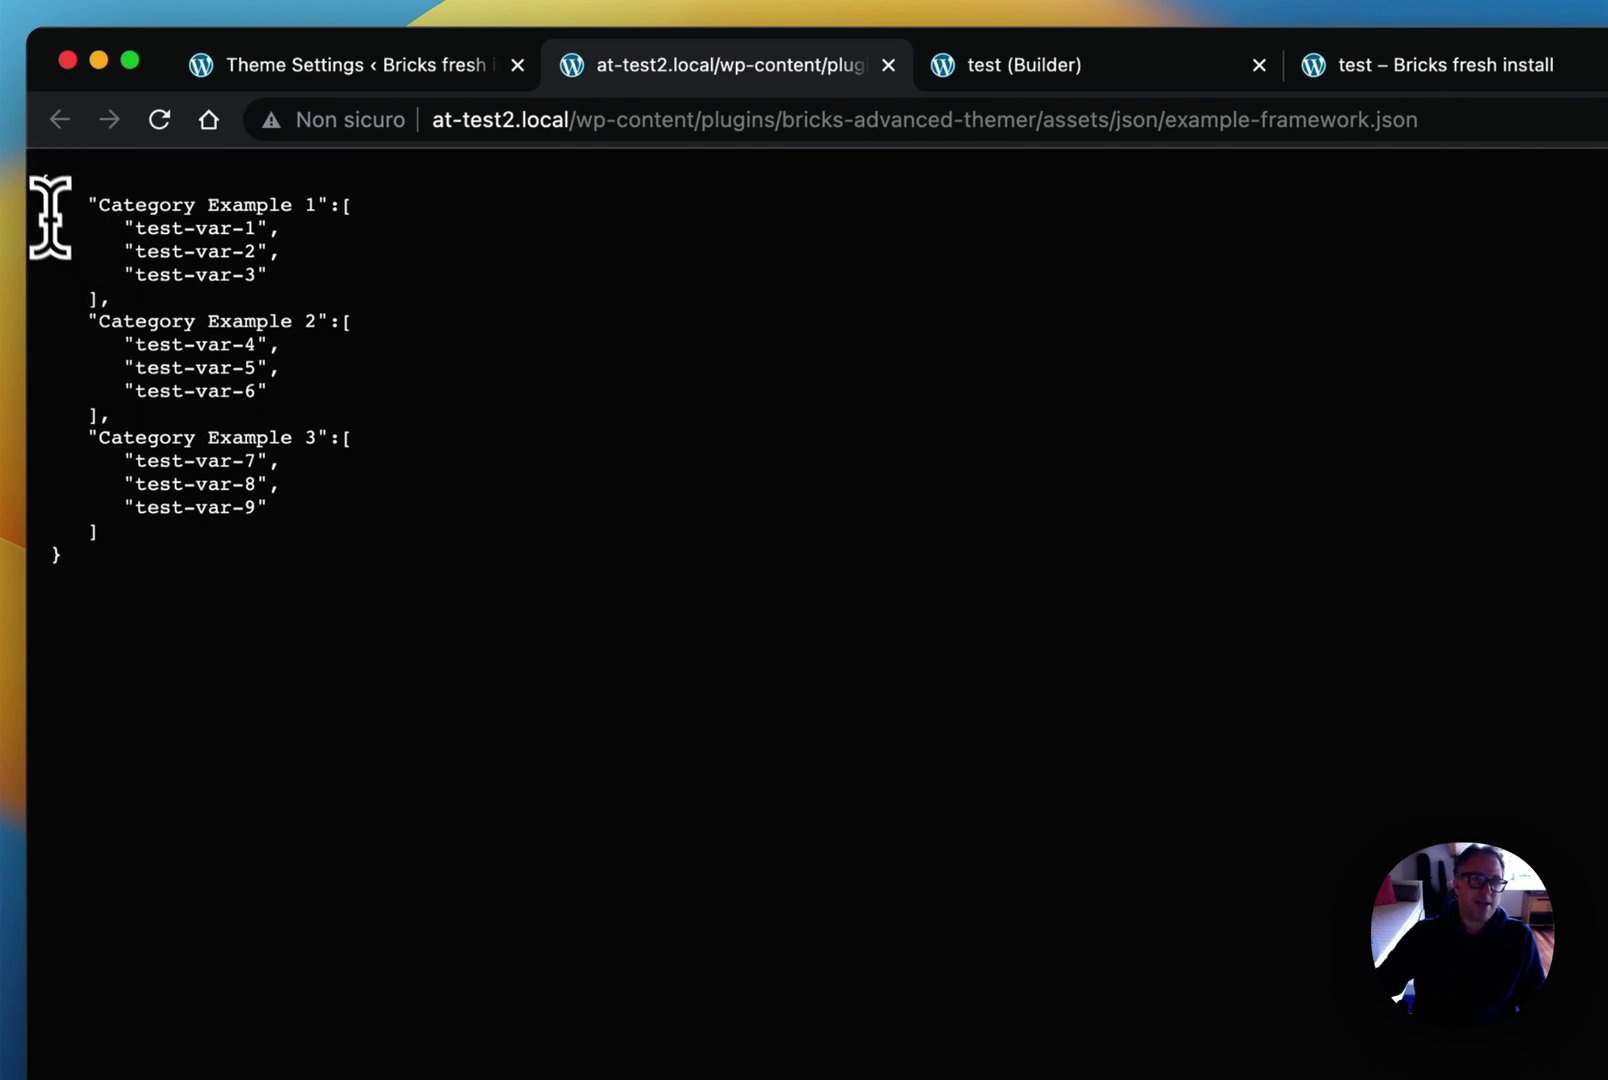
pyautogui.moveTo(42, 185); pyautogui.dragTo(106, 577)
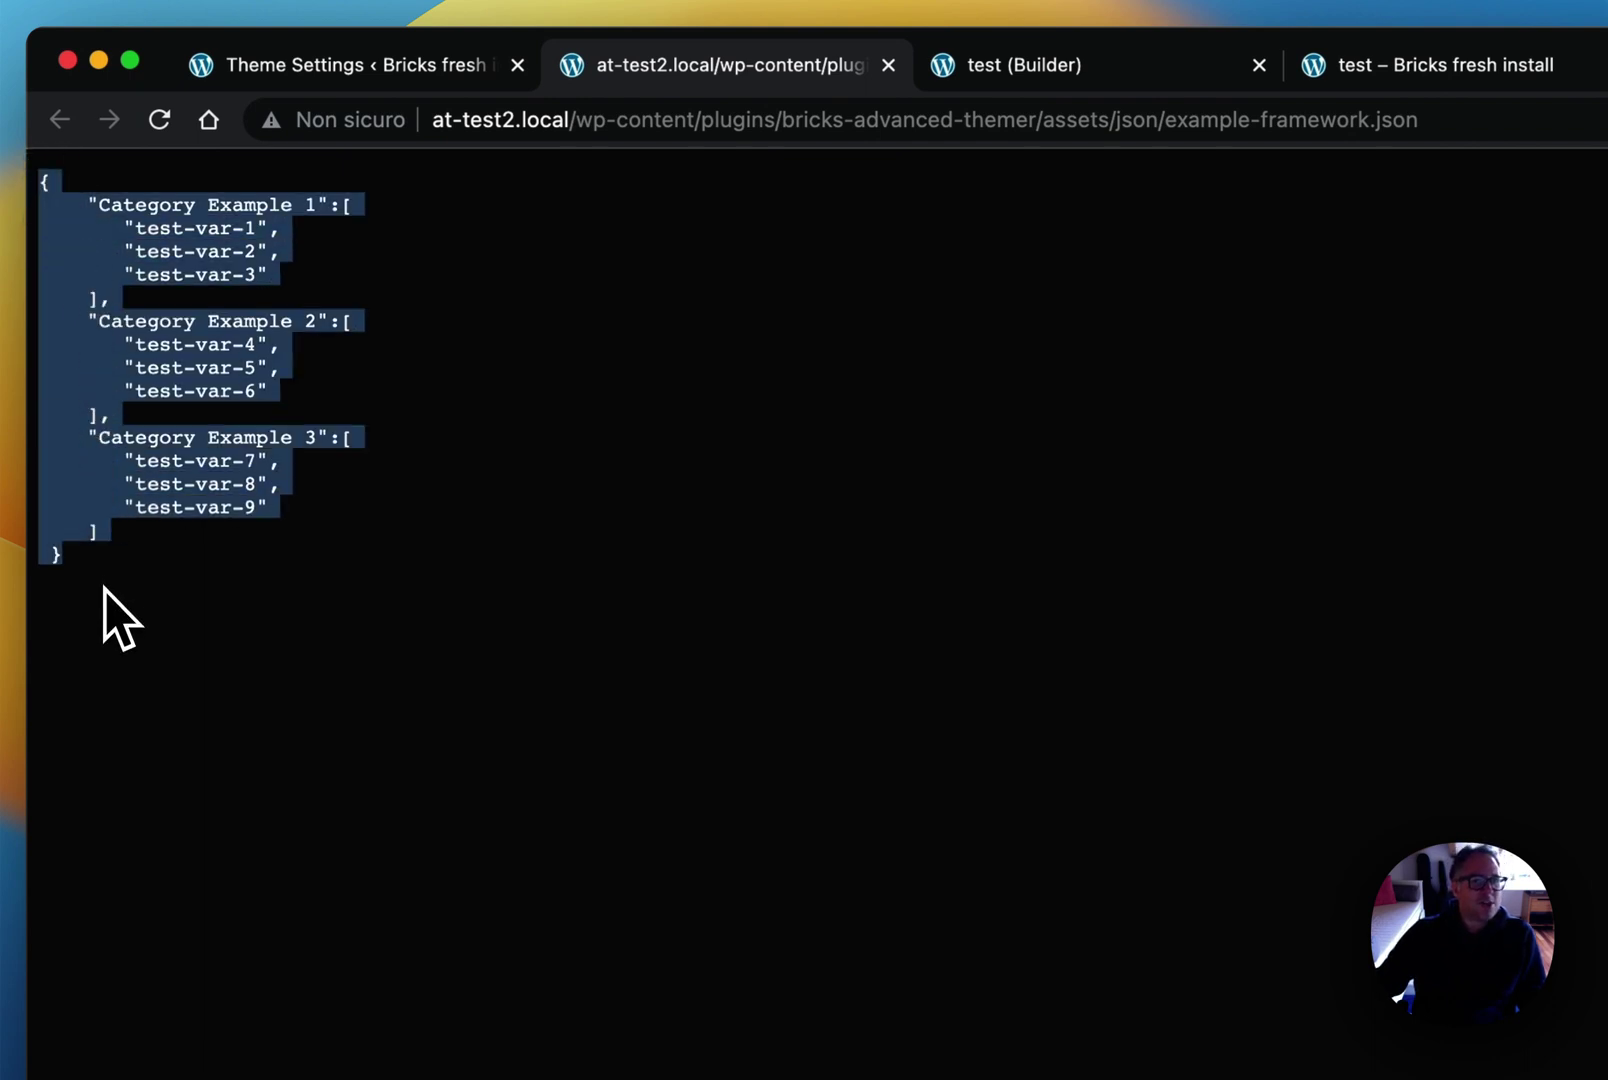
pyautogui.click(106, 577)
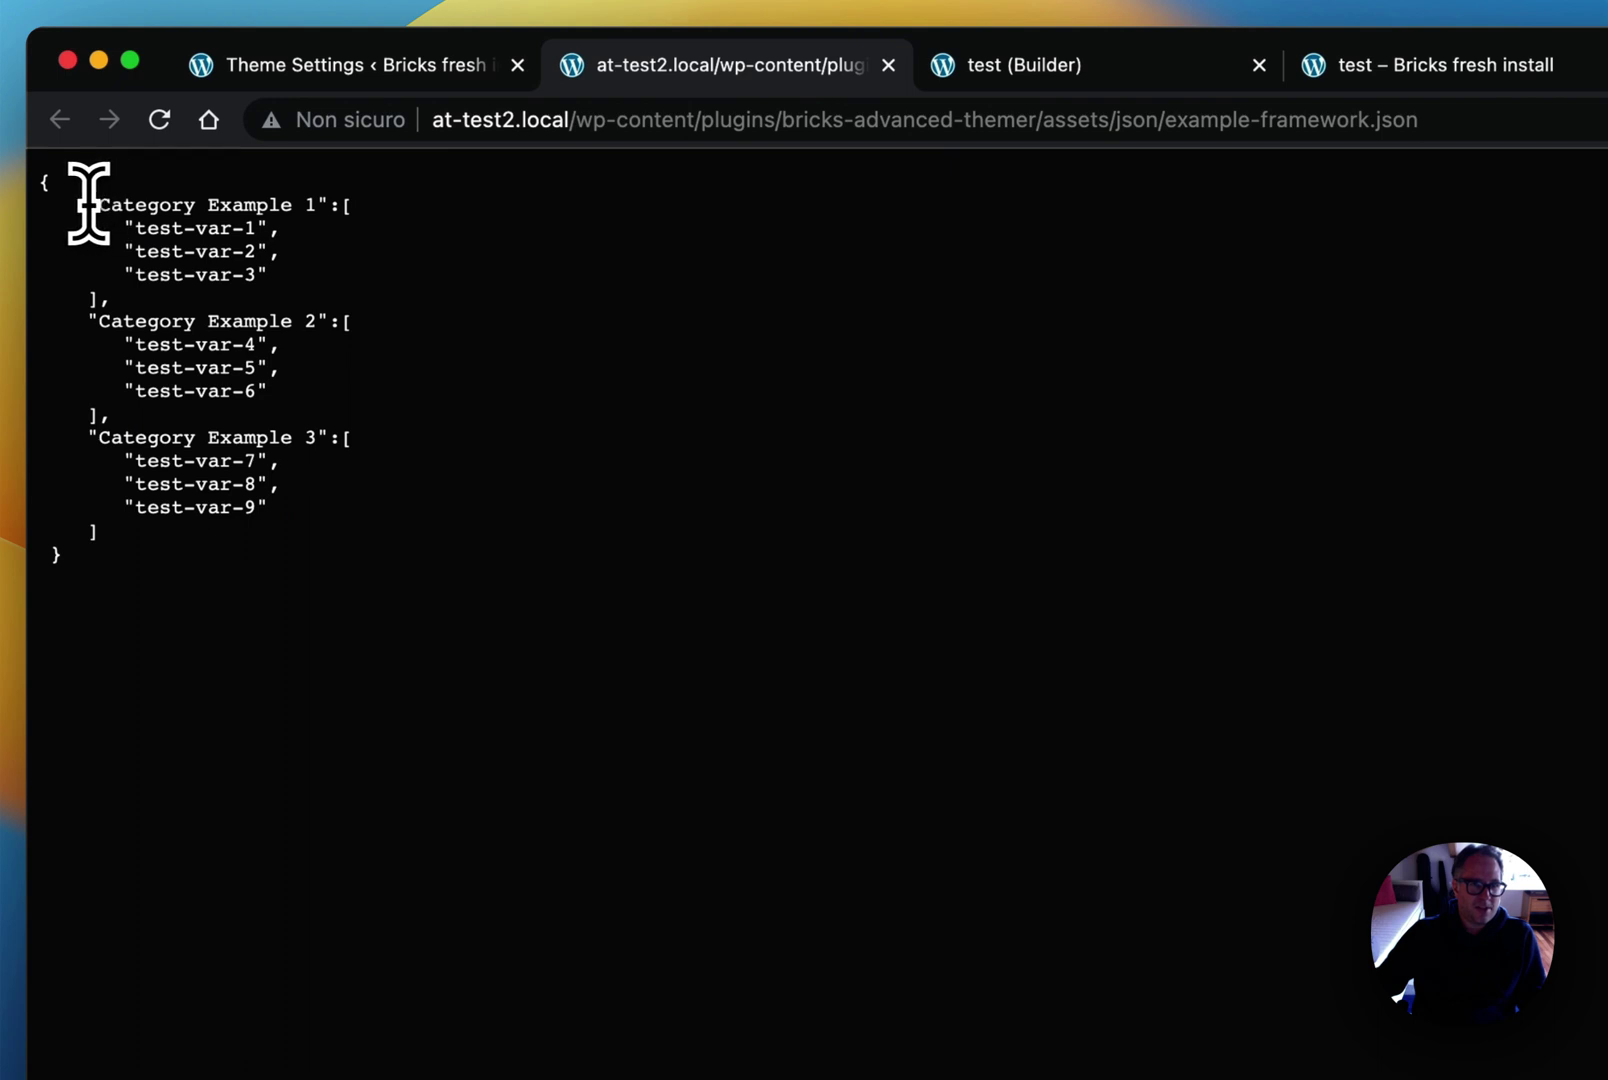
pyautogui.moveTo(98, 204); pyautogui.dragTo(330, 206)
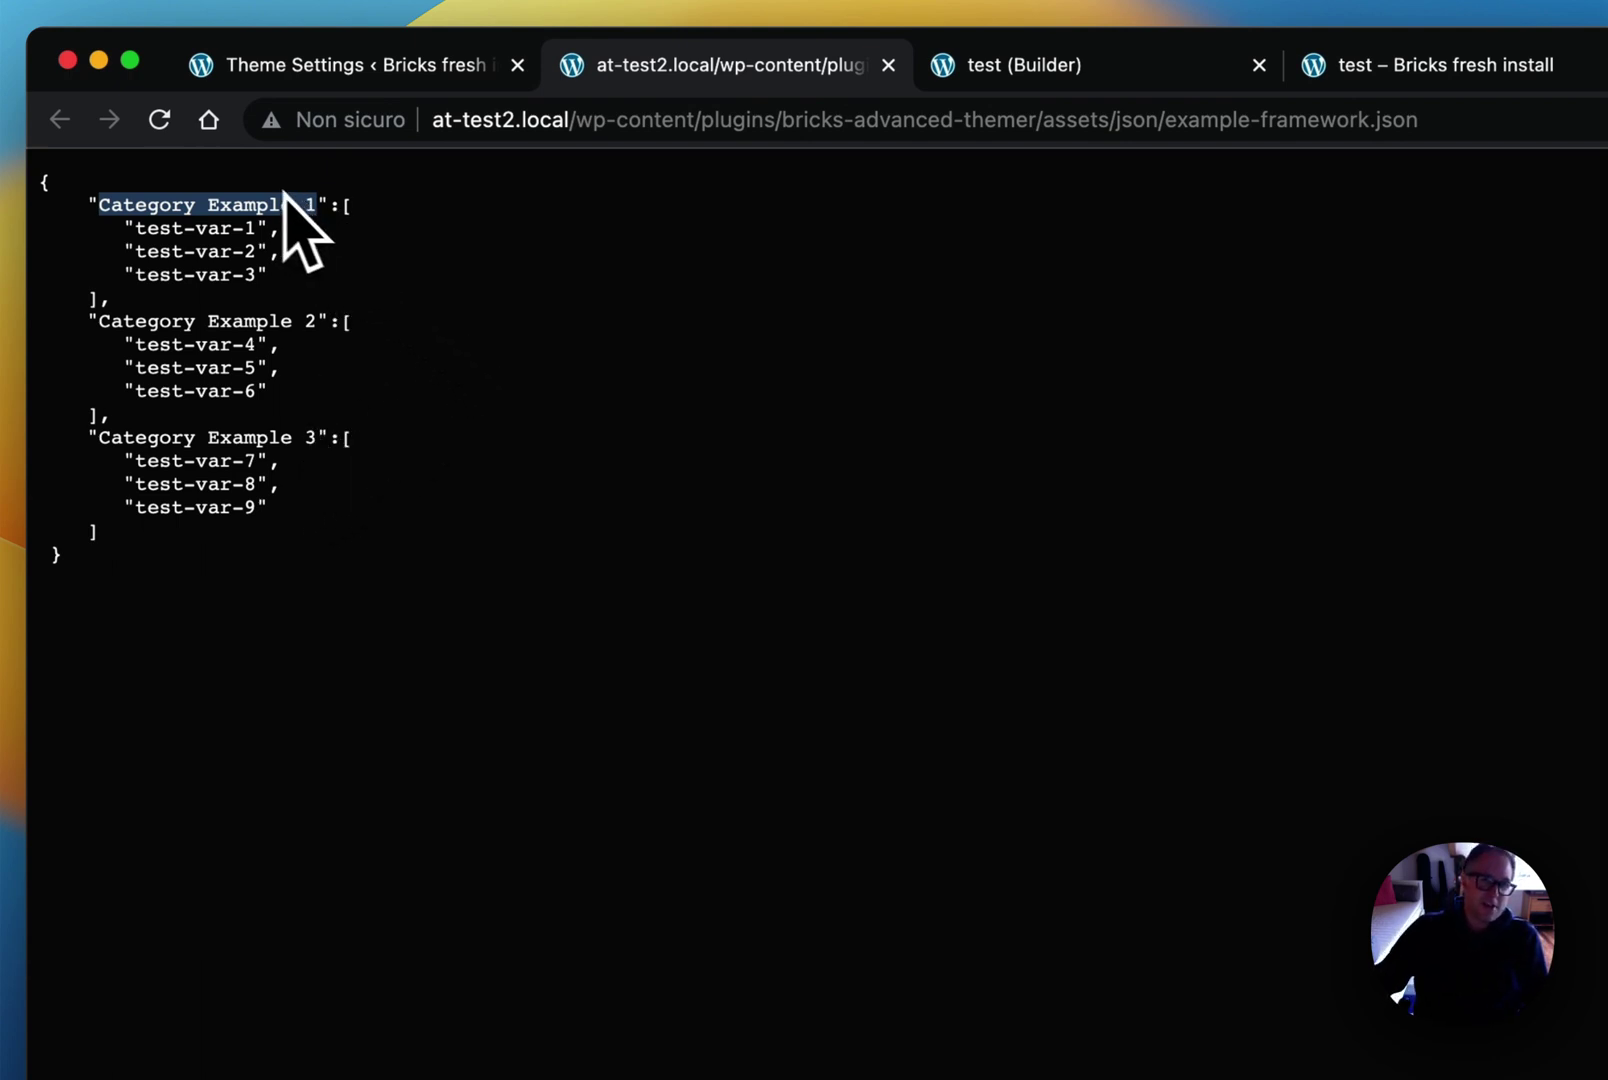
pyautogui.click(134, 222)
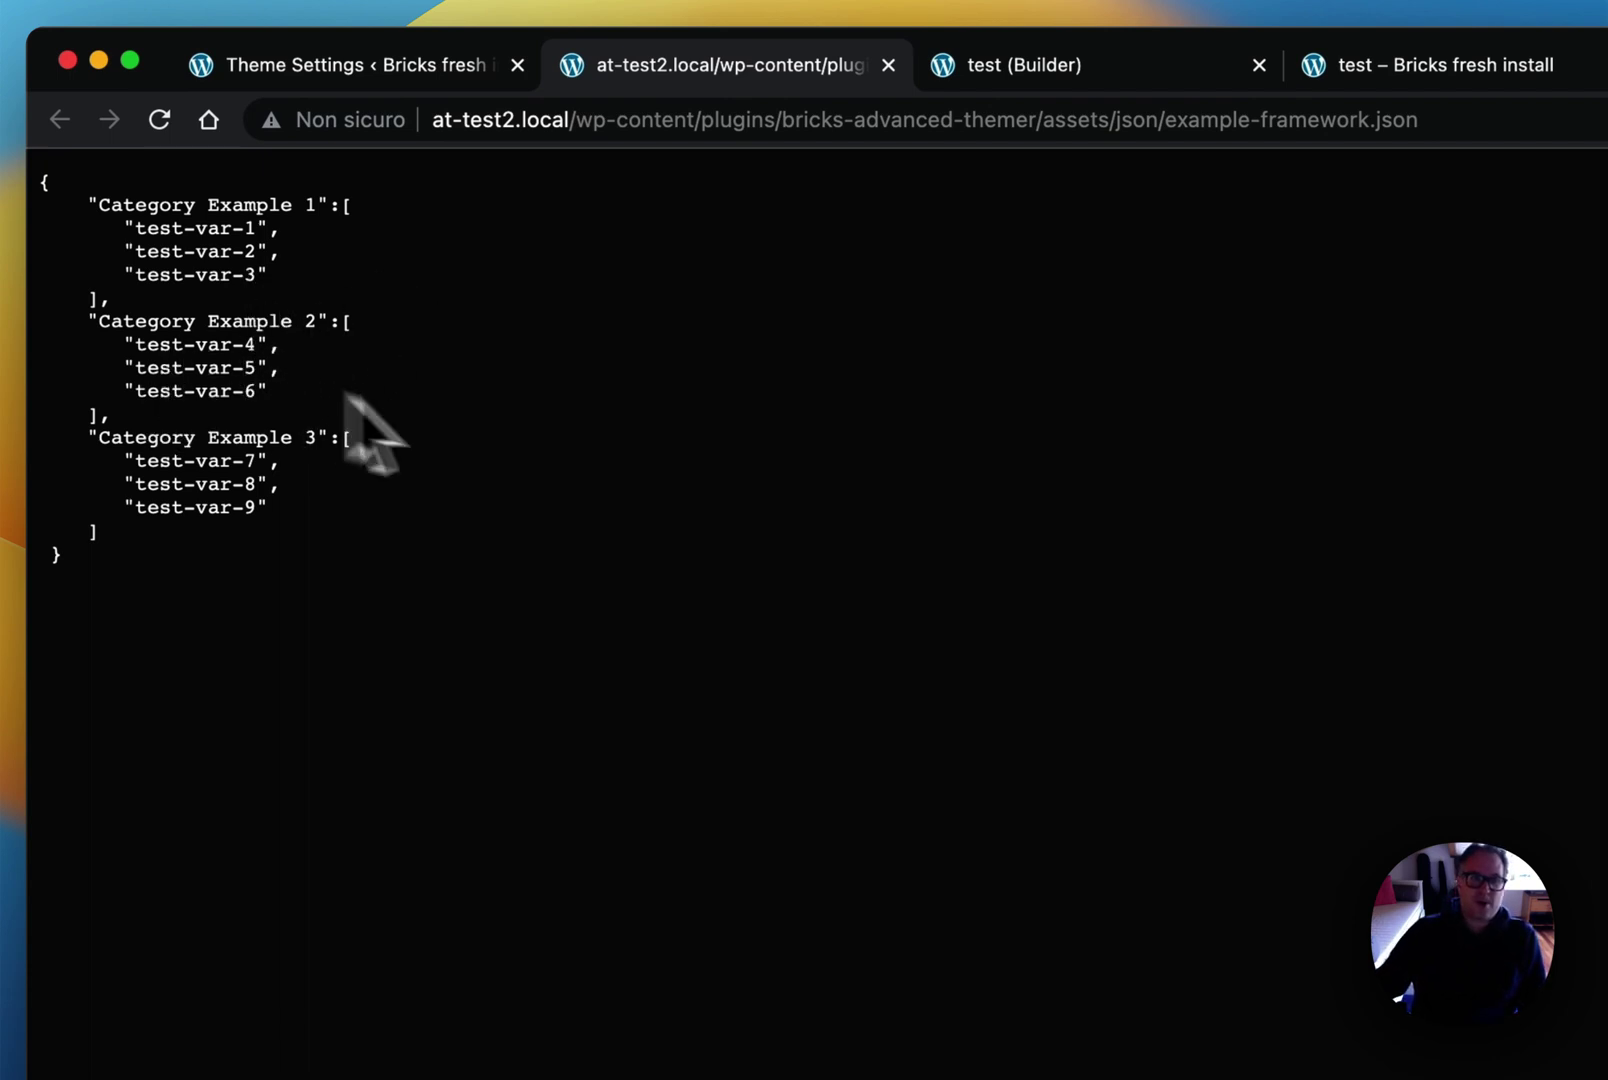
# Step: Save the Theme Settings again and reload the test page's builder, accepting the loss of unsaved changes
pyautogui.click(452, 76)
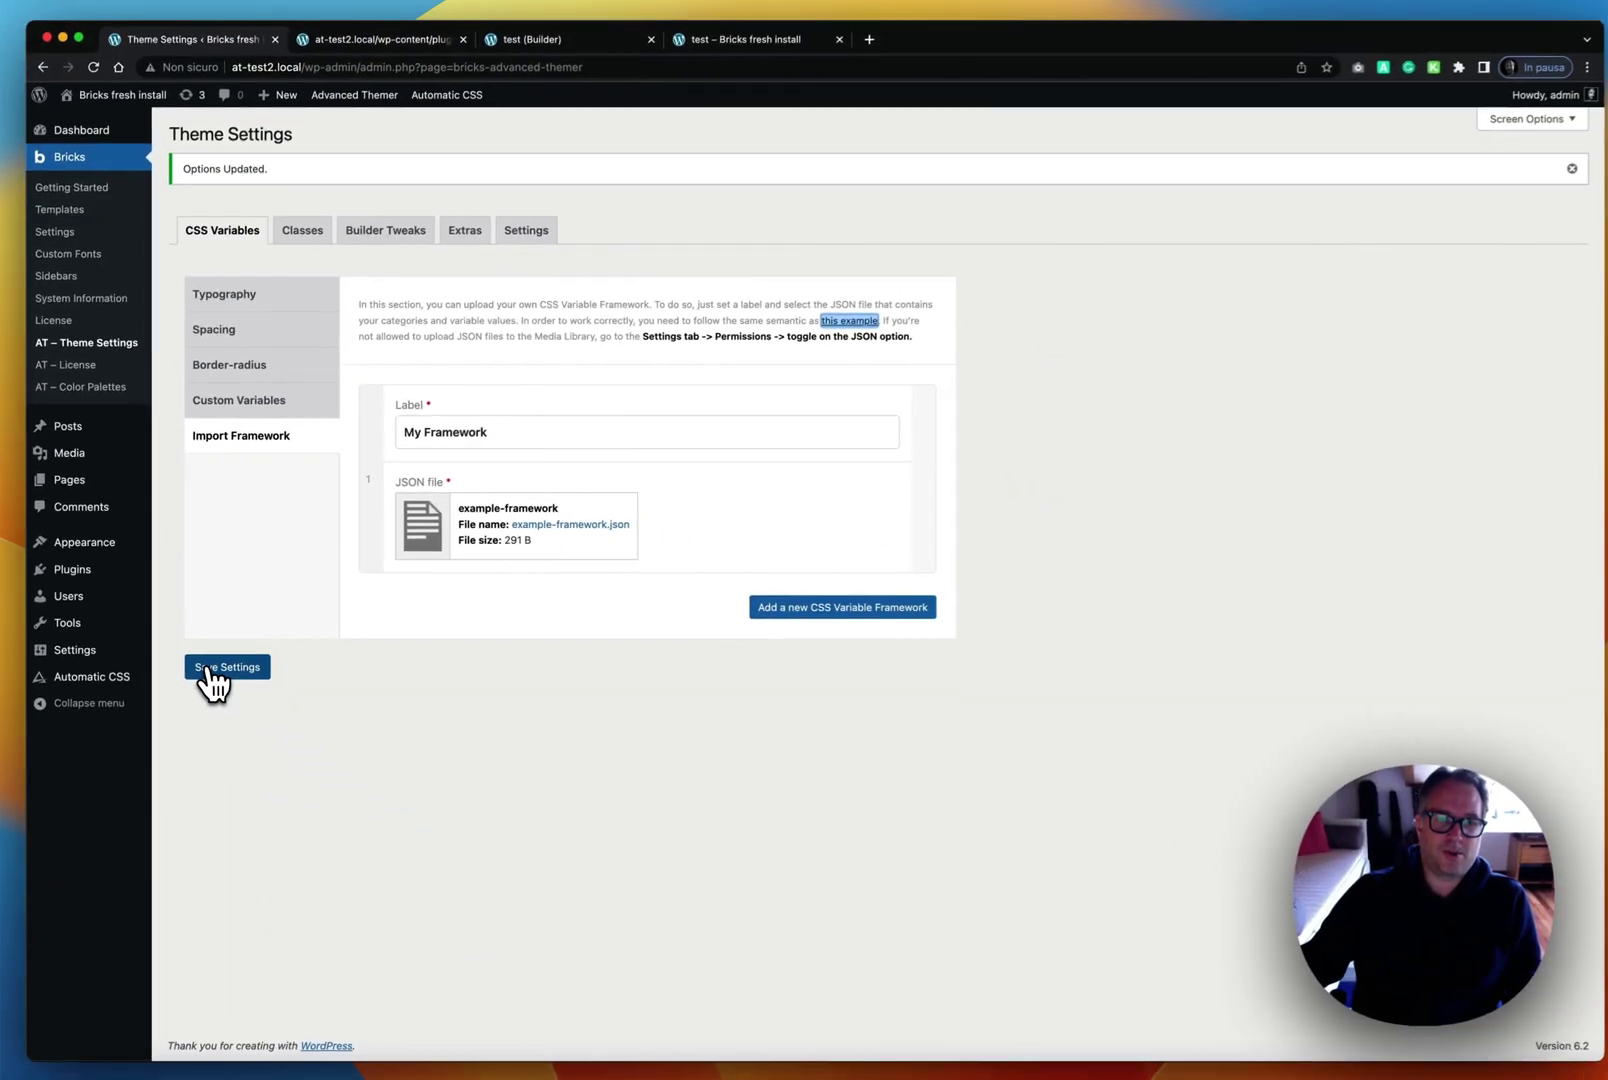
pyautogui.click(222, 668)
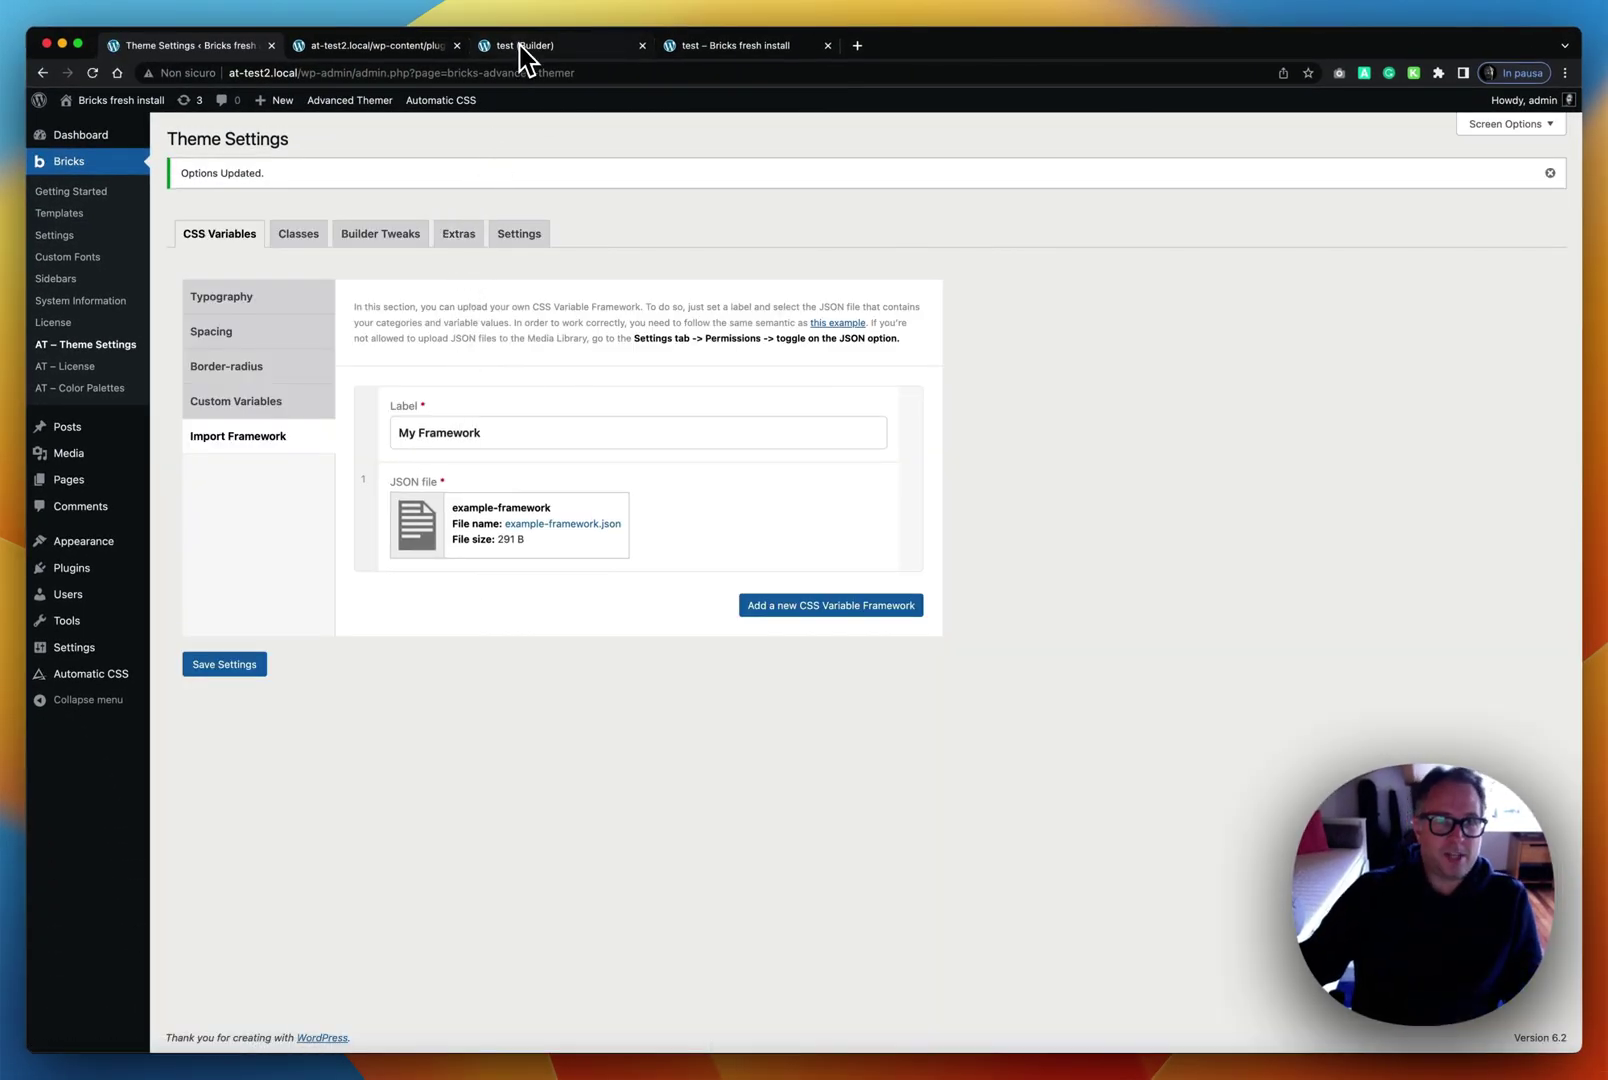
pyautogui.click(525, 50)
pyautogui.click(92, 72)
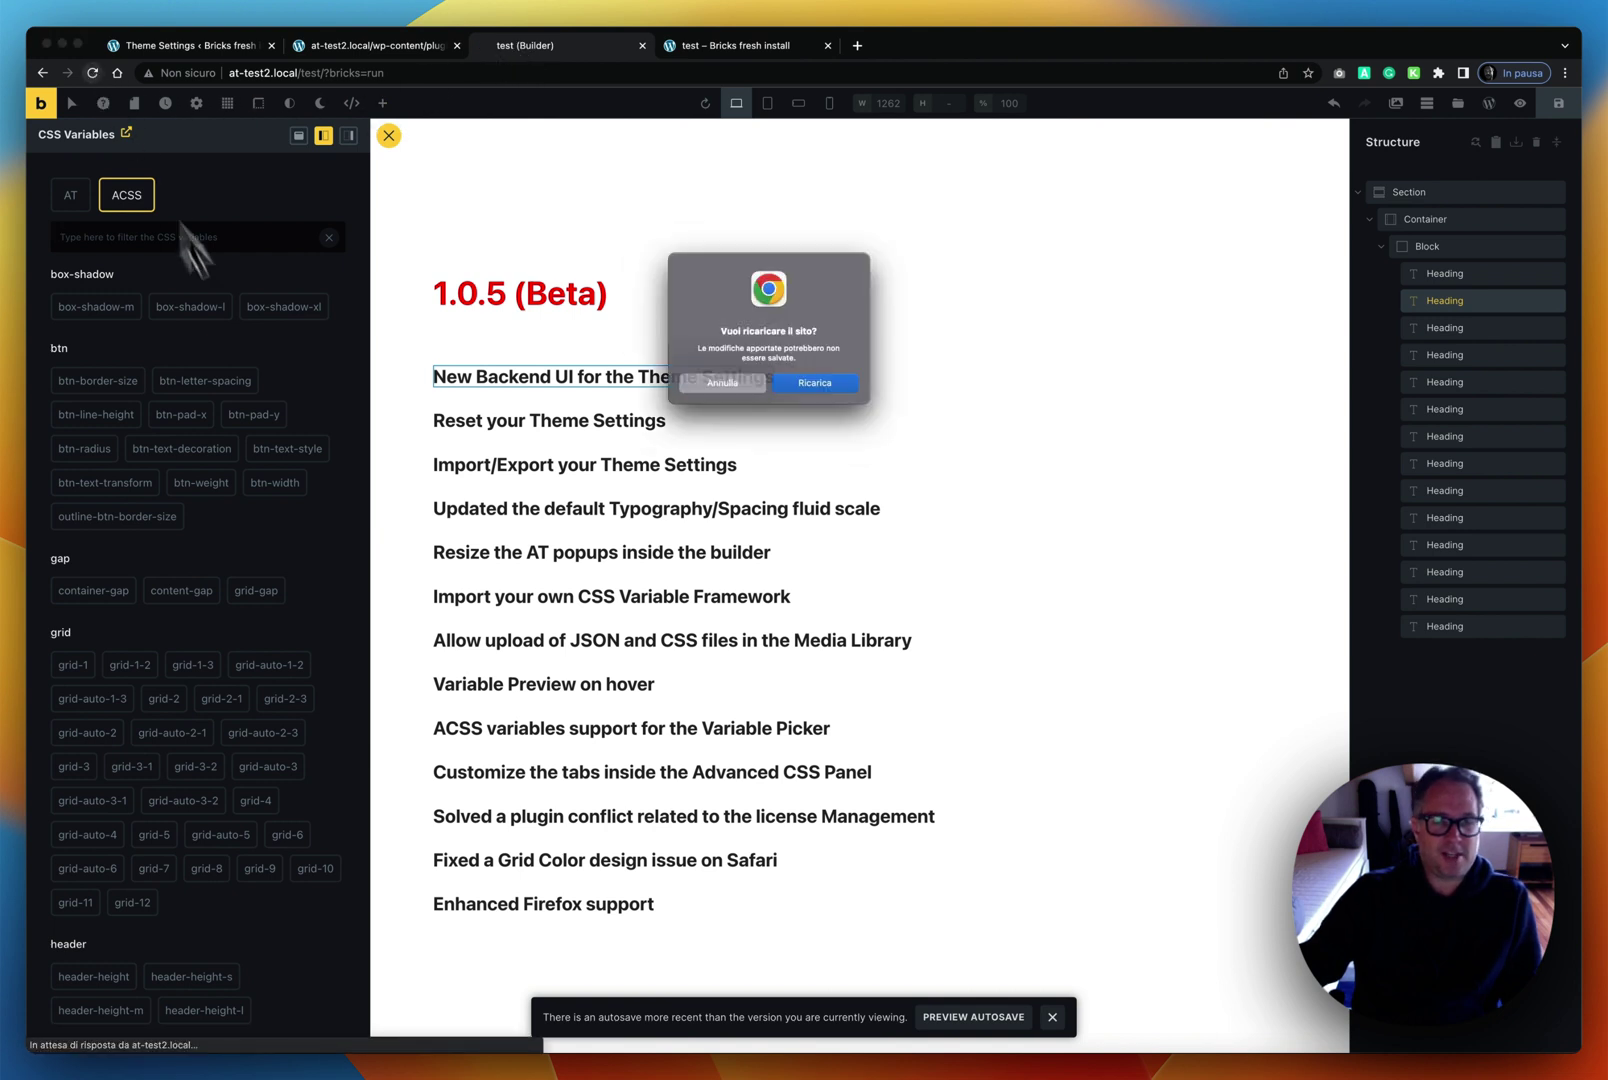
pyautogui.click(820, 384)
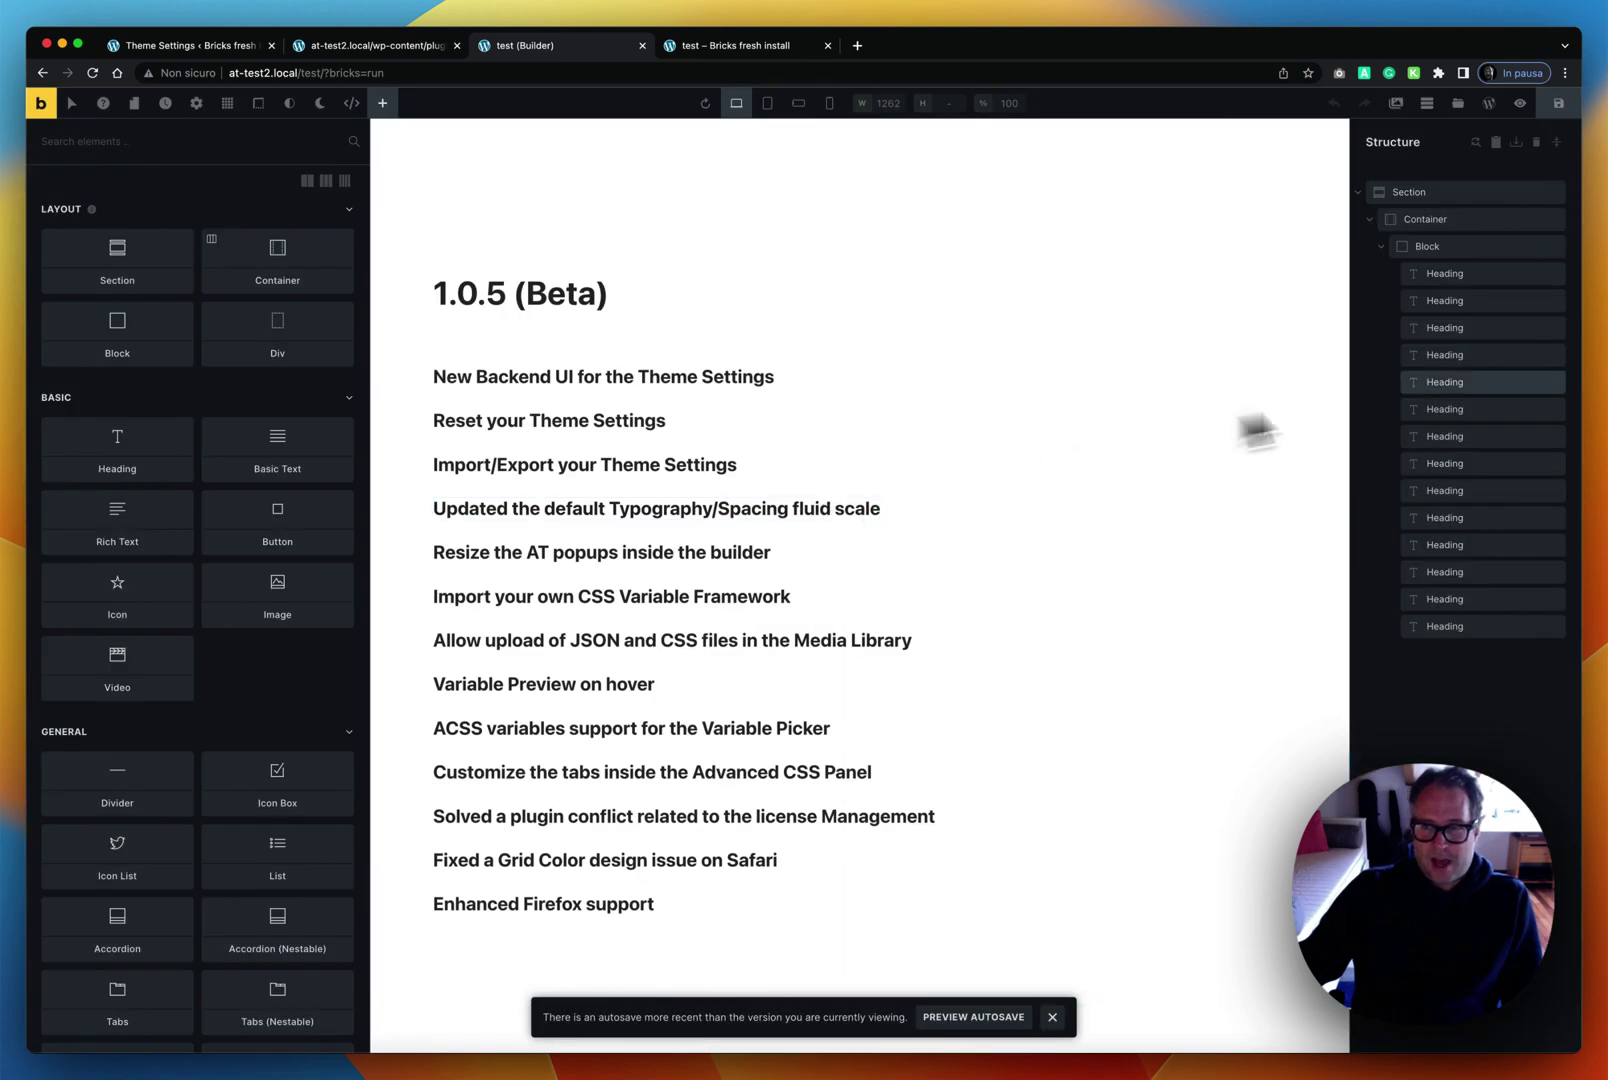
# Step: Open the CSS variable picker from the layout styles of the "Updated the default Typography/Spacing fluid scale" heading
pyautogui.click(1436, 384)
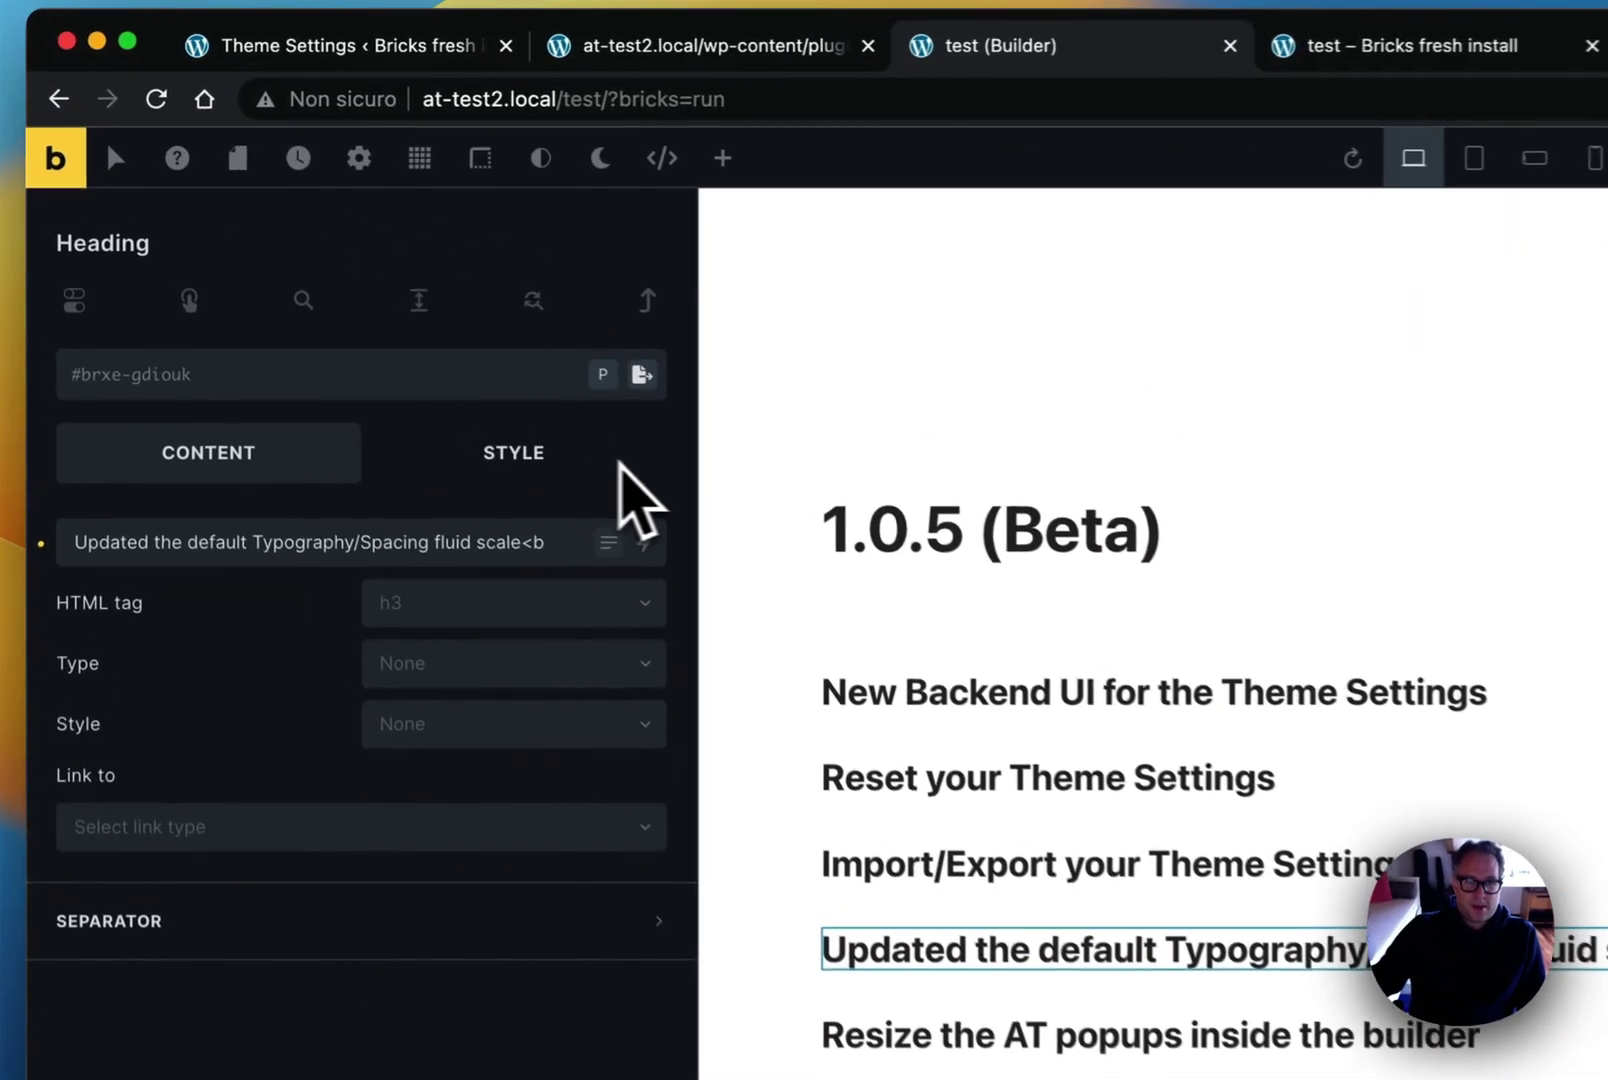
pyautogui.click(578, 472)
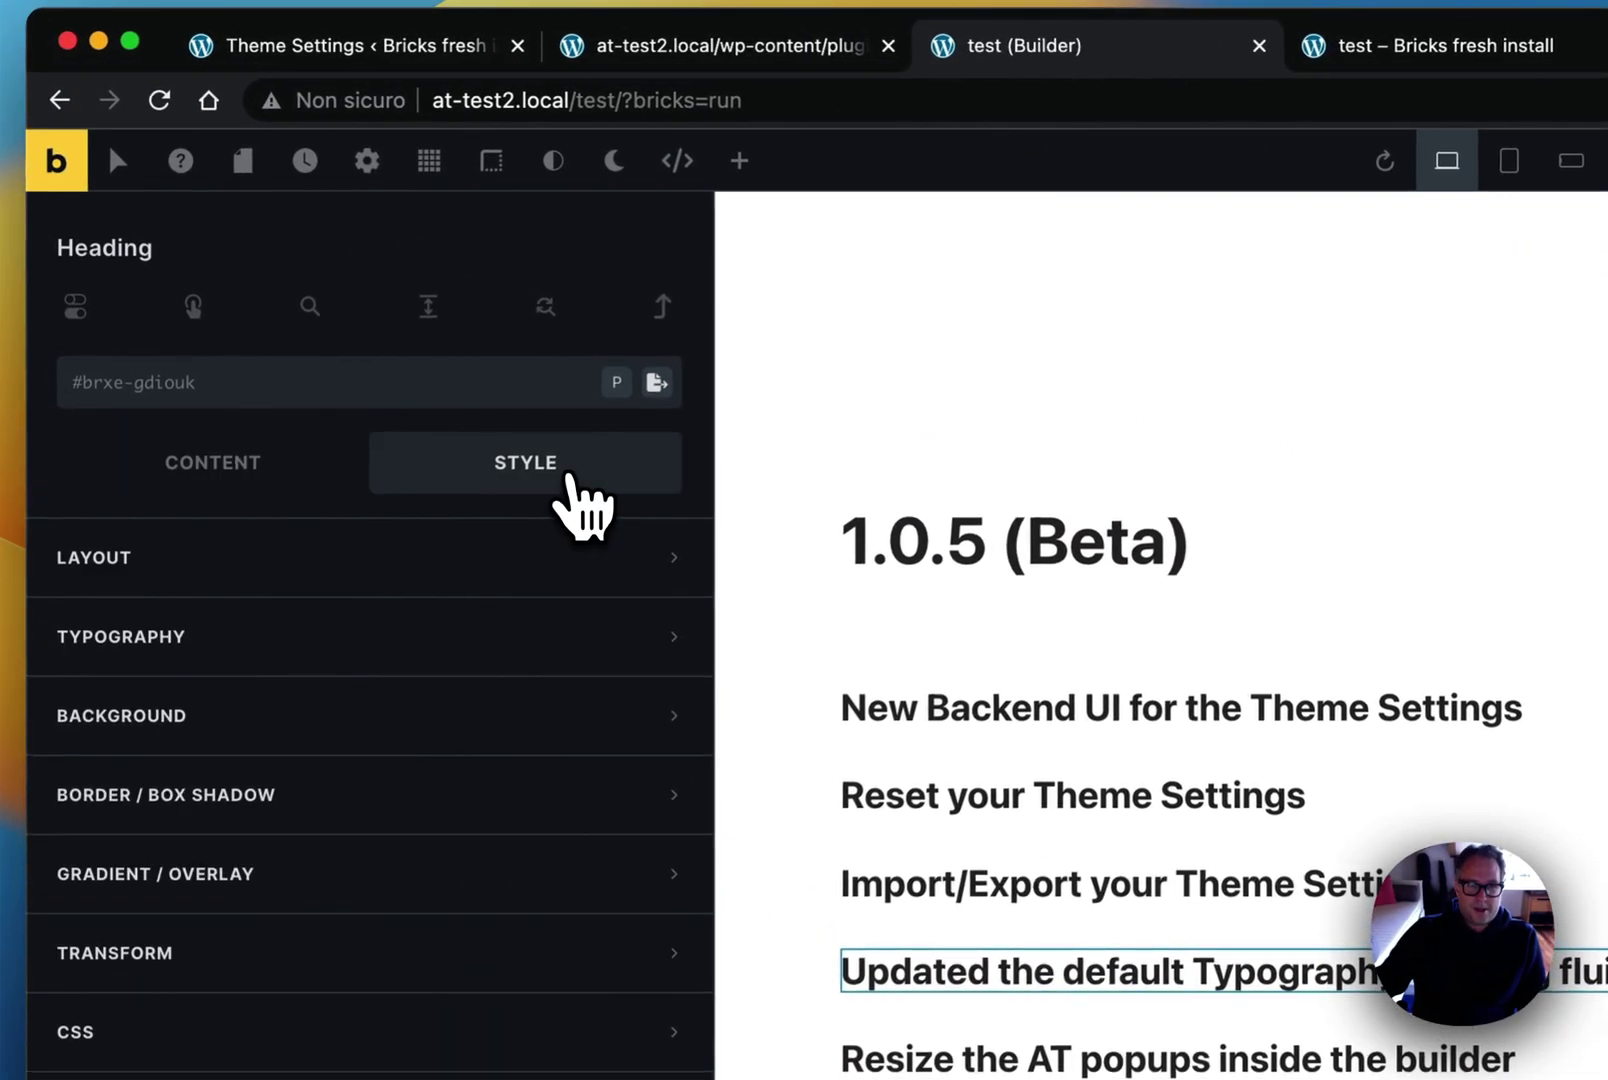
pyautogui.click(576, 545)
pyautogui.click(660, 760)
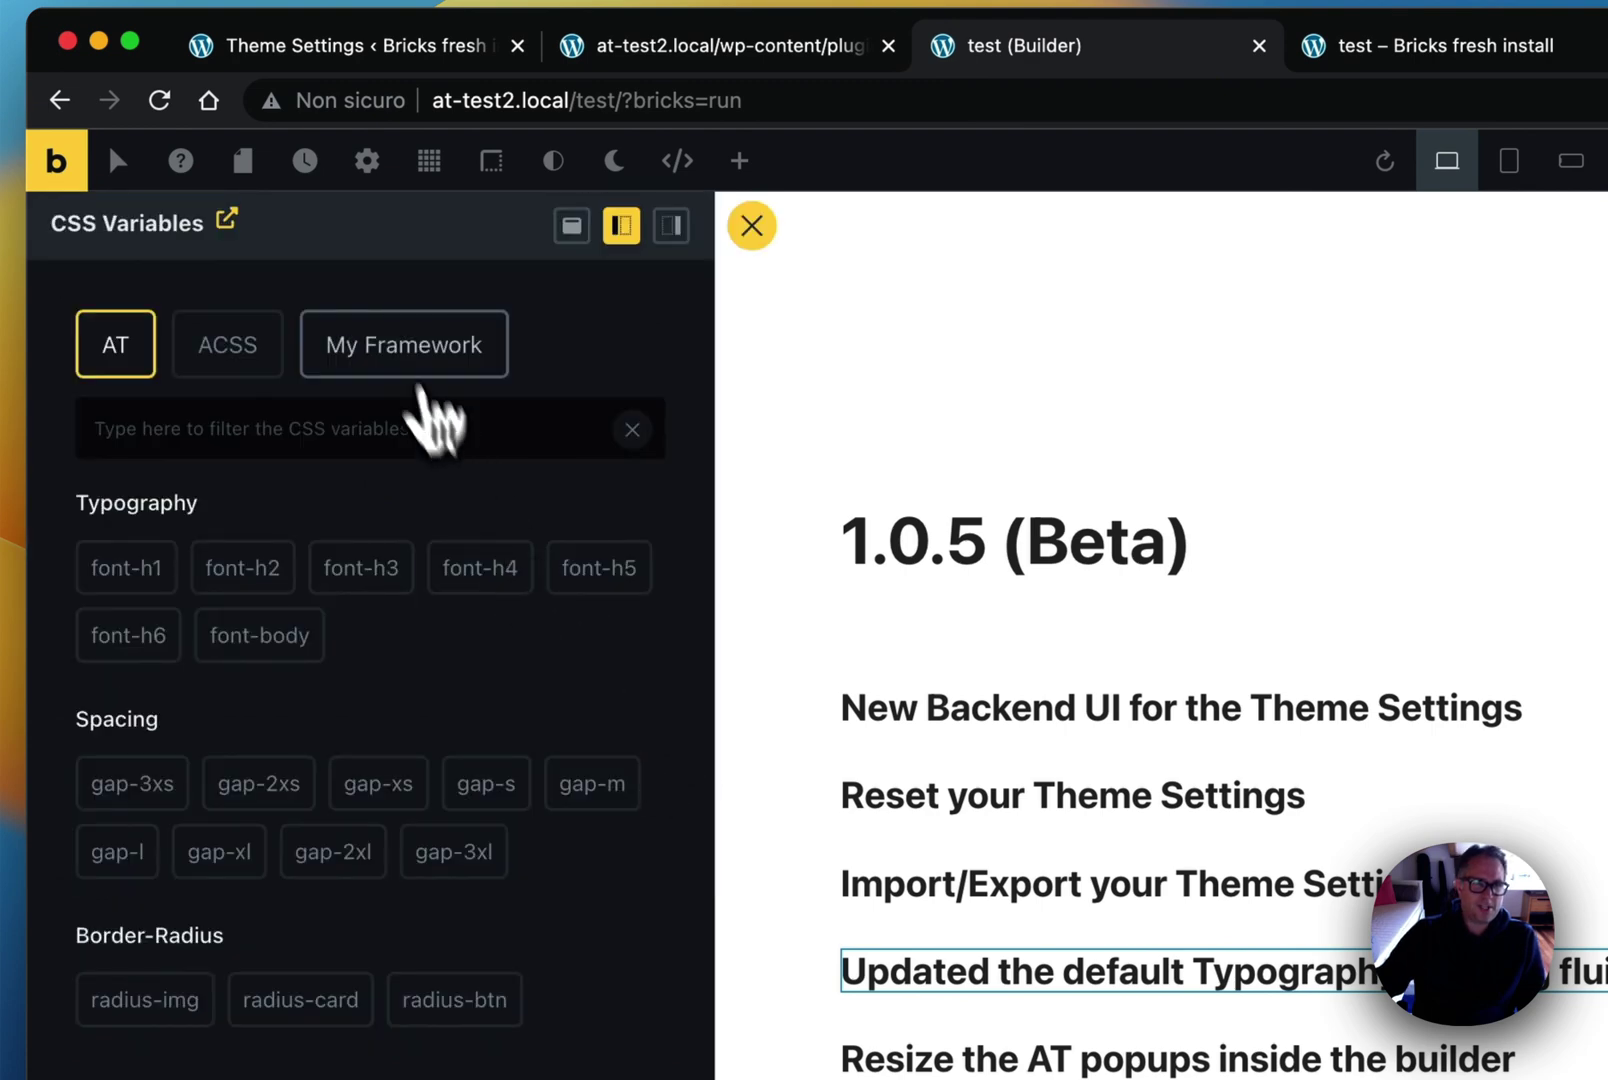
# Step: Browse the My Framework variables, filter them by "-4" and clear the filter, ending on the AT variables
pyautogui.click(423, 322)
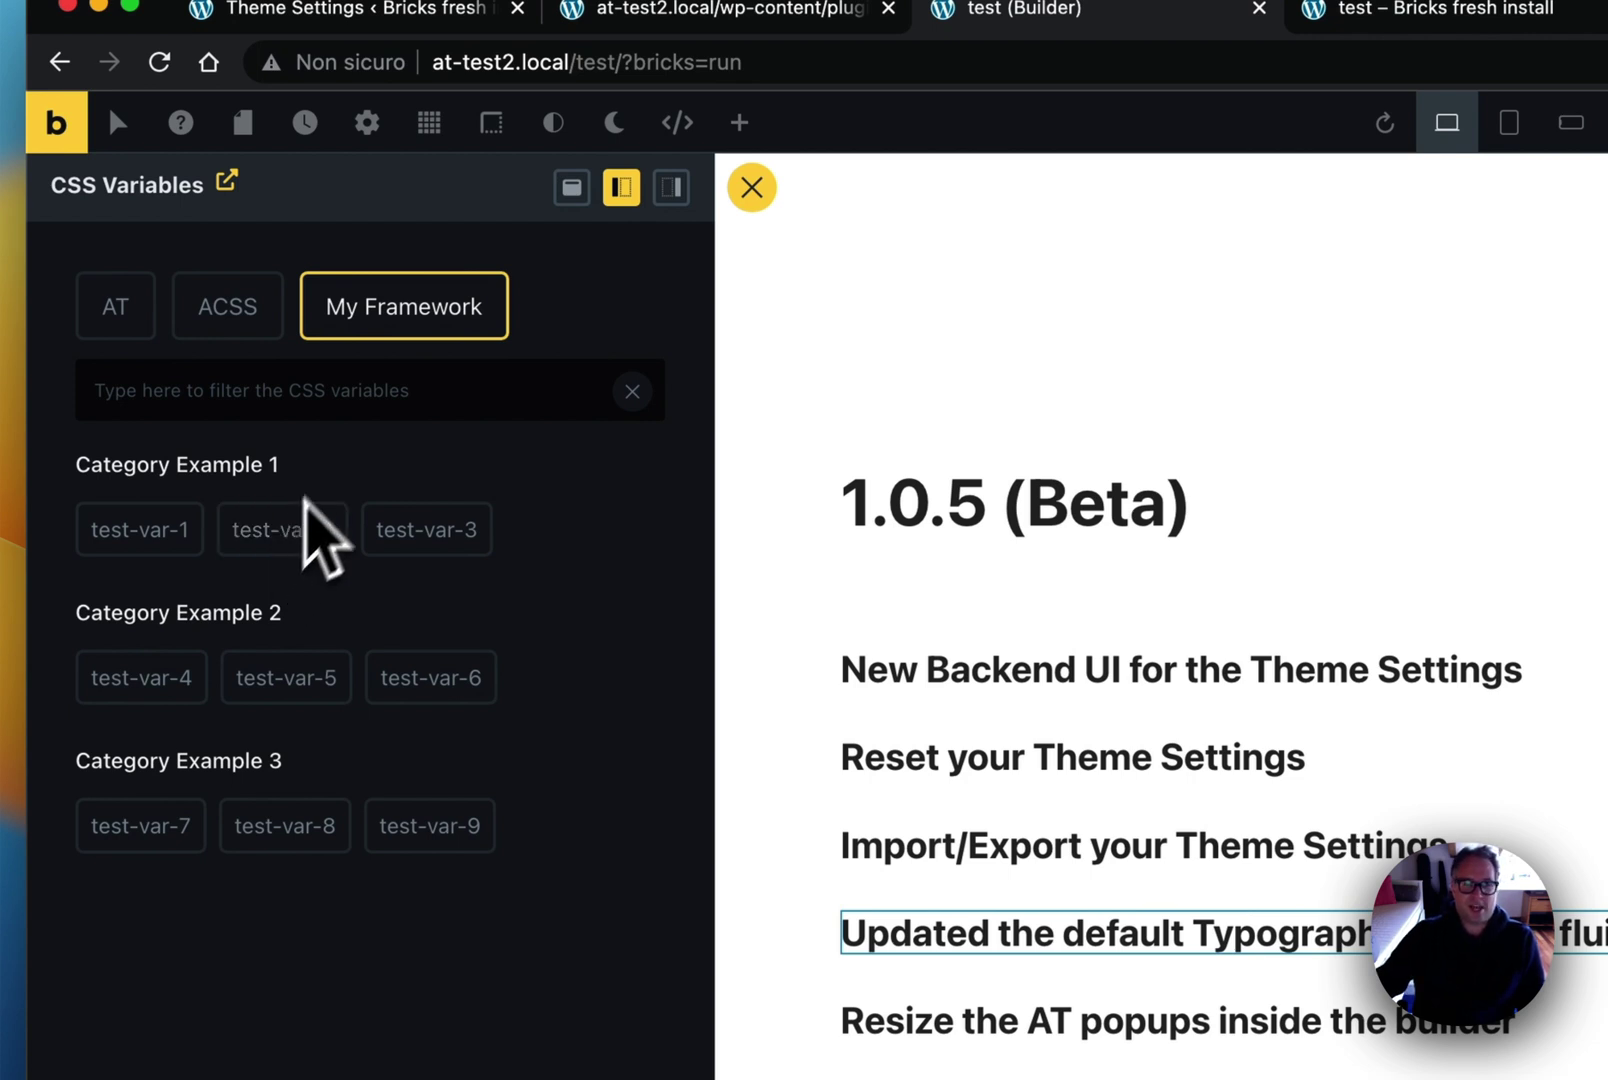
pyautogui.click(373, 389)
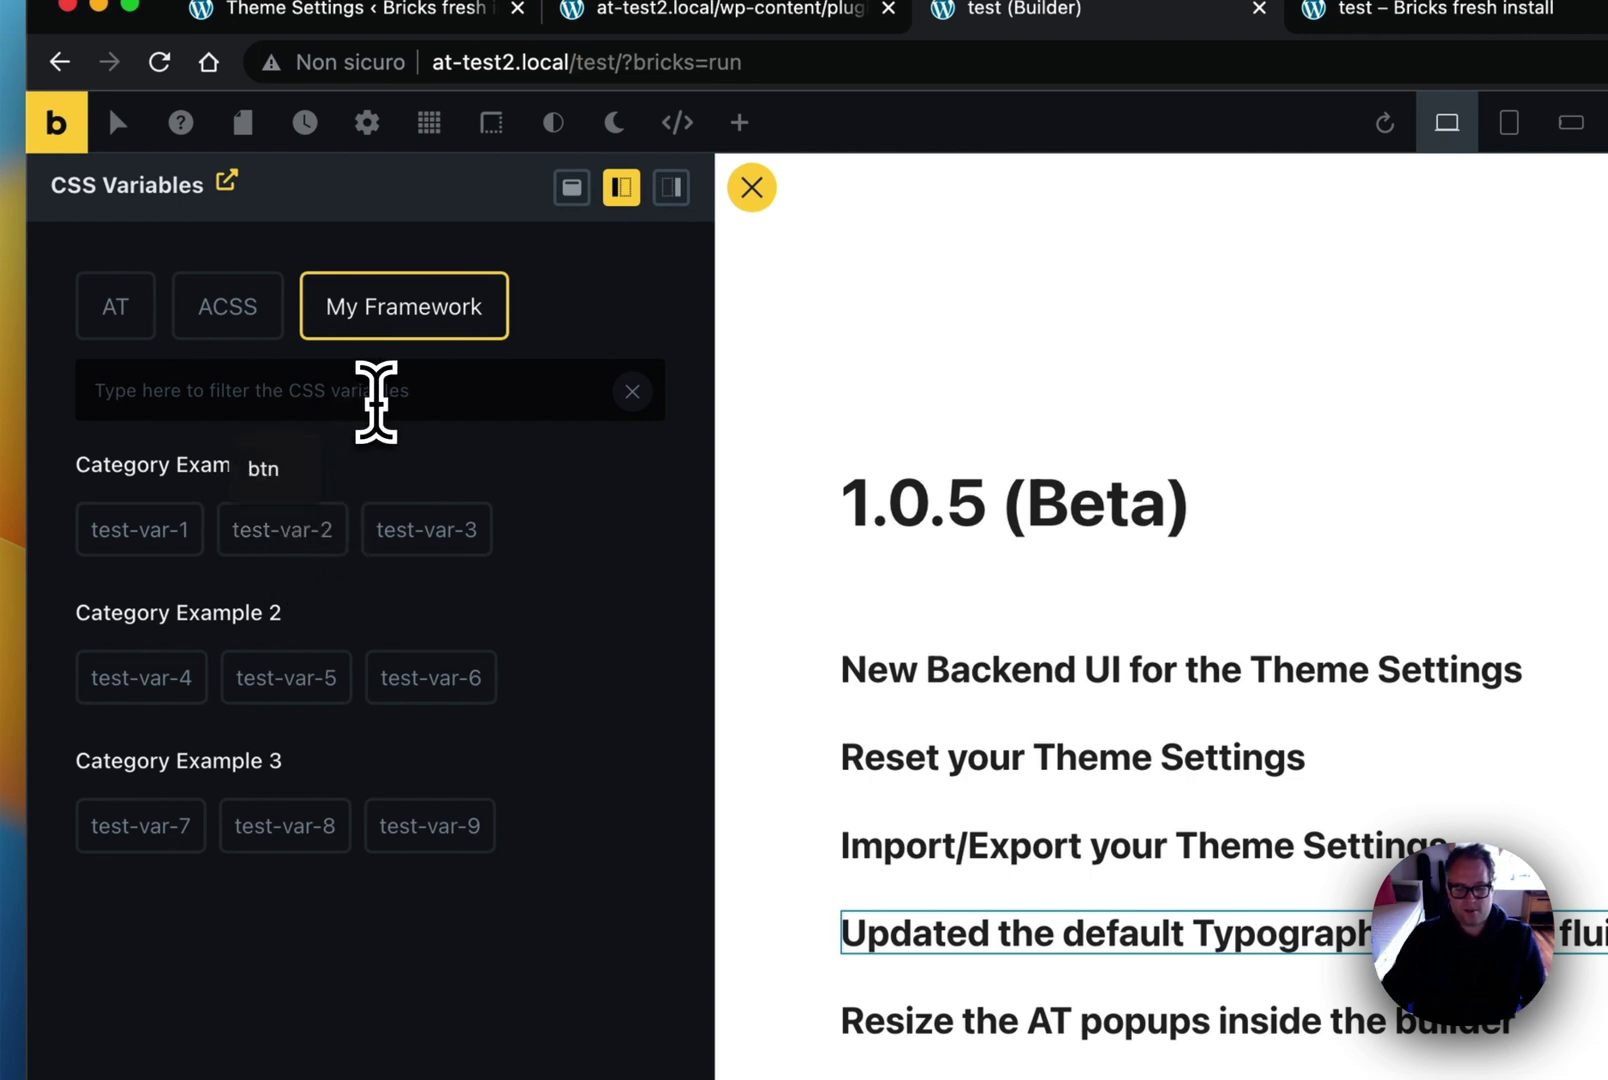
pyautogui.write('-4')
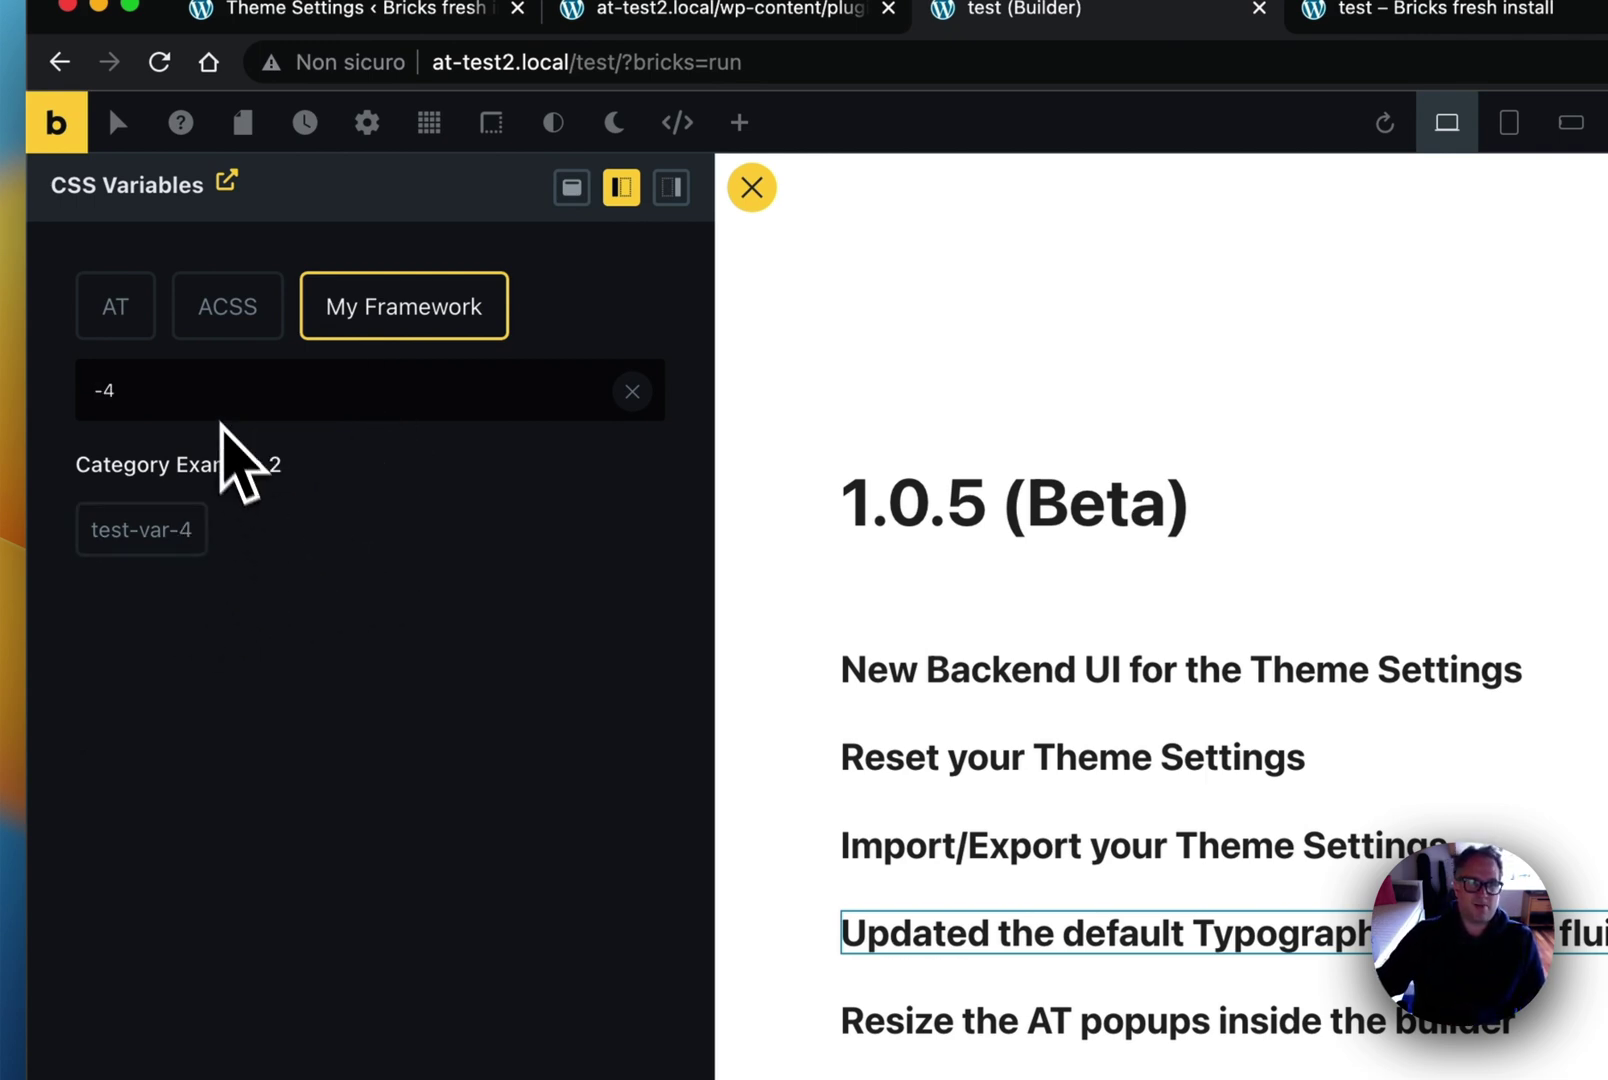
pyautogui.press('BackSpace')
pyautogui.press('BackSpace')
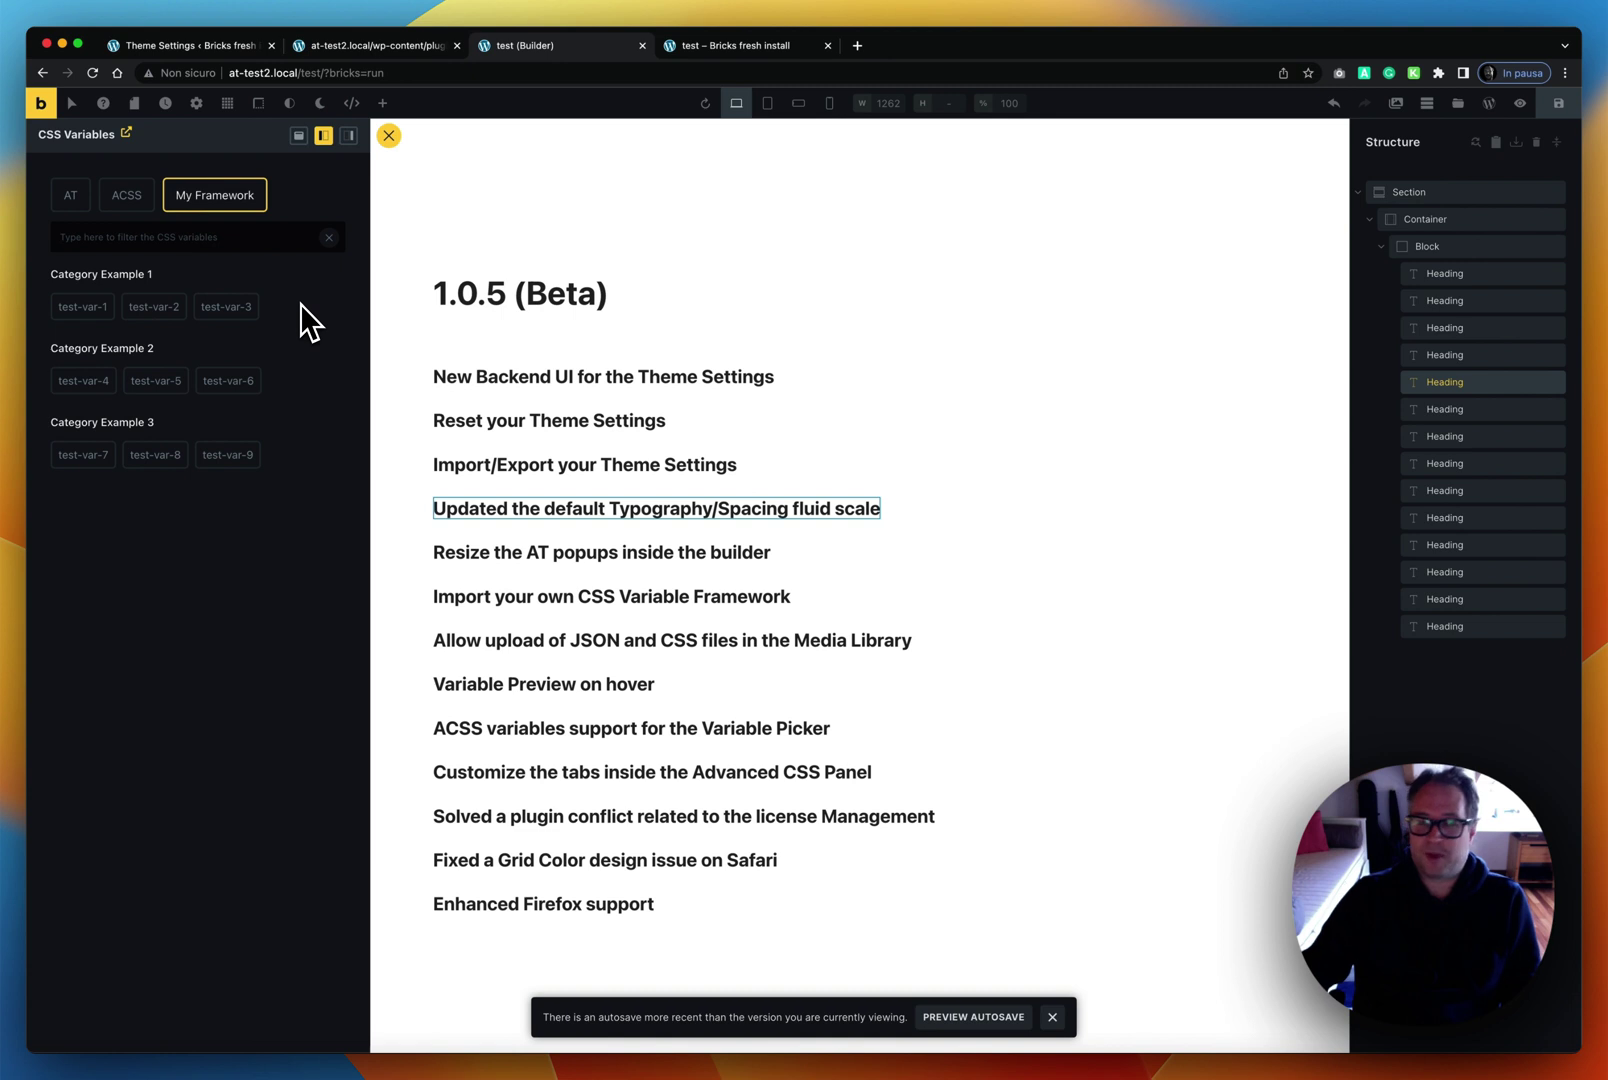
pyautogui.click(127, 200)
pyautogui.click(86, 202)
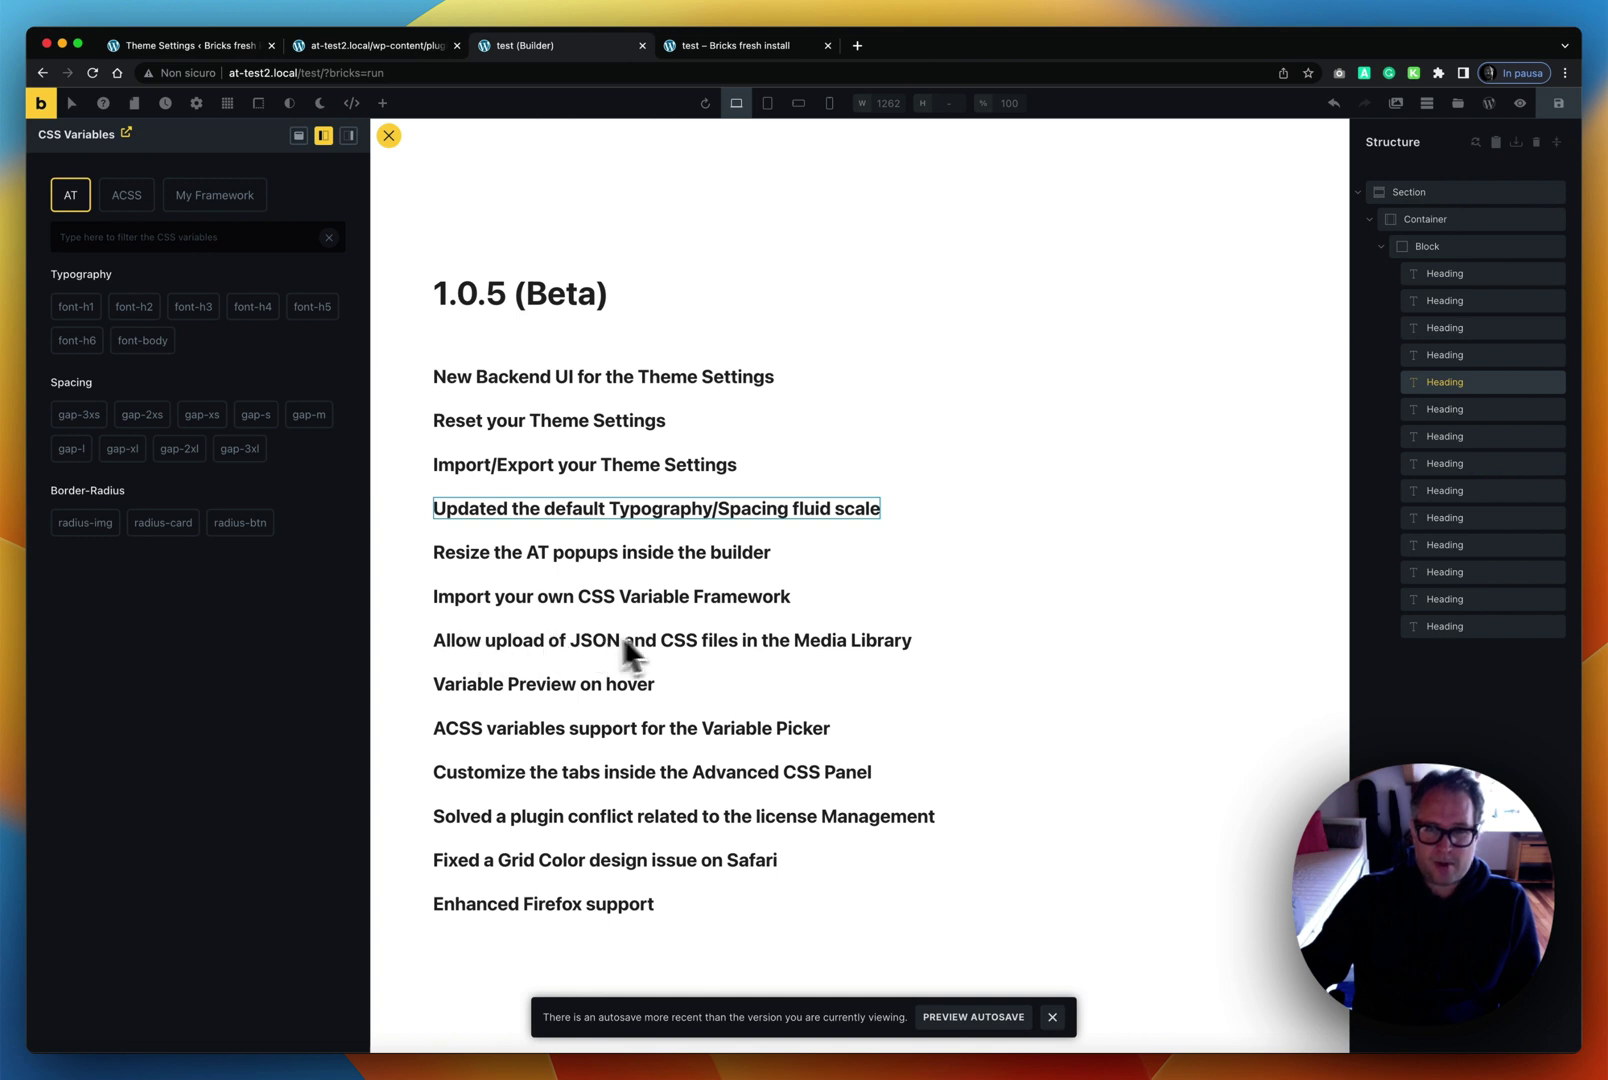
# Step: Allow JSON and CSS file uploads in the Theme Settings permissions and save the settings
pyautogui.click(195, 45)
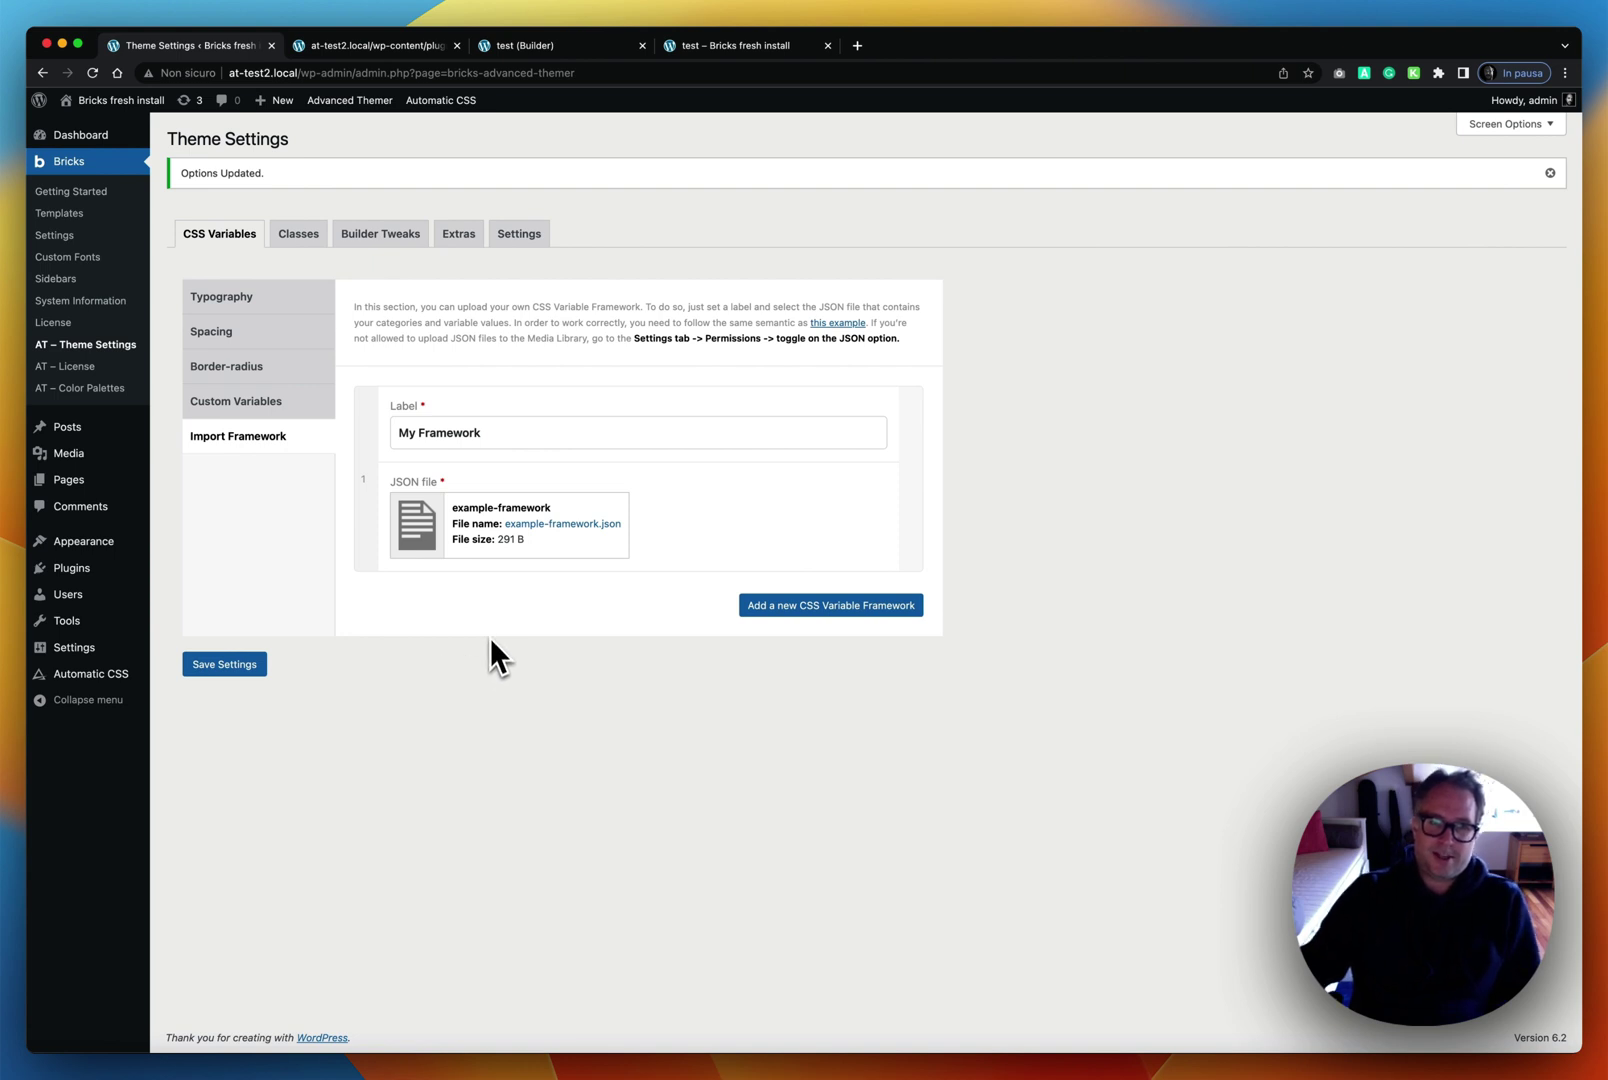
pyautogui.moveTo(411, 496)
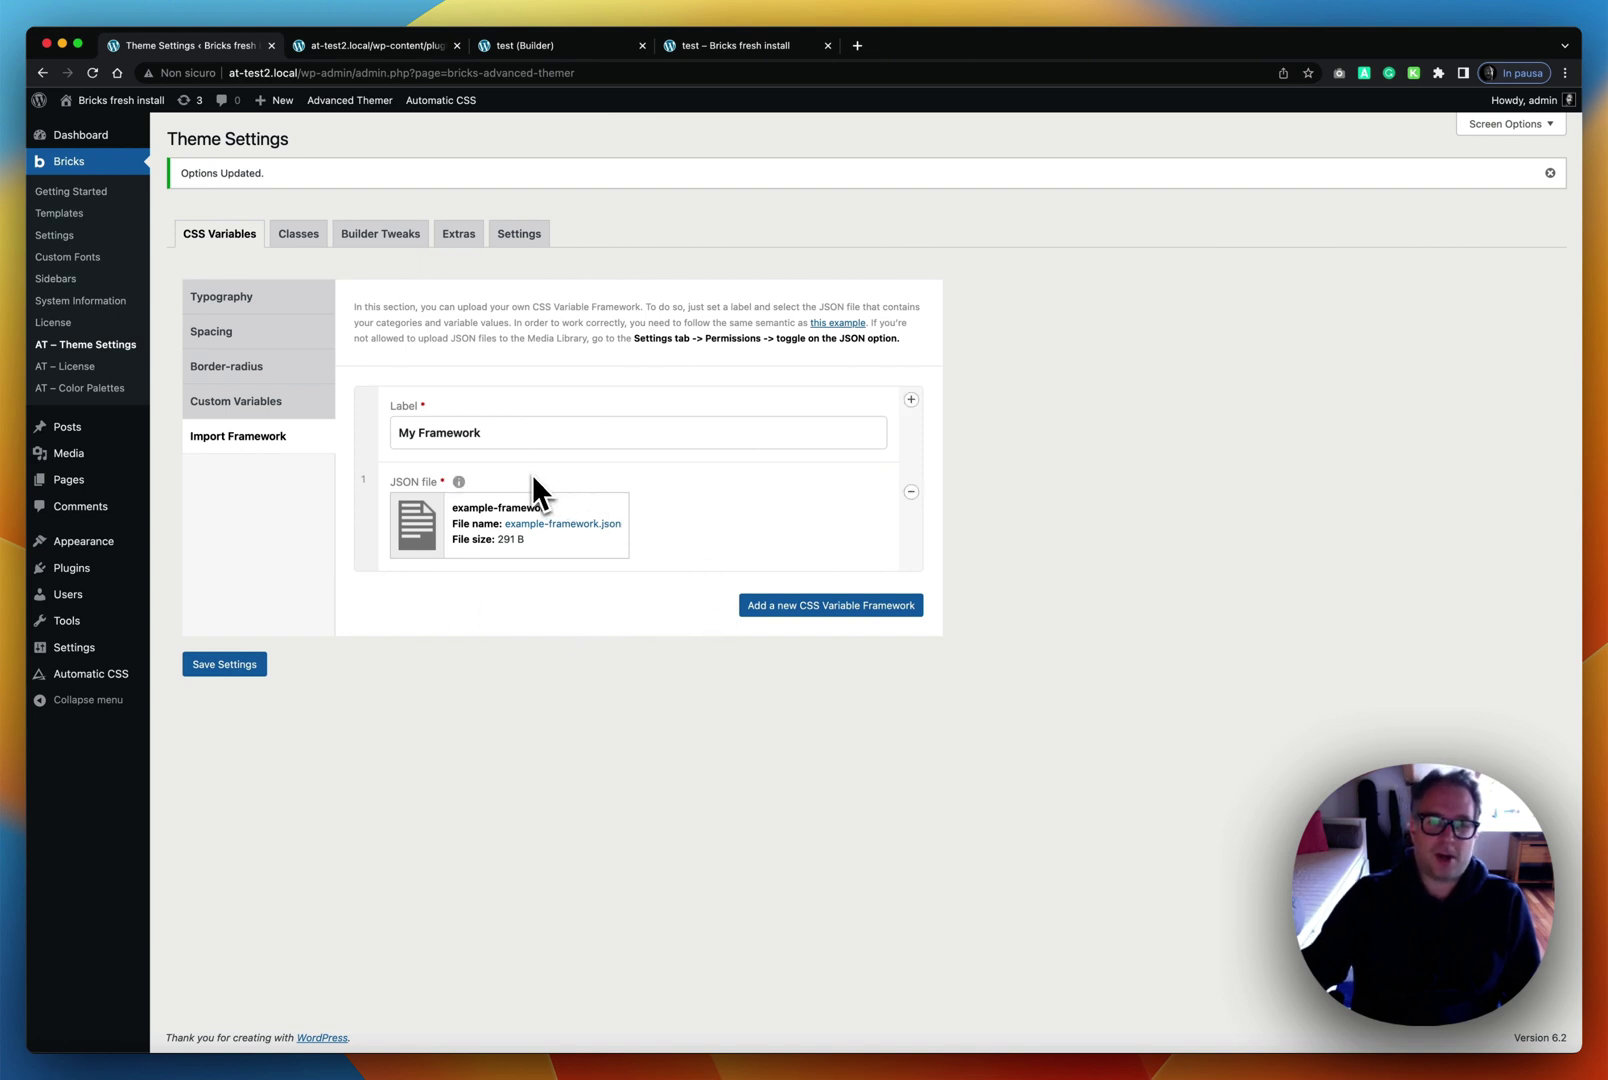
pyautogui.click(521, 236)
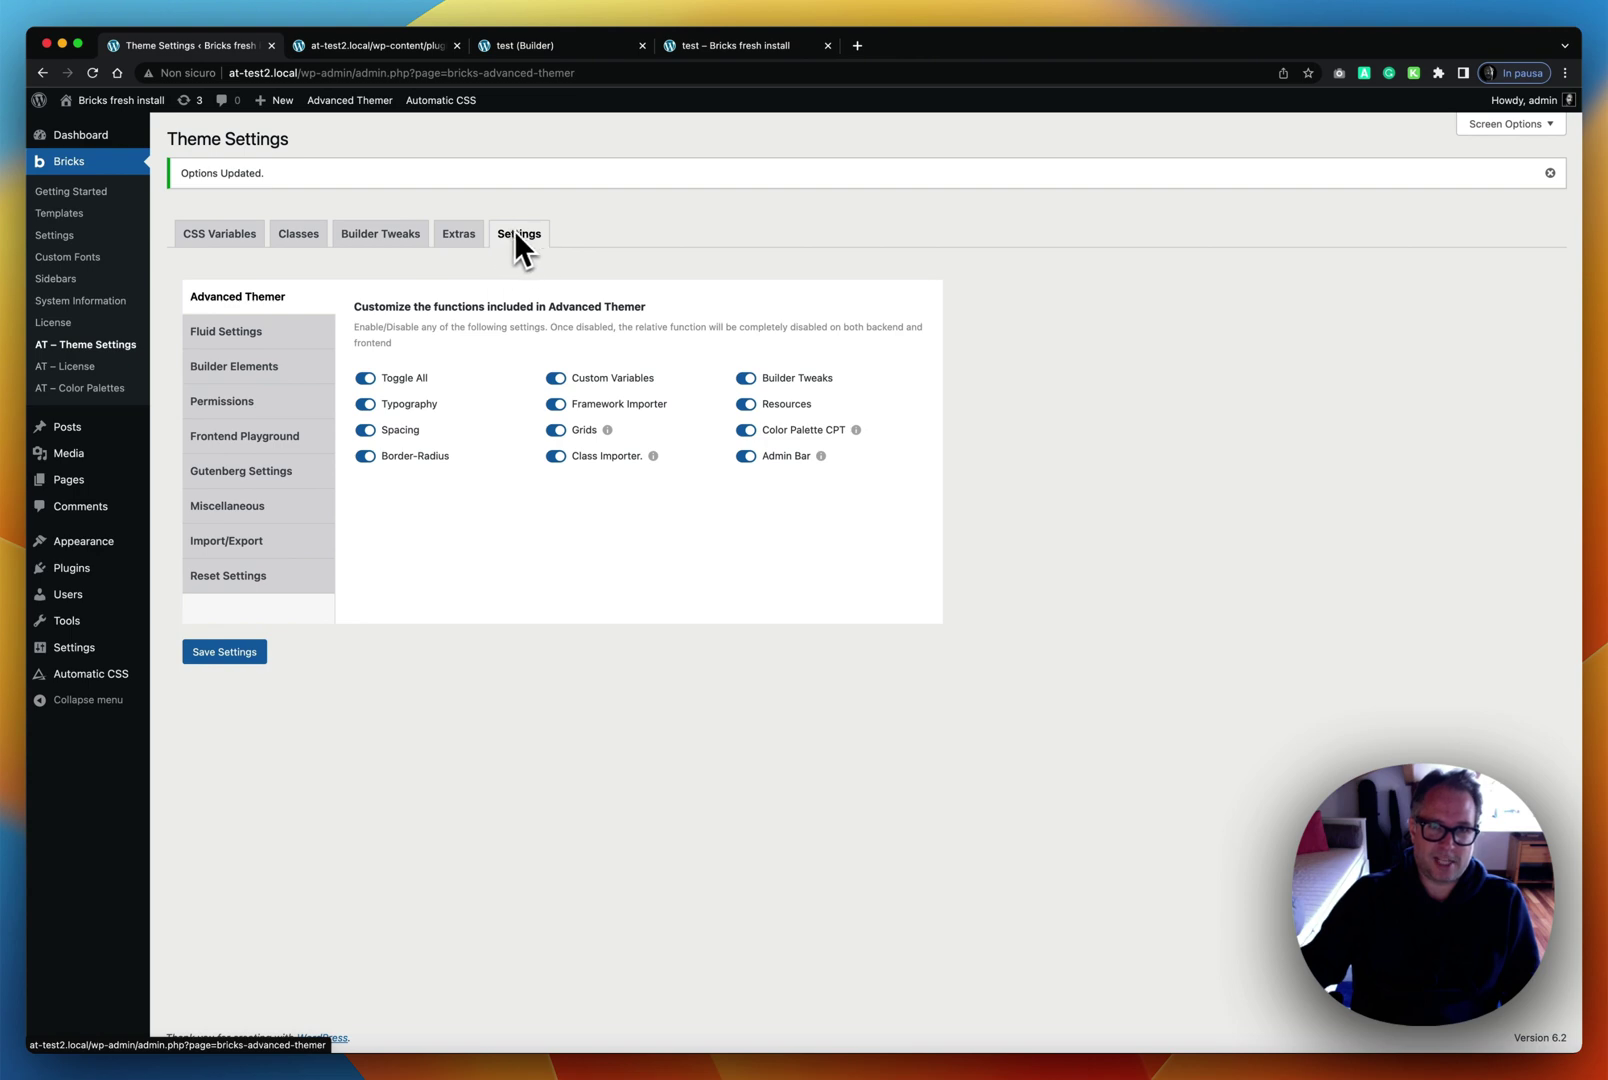
pyautogui.click(278, 405)
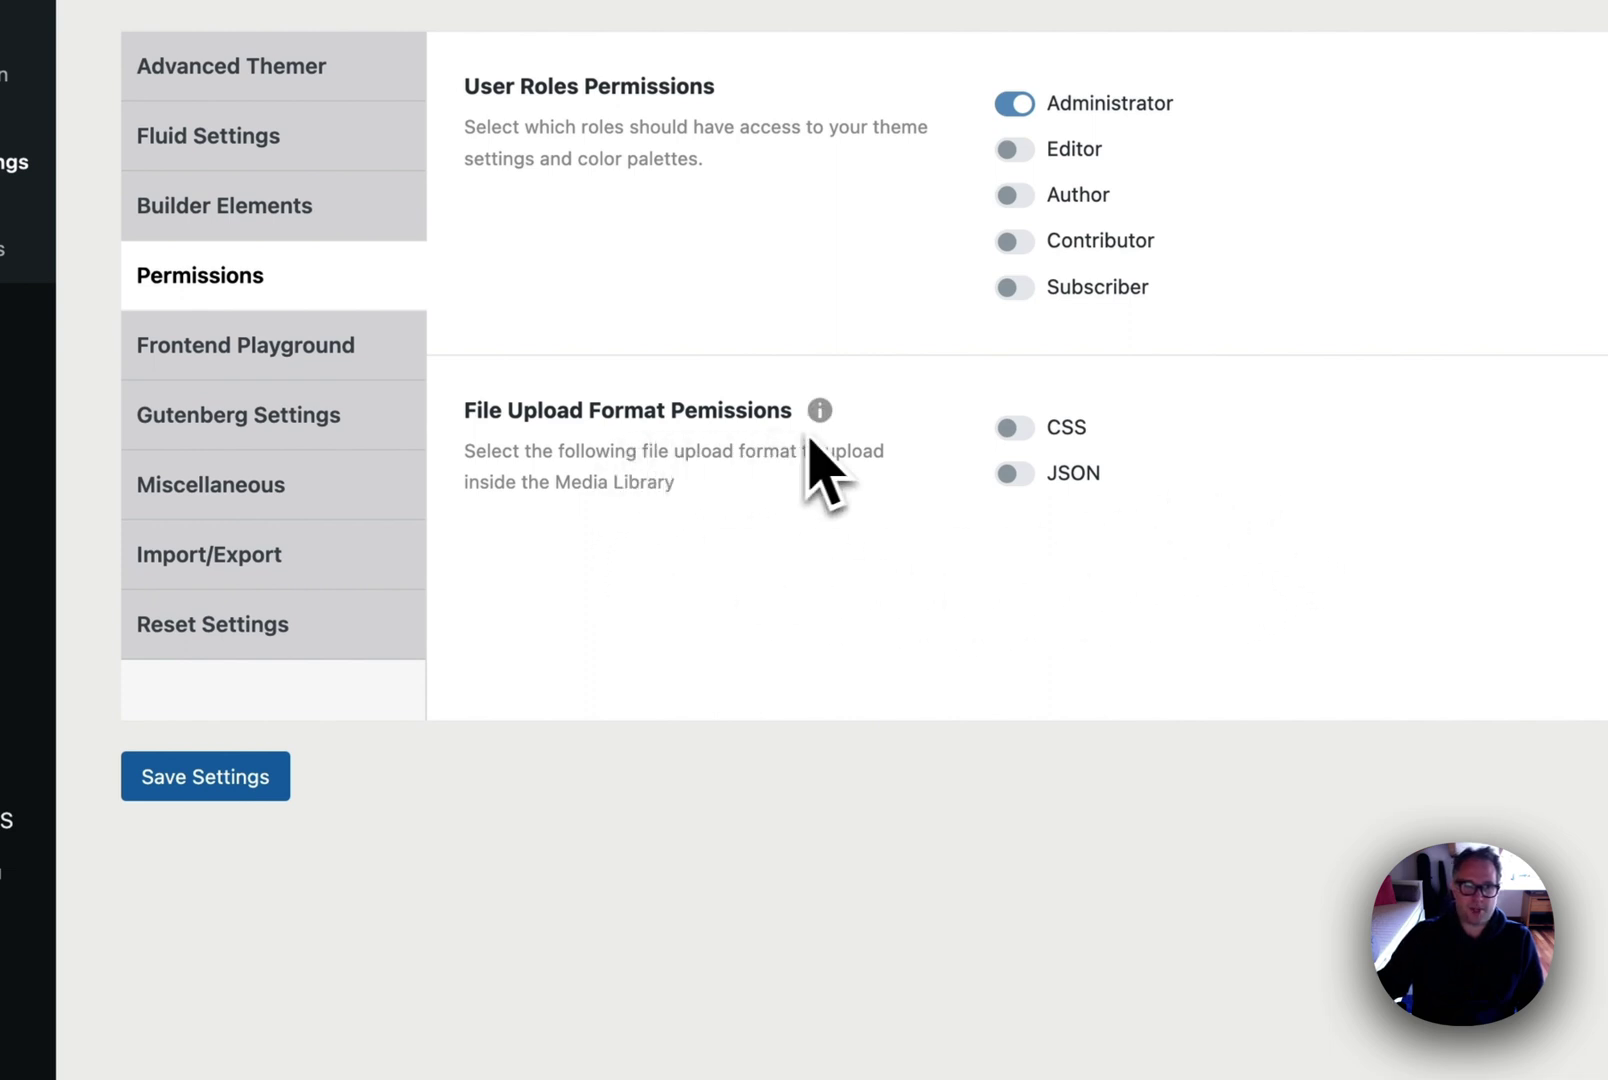
pyautogui.click(1030, 478)
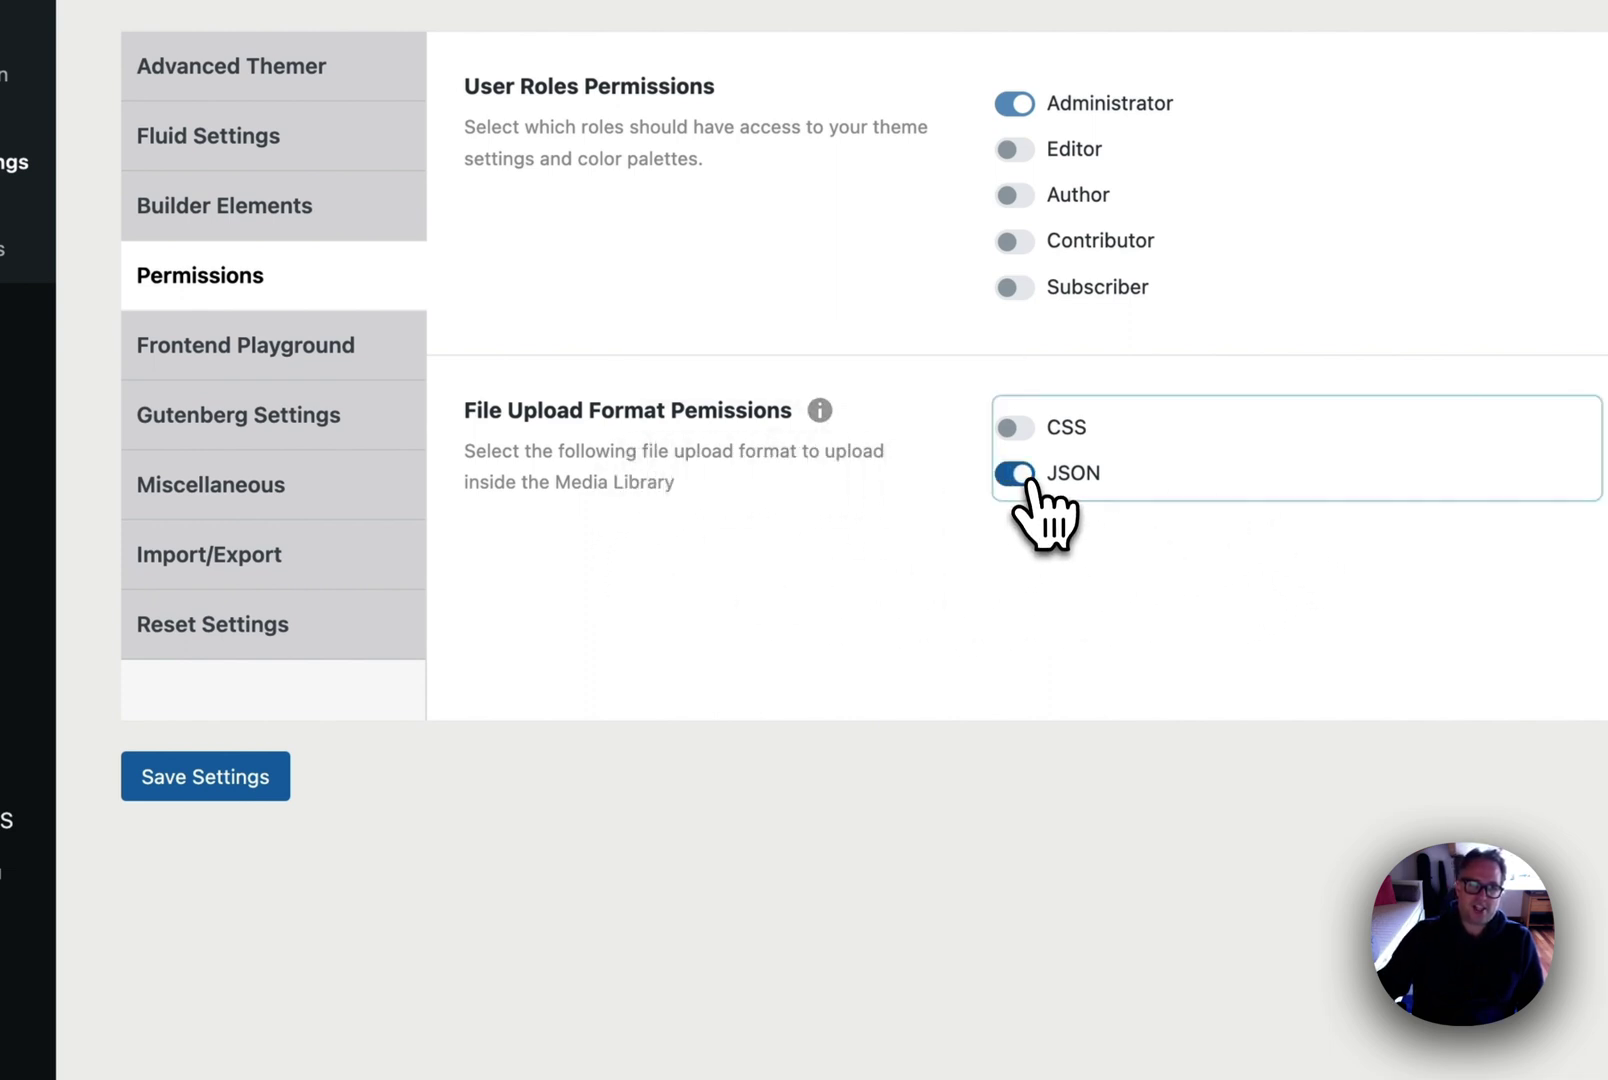
pyautogui.click(1028, 435)
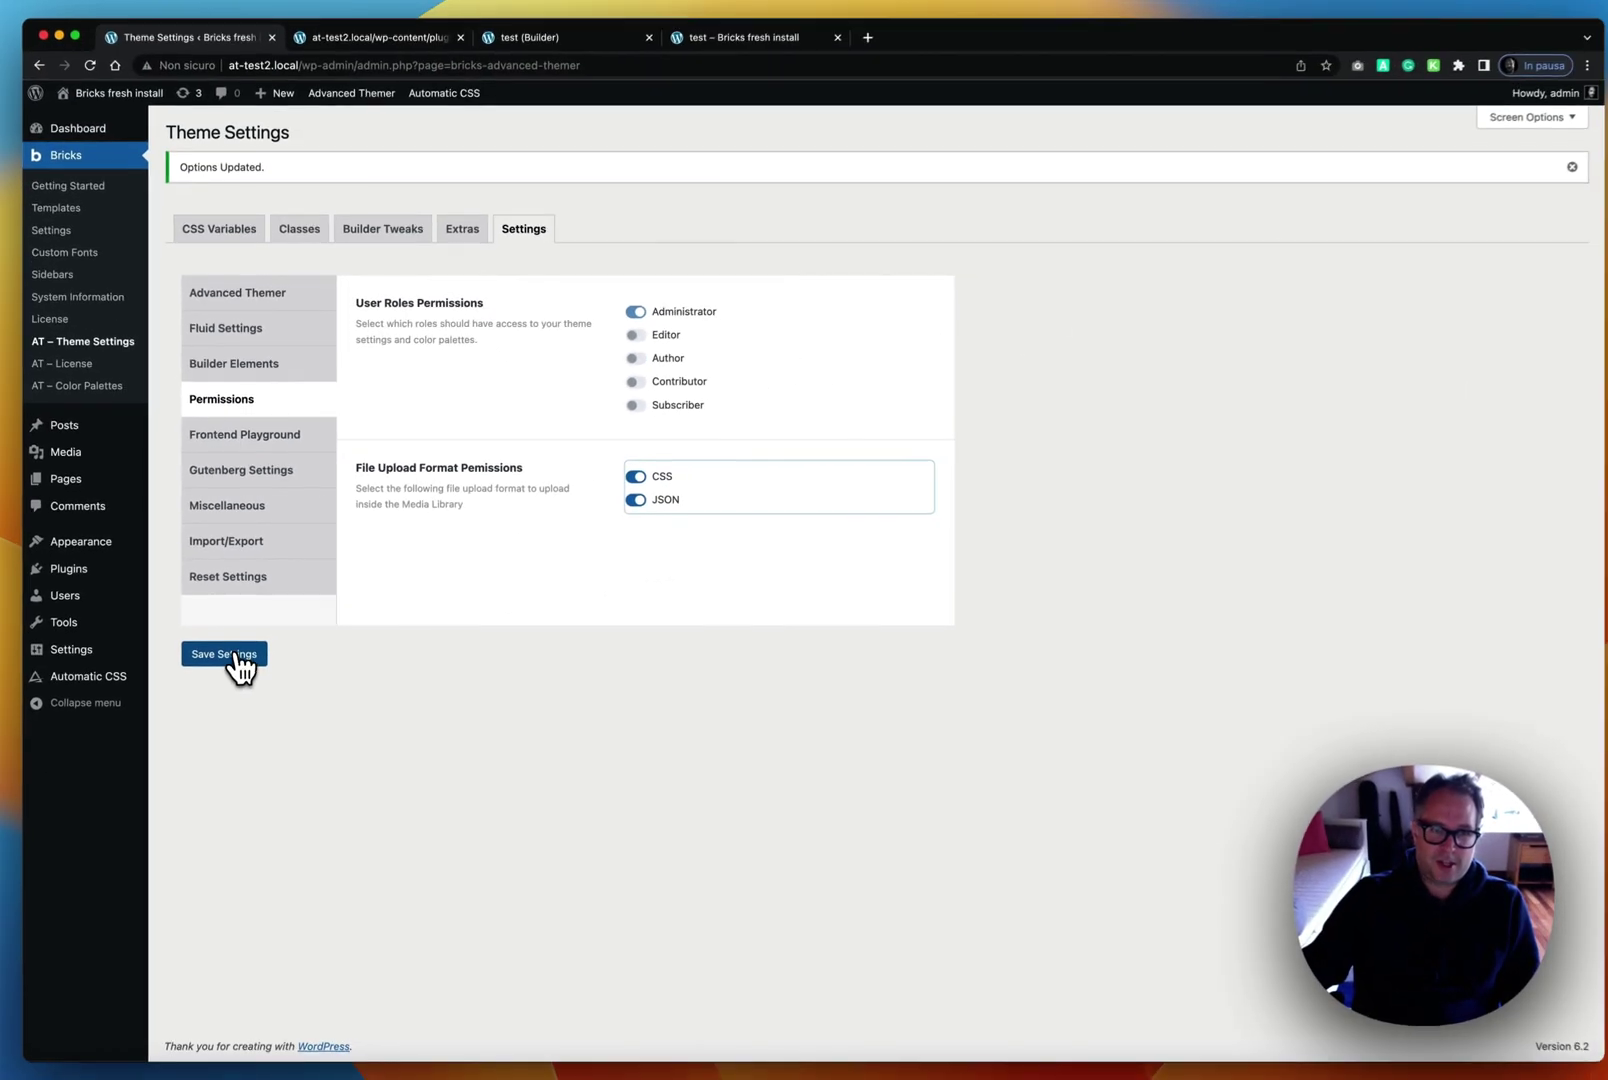
pyautogui.click(230, 777)
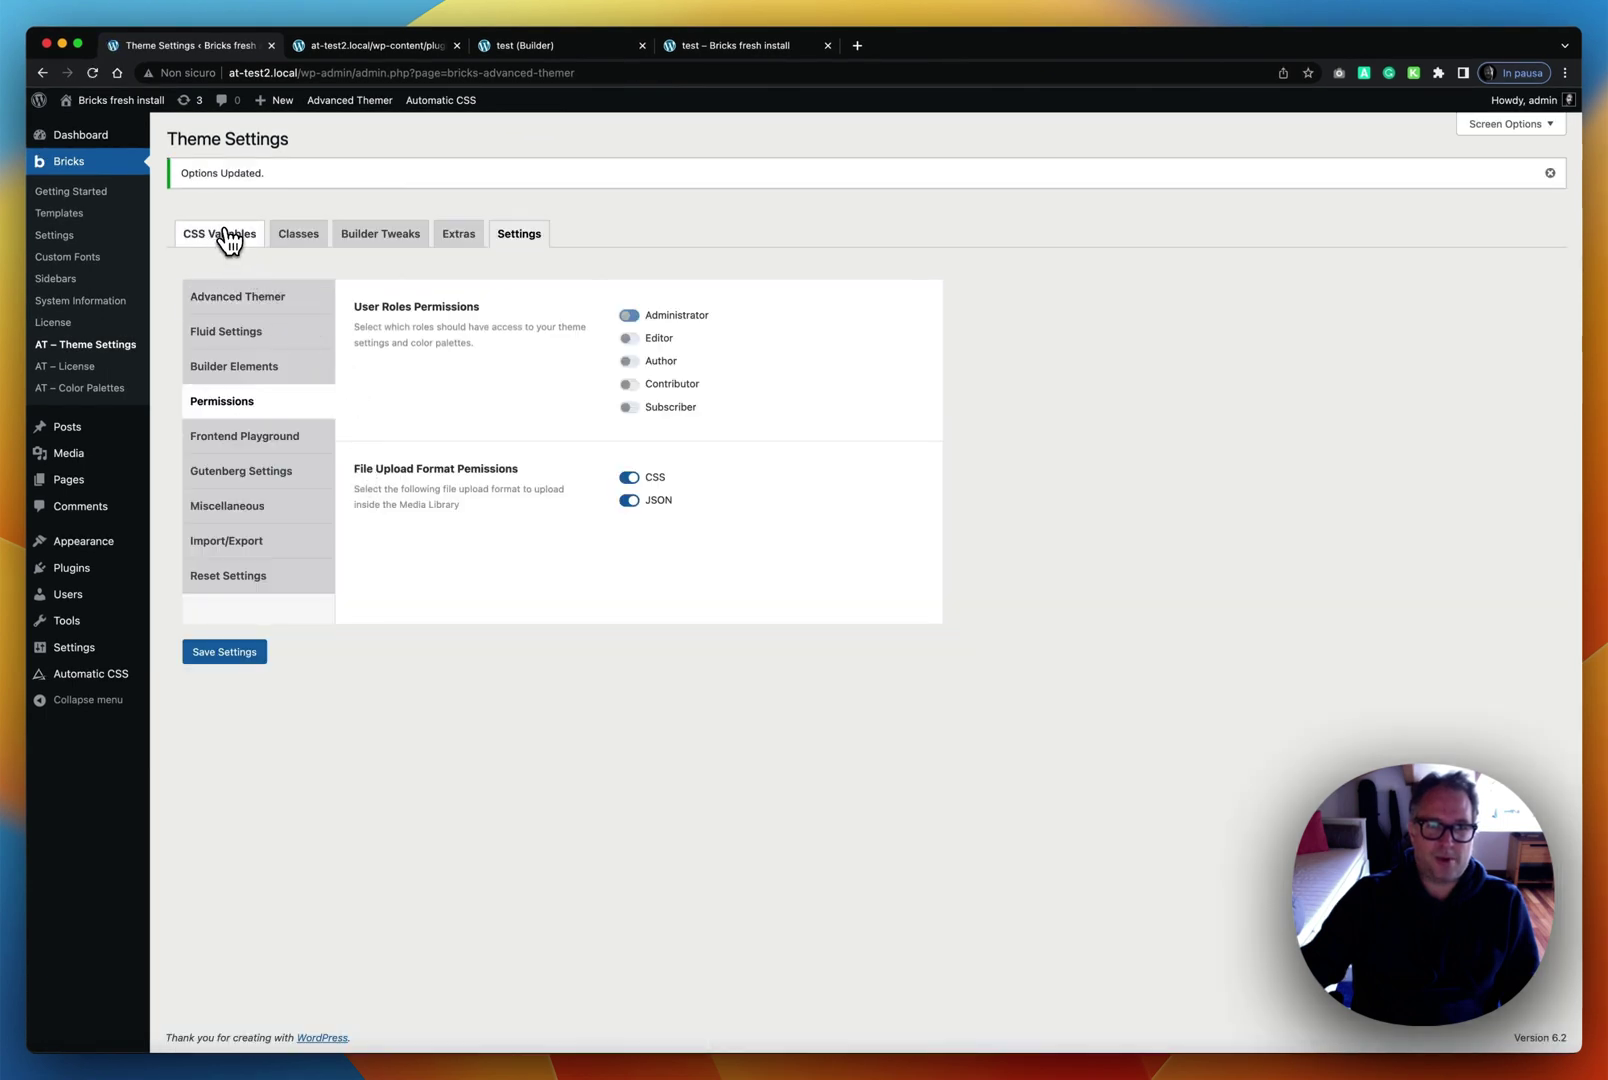
# Step: Review the Import Framework section of the CSS Variables settings and return to the test page's builder
pyautogui.click(228, 240)
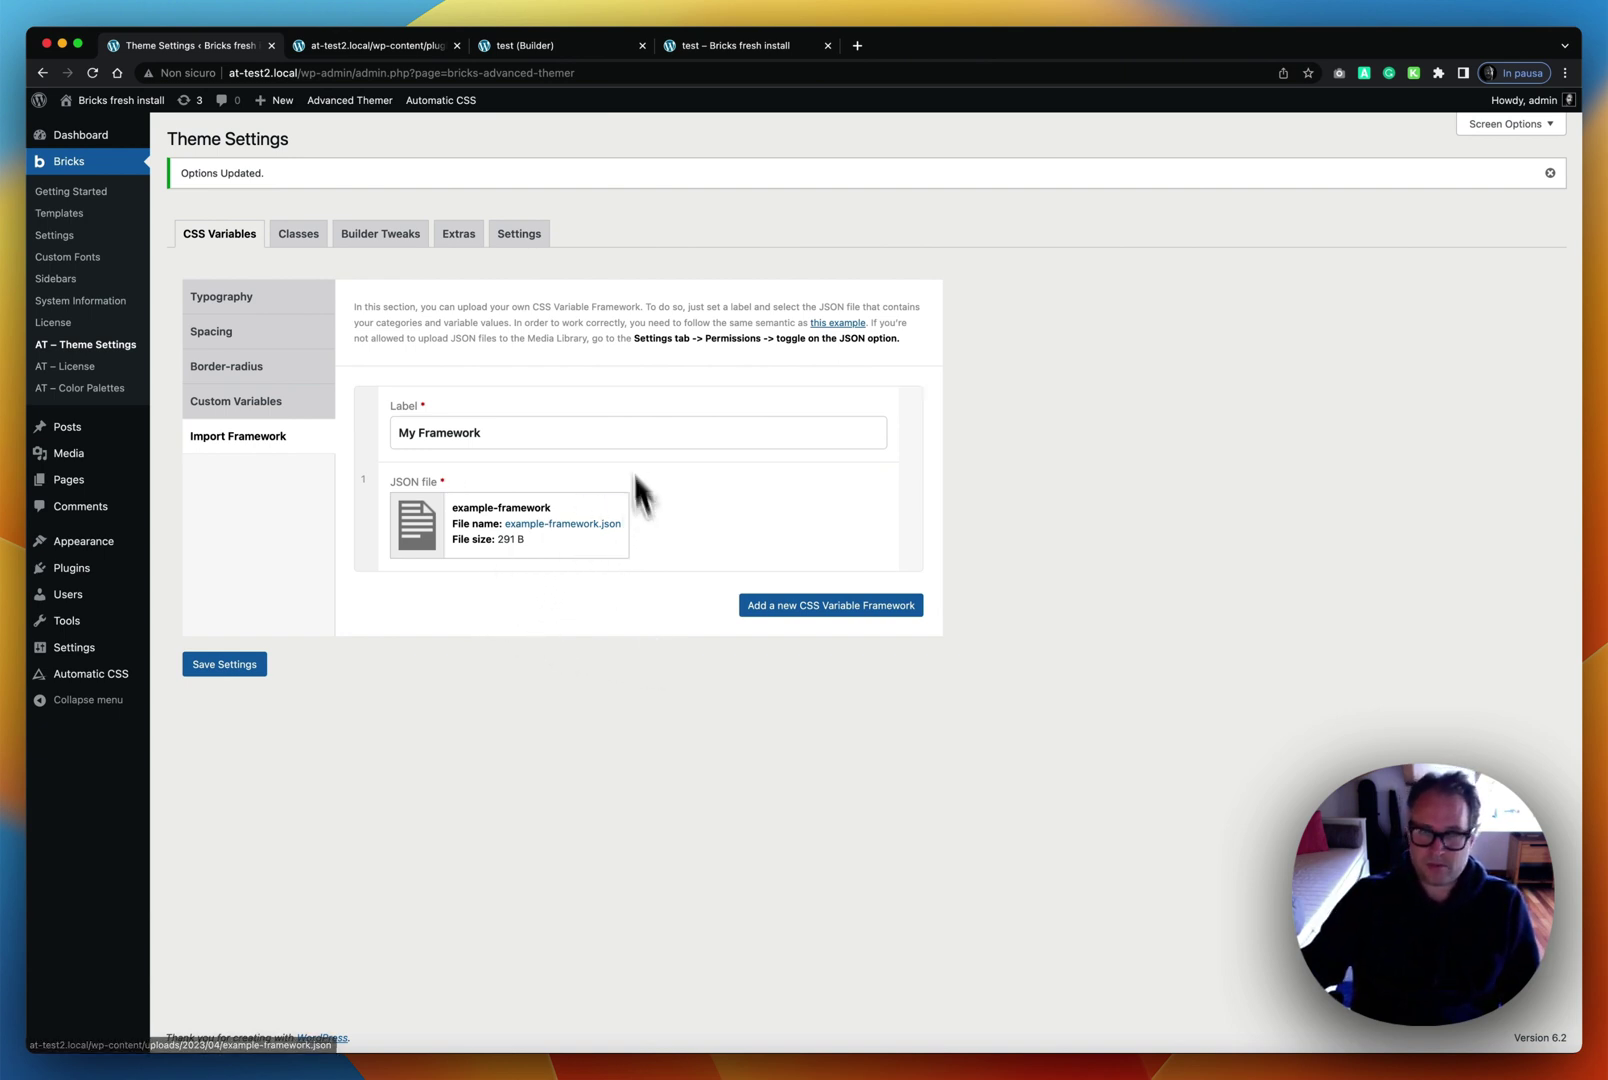
pyautogui.click(376, 46)
pyautogui.click(503, 47)
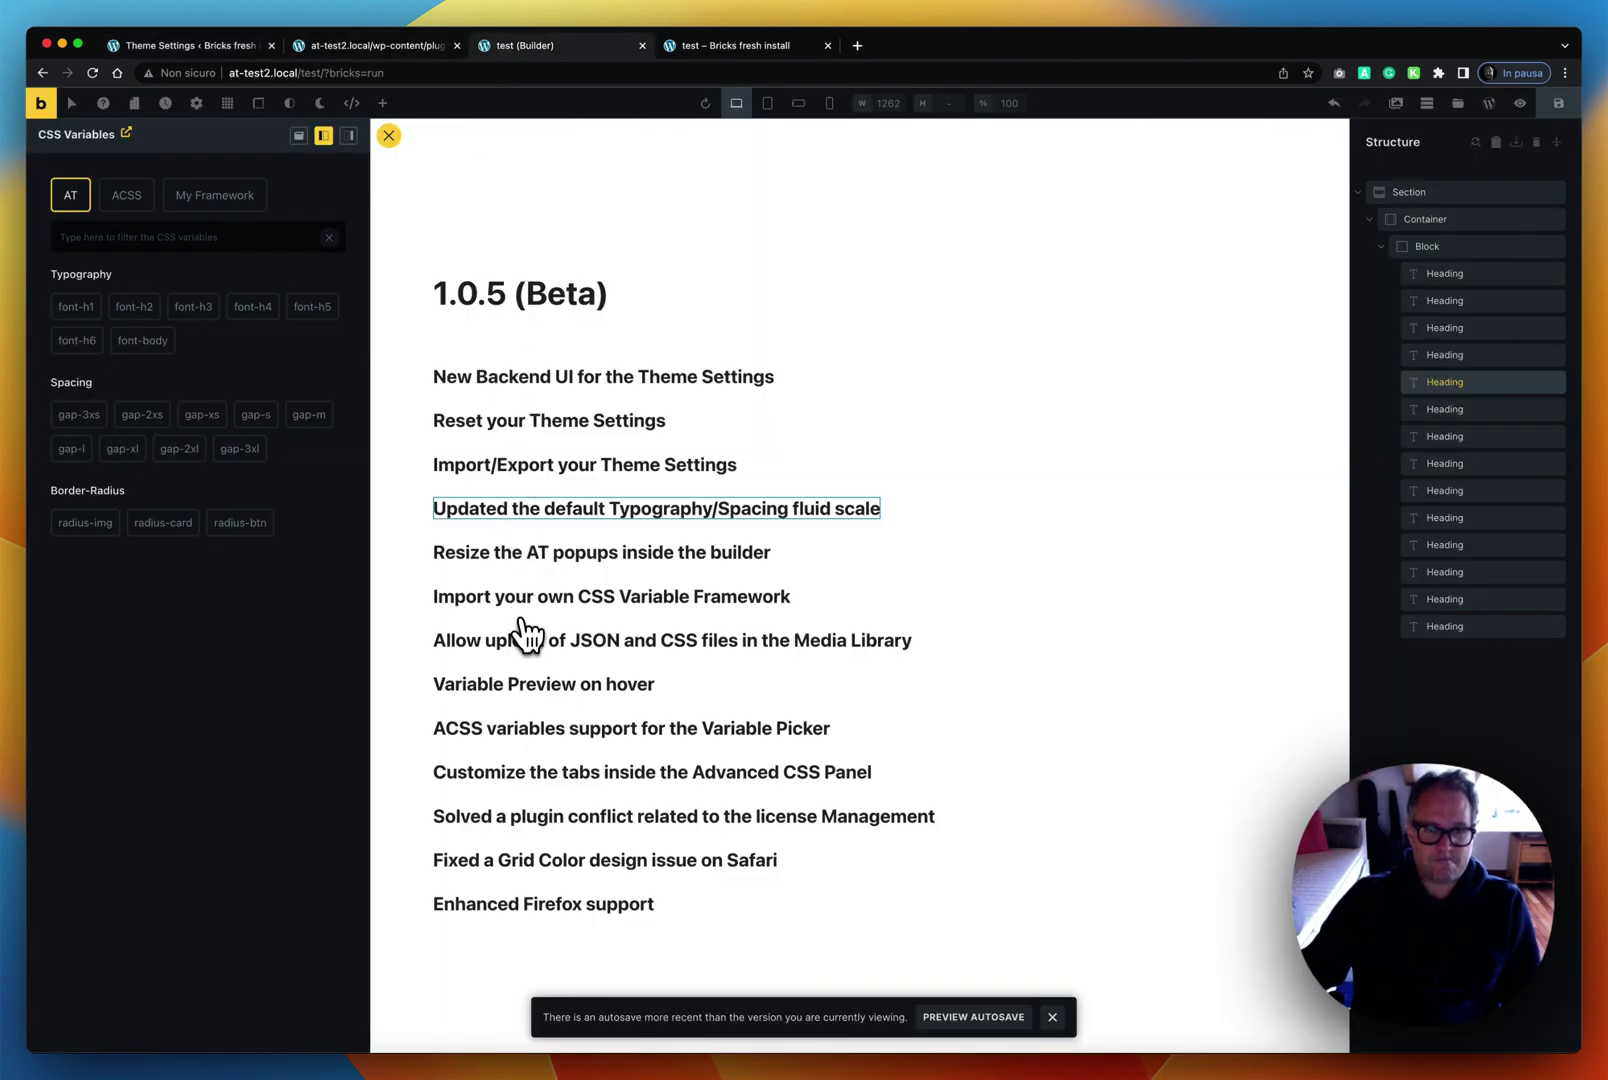
# Step: Close the CSS variable picker and select the "Customize the tabs inside the Advanced CSS Panel" heading on the page
pyautogui.click(527, 688)
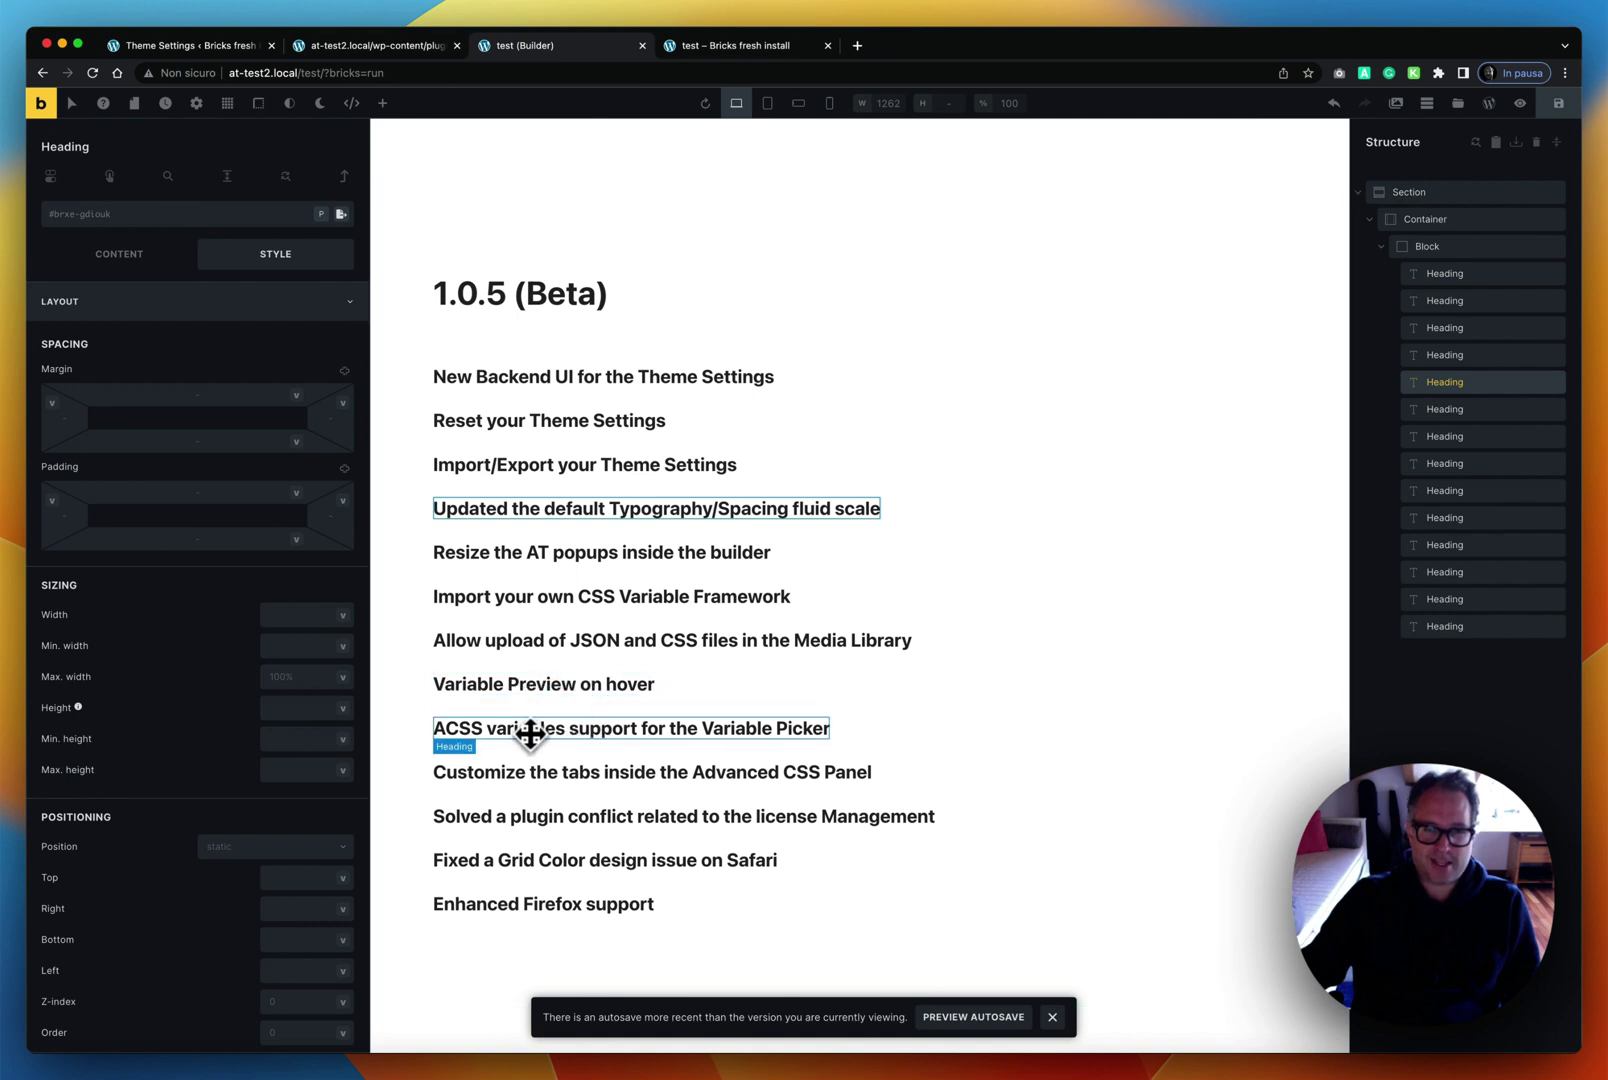
pyautogui.click(670, 729)
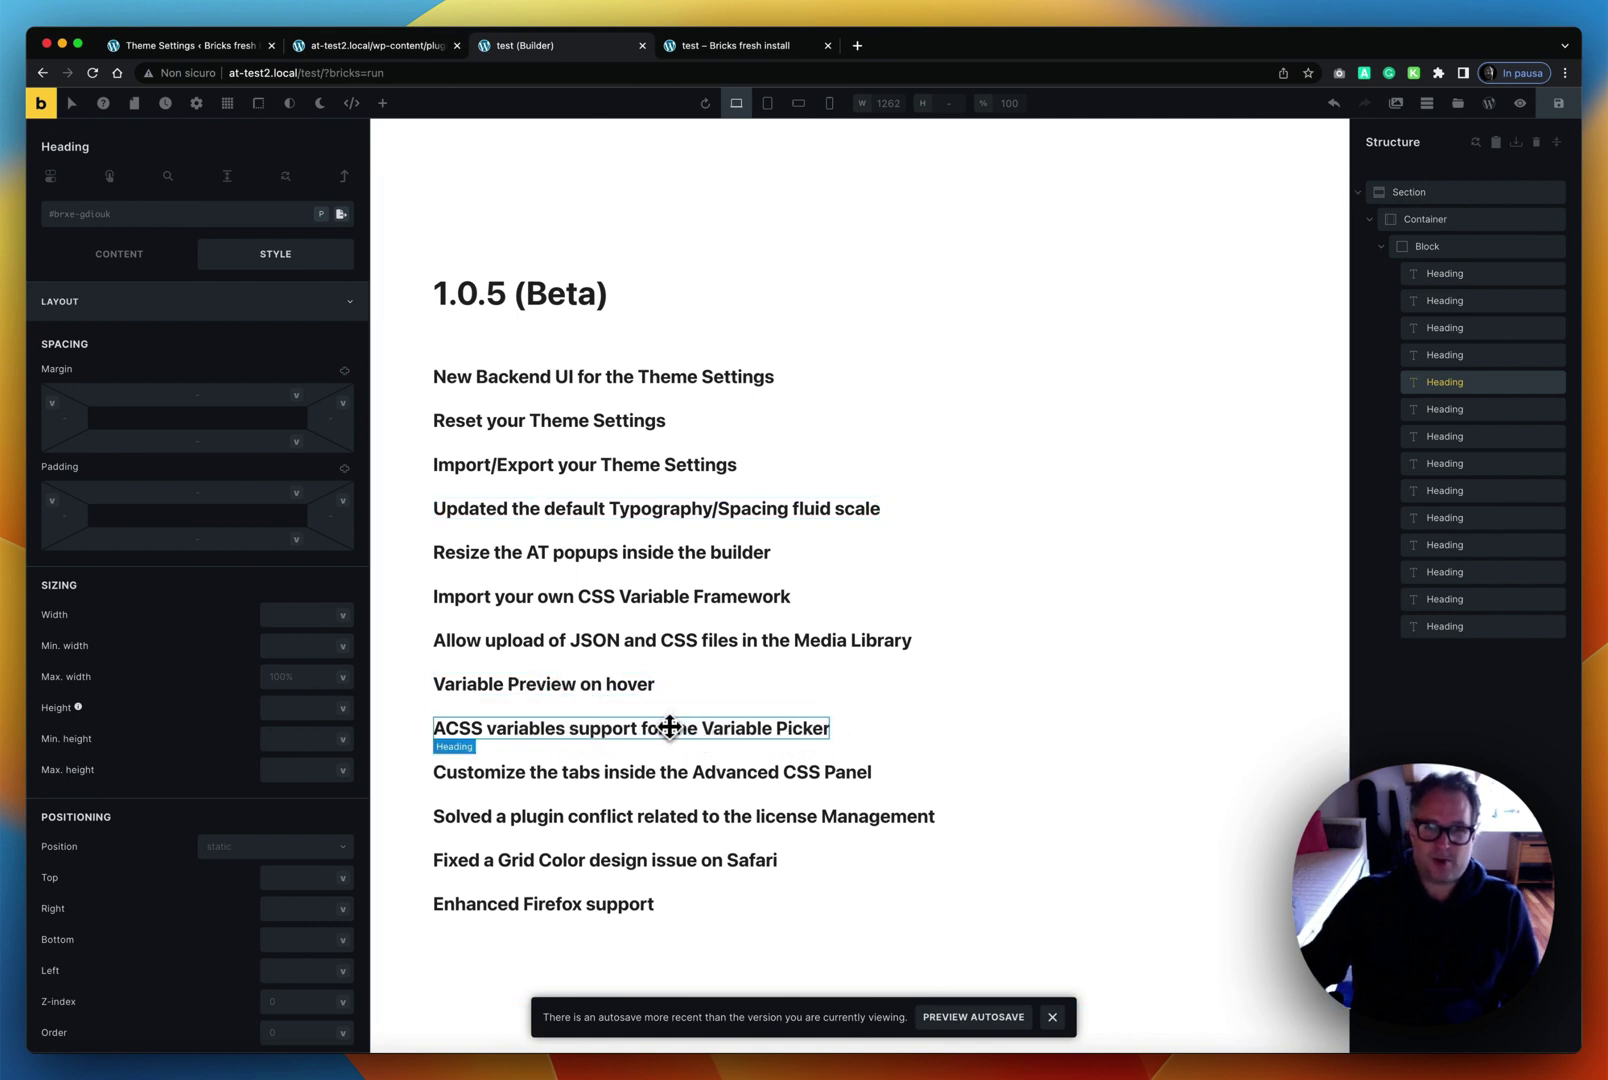
pyautogui.click(610, 783)
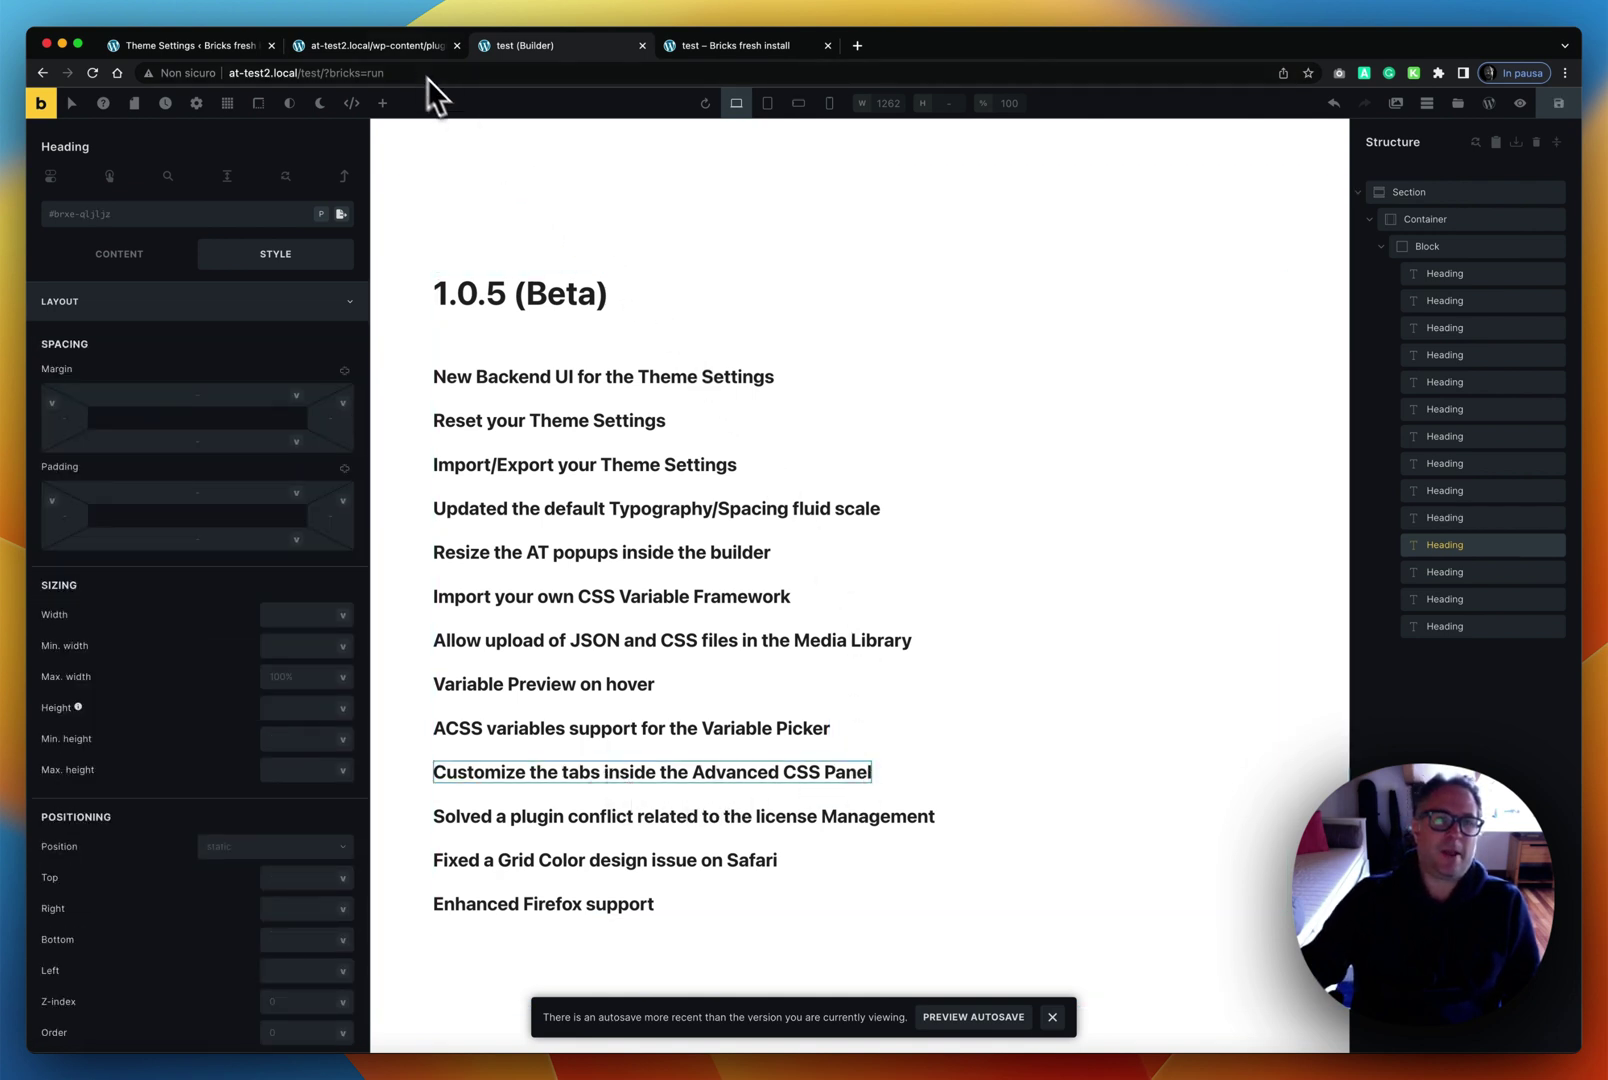
# Step: Close the example-framework.json page and return to the Theme Settings
pyautogui.click(375, 46)
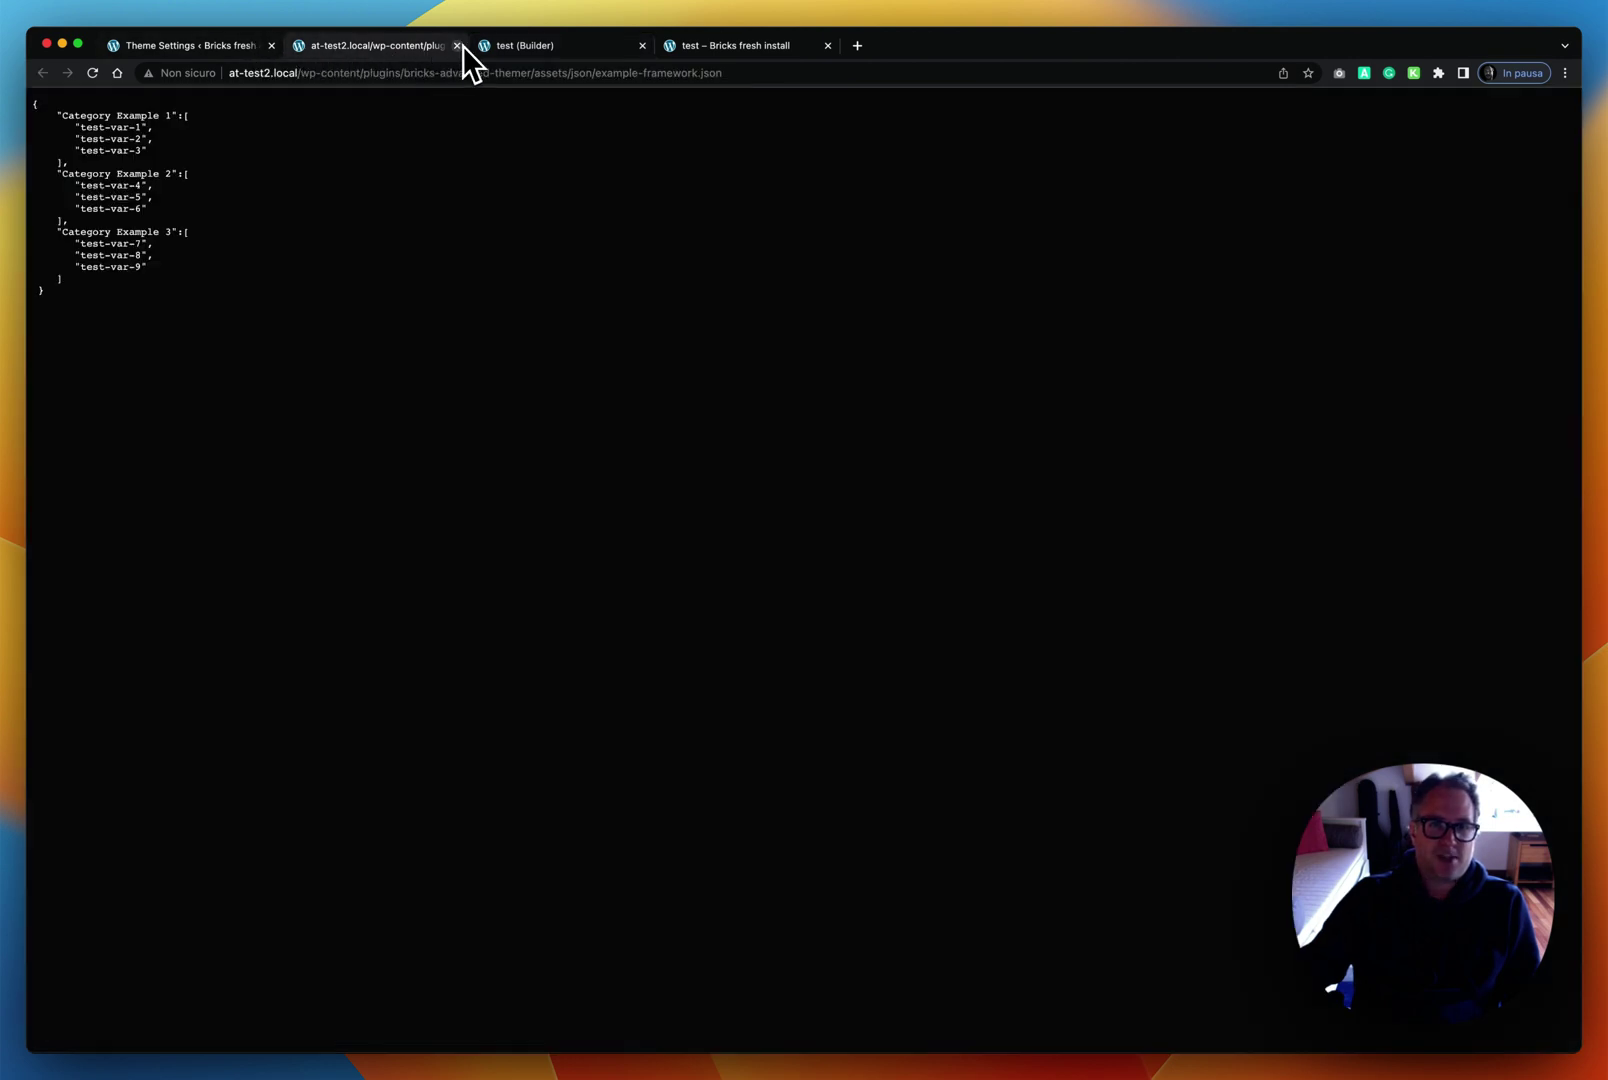
pyautogui.click(458, 45)
pyautogui.click(193, 48)
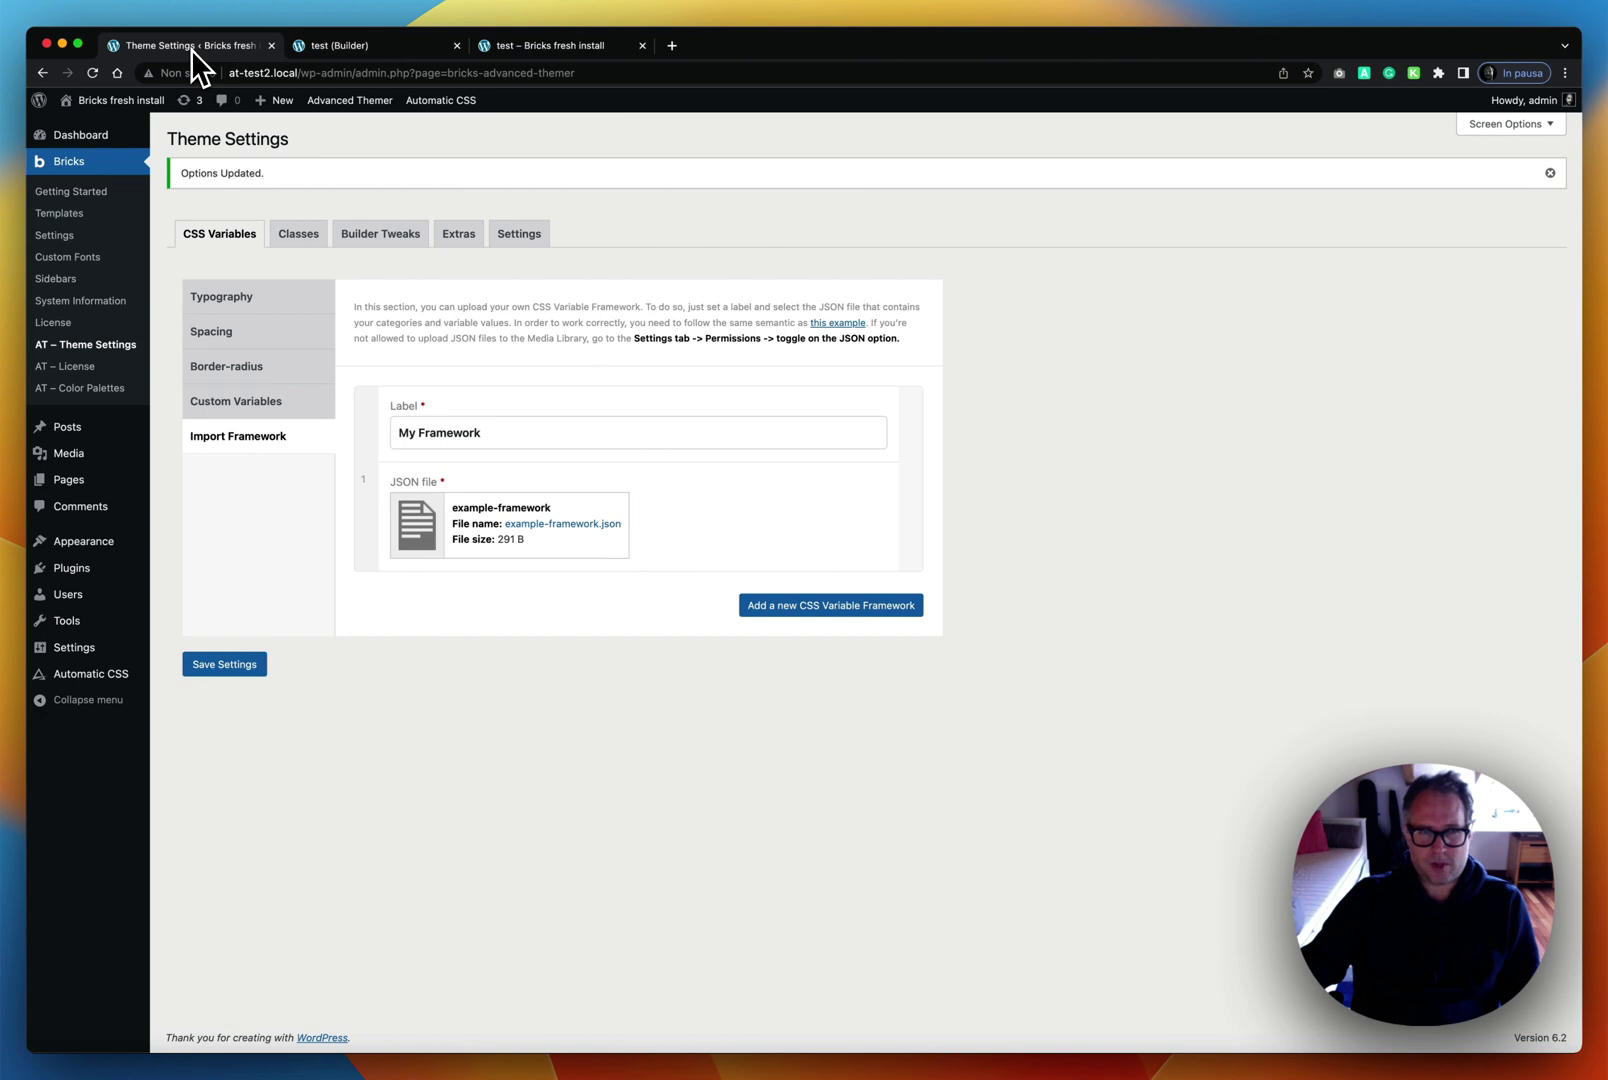
# Step: Show the Builder Tweaks global features and switch the Advanced CSS feature off and back on
pyautogui.click(379, 236)
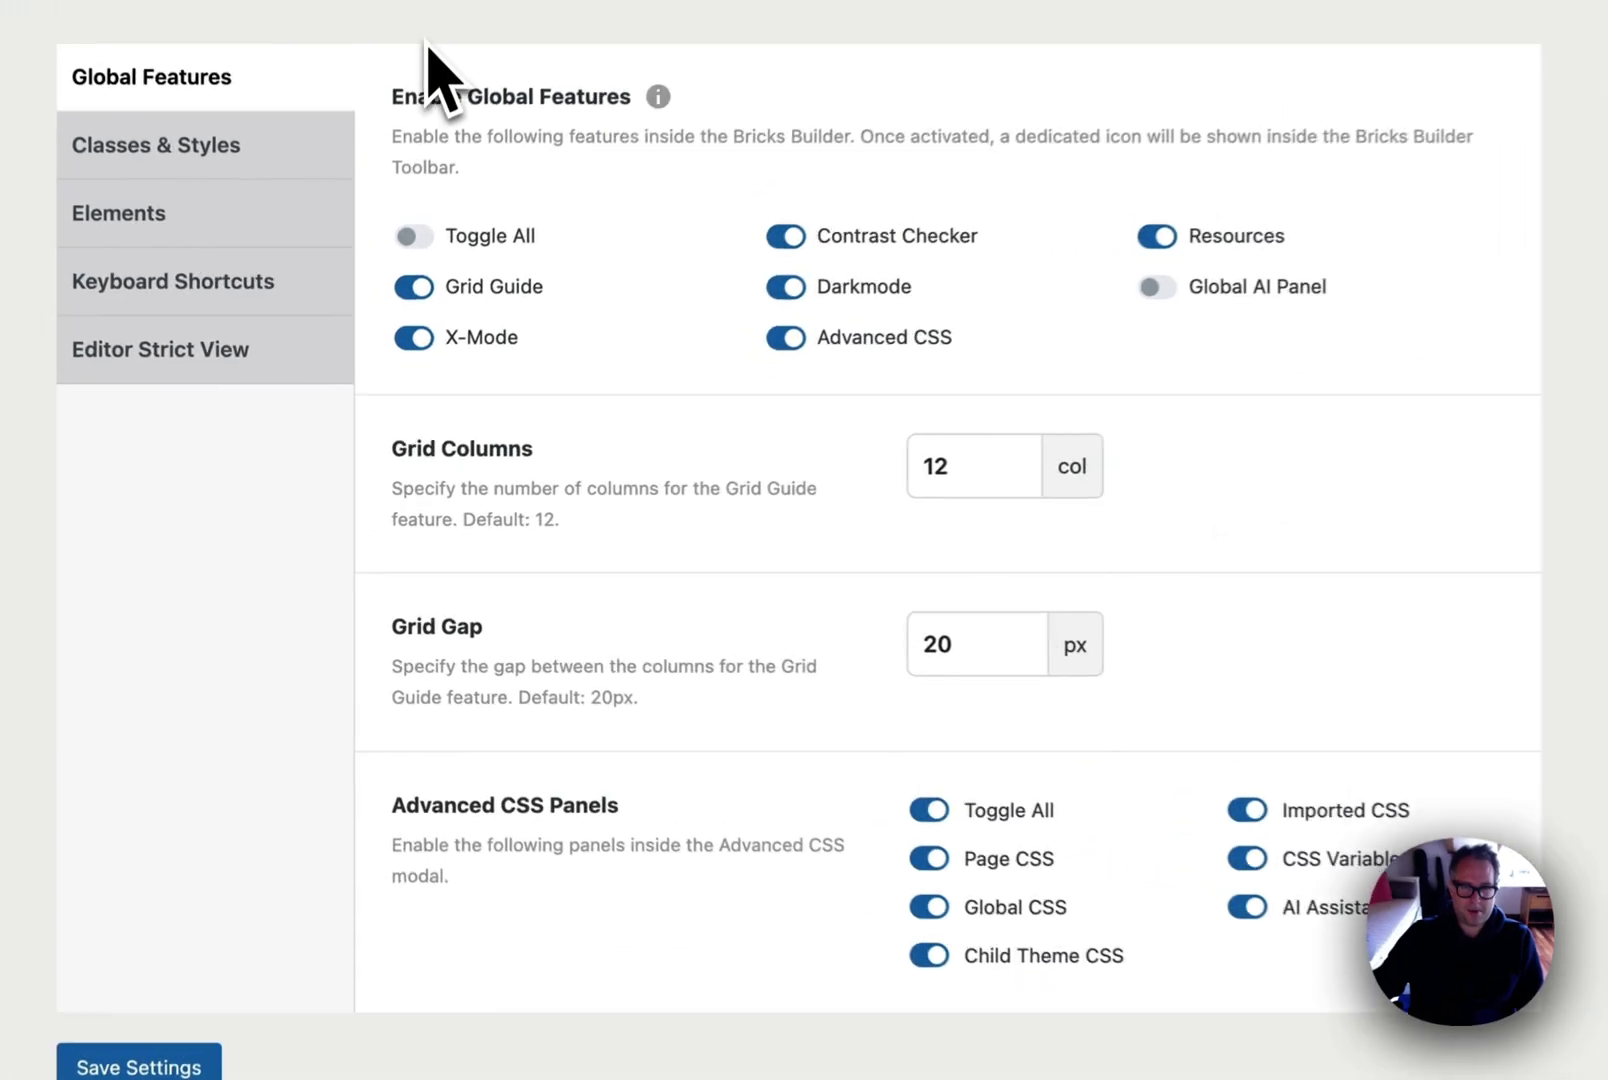
pyautogui.click(805, 338)
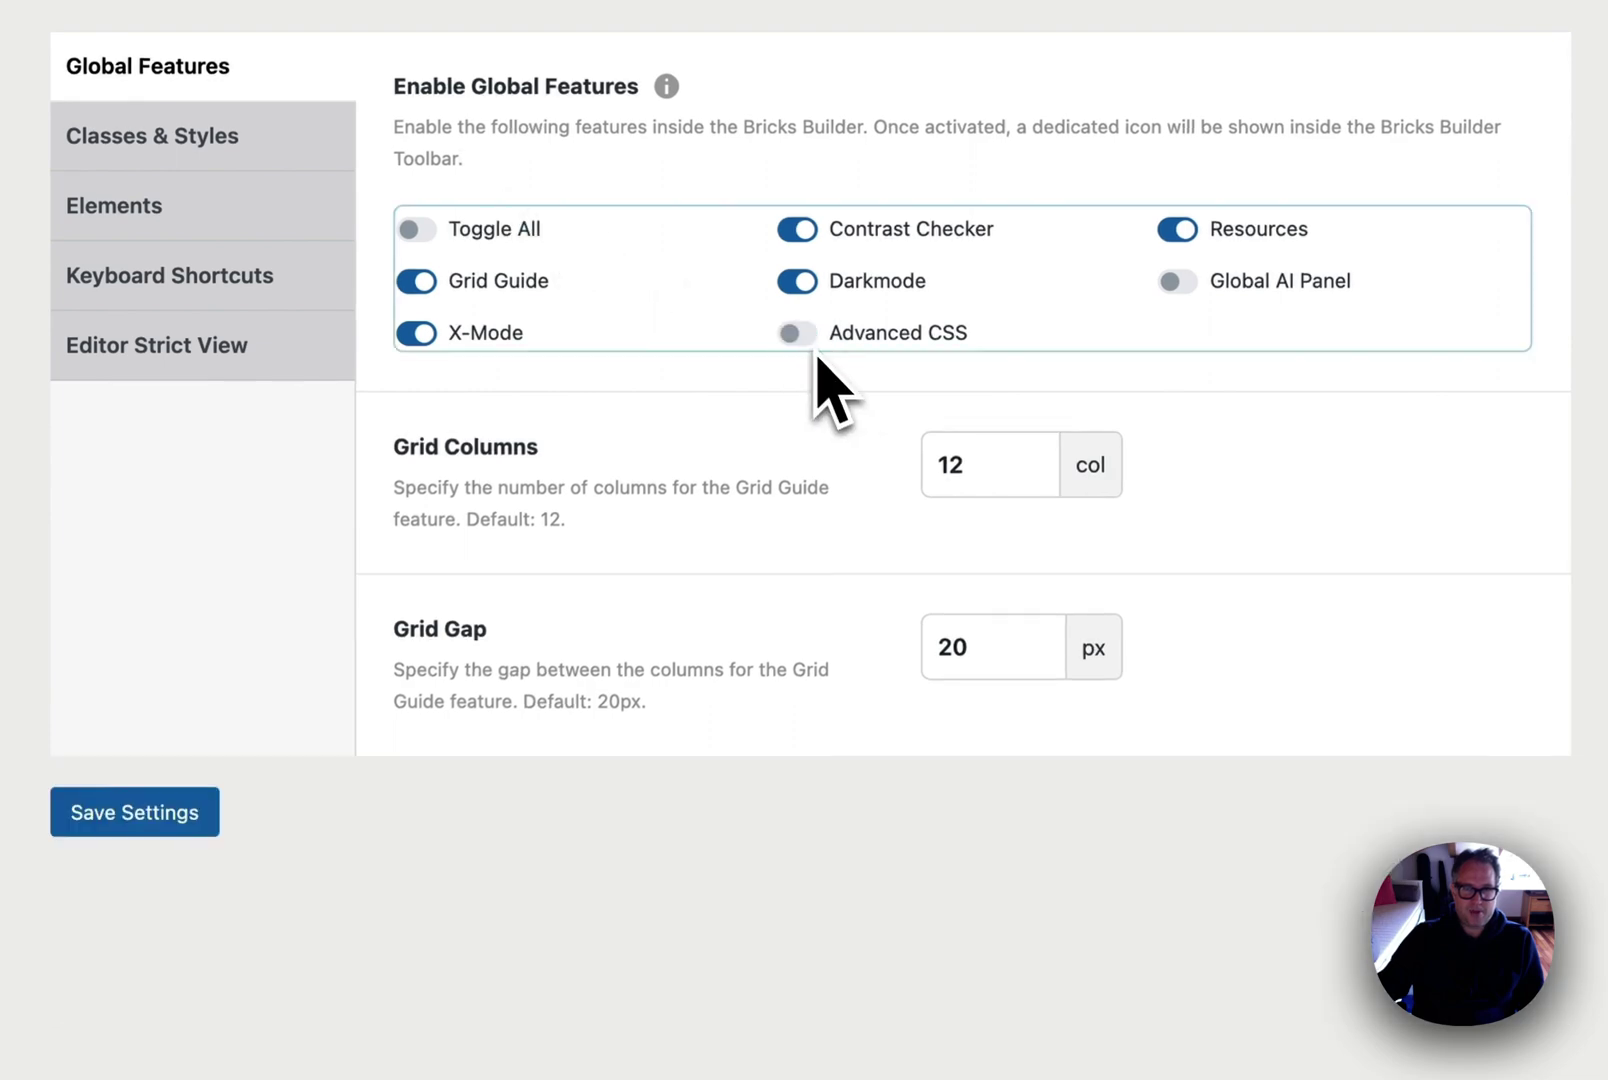
pyautogui.click(826, 340)
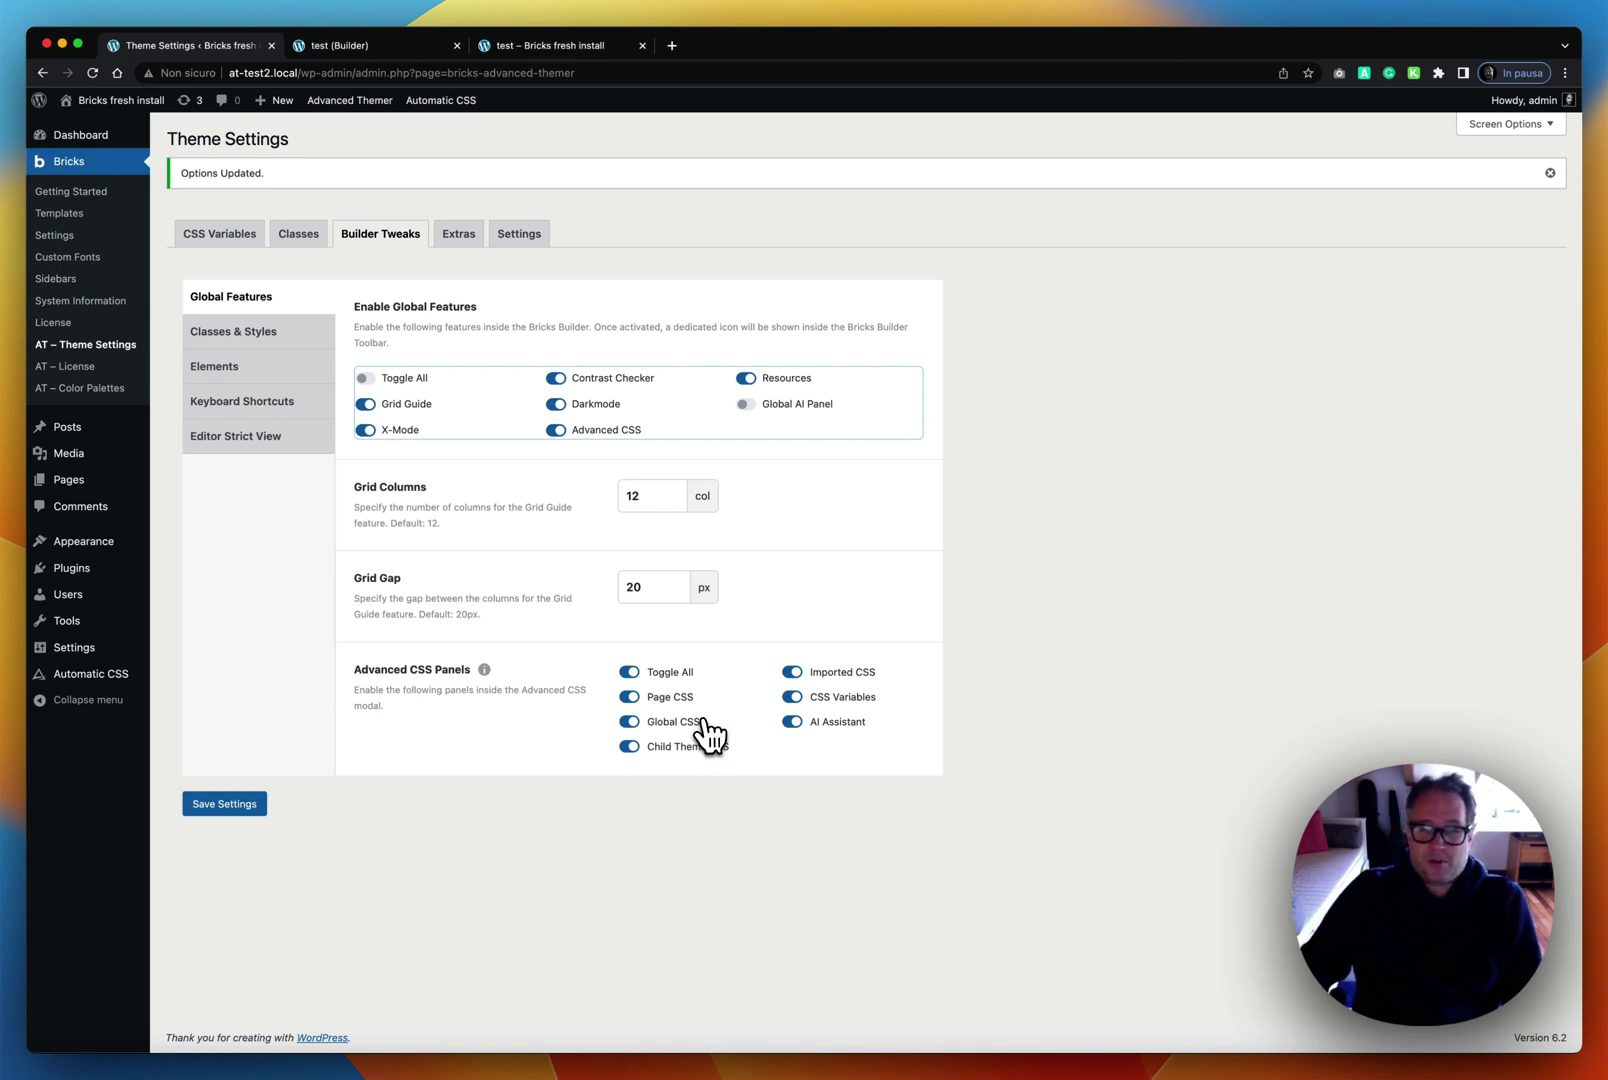
# Step: Disable the Global CSS, Child Theme CSS, Imported CSS, CSS Variables and AI Assistant panels for Advanced CSS, and save the settings
pyautogui.click(629, 721)
pyautogui.click(629, 746)
pyautogui.click(791, 672)
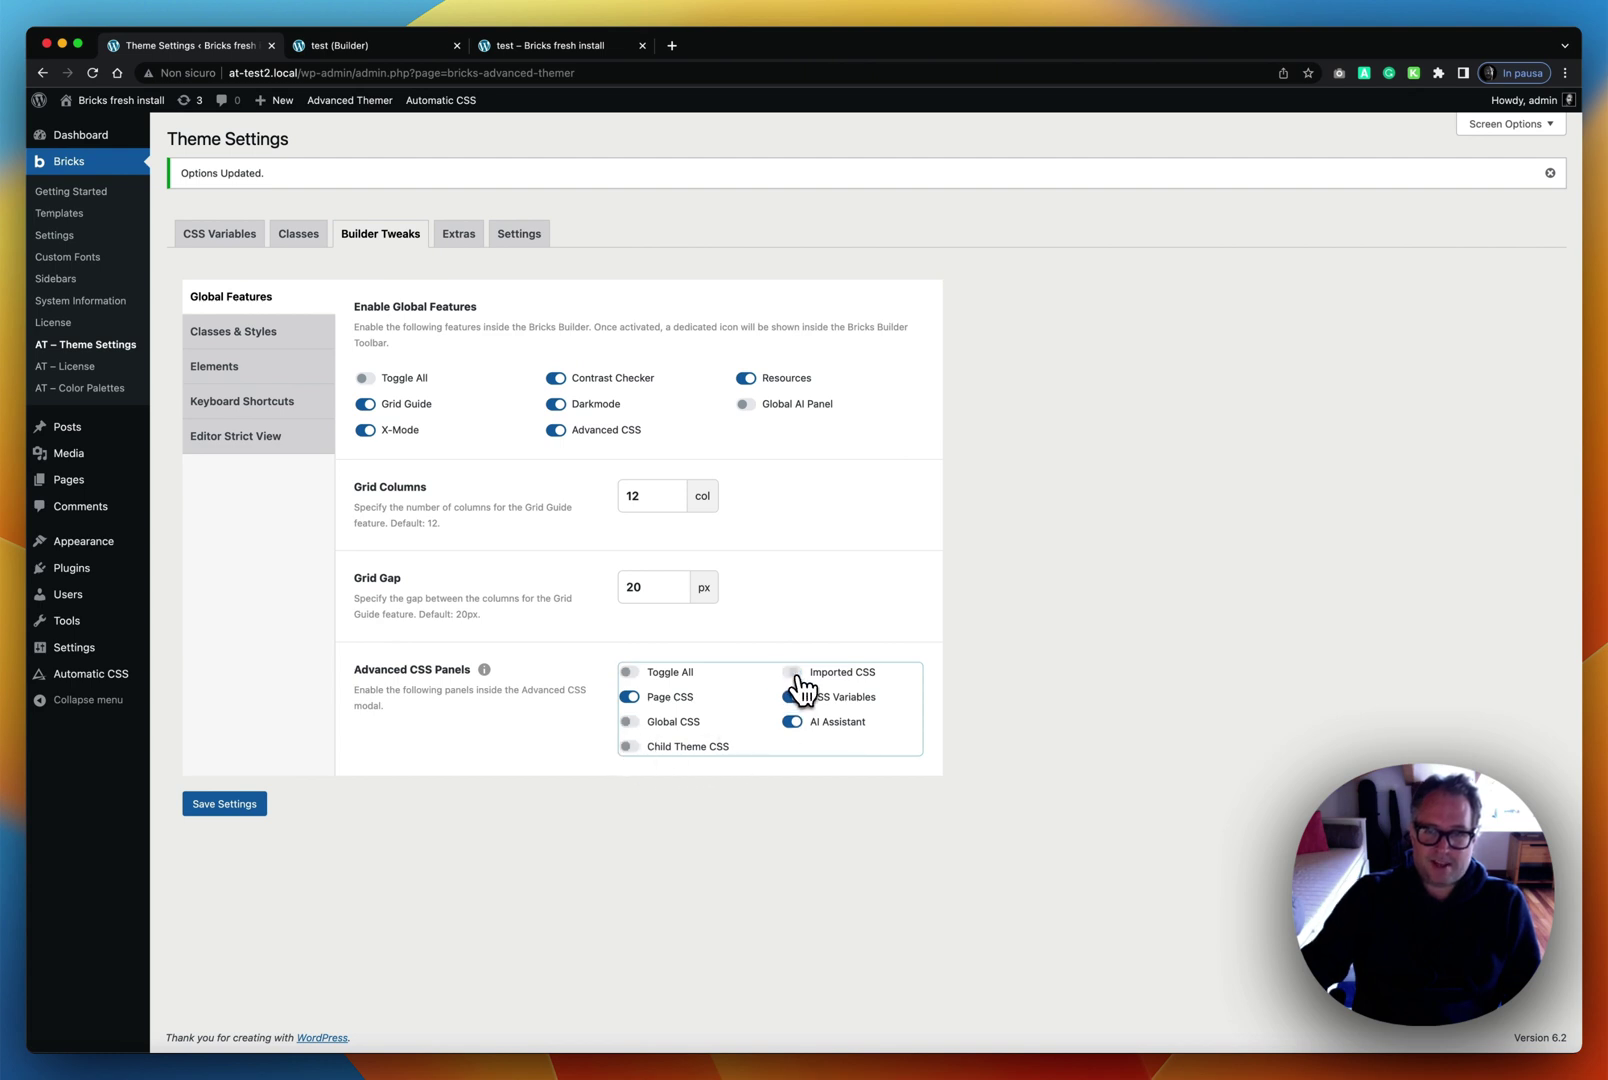
pyautogui.click(791, 697)
pyautogui.click(792, 721)
pyautogui.click(238, 810)
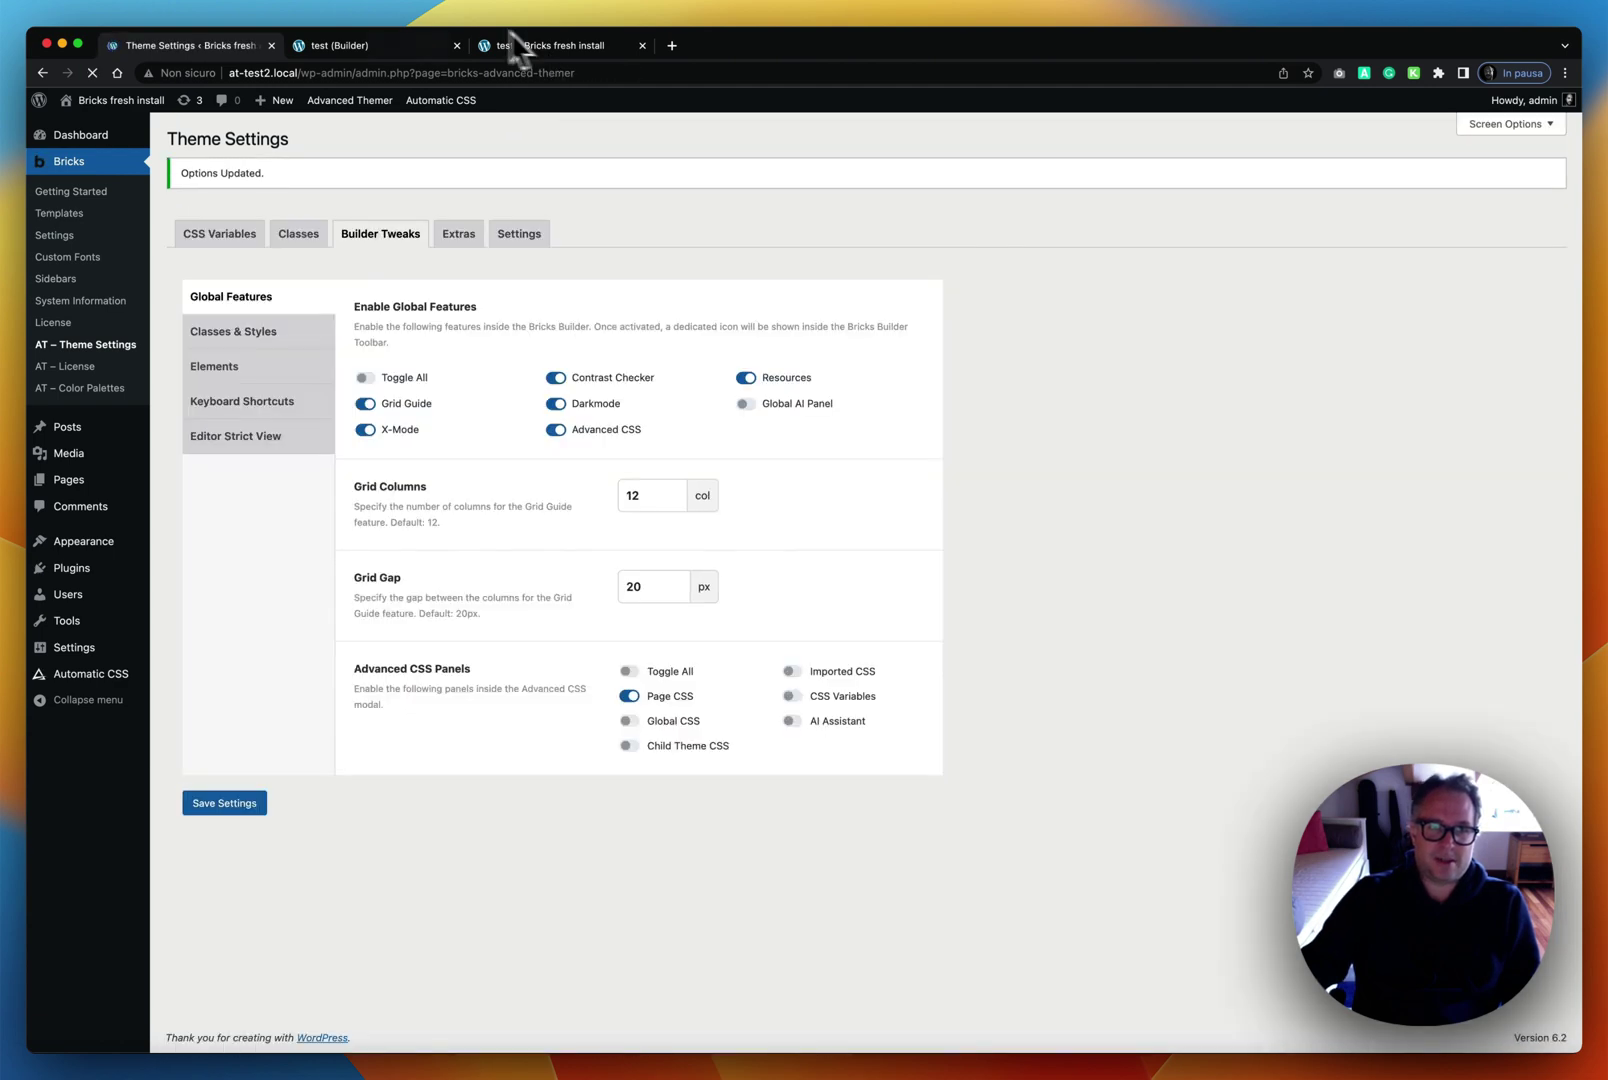
# Step: Reload the test page's builder and open the Advanced CSS window to check its panels
pyautogui.click(410, 45)
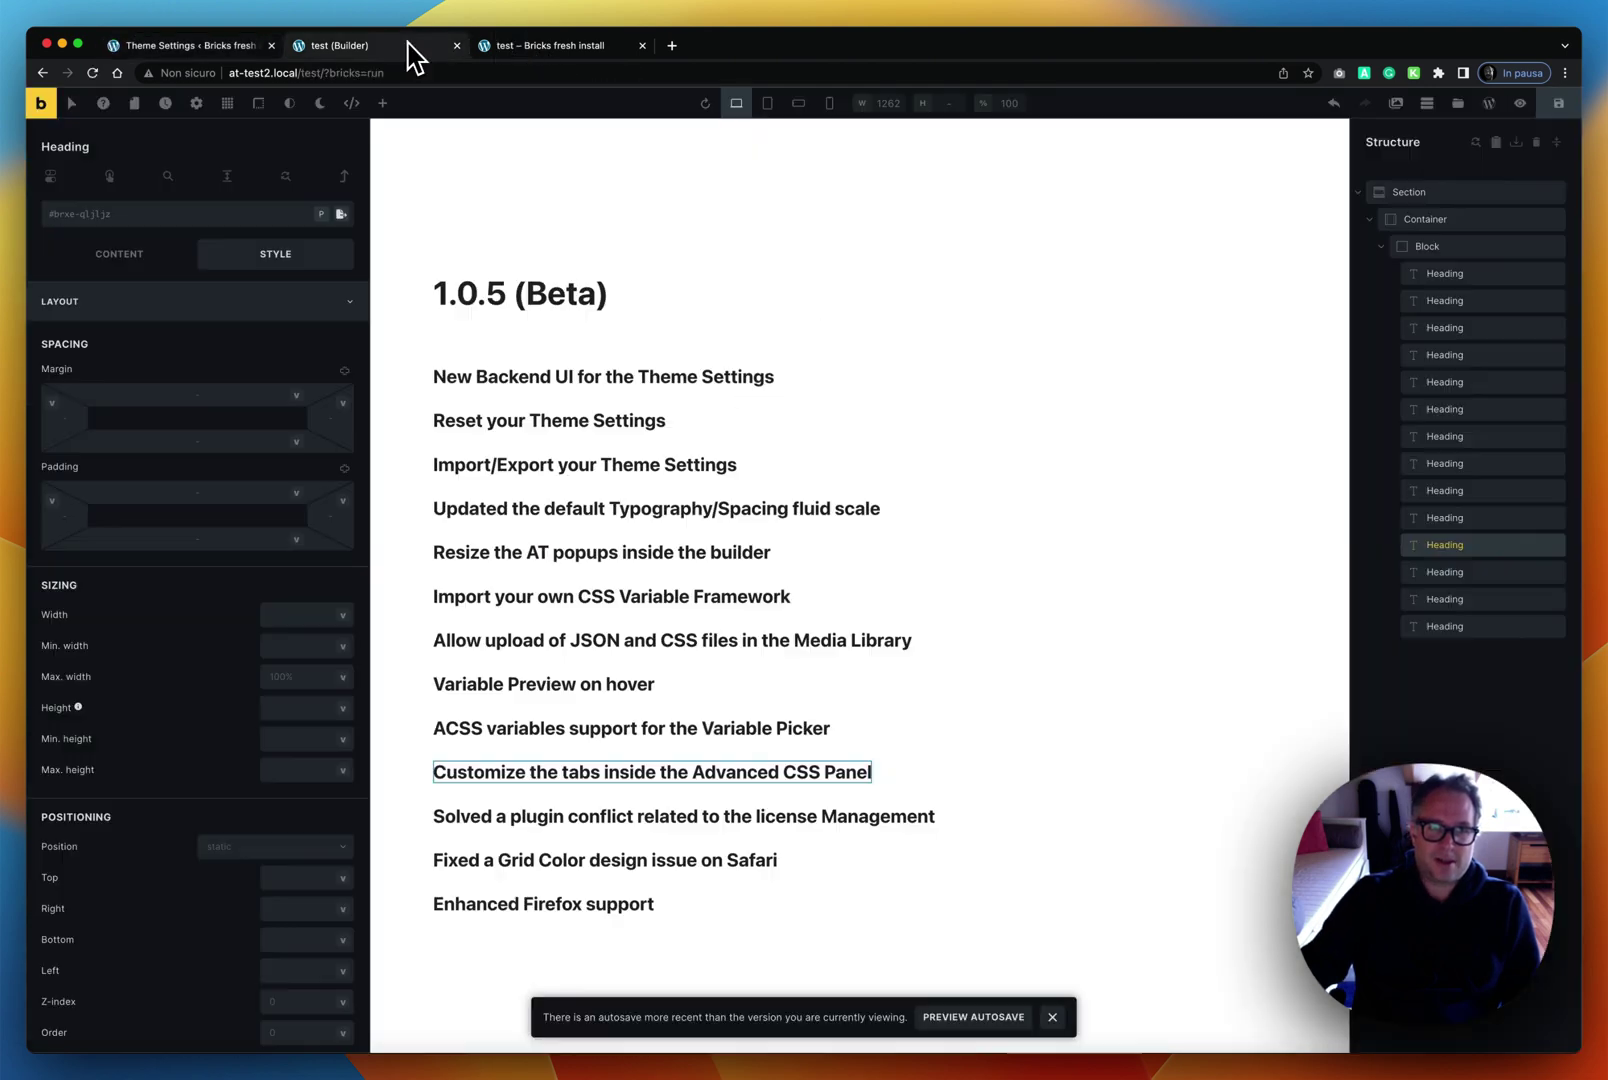
pyautogui.click(92, 73)
pyautogui.click(846, 396)
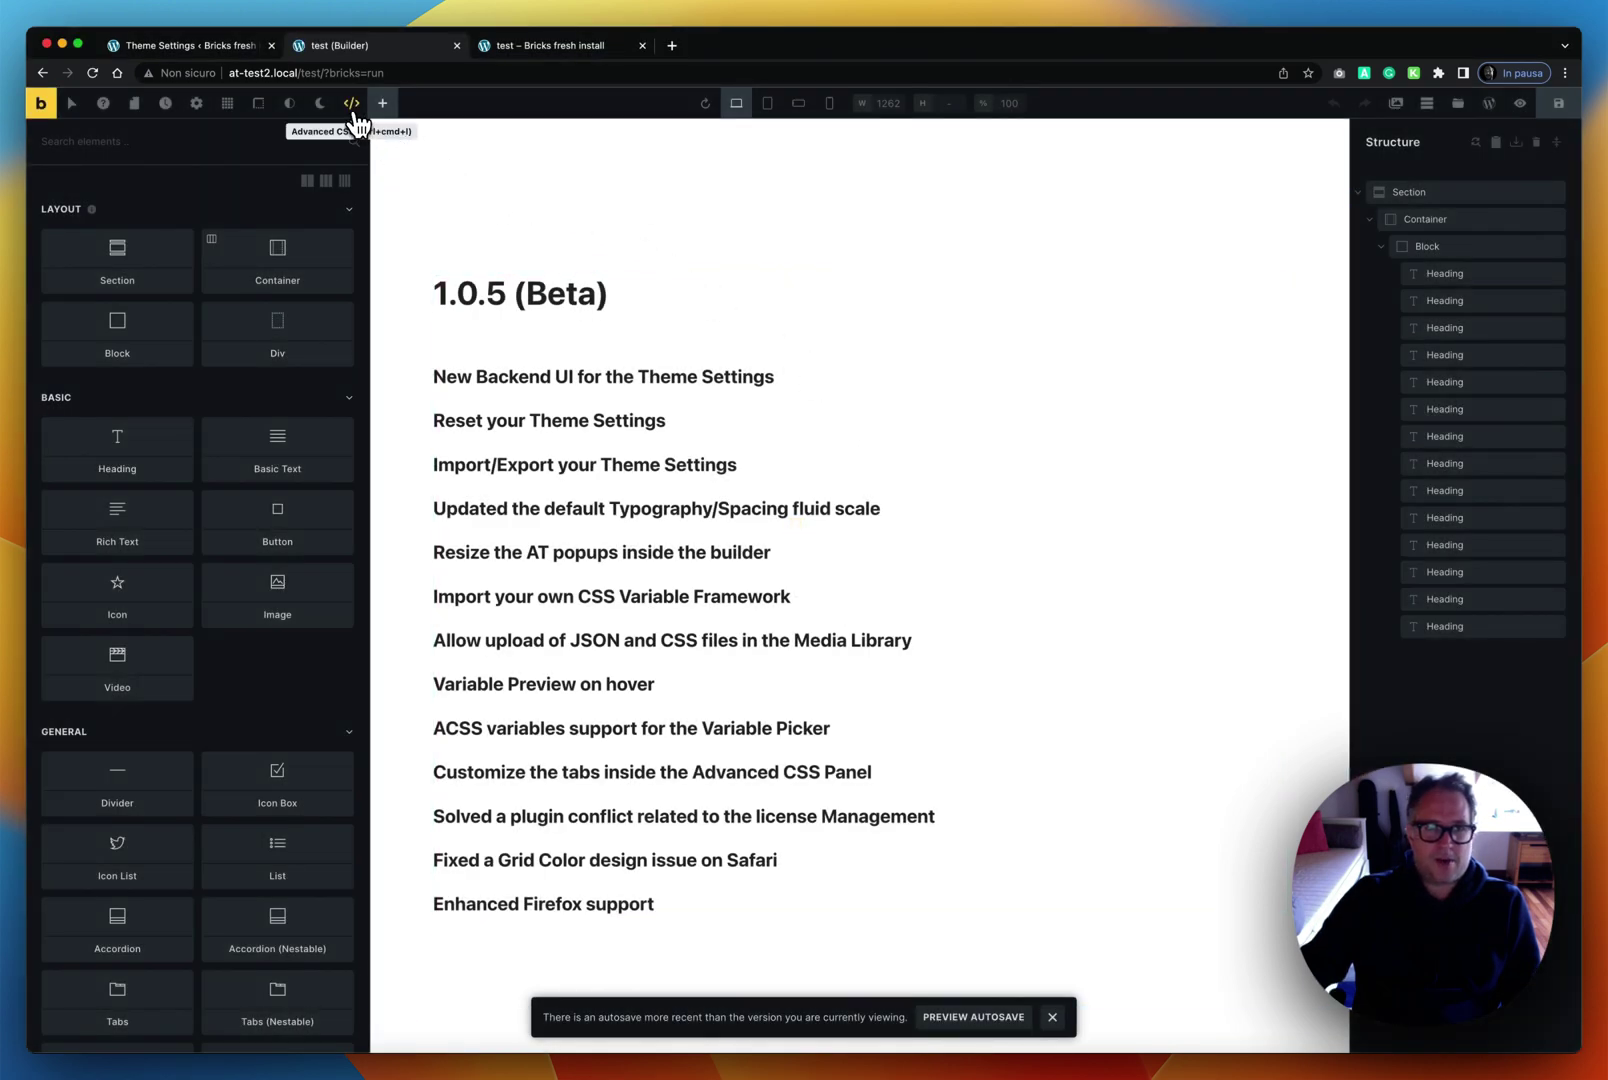
pyautogui.click(352, 104)
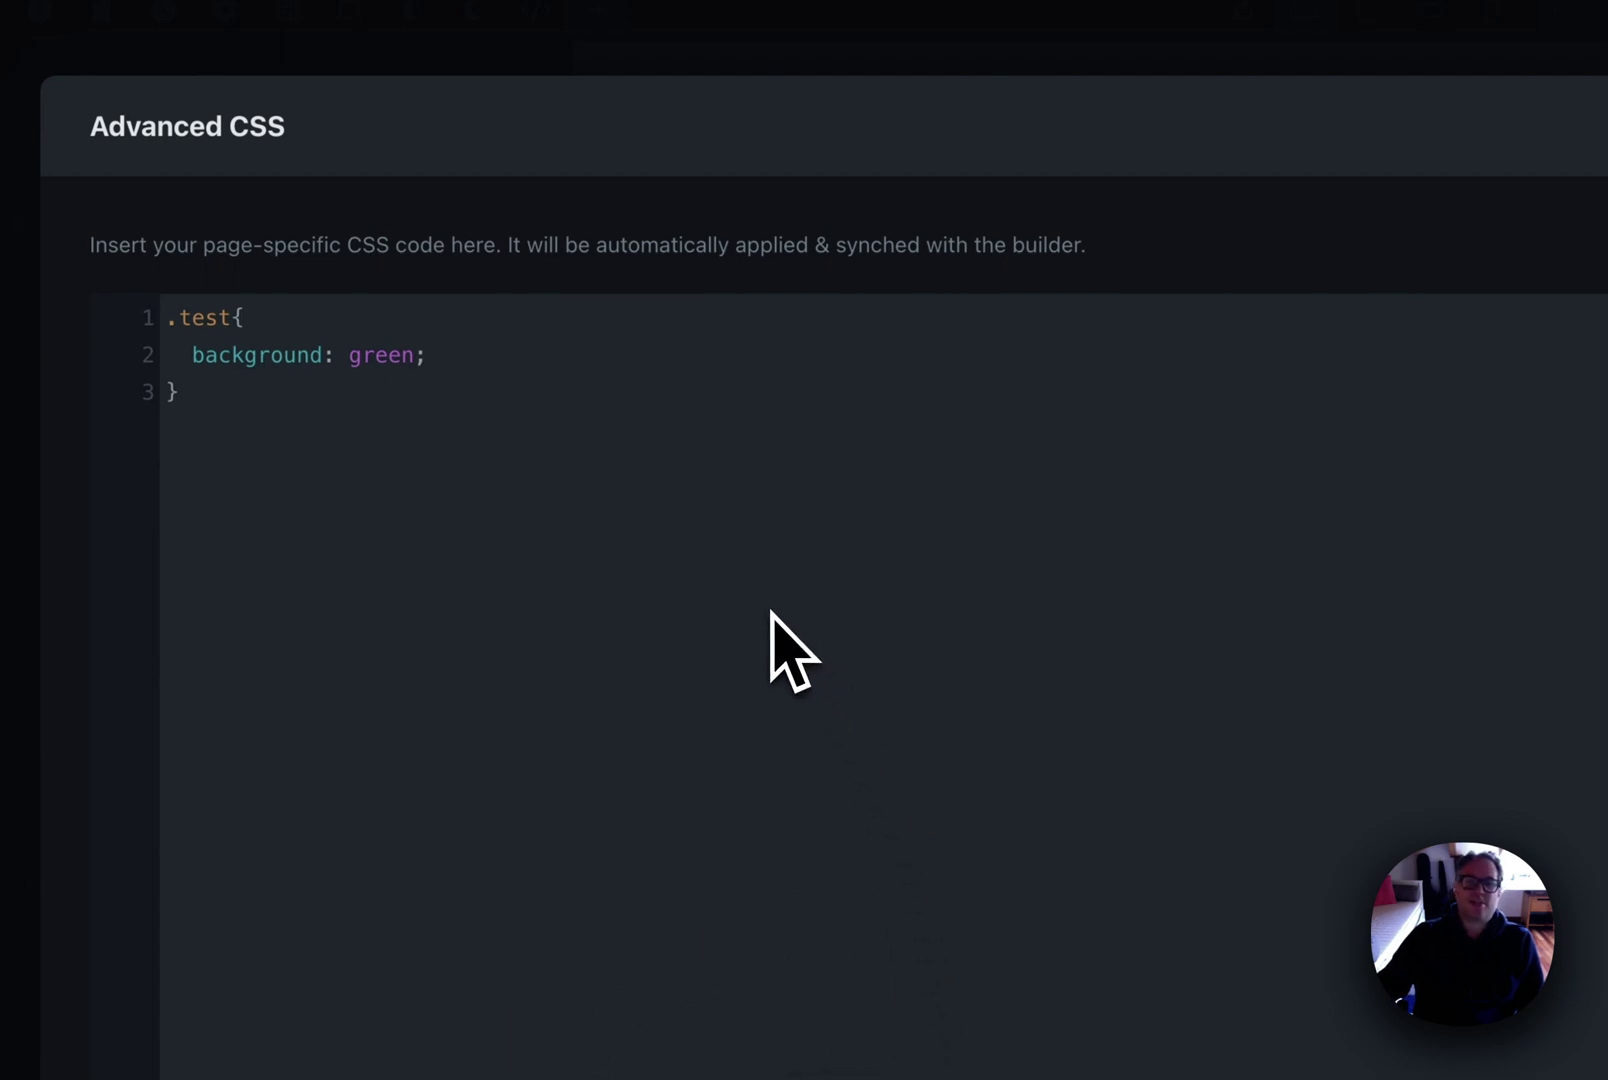
# Step: Recheck the Advanced CSS Panels options in the Theme Settings, return to the builder and close the Advanced CSS window
pyautogui.click(229, 45)
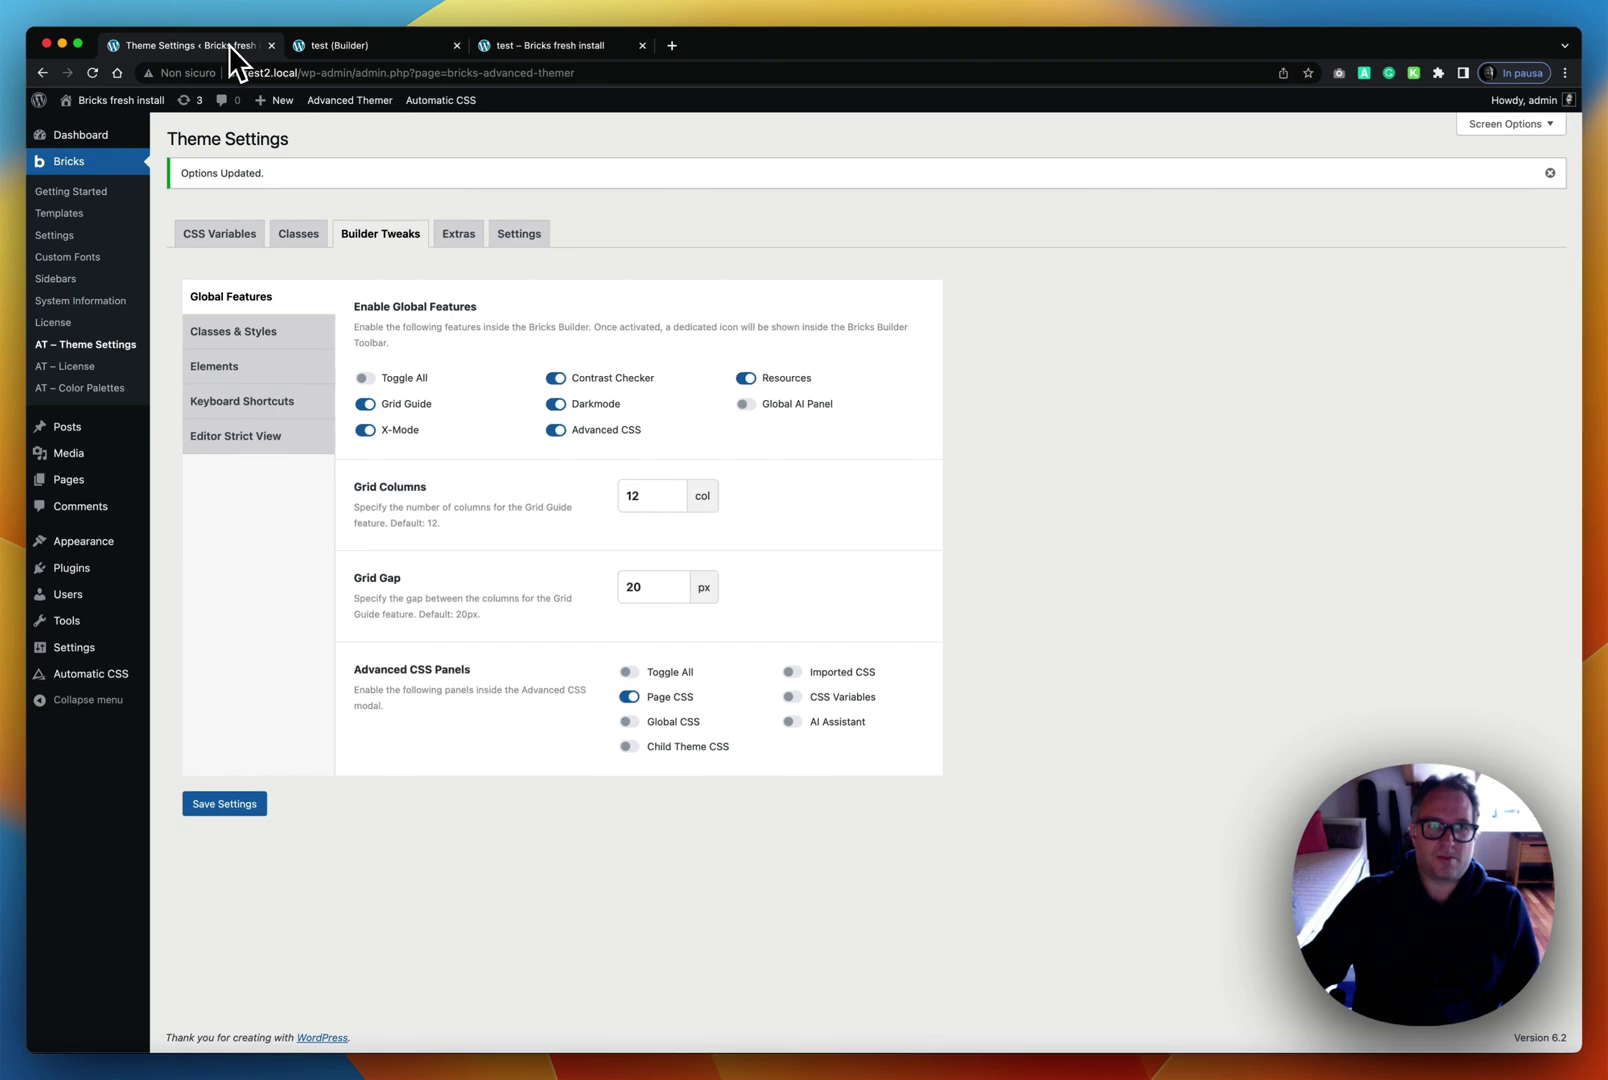
pyautogui.click(425, 48)
pyautogui.click(1503, 137)
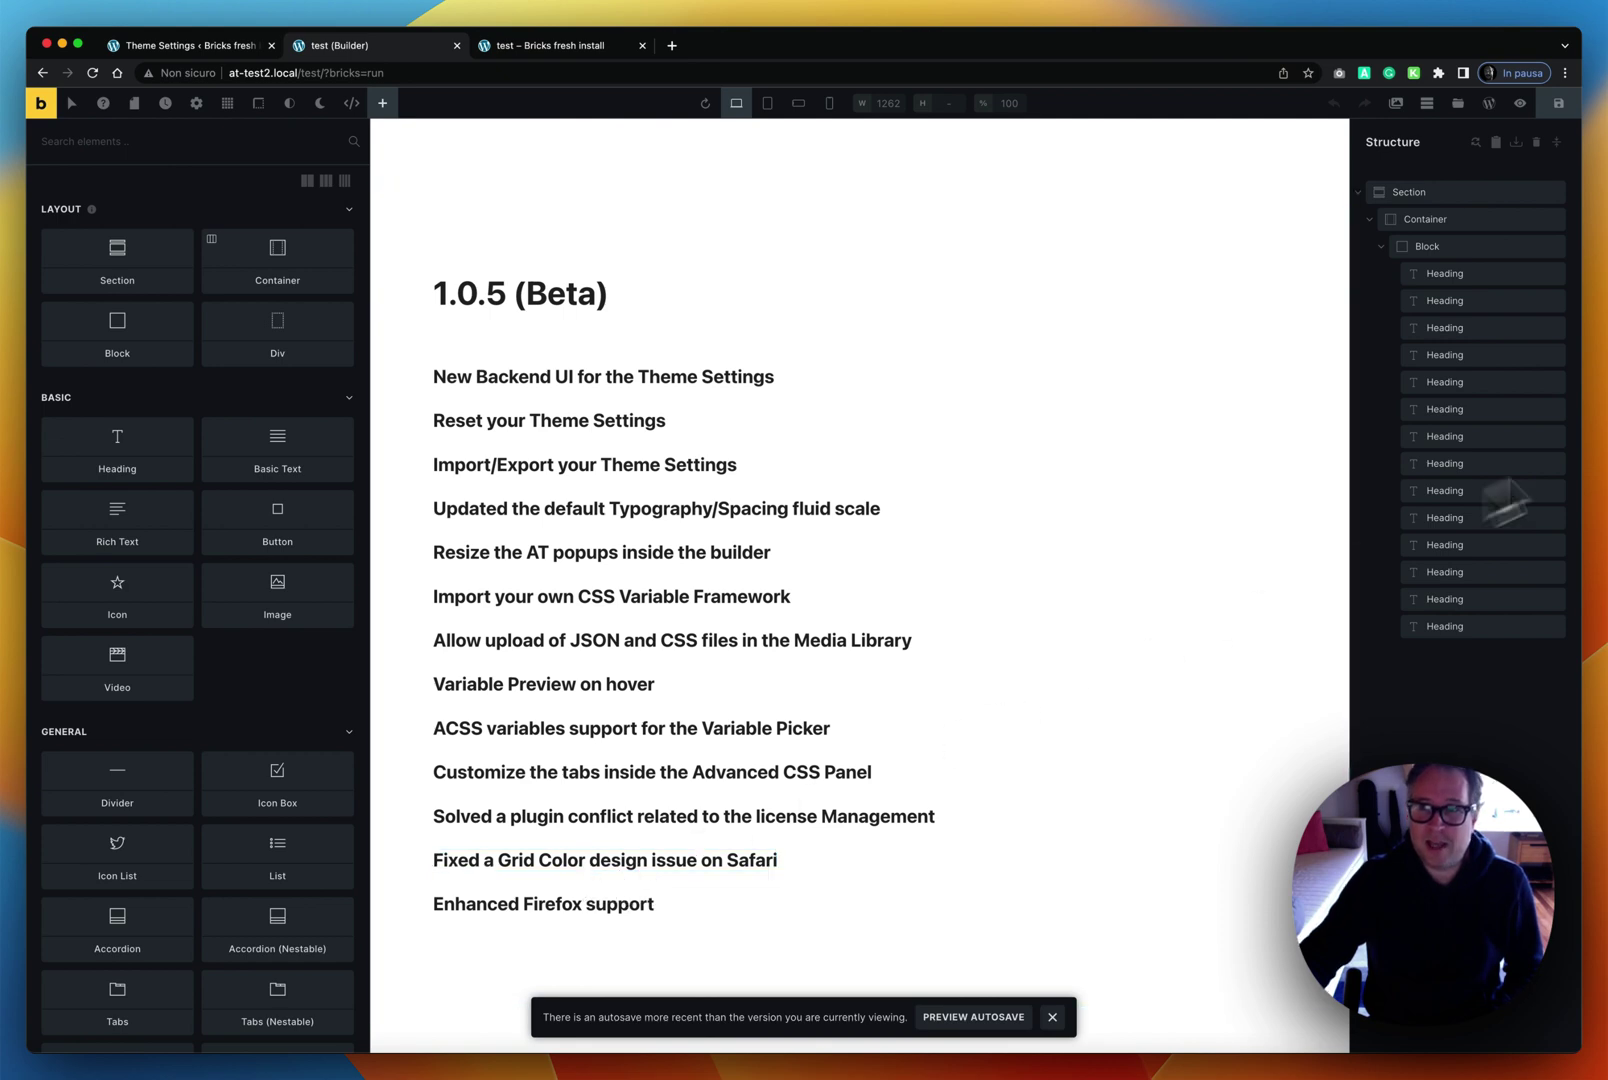
# Step: Open the background color palette in the styles of the "Resize the AT popups inside the builder" heading
pyautogui.click(1500, 412)
pyautogui.click(305, 258)
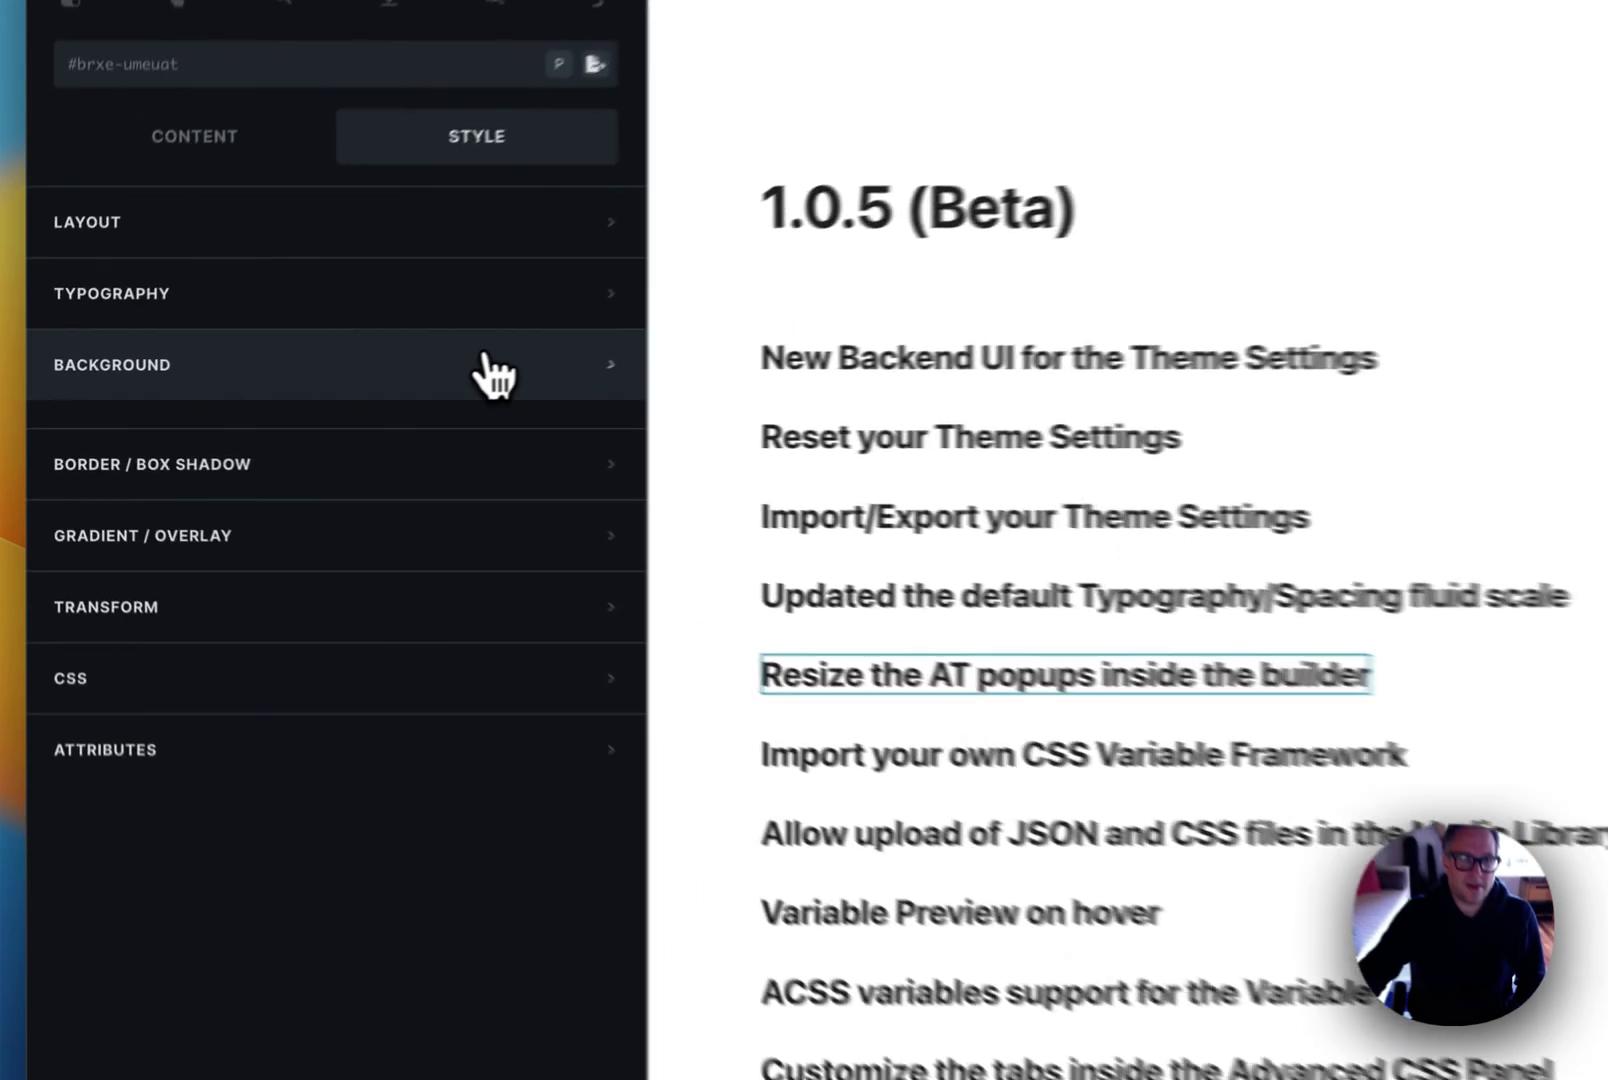
pyautogui.click(493, 375)
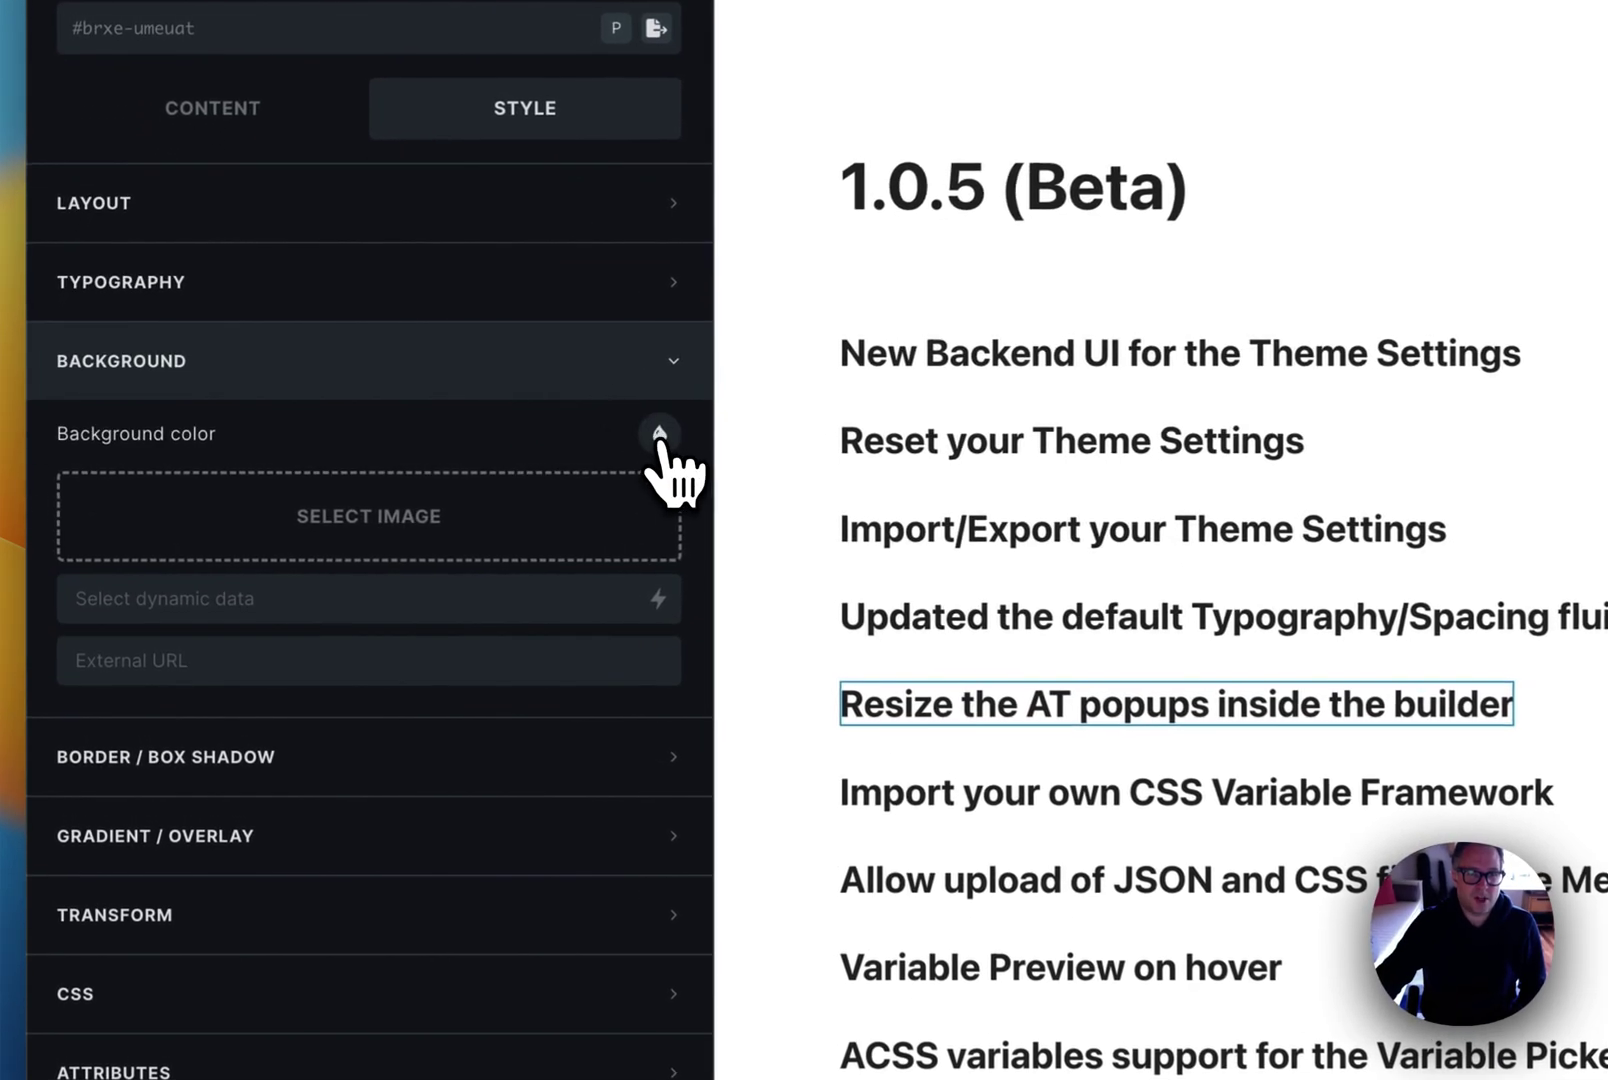
pyautogui.click(597, 431)
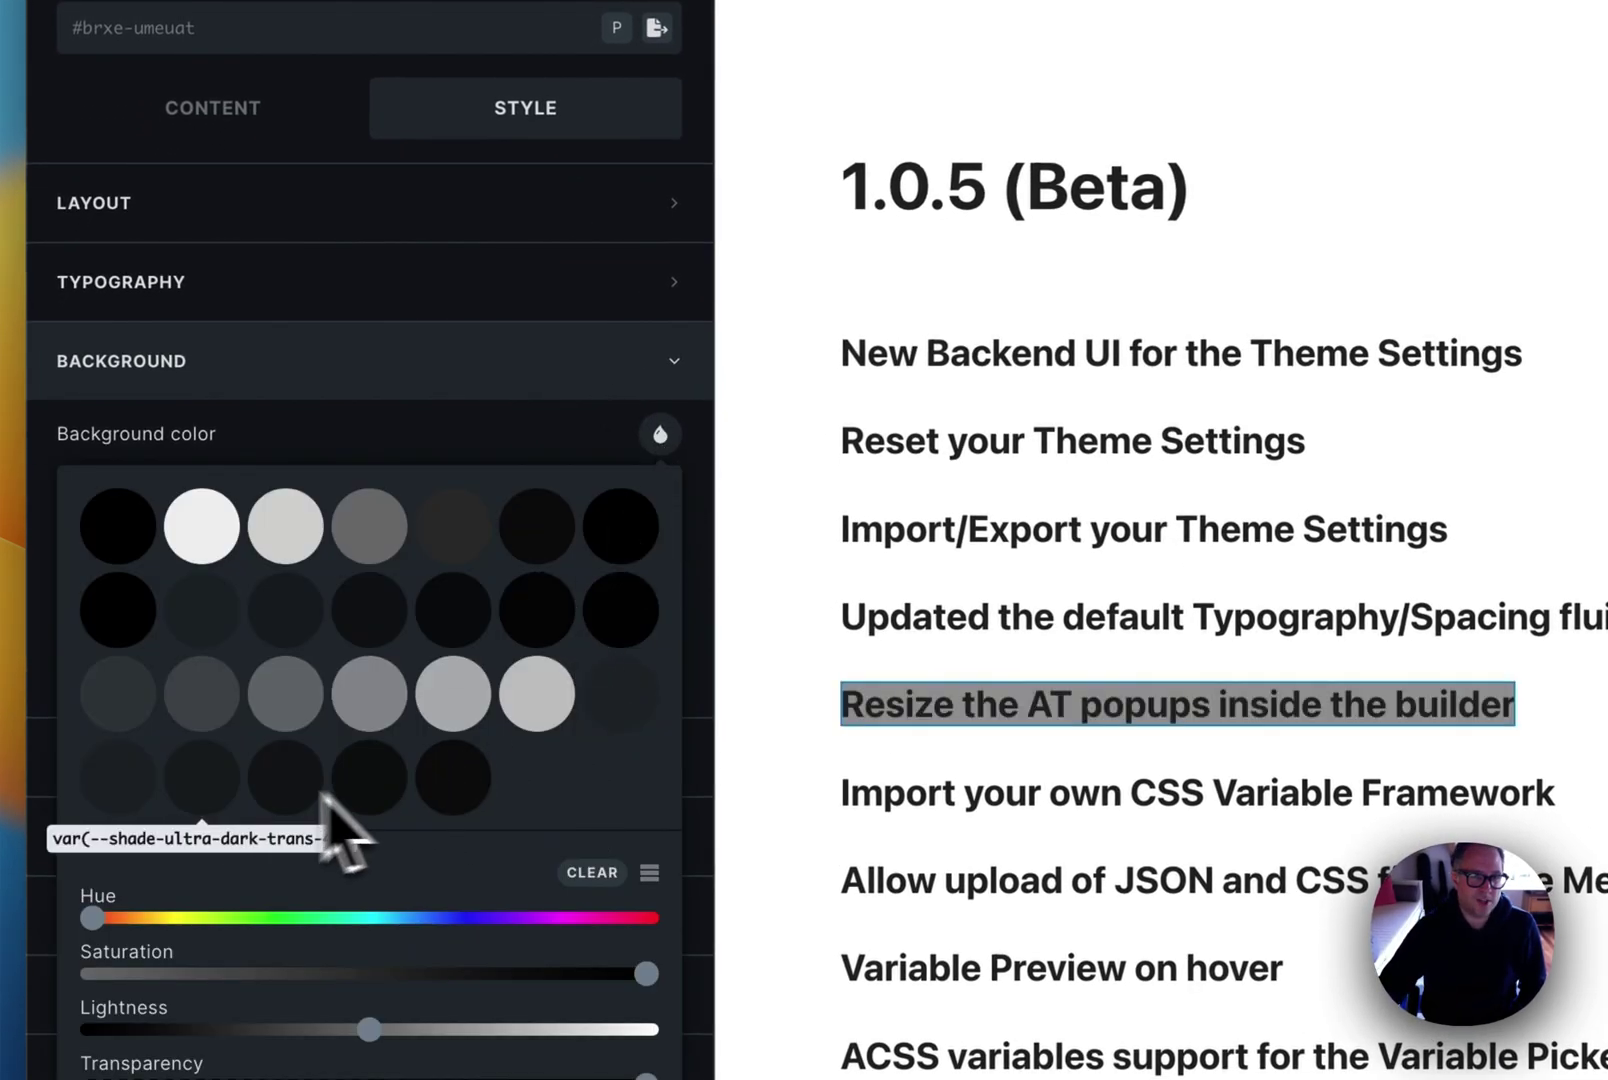